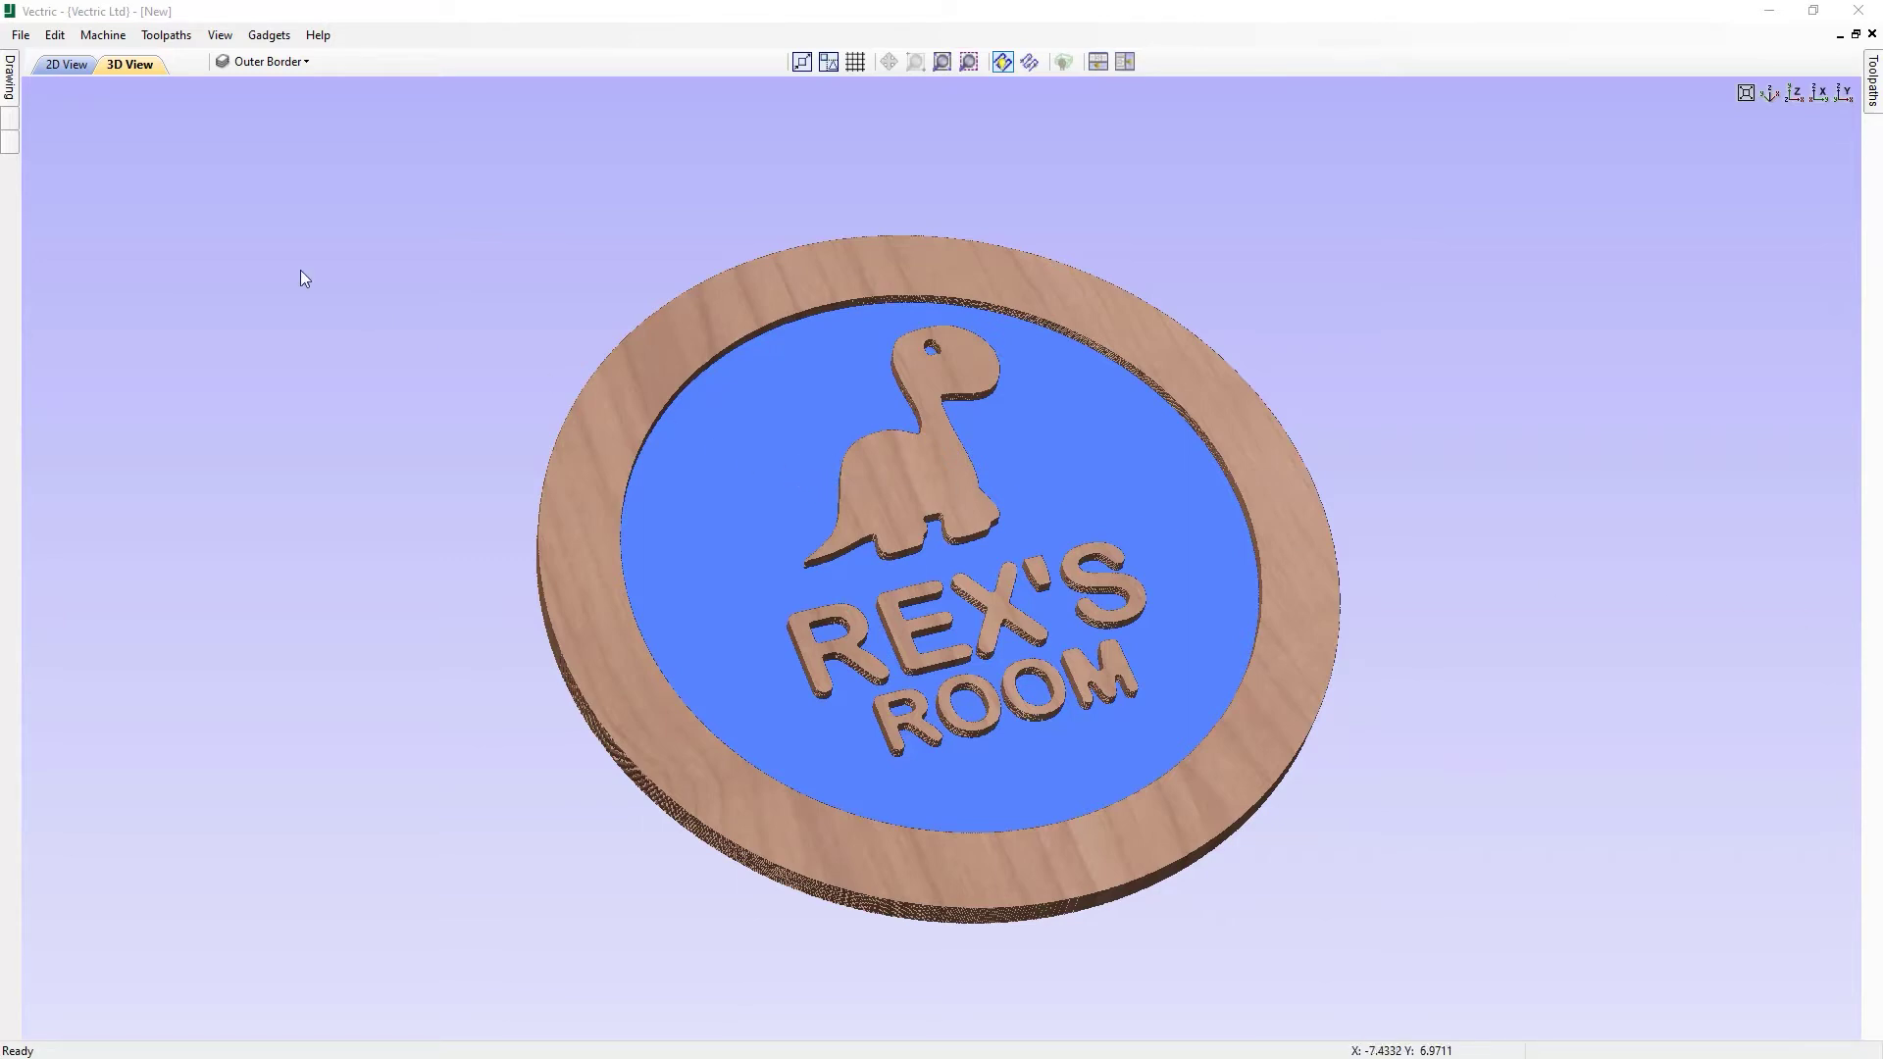
# Step: Close the dinosaur sign job from the File menu to get back to the start page
pyautogui.click(20, 35)
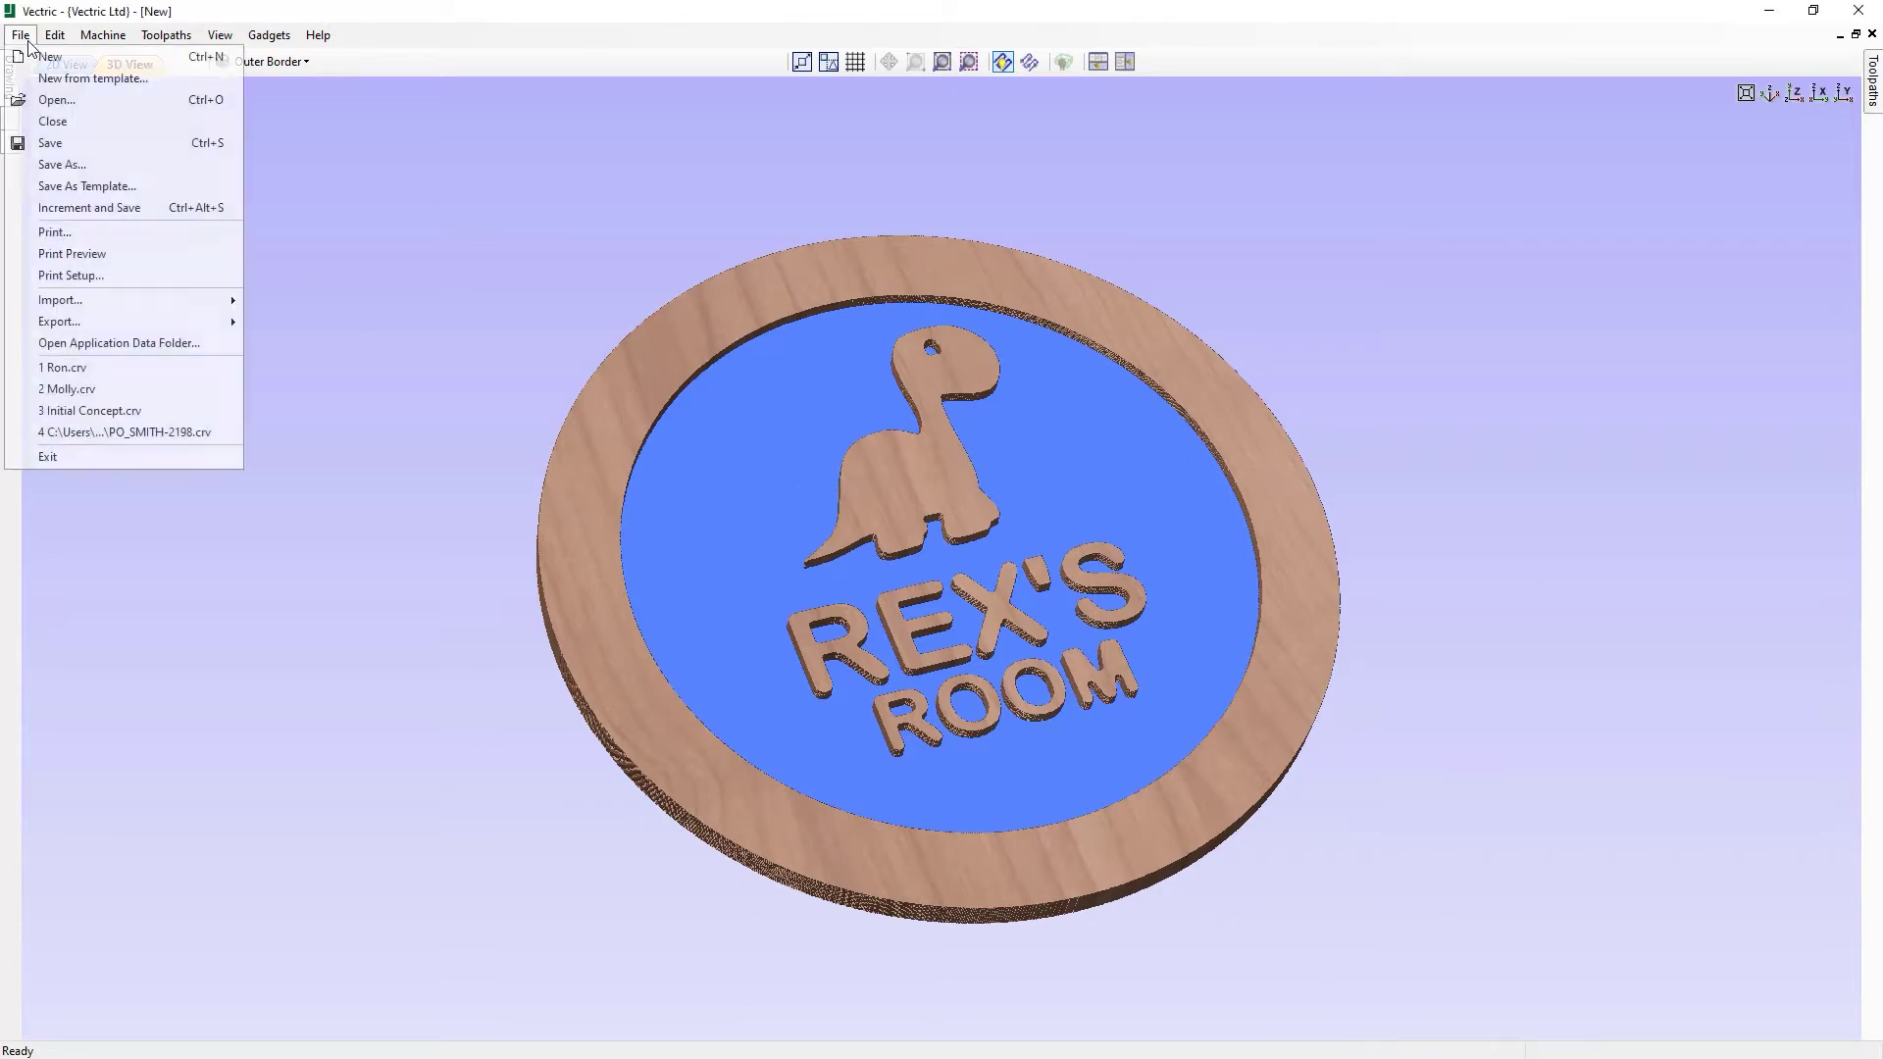
pyautogui.click(97, 121)
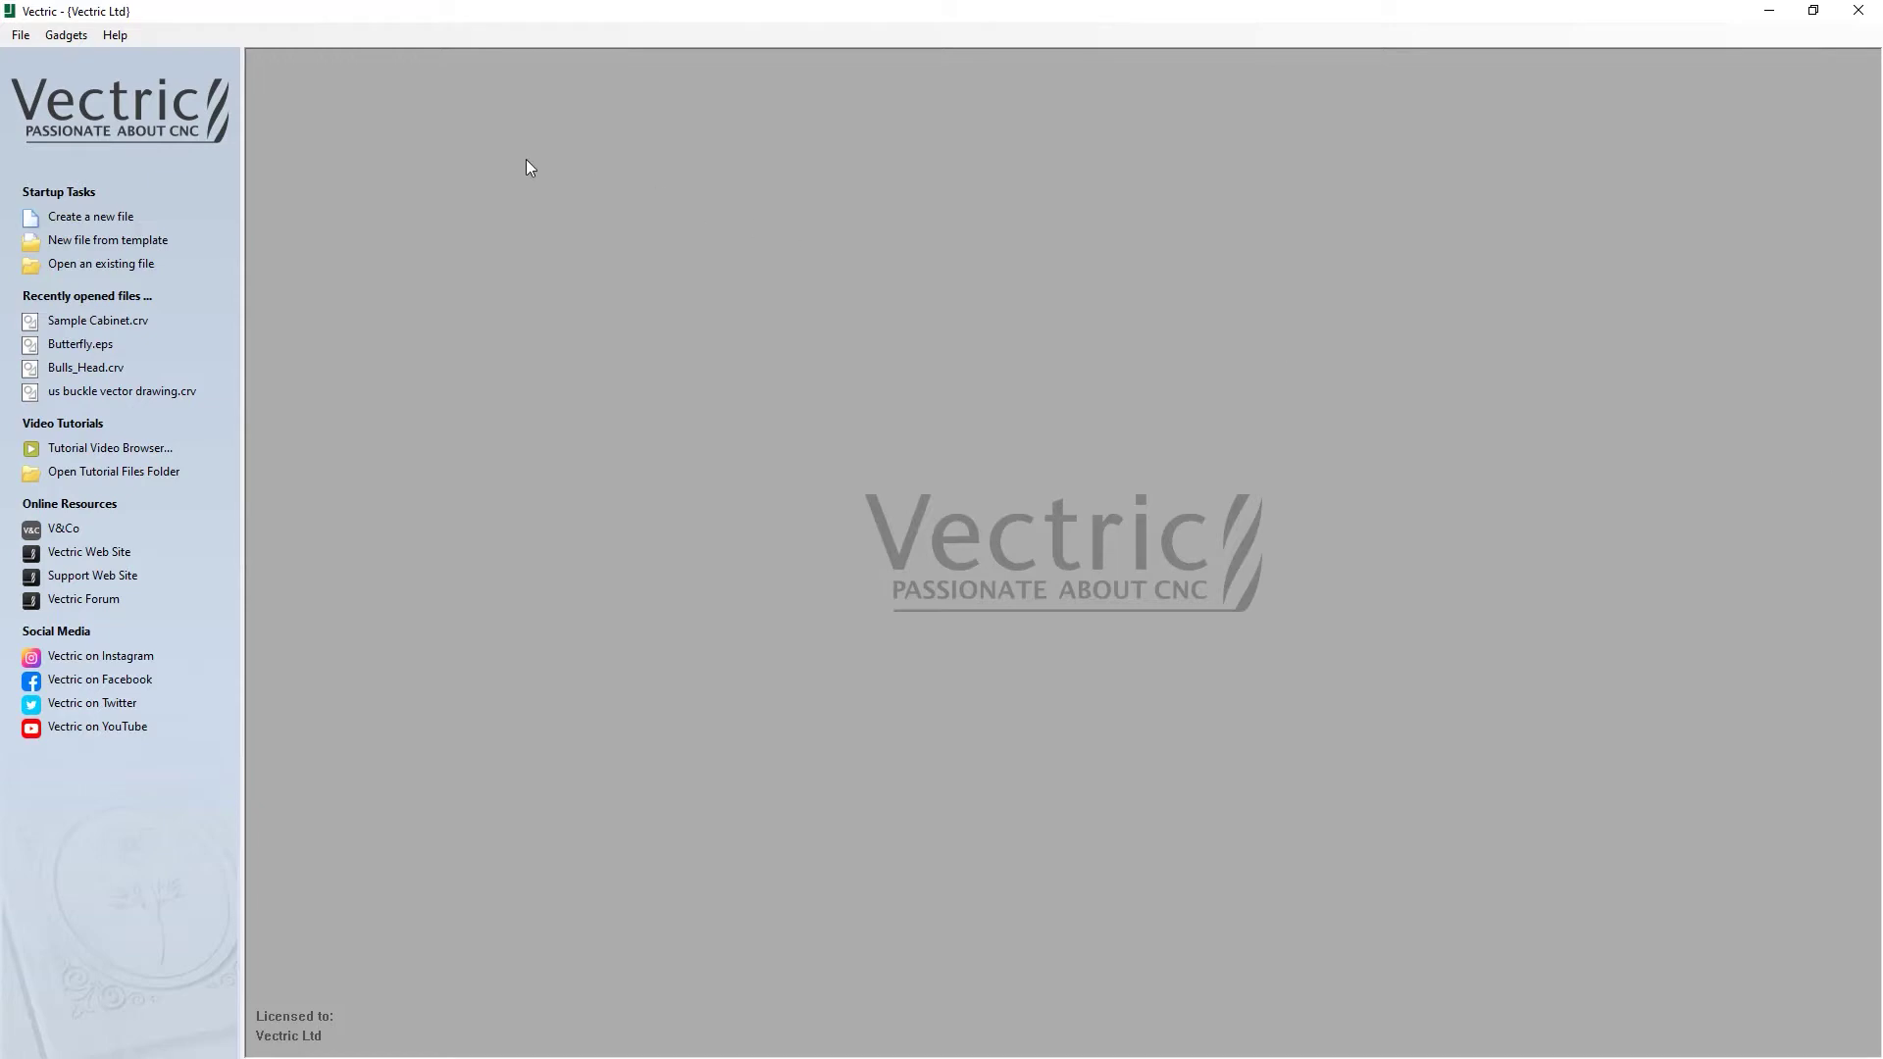
# Step: Create a new single-sided job 96 inches wide, 48 inches high and 0.25 inches thick
pyautogui.click(102, 222)
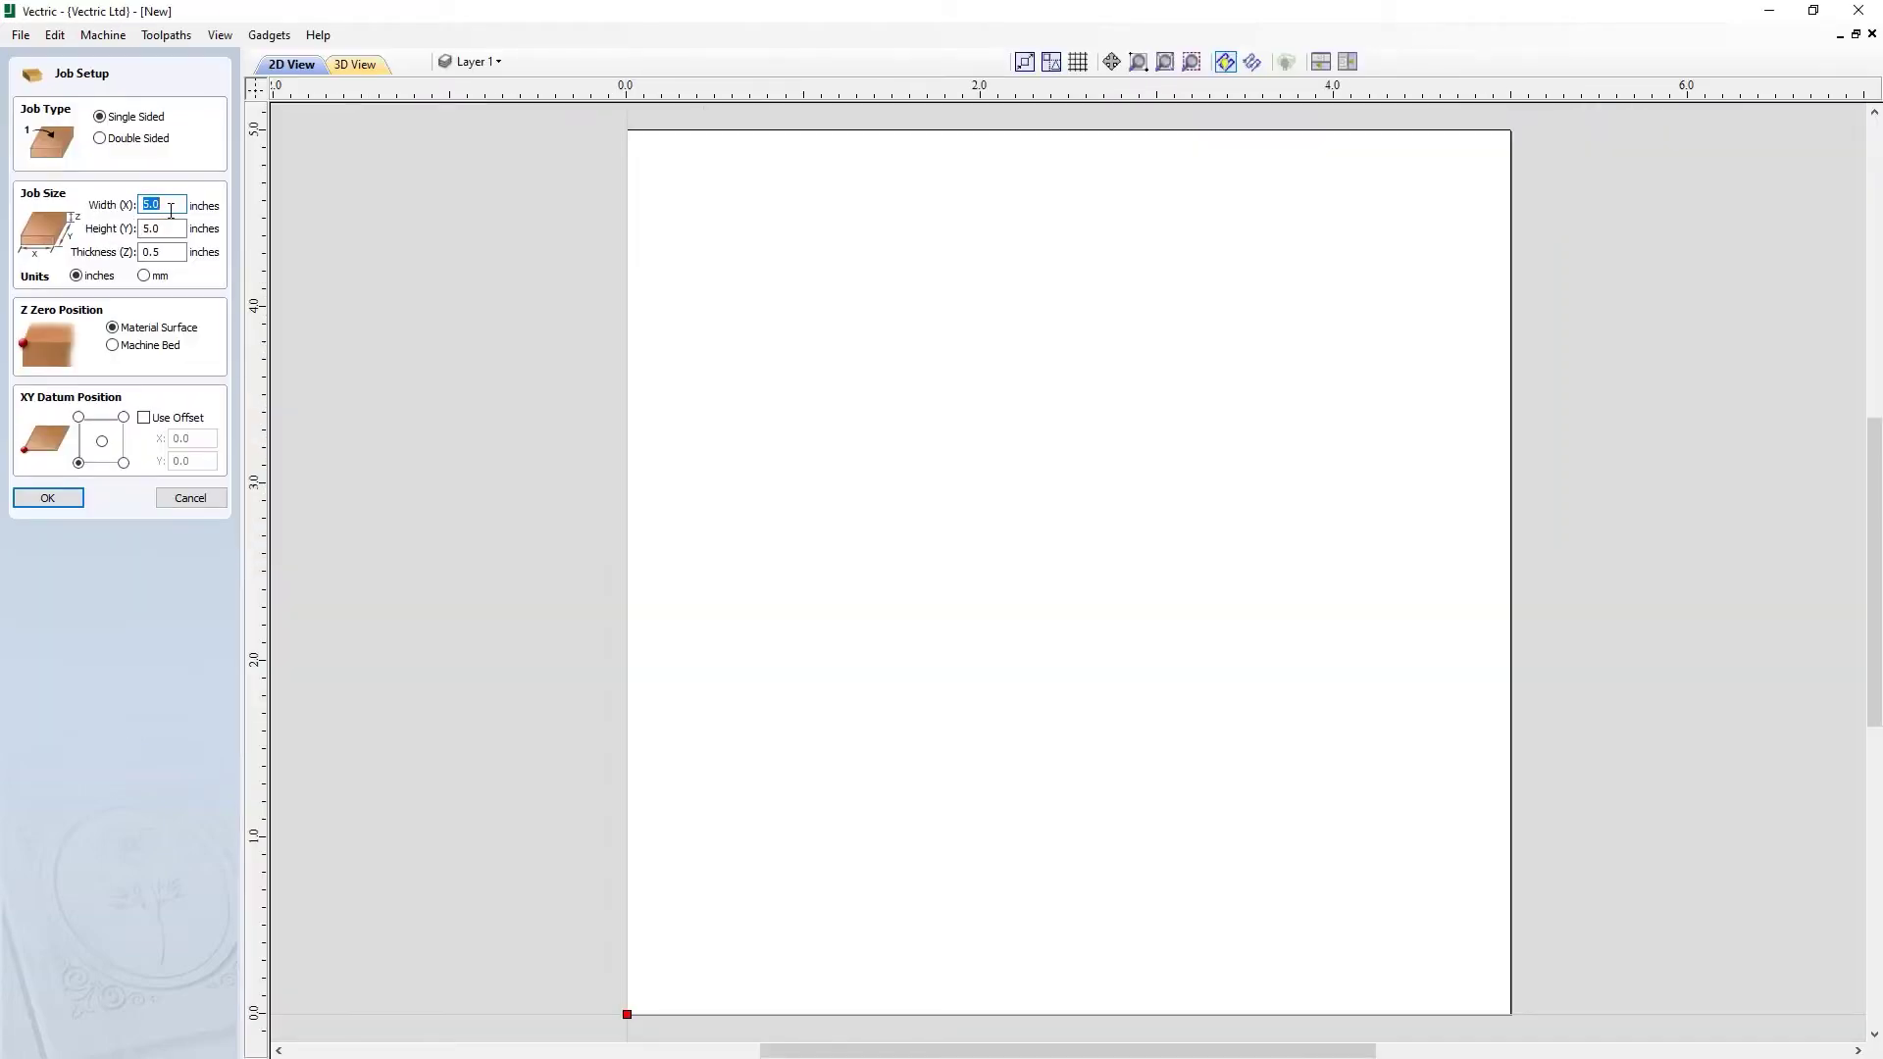
pyautogui.write('96')
pyautogui.press('Tab')
pyautogui.write('4')
pyautogui.press('Tab')
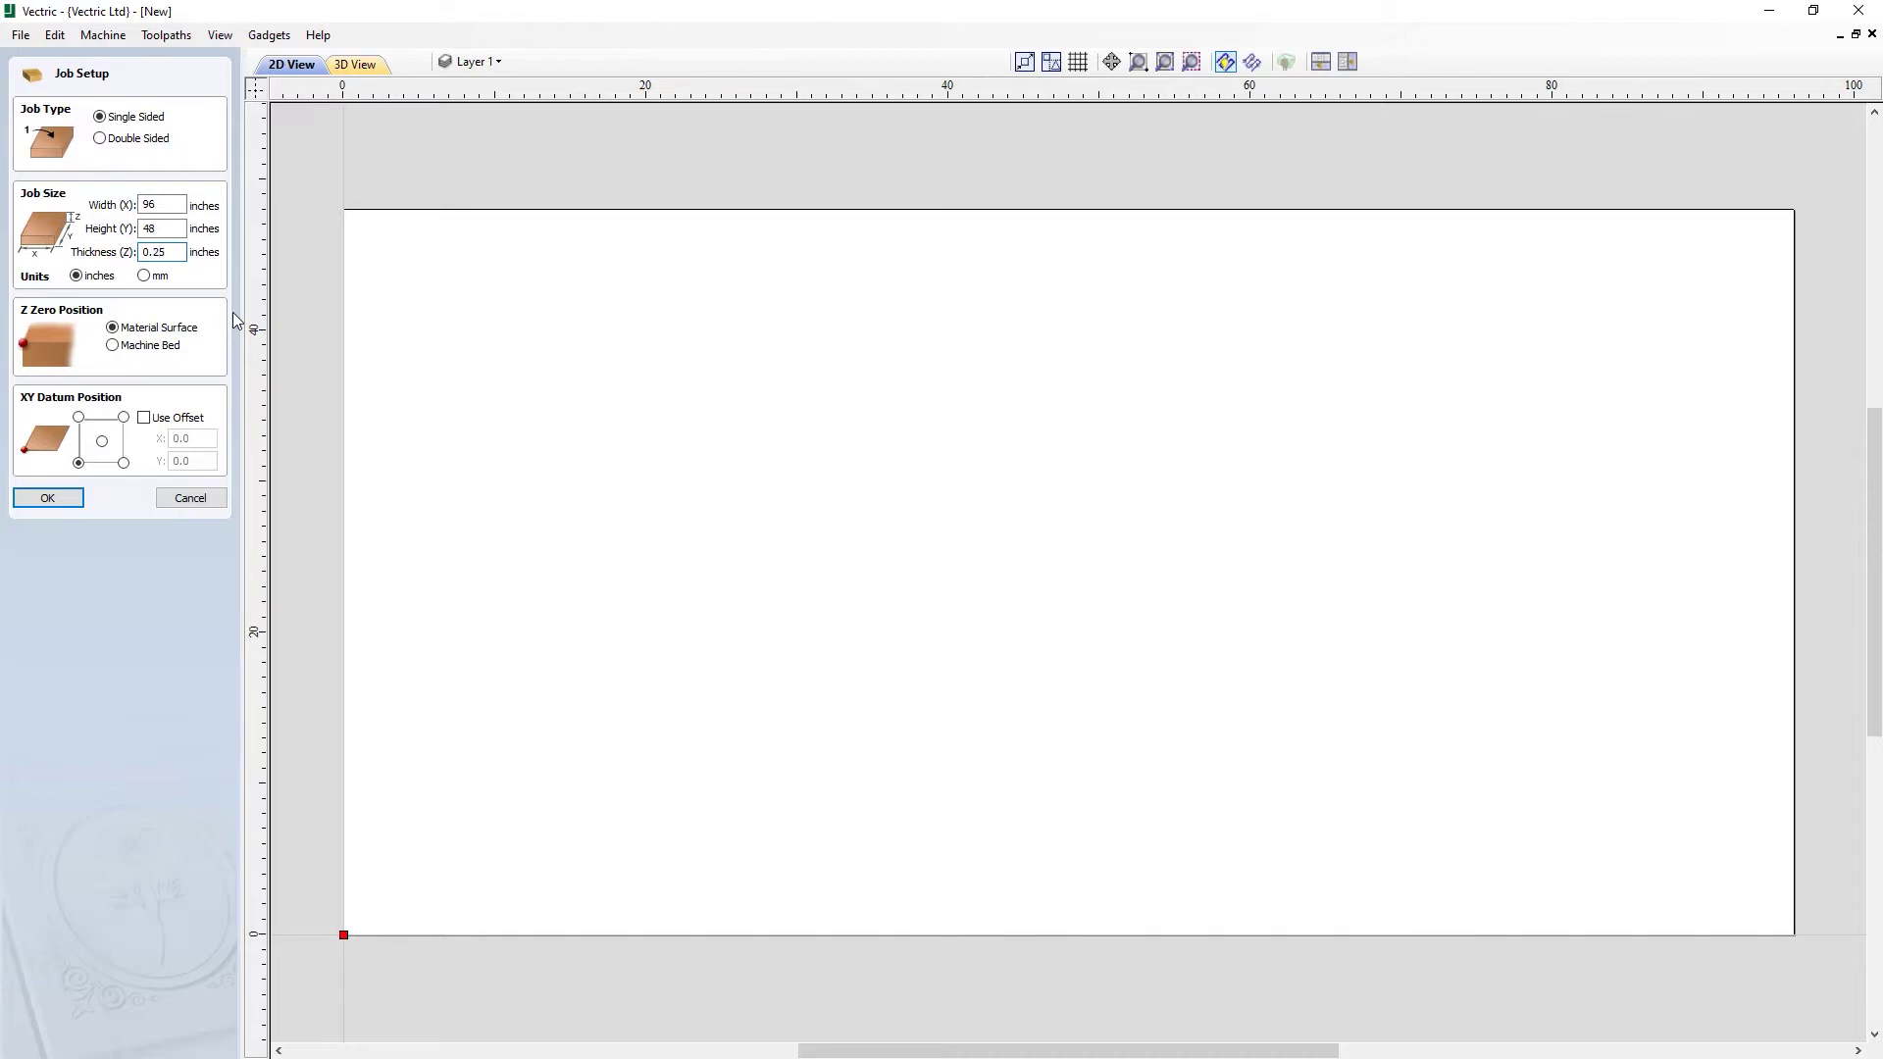
pyautogui.click(49, 499)
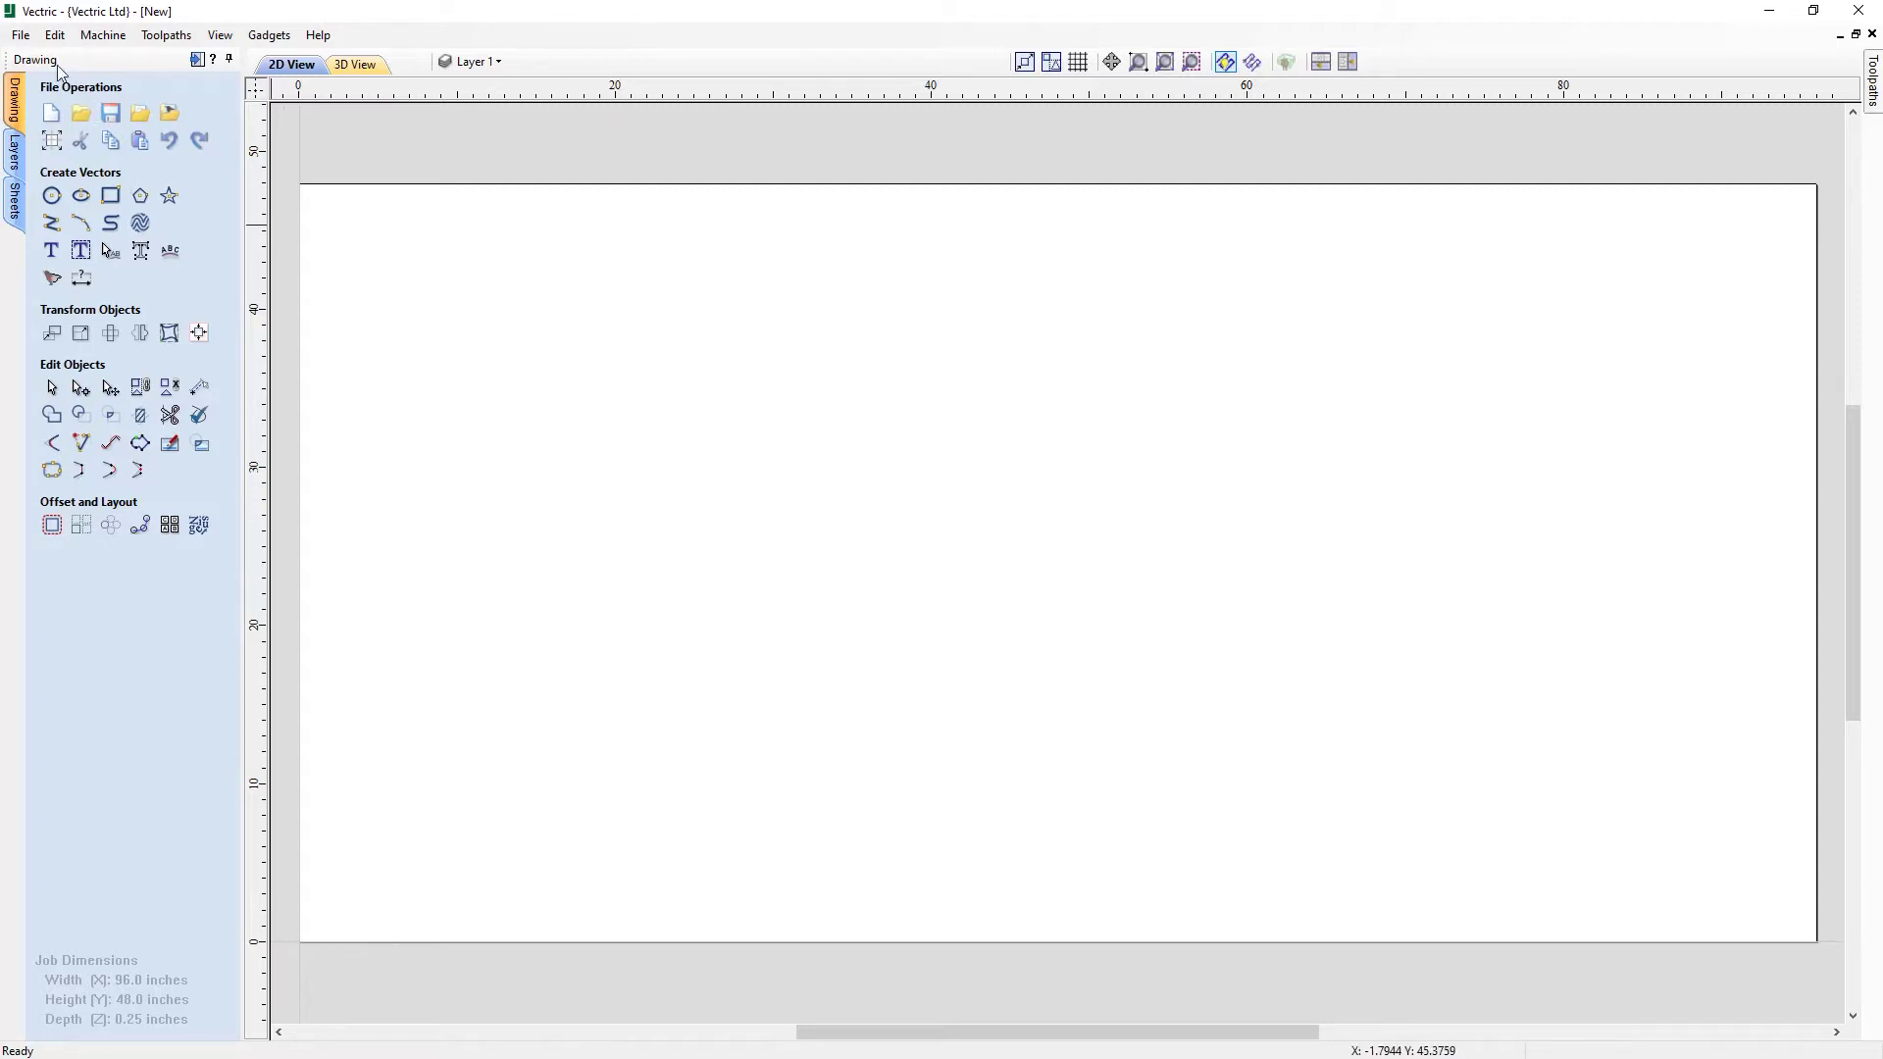
# Step: Save the blank 96 × 48 job as template 'MDF 025' in the Sheets folder
pyautogui.click(22, 36)
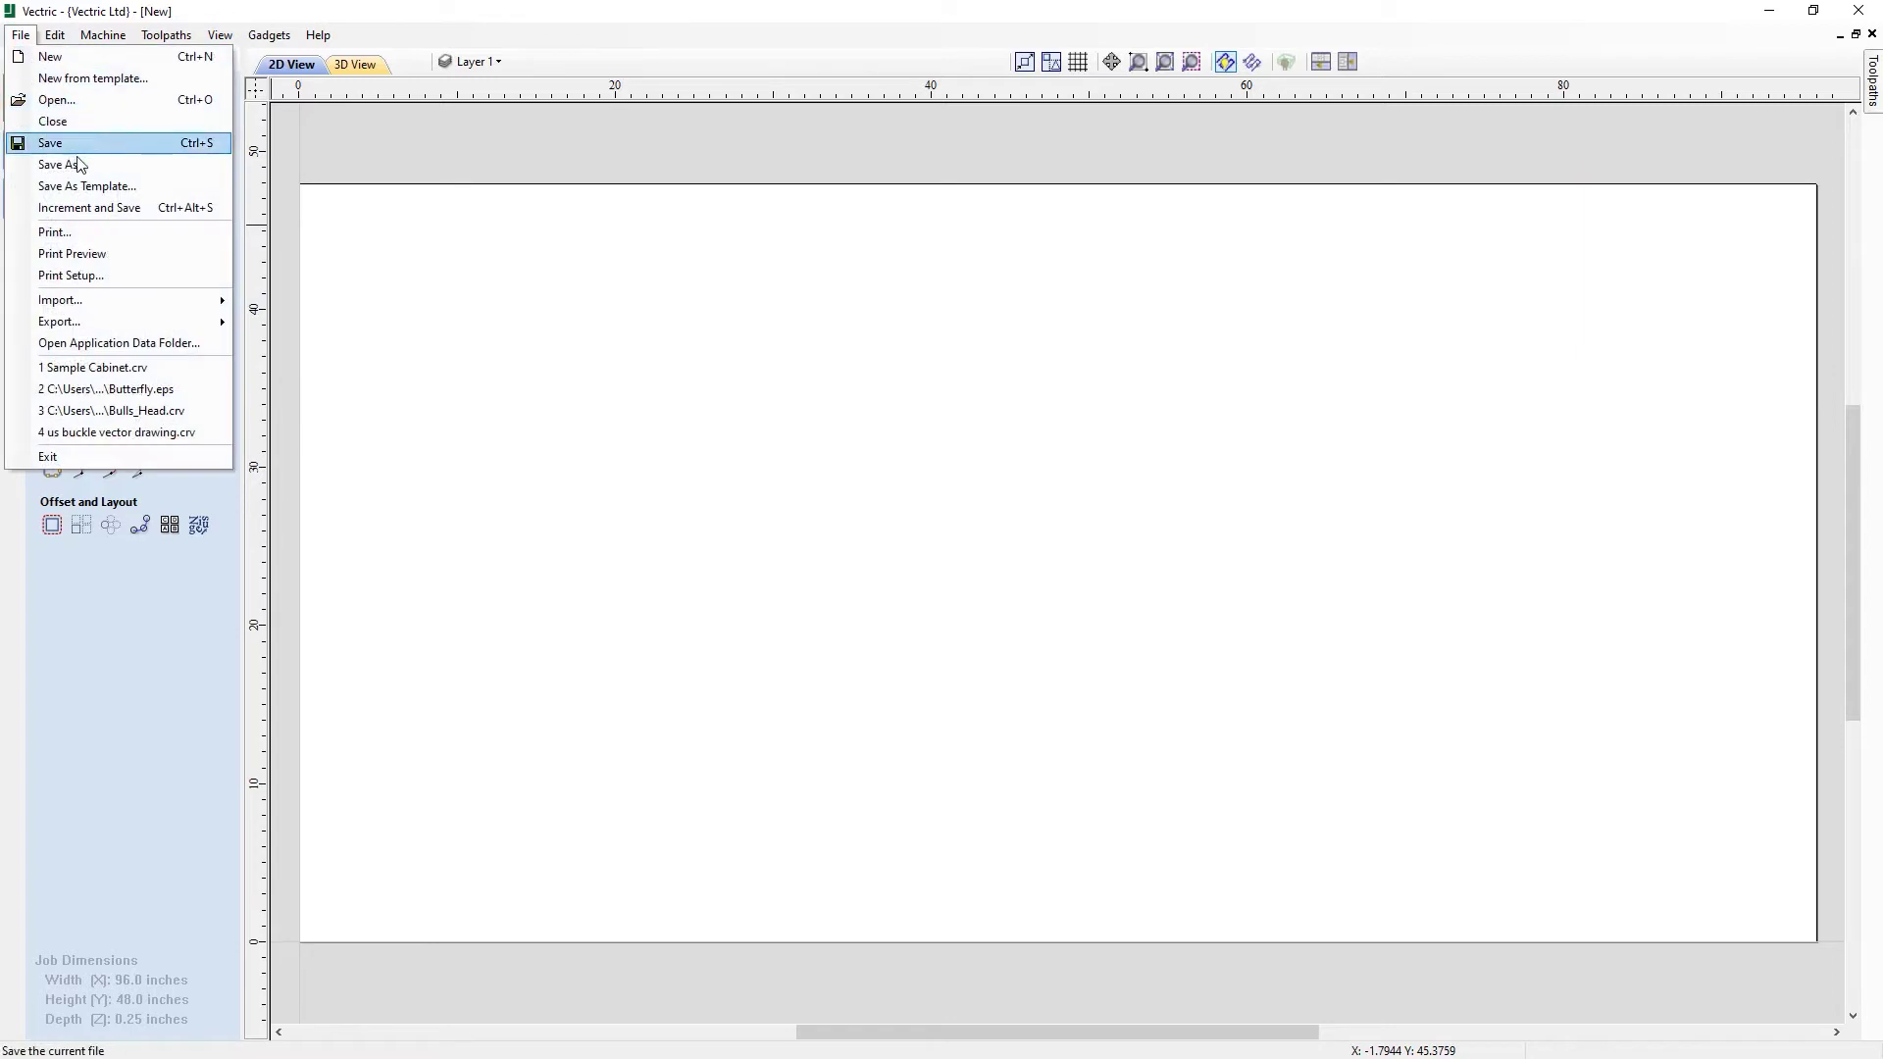
pyautogui.click(150, 187)
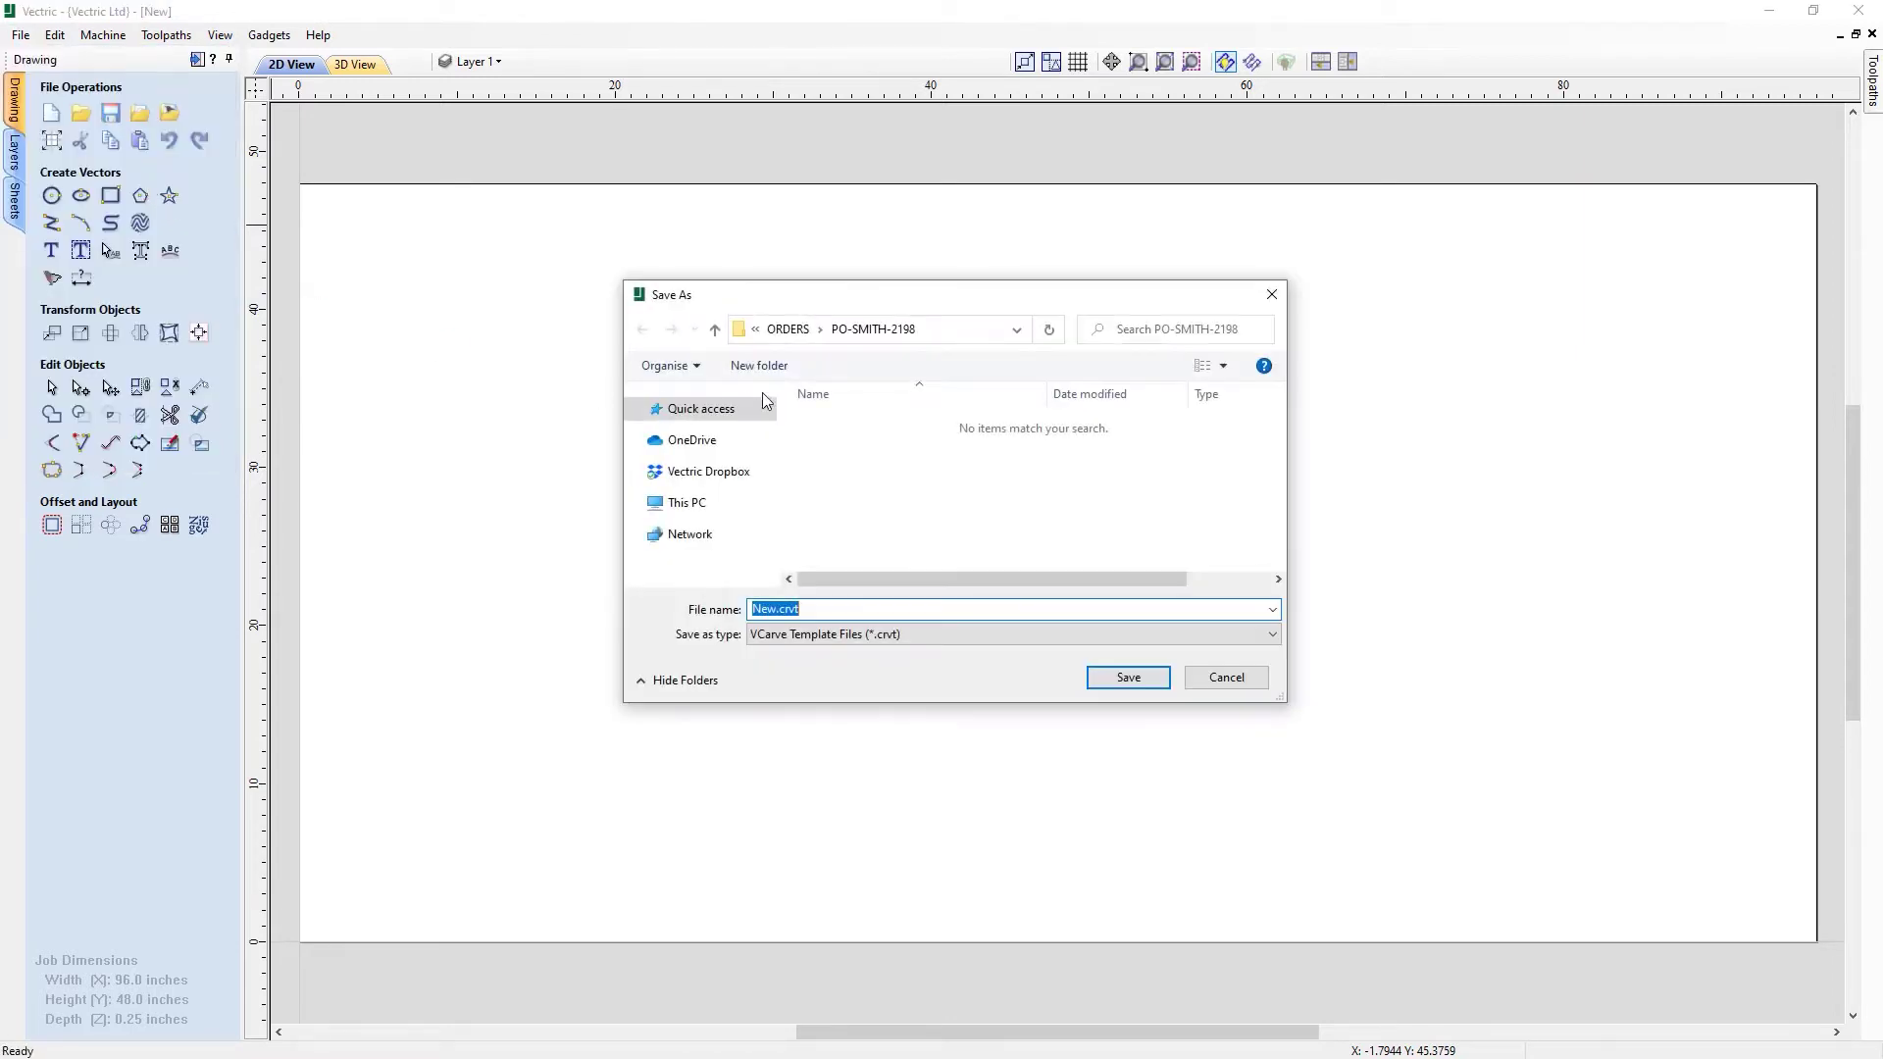
pyautogui.click(800, 331)
pyautogui.click(817, 332)
pyautogui.click(845, 468)
pyautogui.doubleClick(846, 467)
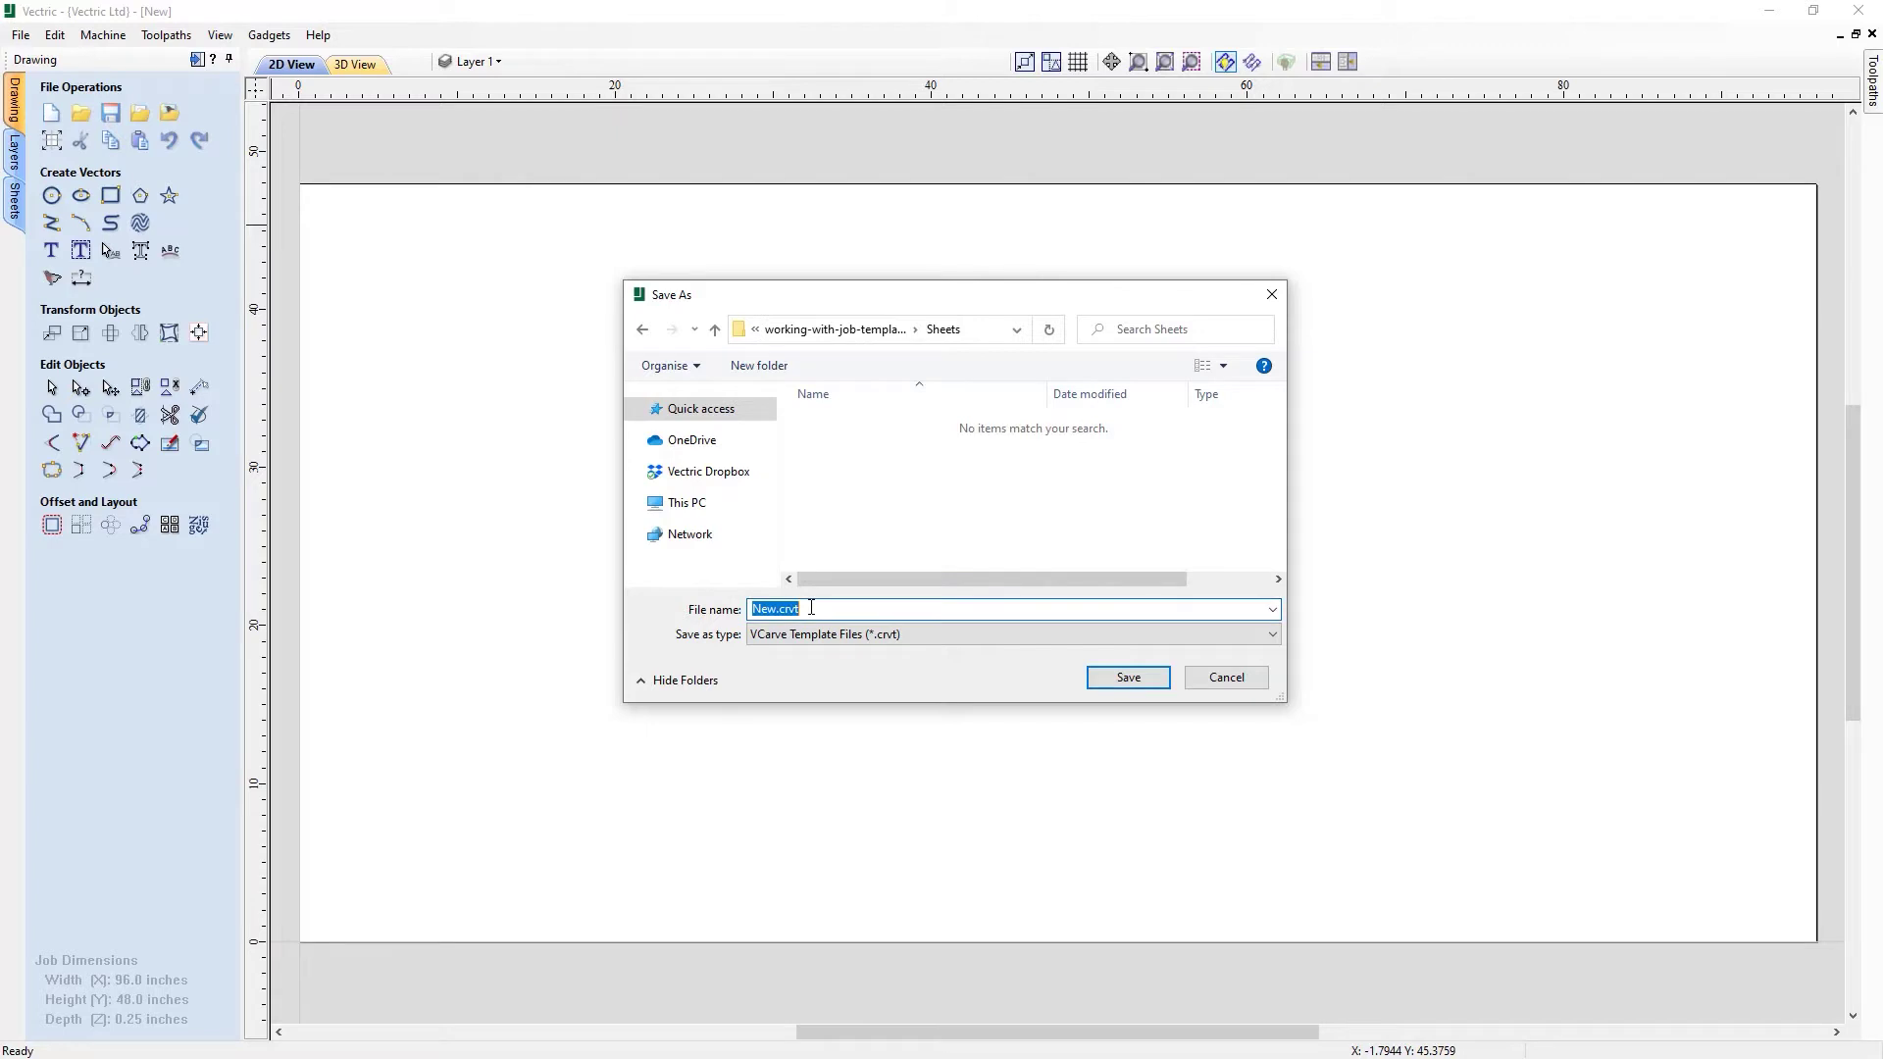
pyautogui.write('MDF 025')
pyautogui.click(1130, 679)
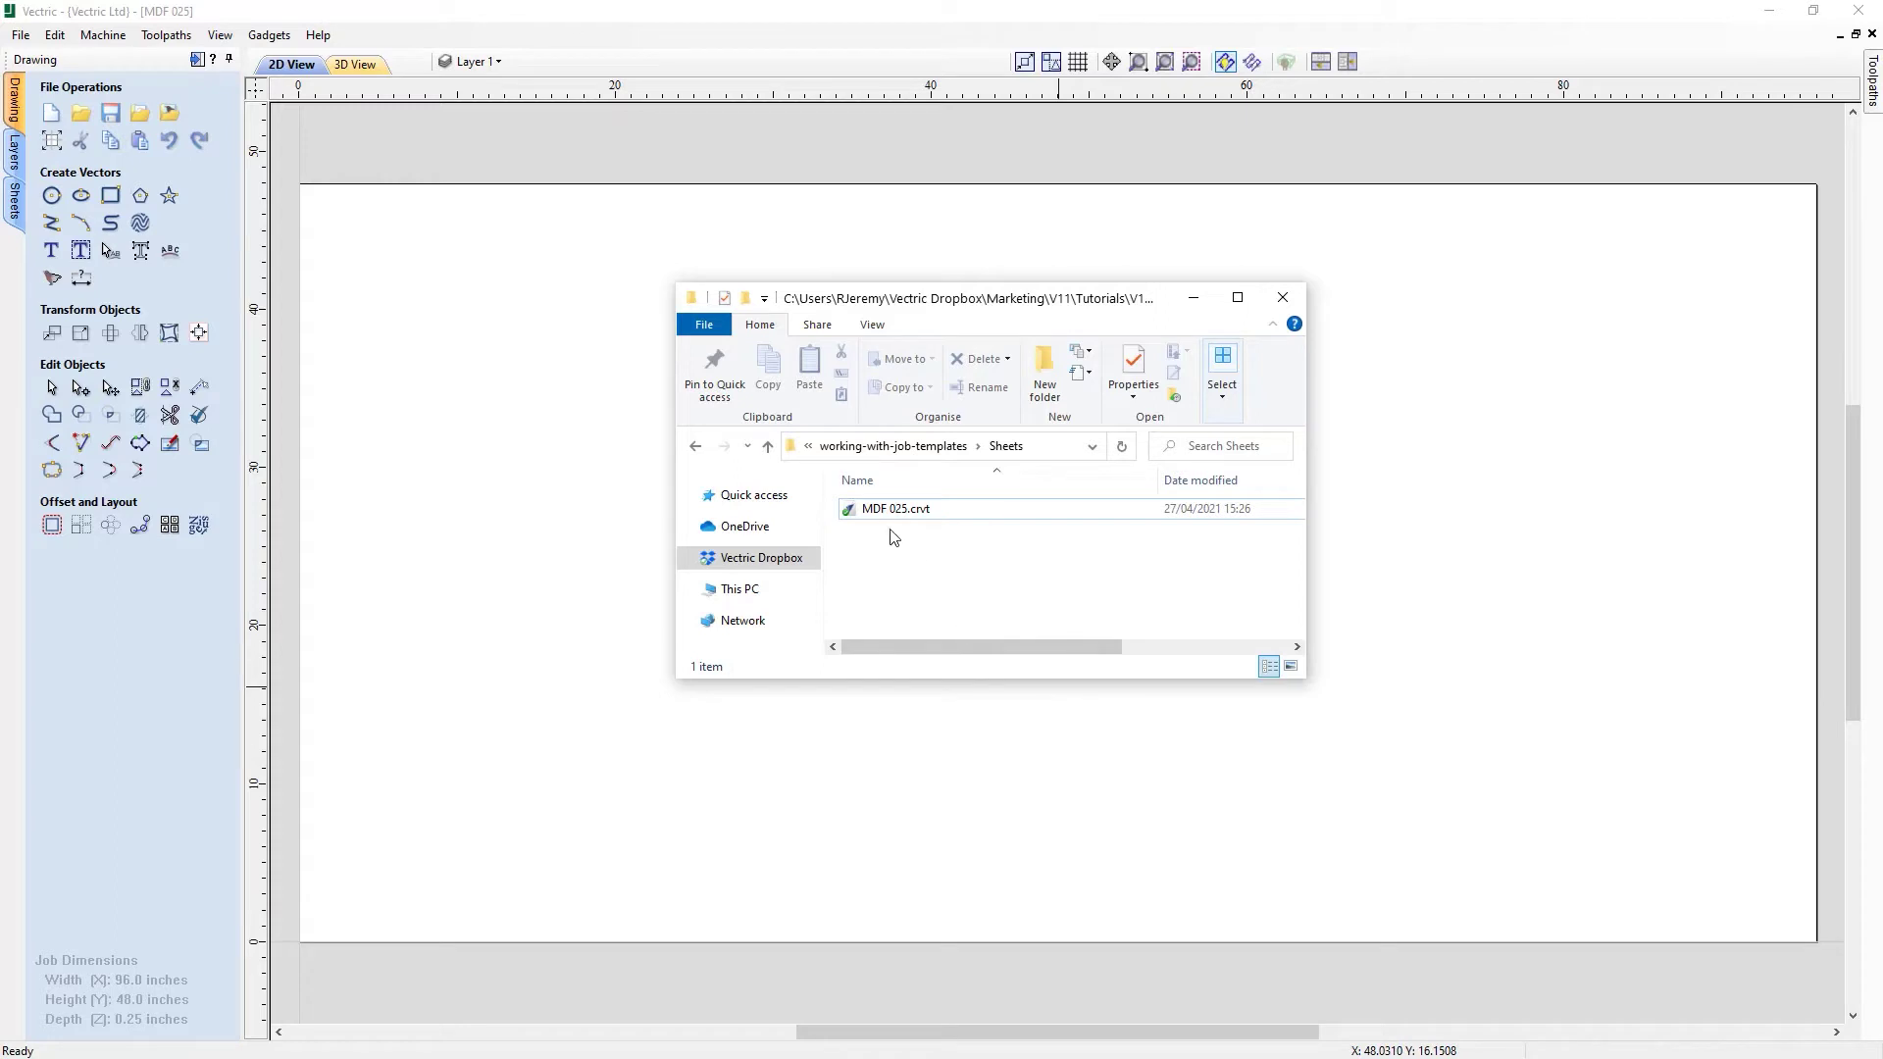
# Step: Confirm MDF 025.crvt is in the Sheets folder, then minimize Explorer
pyautogui.click(914, 512)
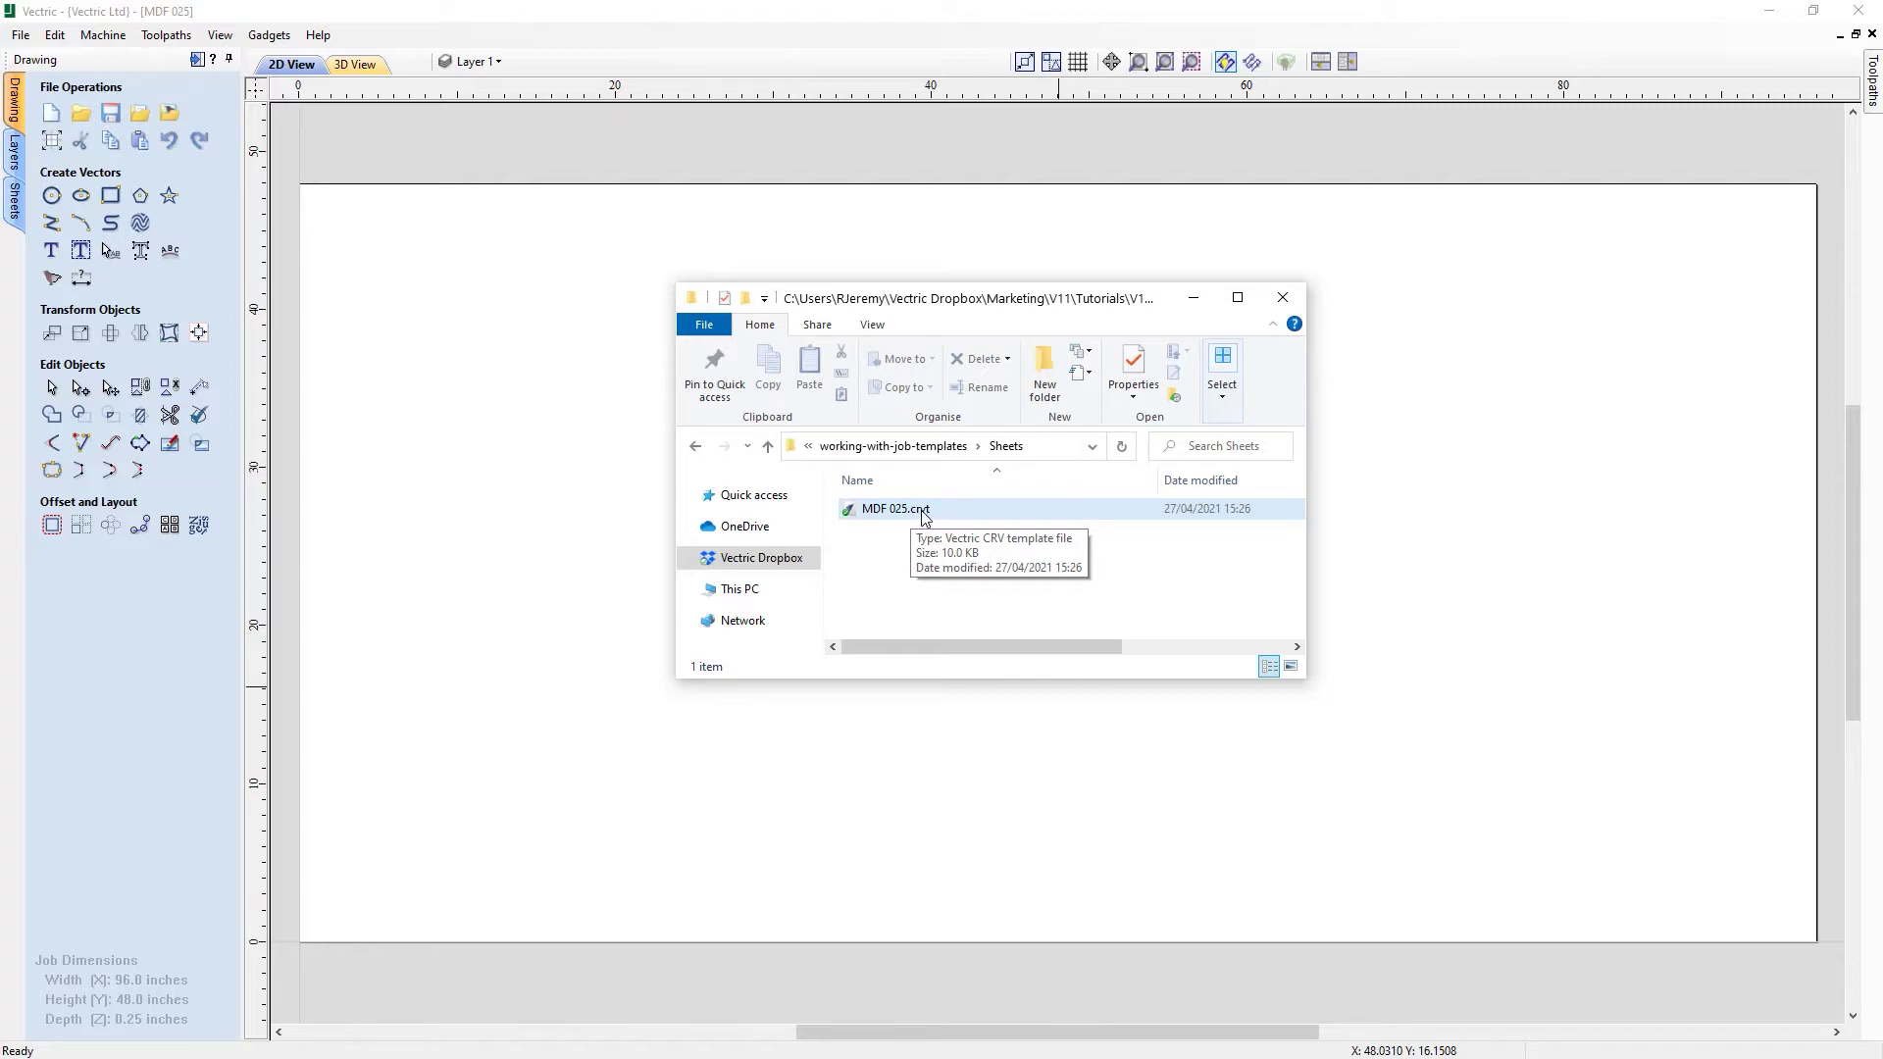
pyautogui.click(1194, 298)
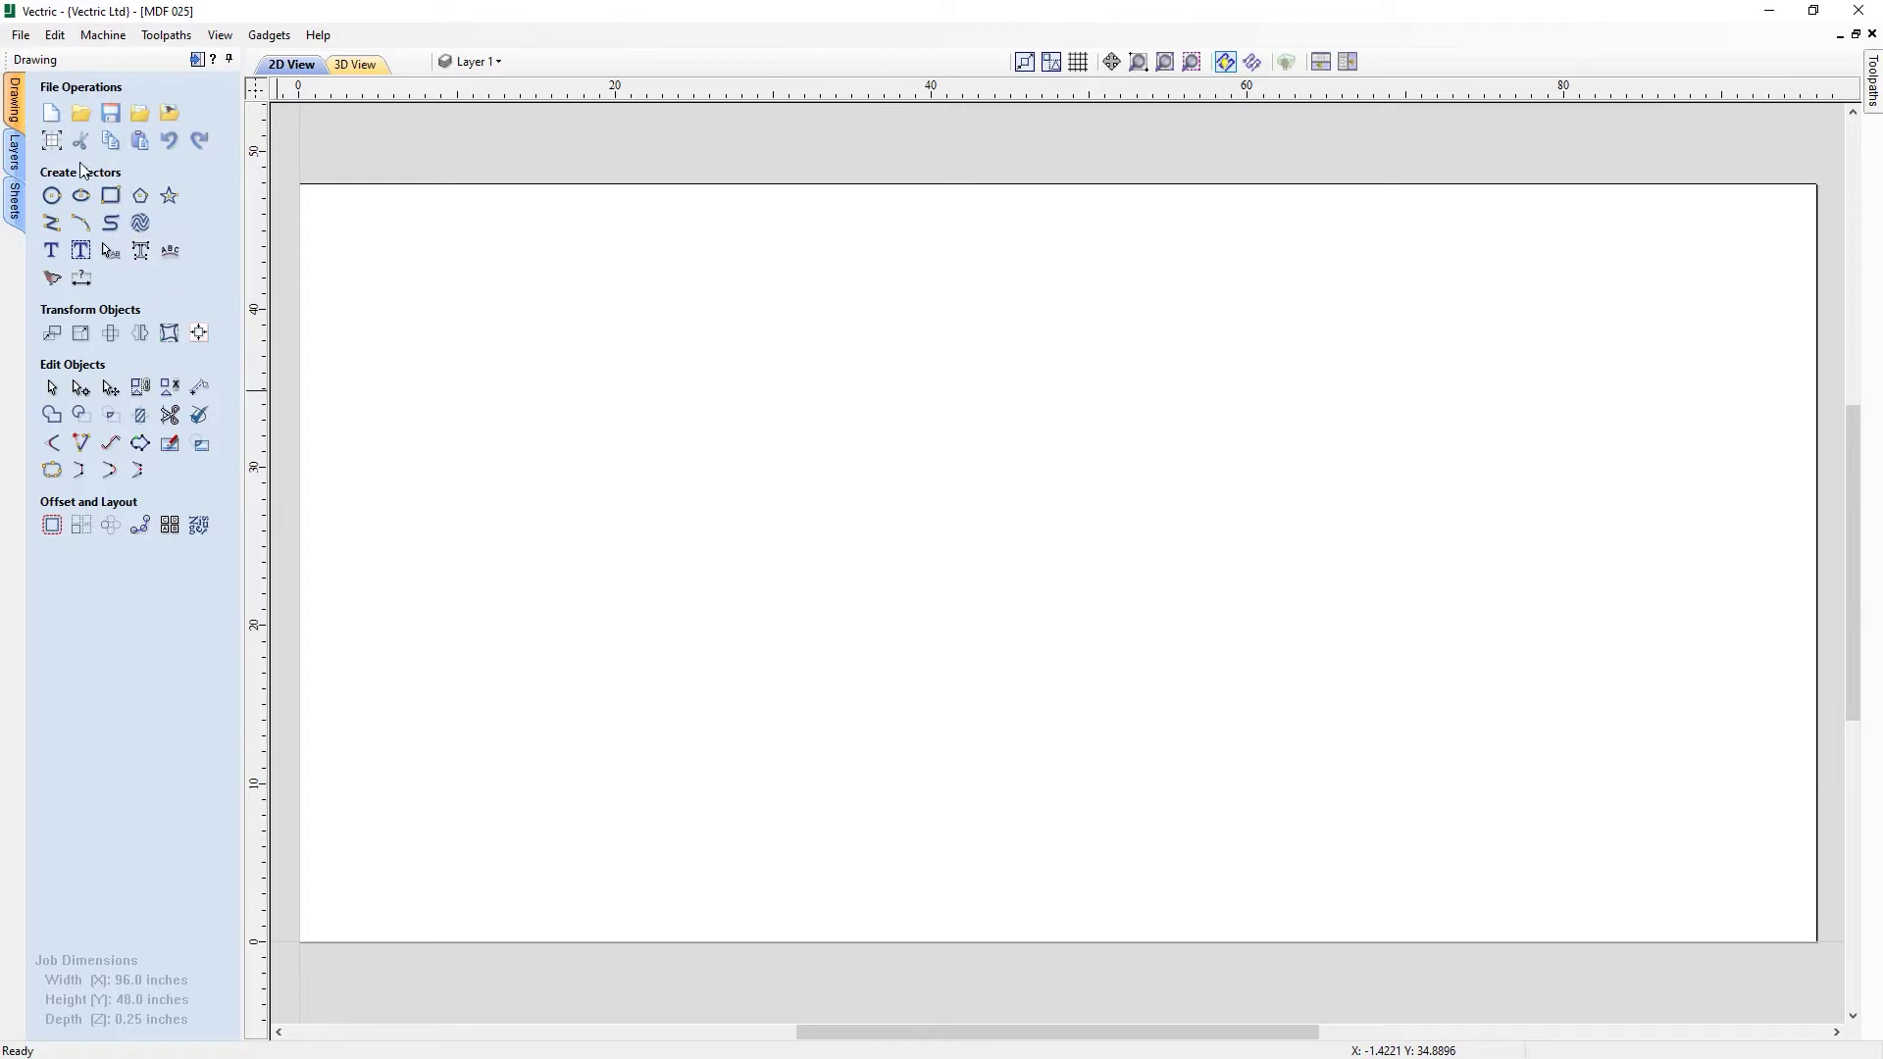
# Step: Change the job thickness to 0.5 inches in Job Setup
pyautogui.click(52, 143)
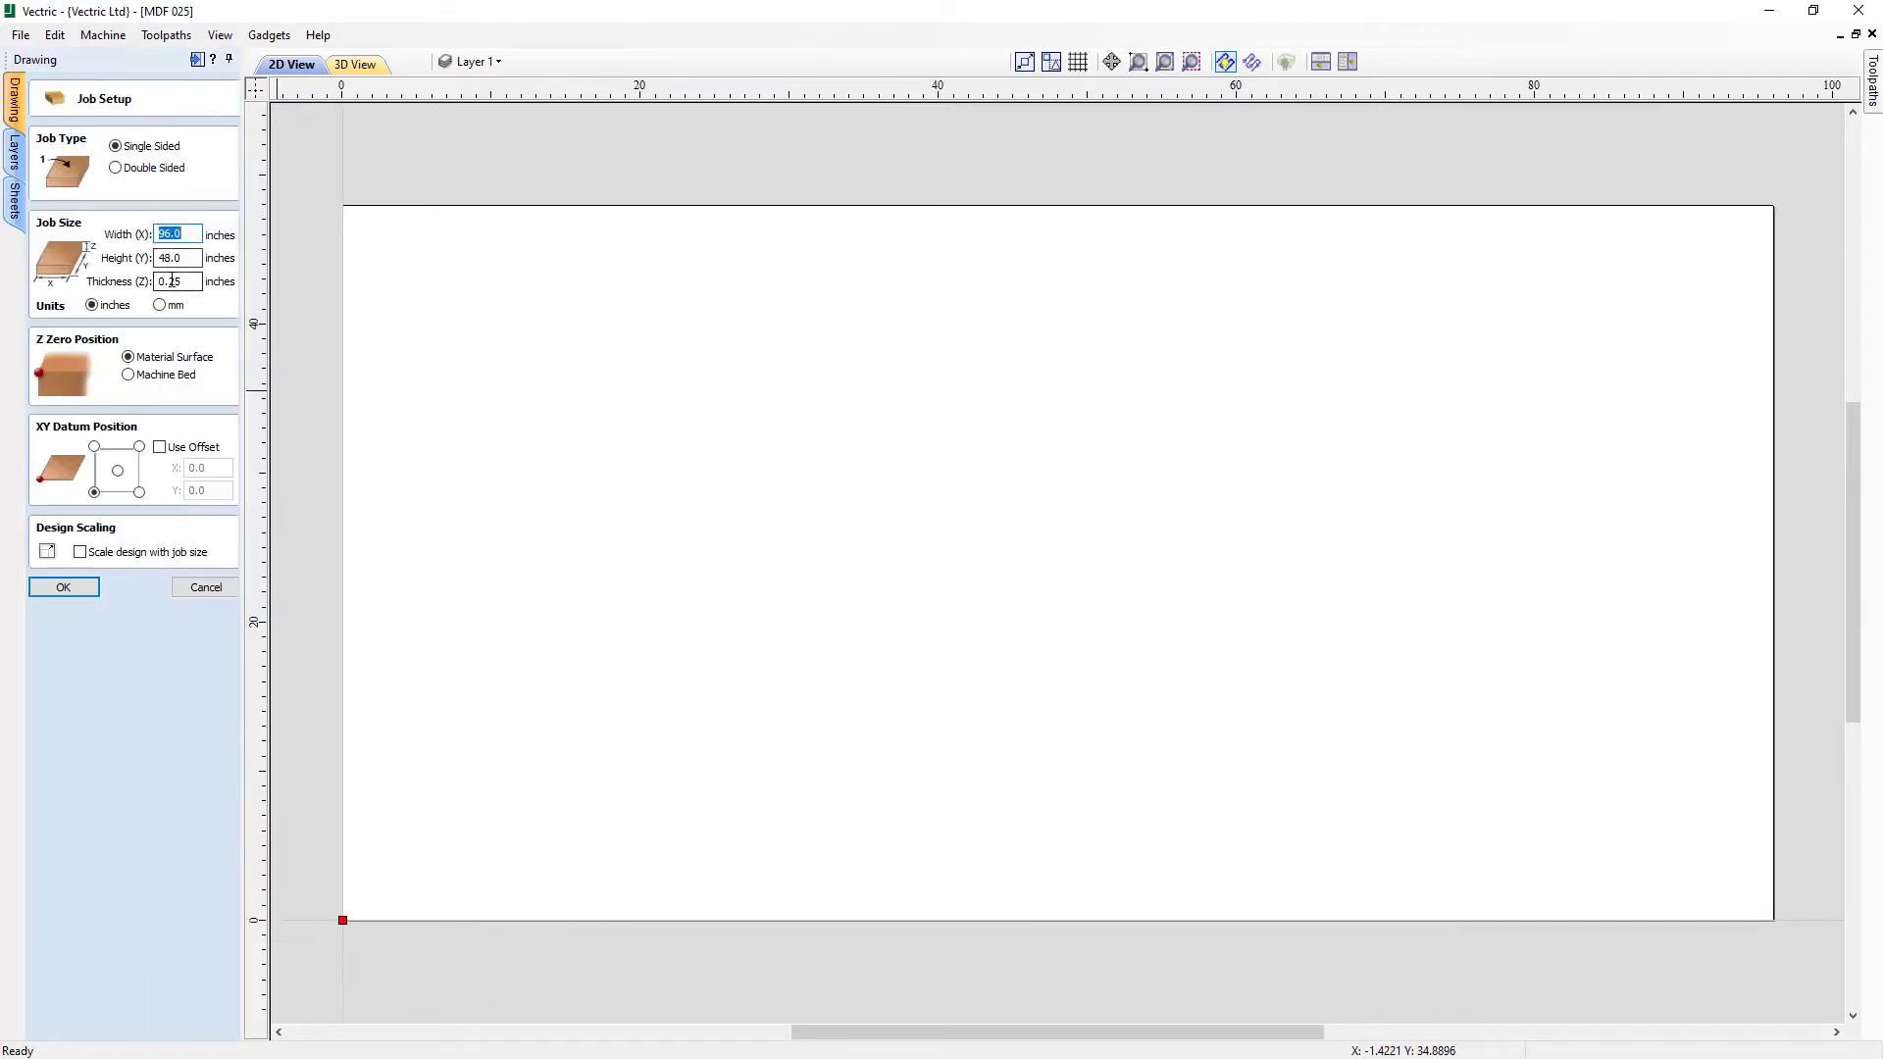
pyautogui.moveTo(172, 282); pyautogui.dragTo(191, 283)
pyautogui.write('5')
pyautogui.click(63, 587)
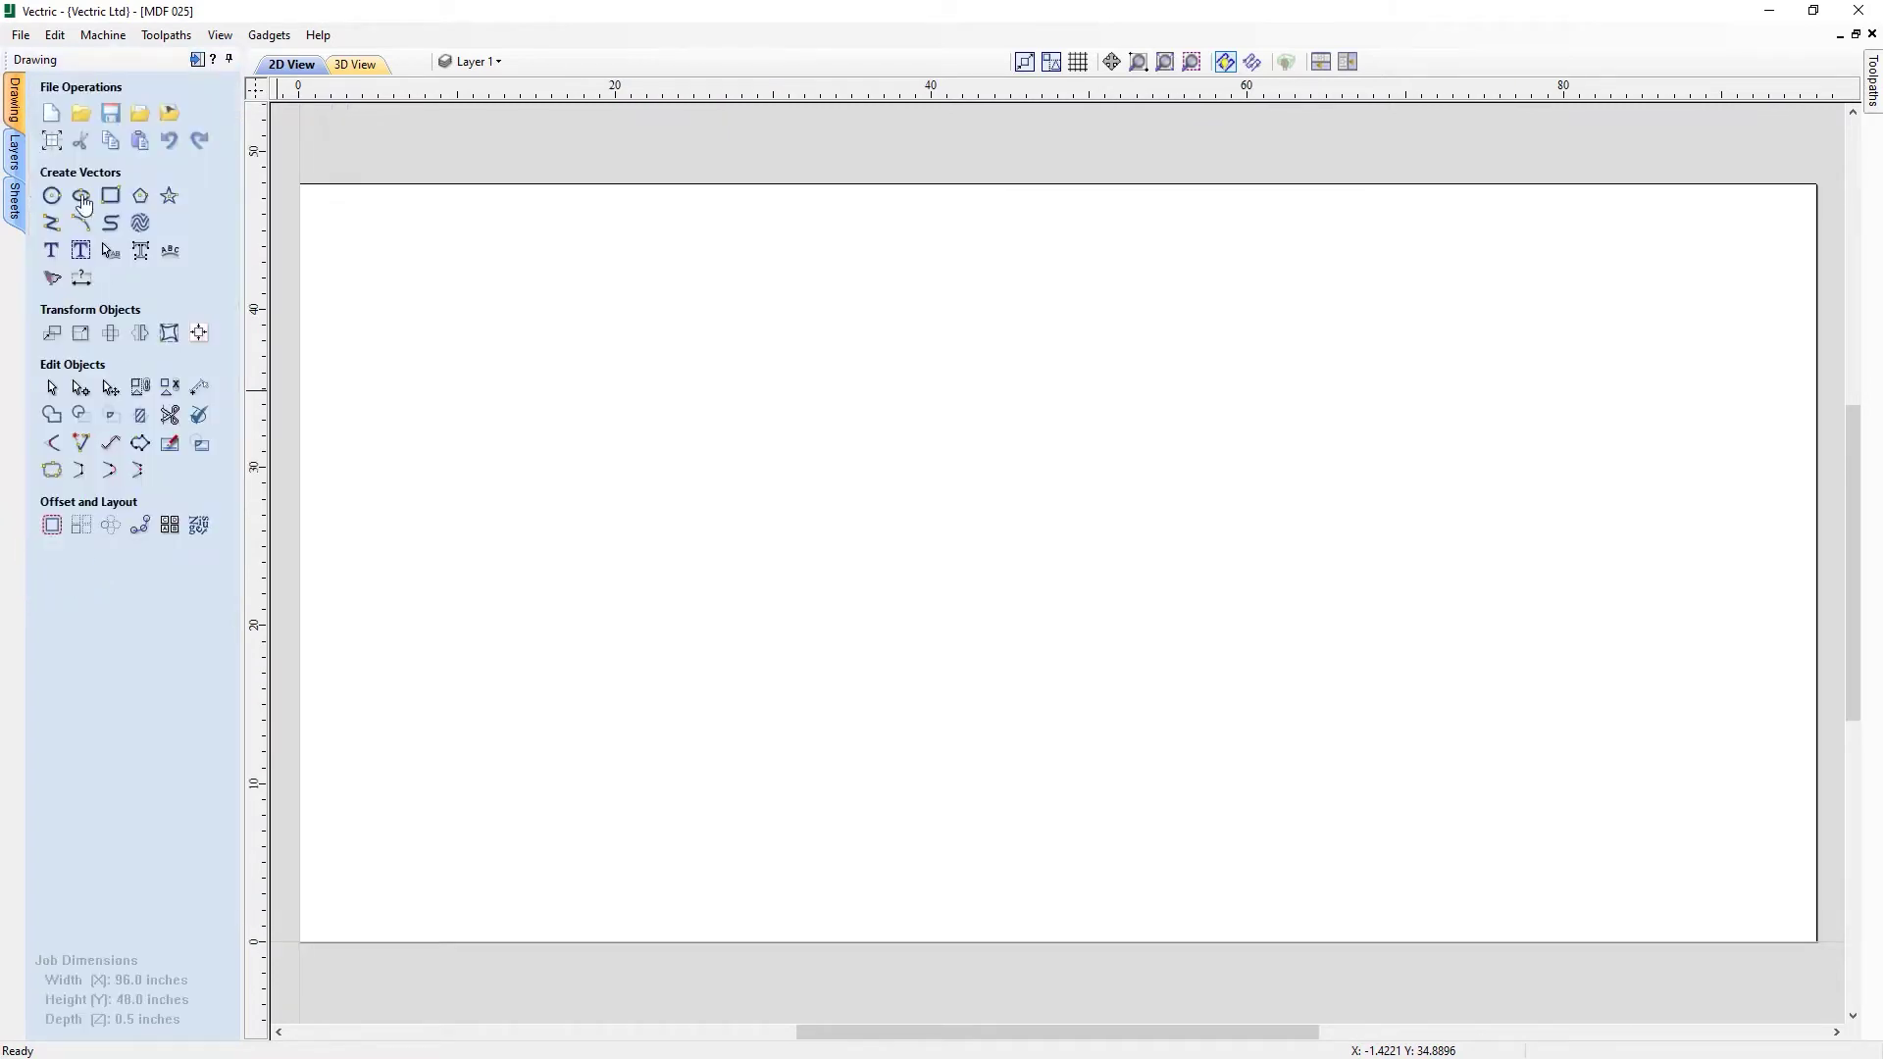
# Step: Save the job as template 'MDF 05' in the Sheets folder
pyautogui.click(21, 35)
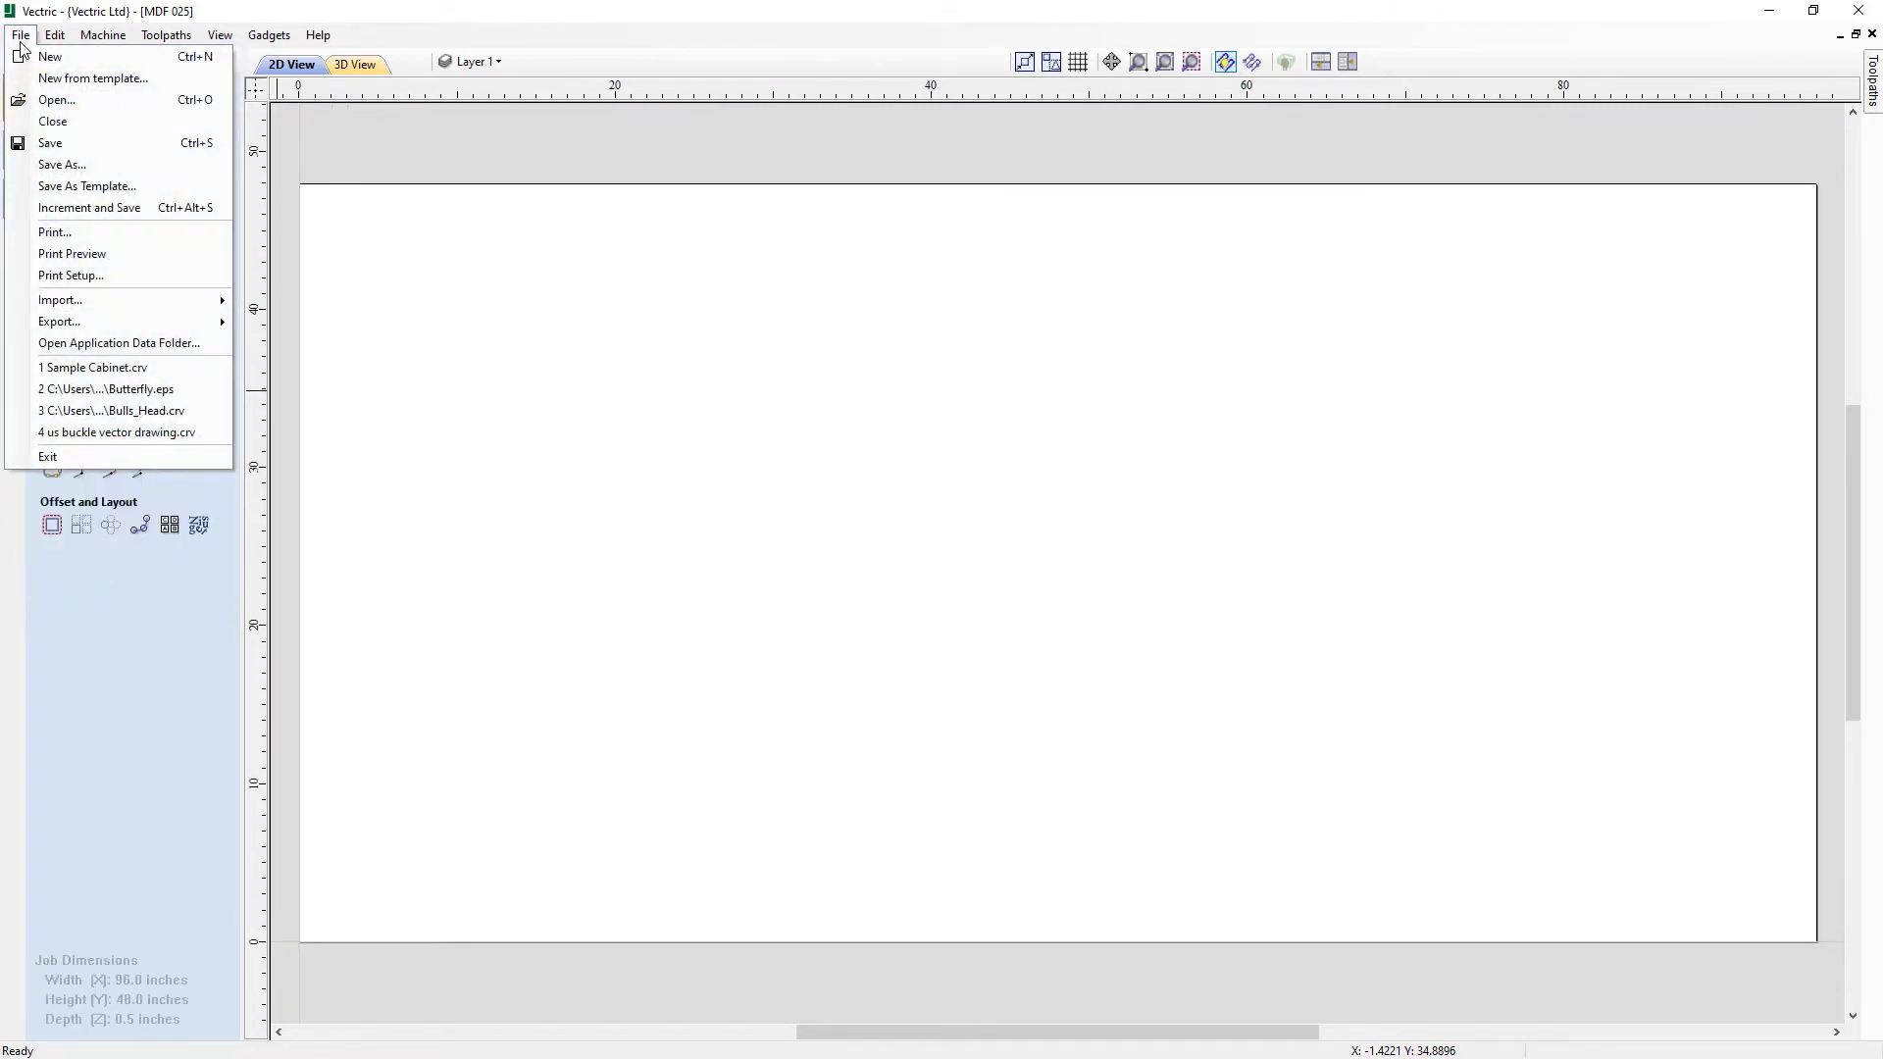
pyautogui.click(125, 189)
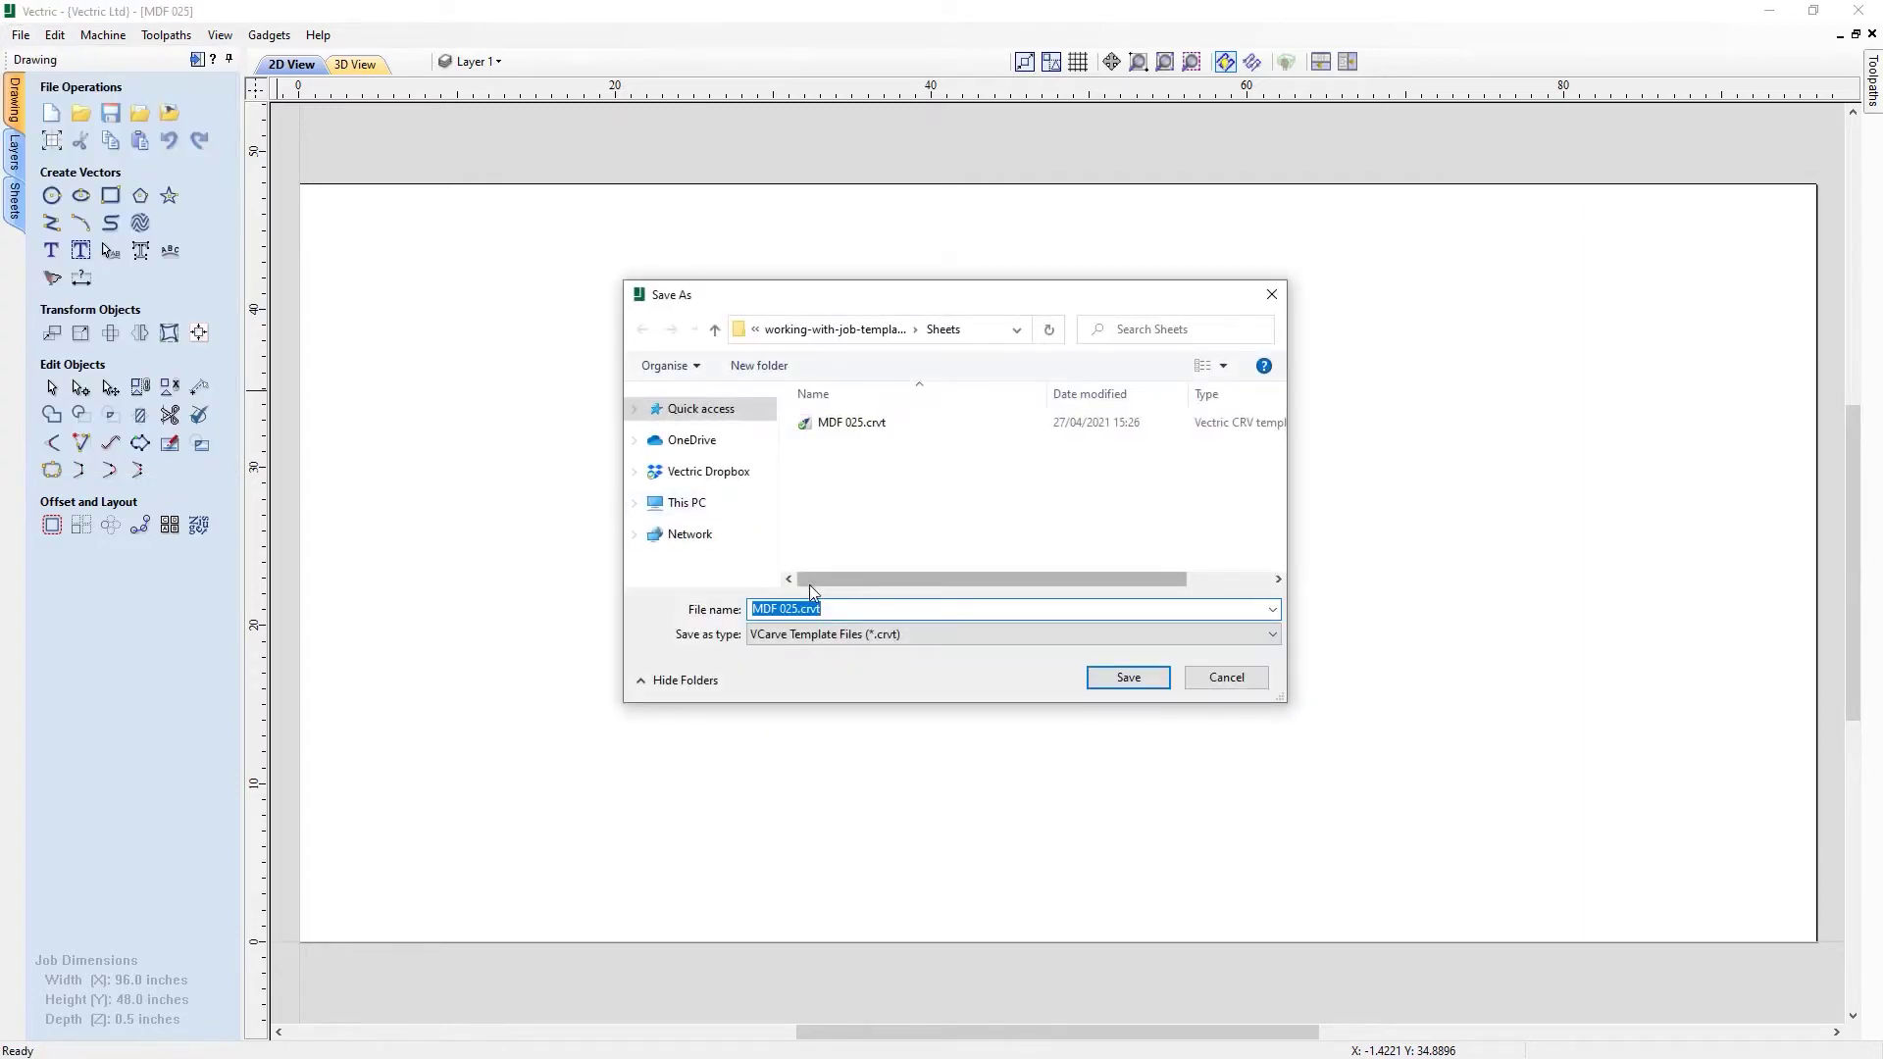
pyautogui.click(799, 609)
pyautogui.press('BackSpace')
pyautogui.press('BackSpace')
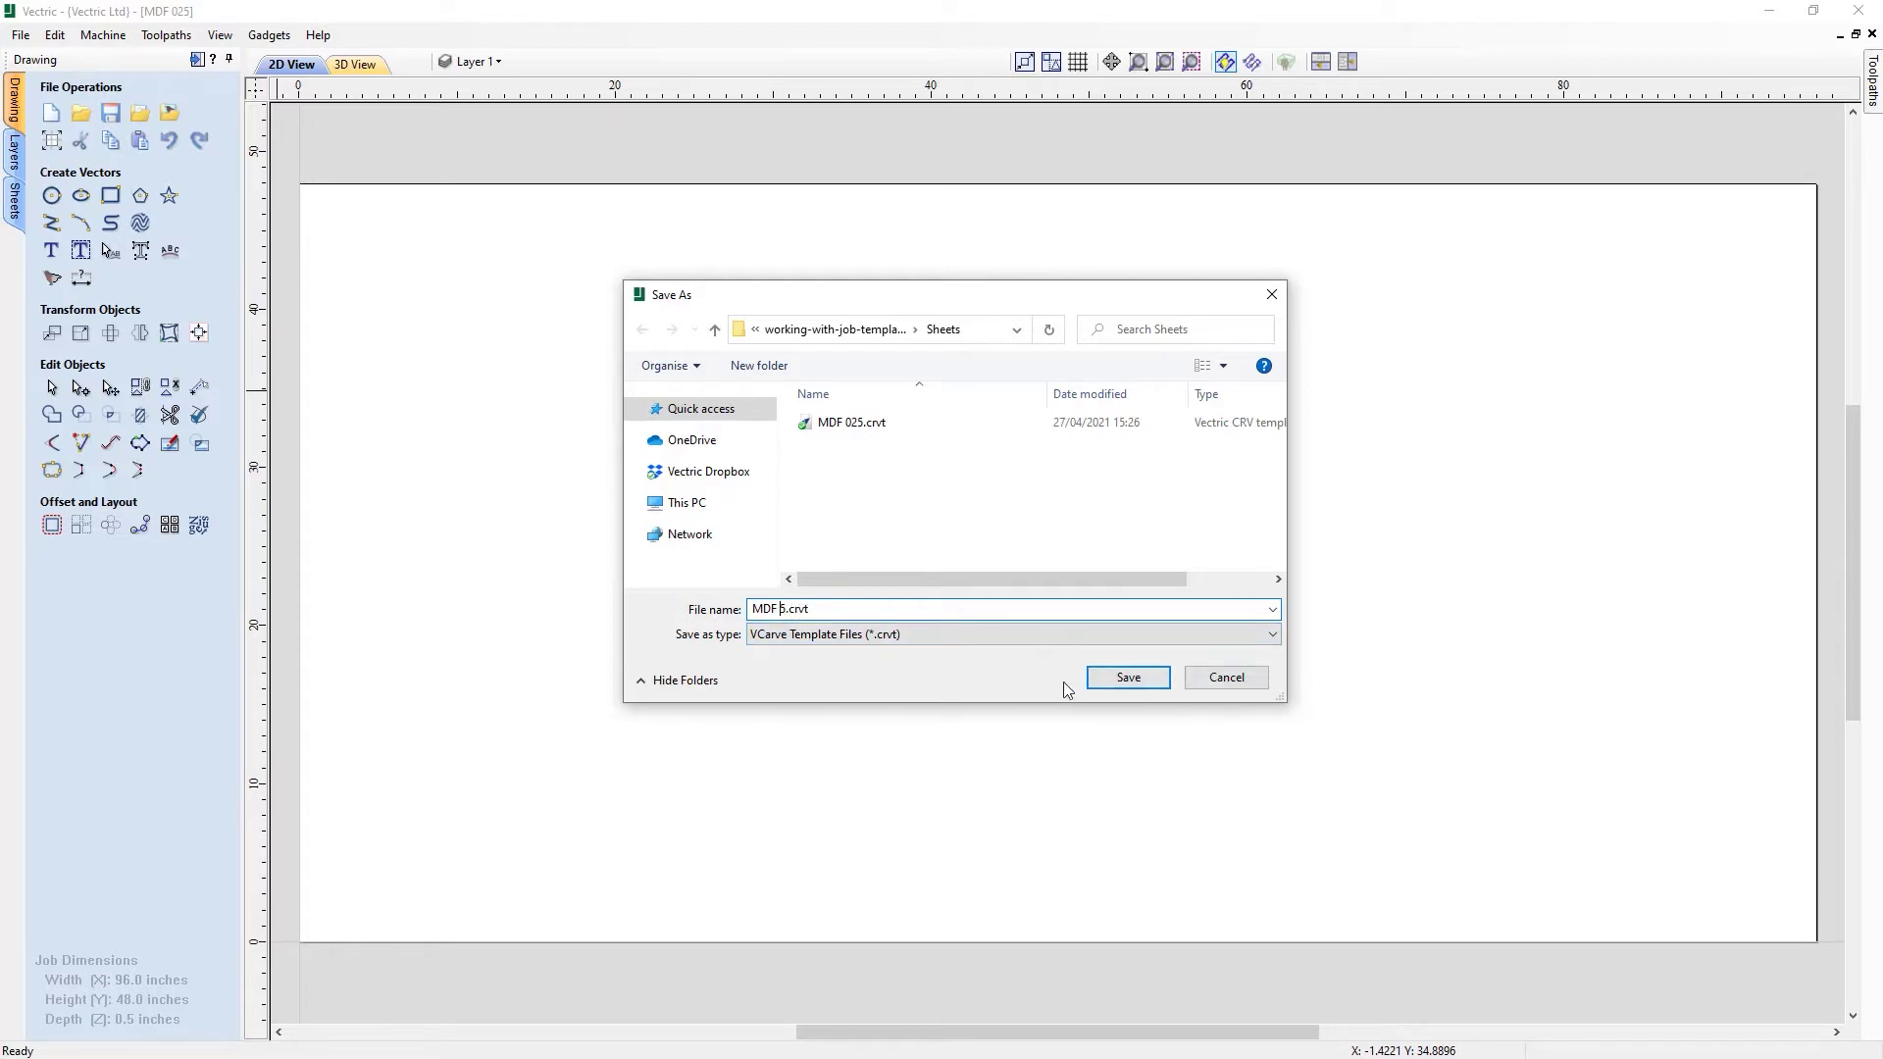
pyautogui.write('0')
pyautogui.click(1136, 679)
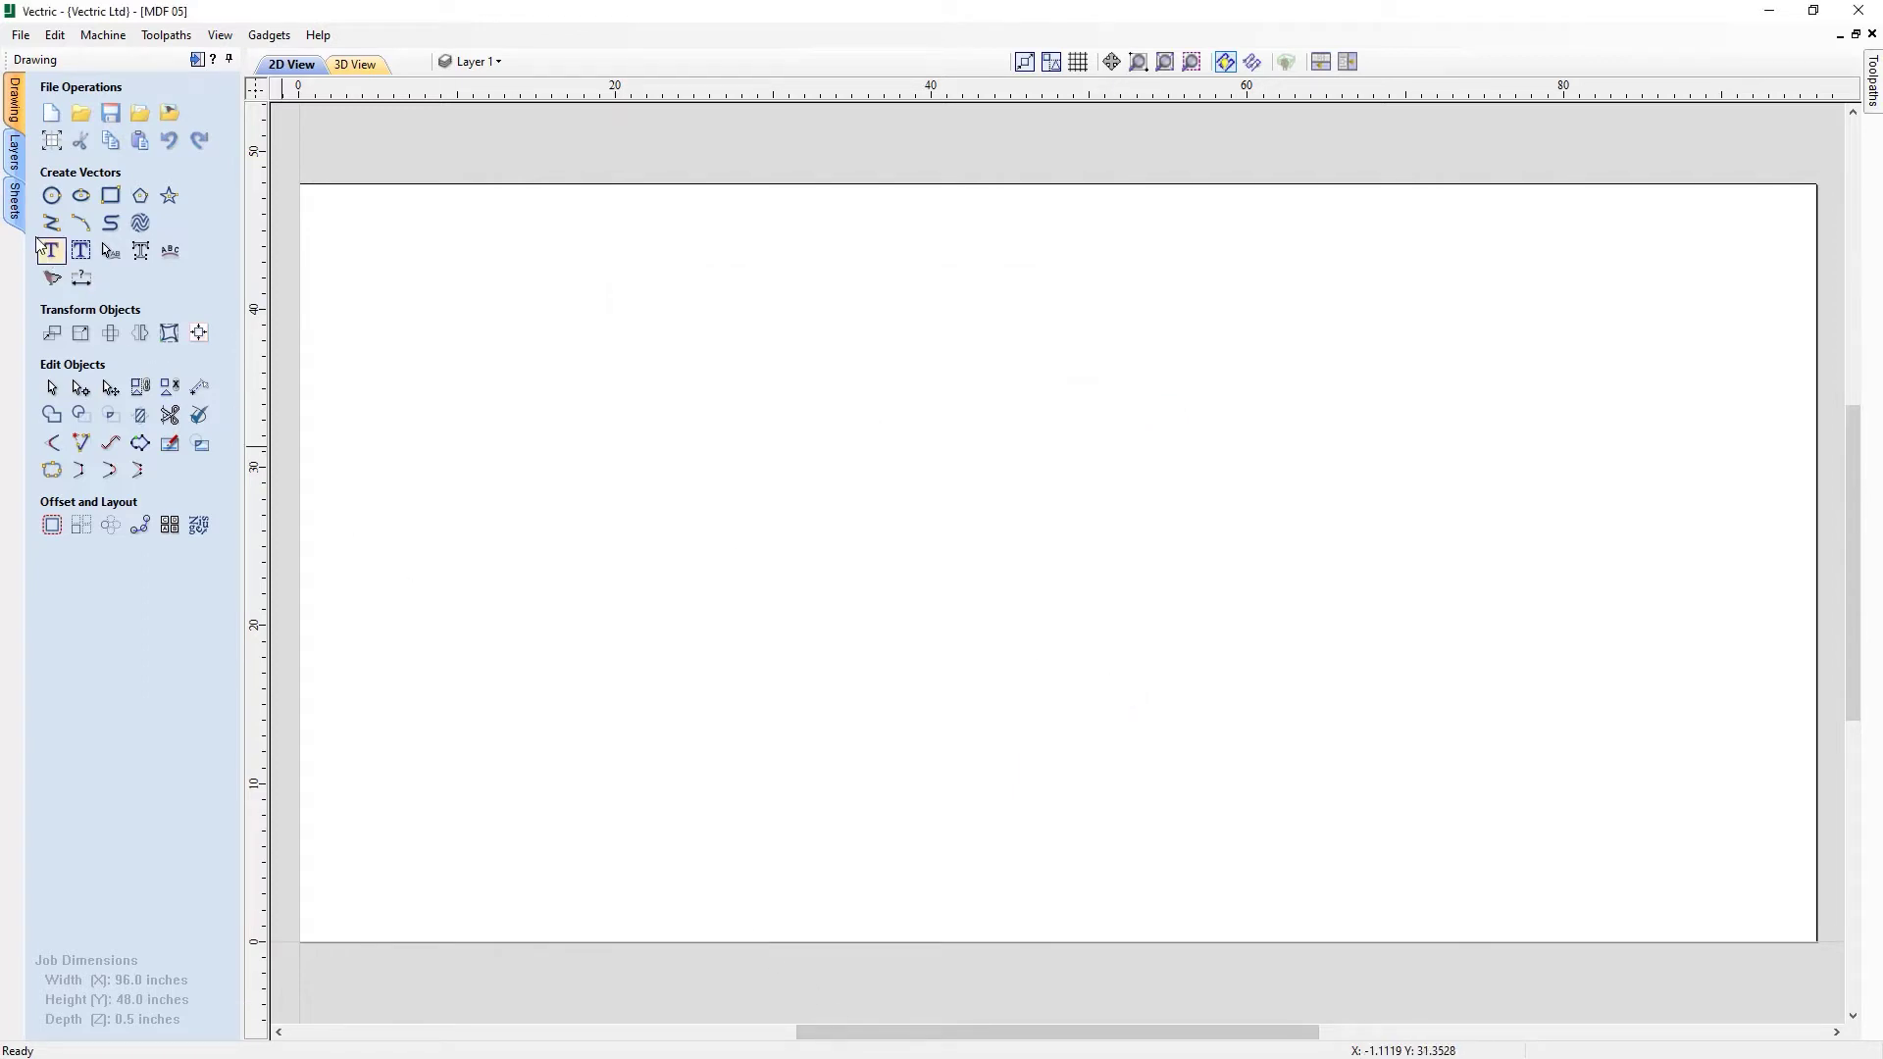
# Step: Change the job thickness to 0.75 inches in Job Setup
pyautogui.click(51, 144)
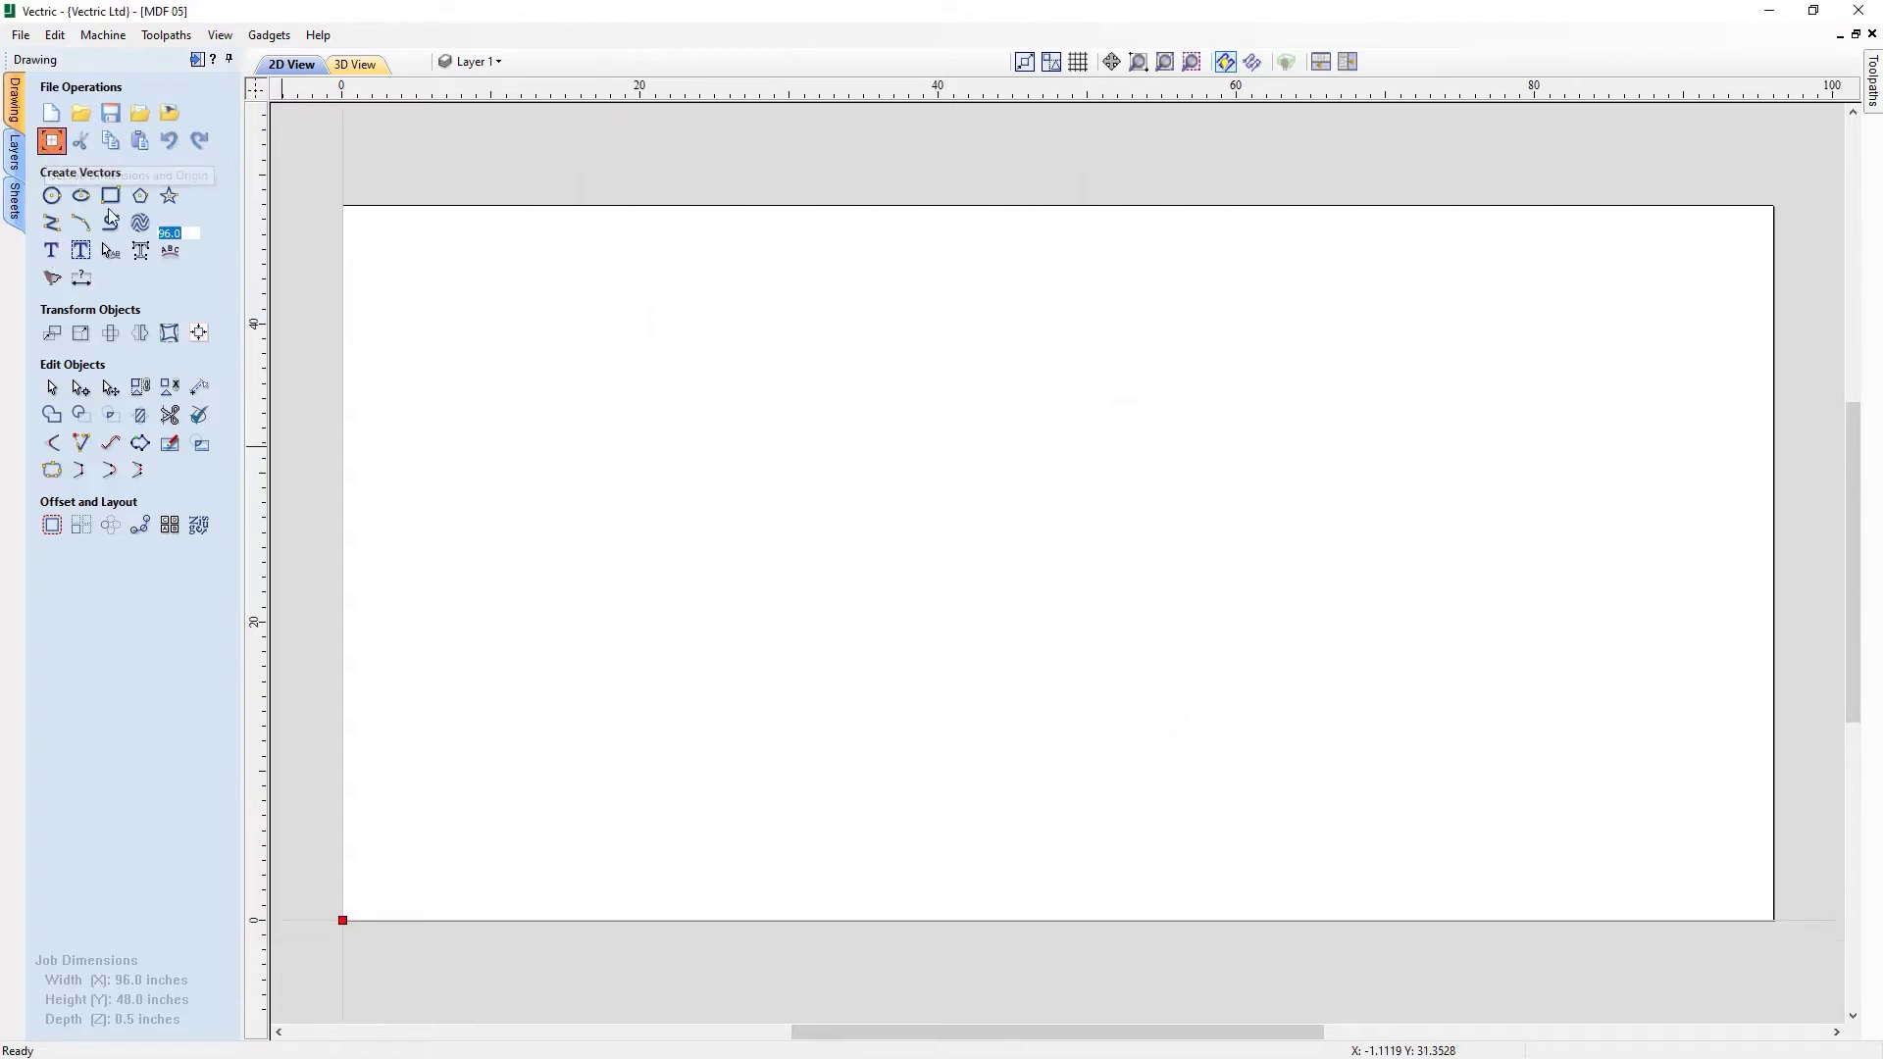
pyautogui.click(172, 281)
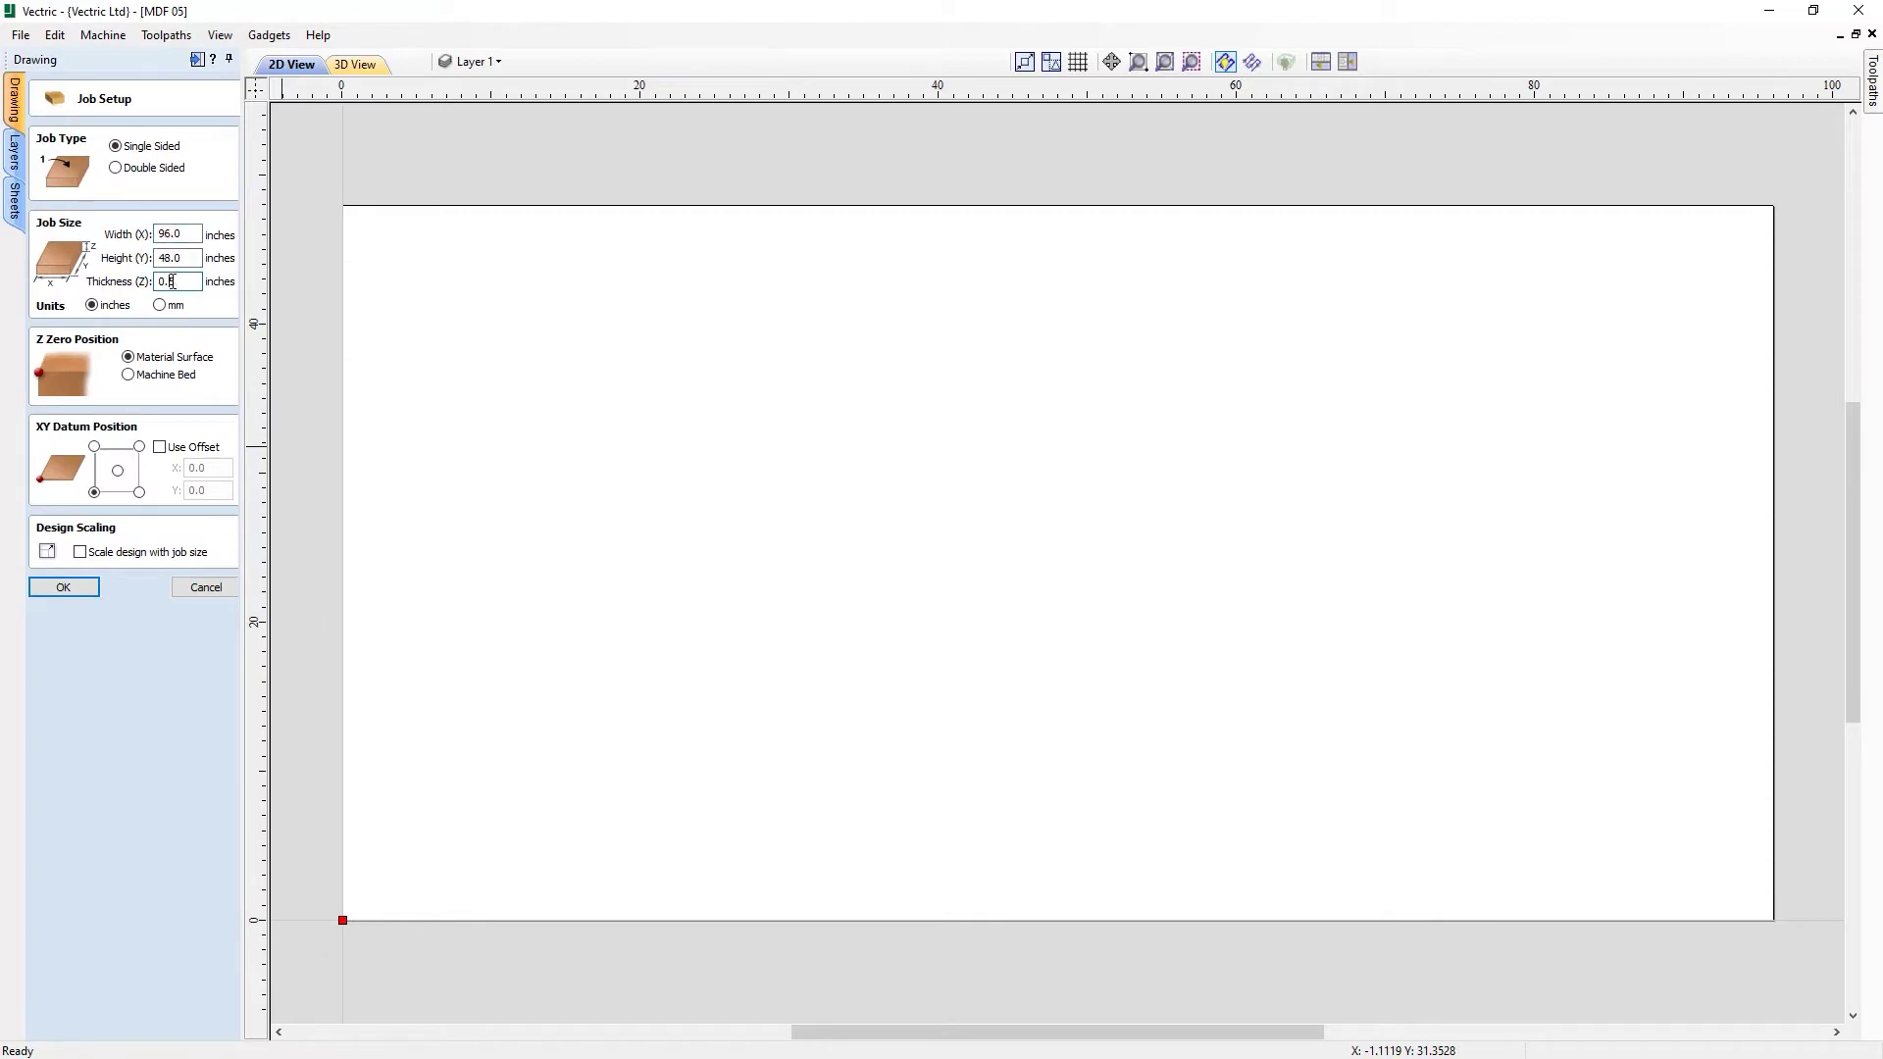
pyautogui.write('7')
pyautogui.click(78, 585)
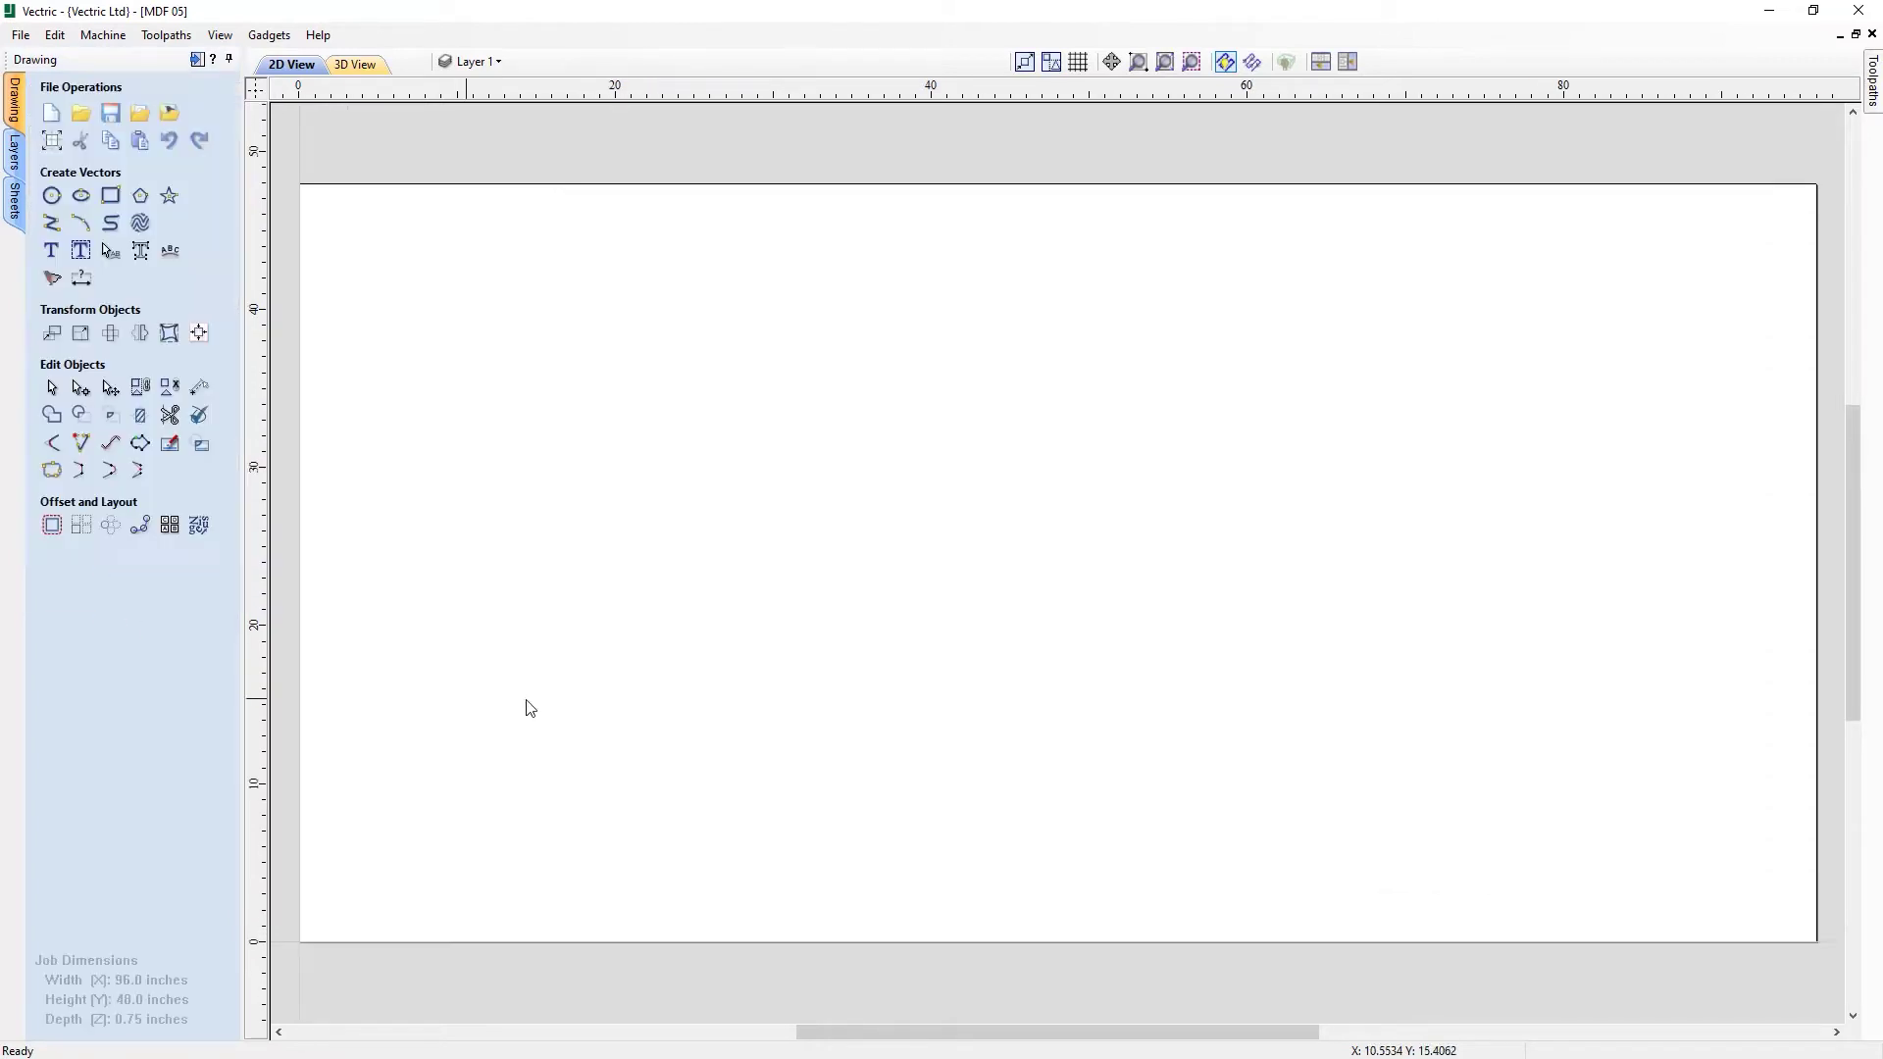
# Step: Save the job as template 'MDF 075' in the Sheets folder
pyautogui.click(20, 34)
pyautogui.click(126, 186)
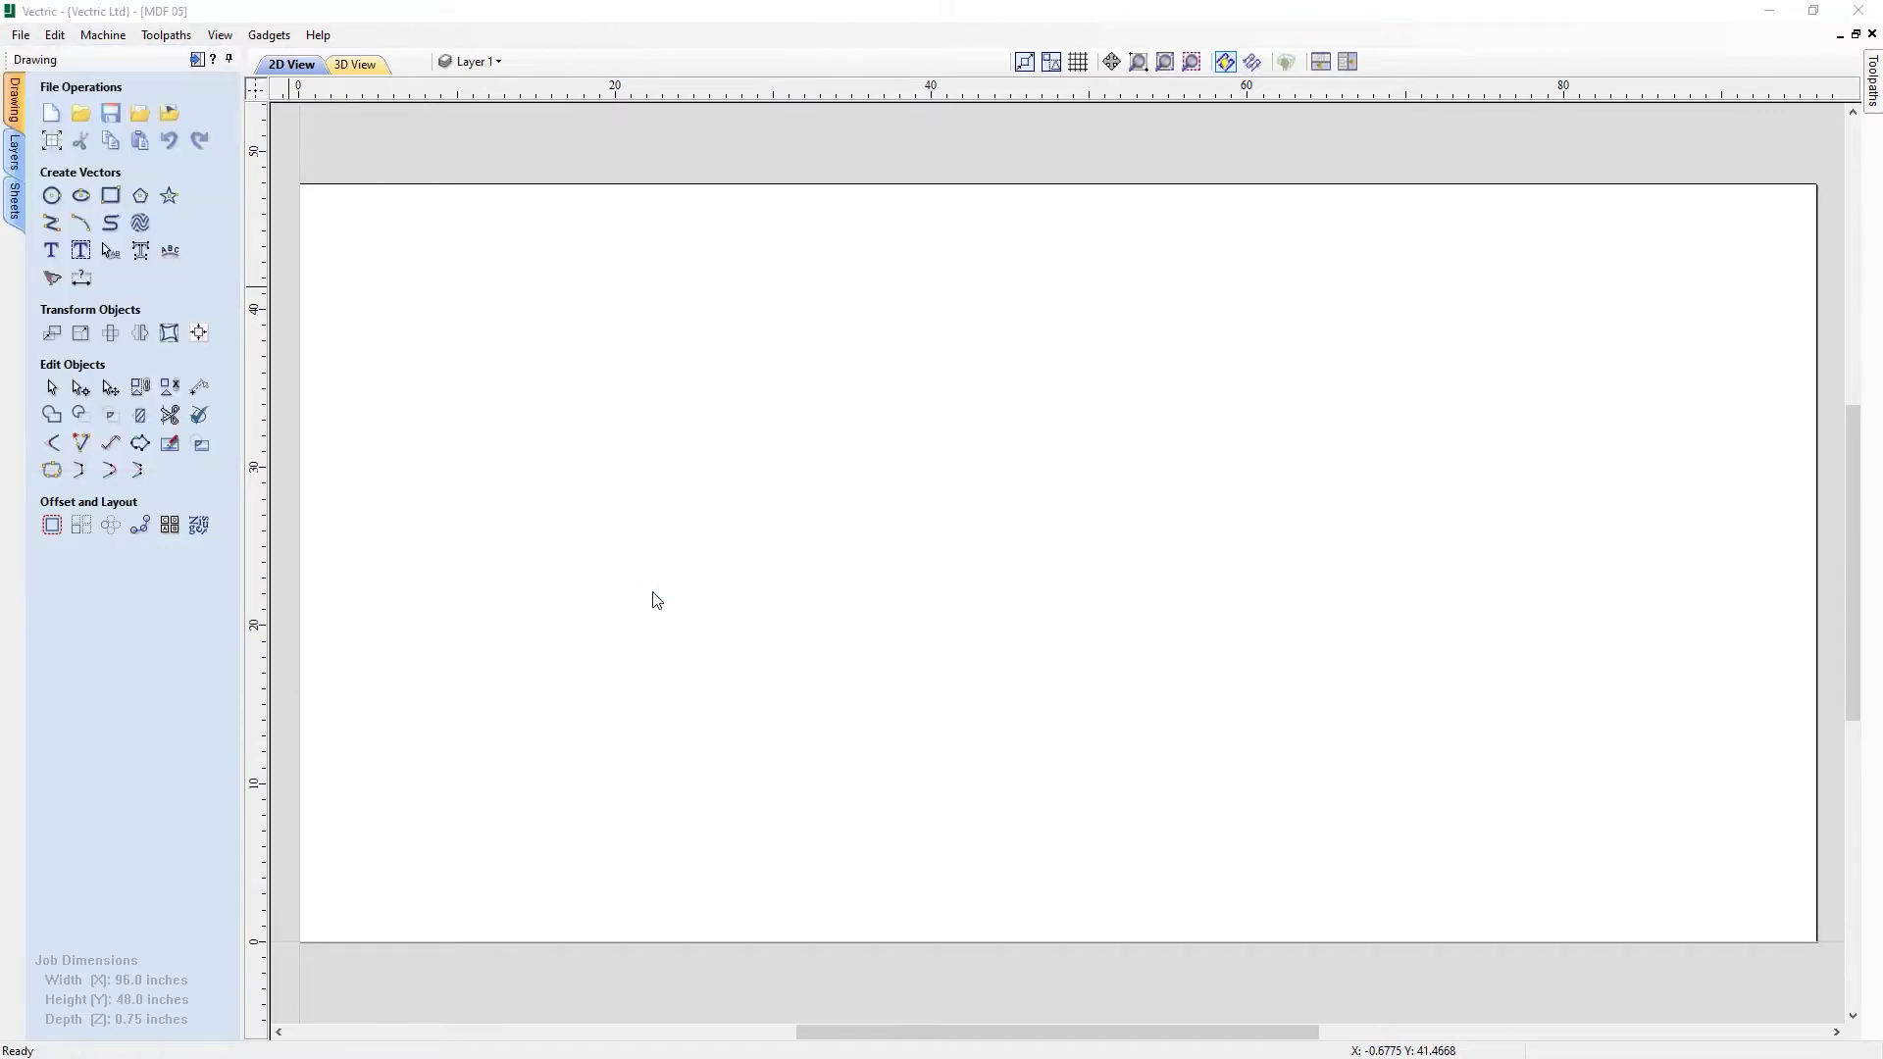
pyautogui.click(787, 609)
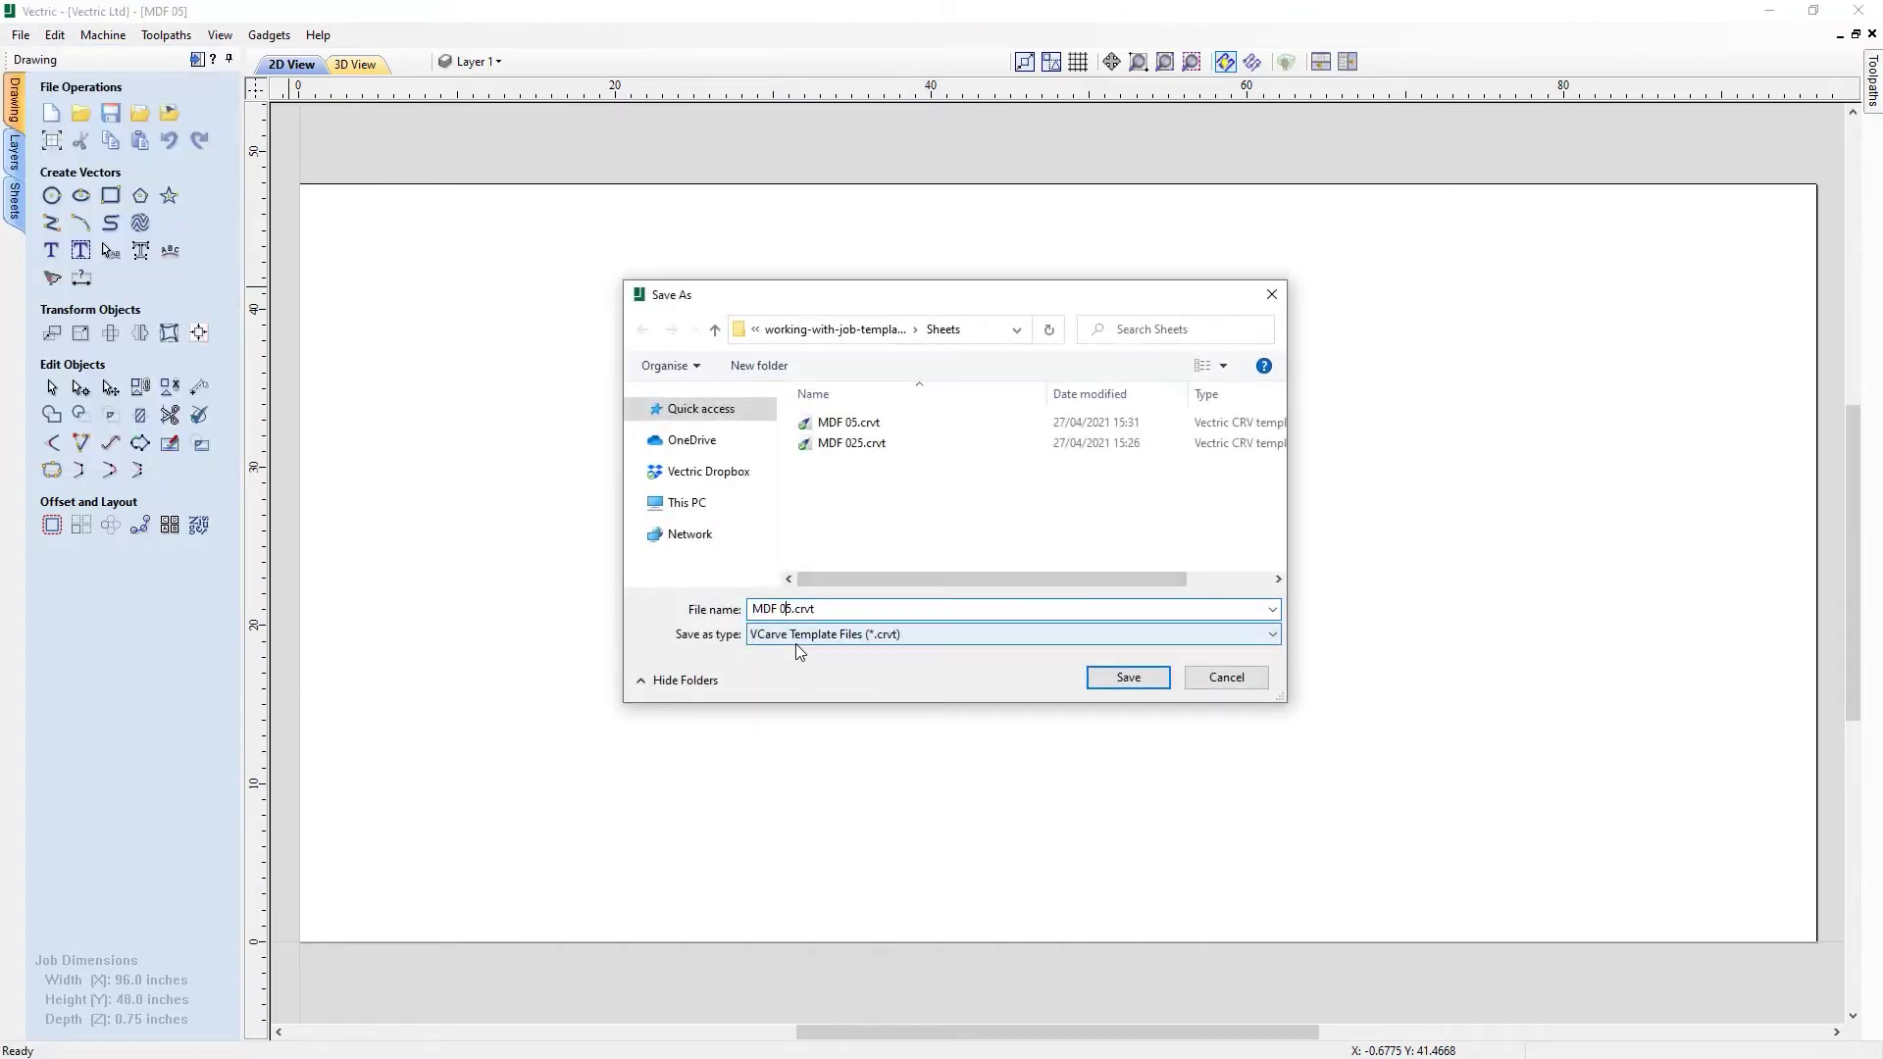
pyautogui.press('BackSpace')
pyautogui.write('7')
pyautogui.write('0')
pyautogui.click(1128, 678)
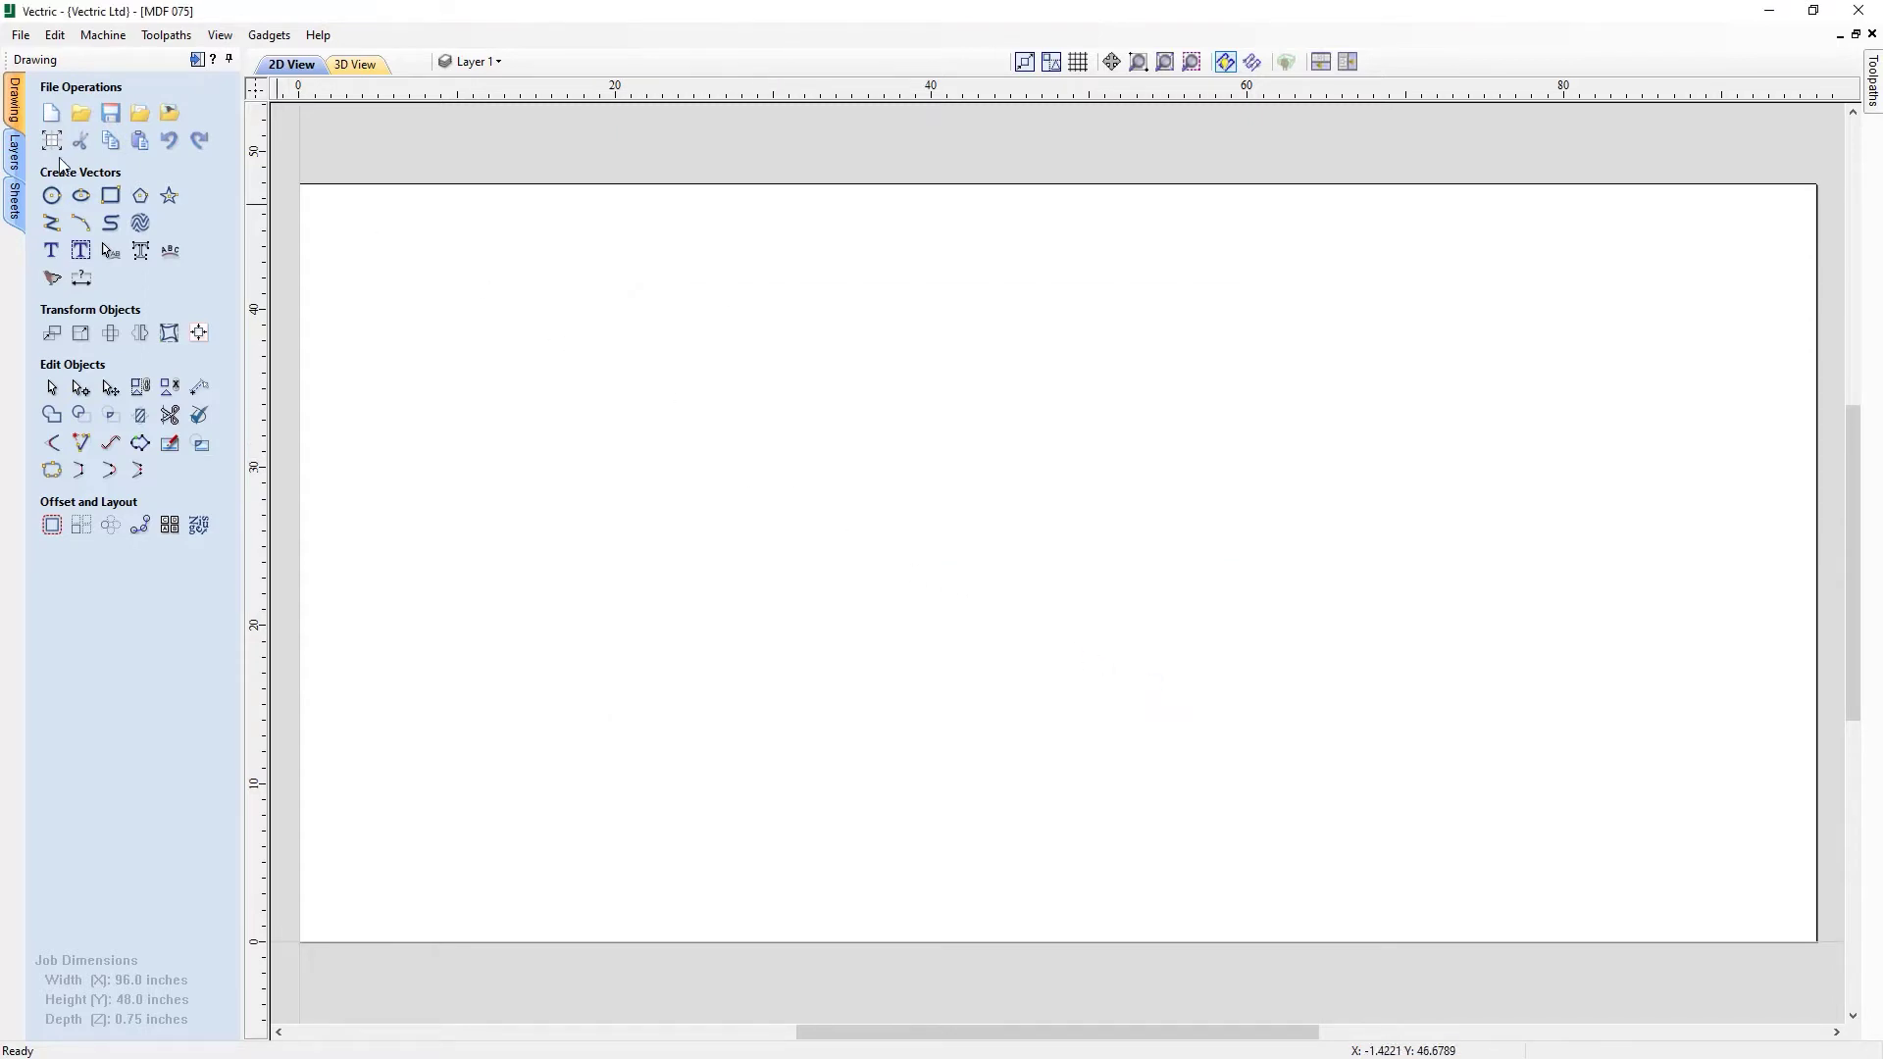
# Step: Change the job thickness to 1 inch in Job Setup
pyautogui.click(52, 140)
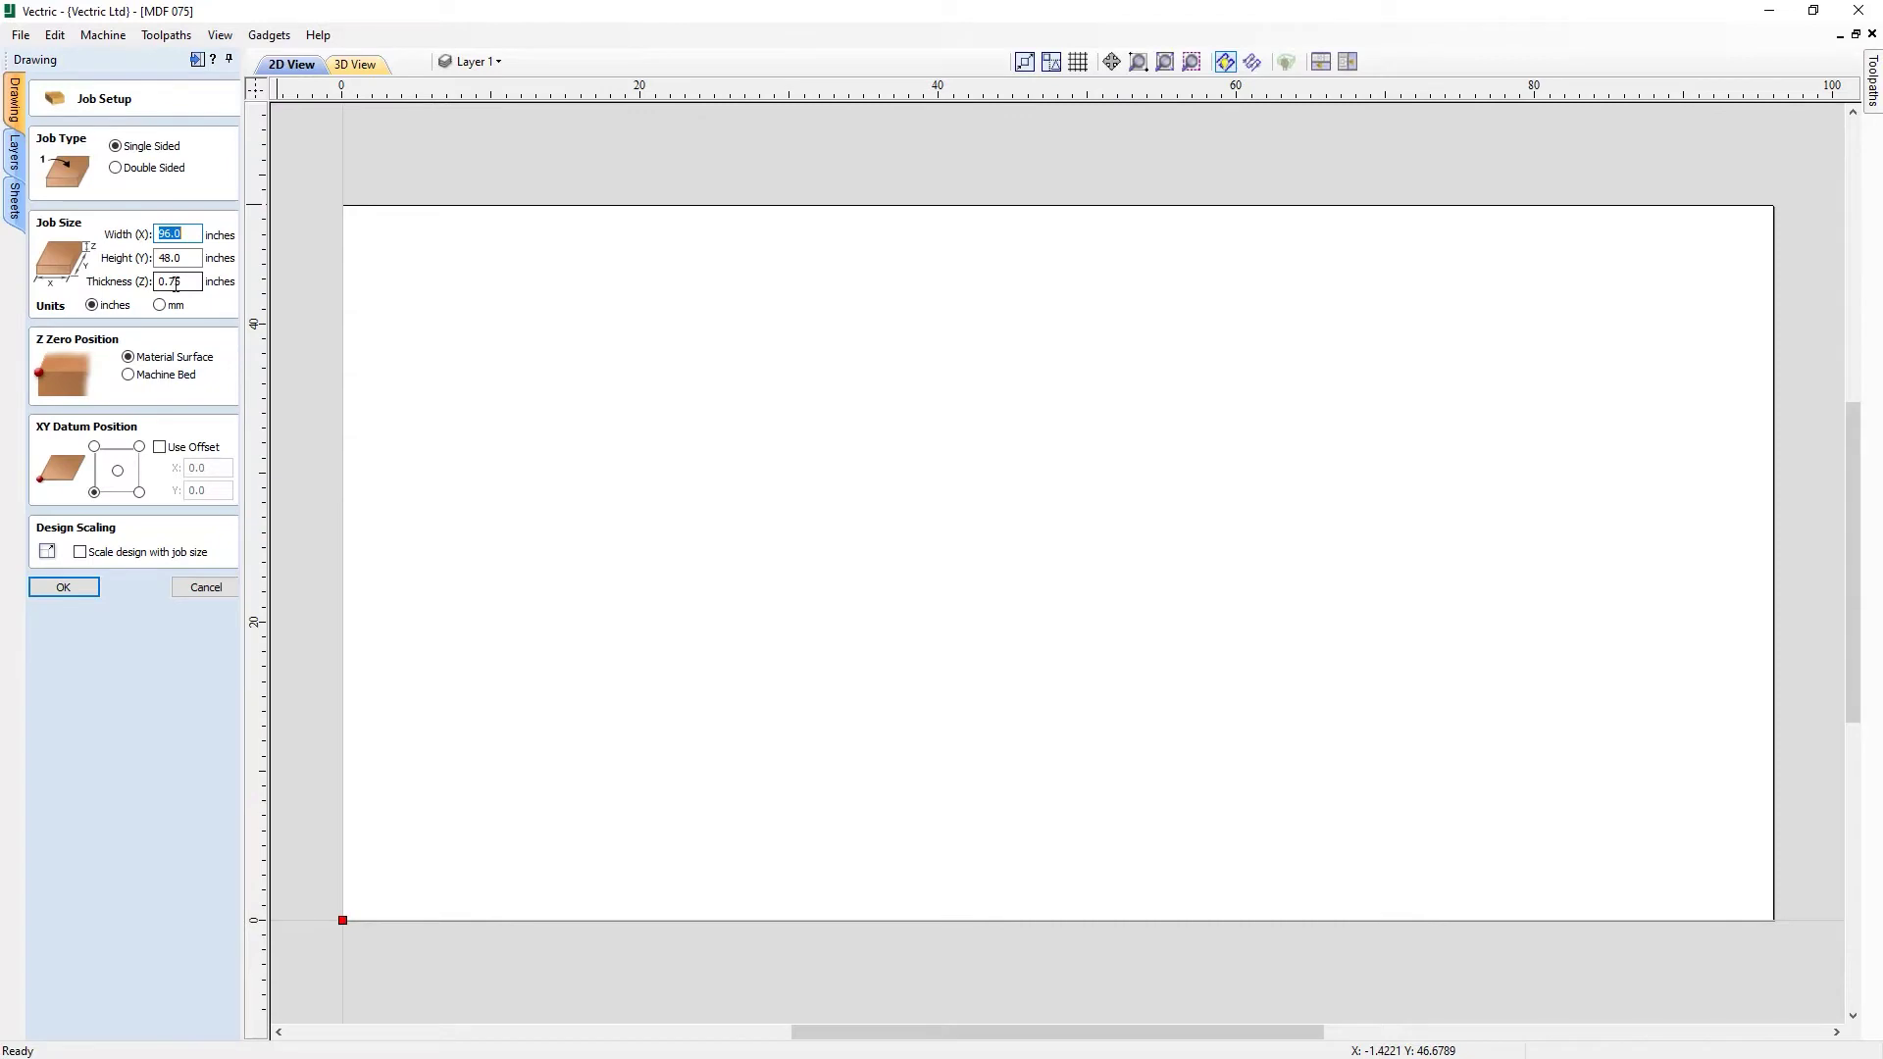
pyautogui.moveTo(182, 282); pyautogui.dragTo(144, 286)
pyautogui.write('1')
pyautogui.click(83, 588)
# Step: Save the job as template 'MDF 1', replacing 075 in the file name
pyautogui.click(19, 34)
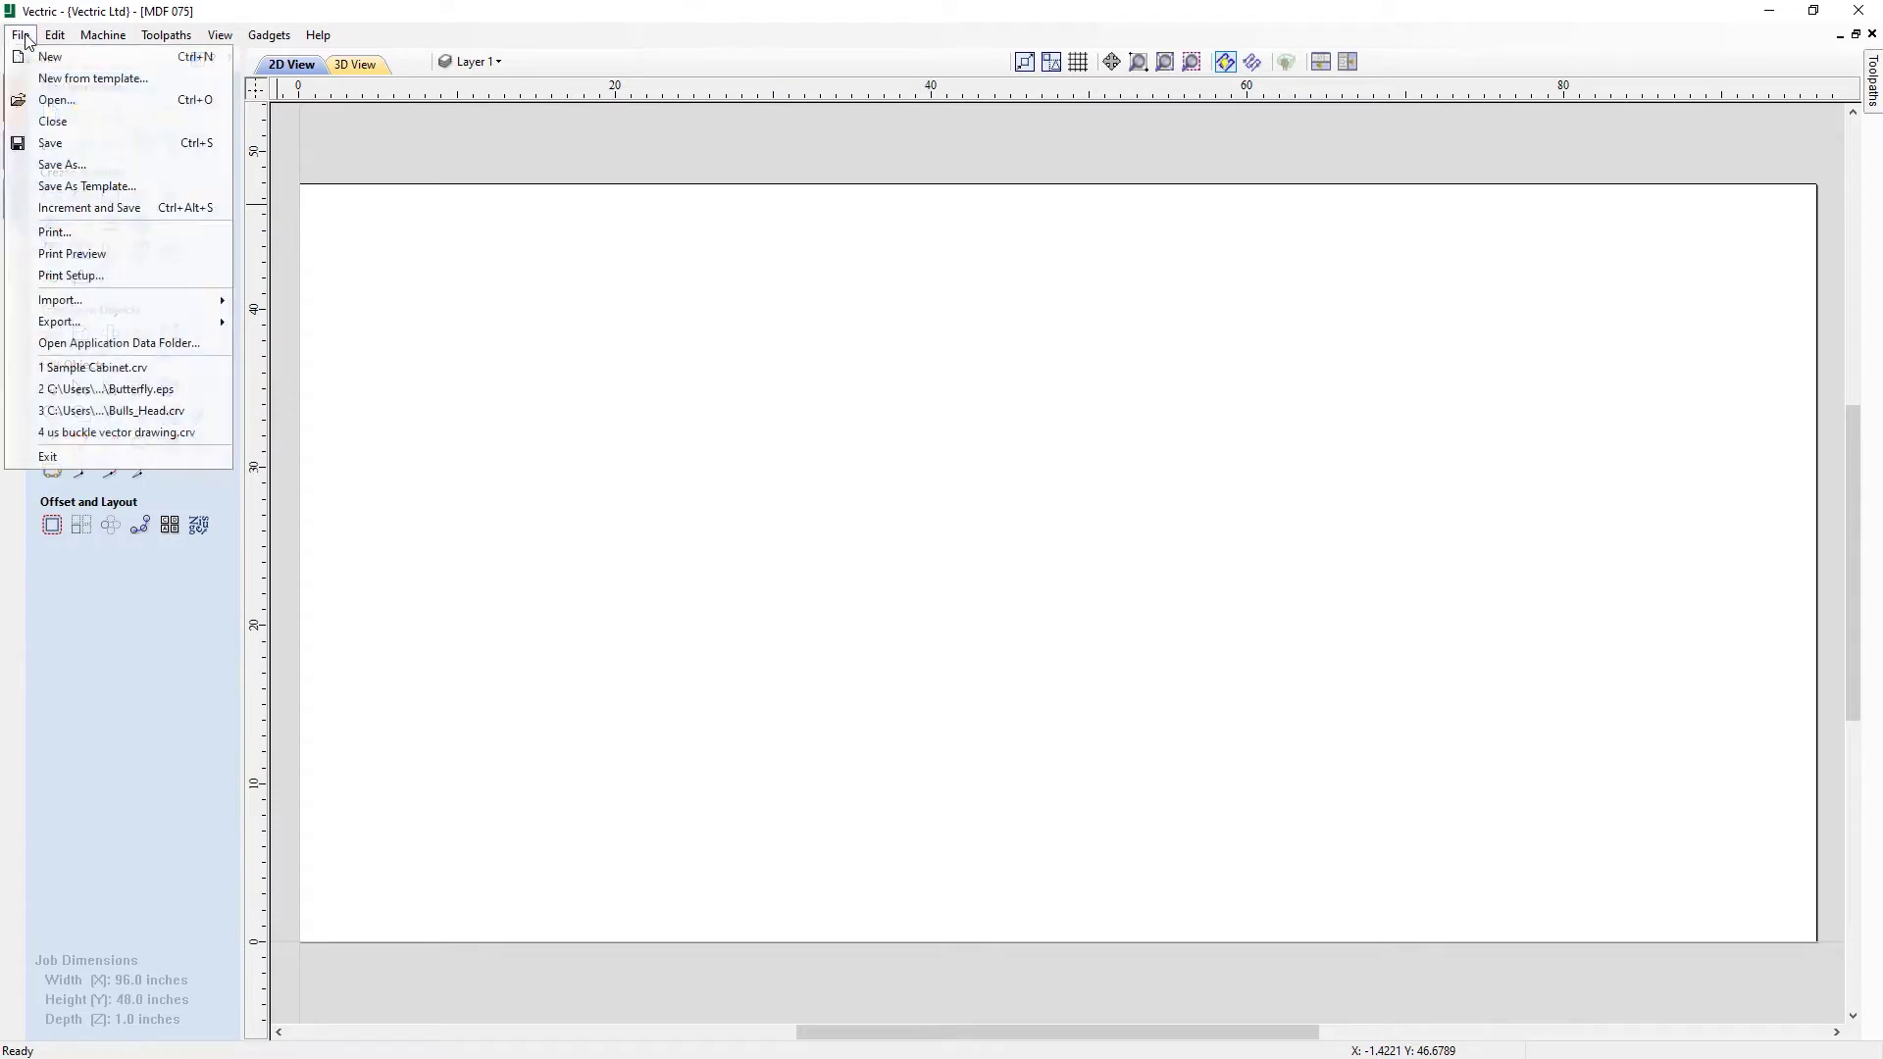
pyautogui.click(108, 186)
pyautogui.click(783, 609)
pyautogui.moveTo(783, 609); pyautogui.dragTo(797, 607)
pyautogui.write('1')
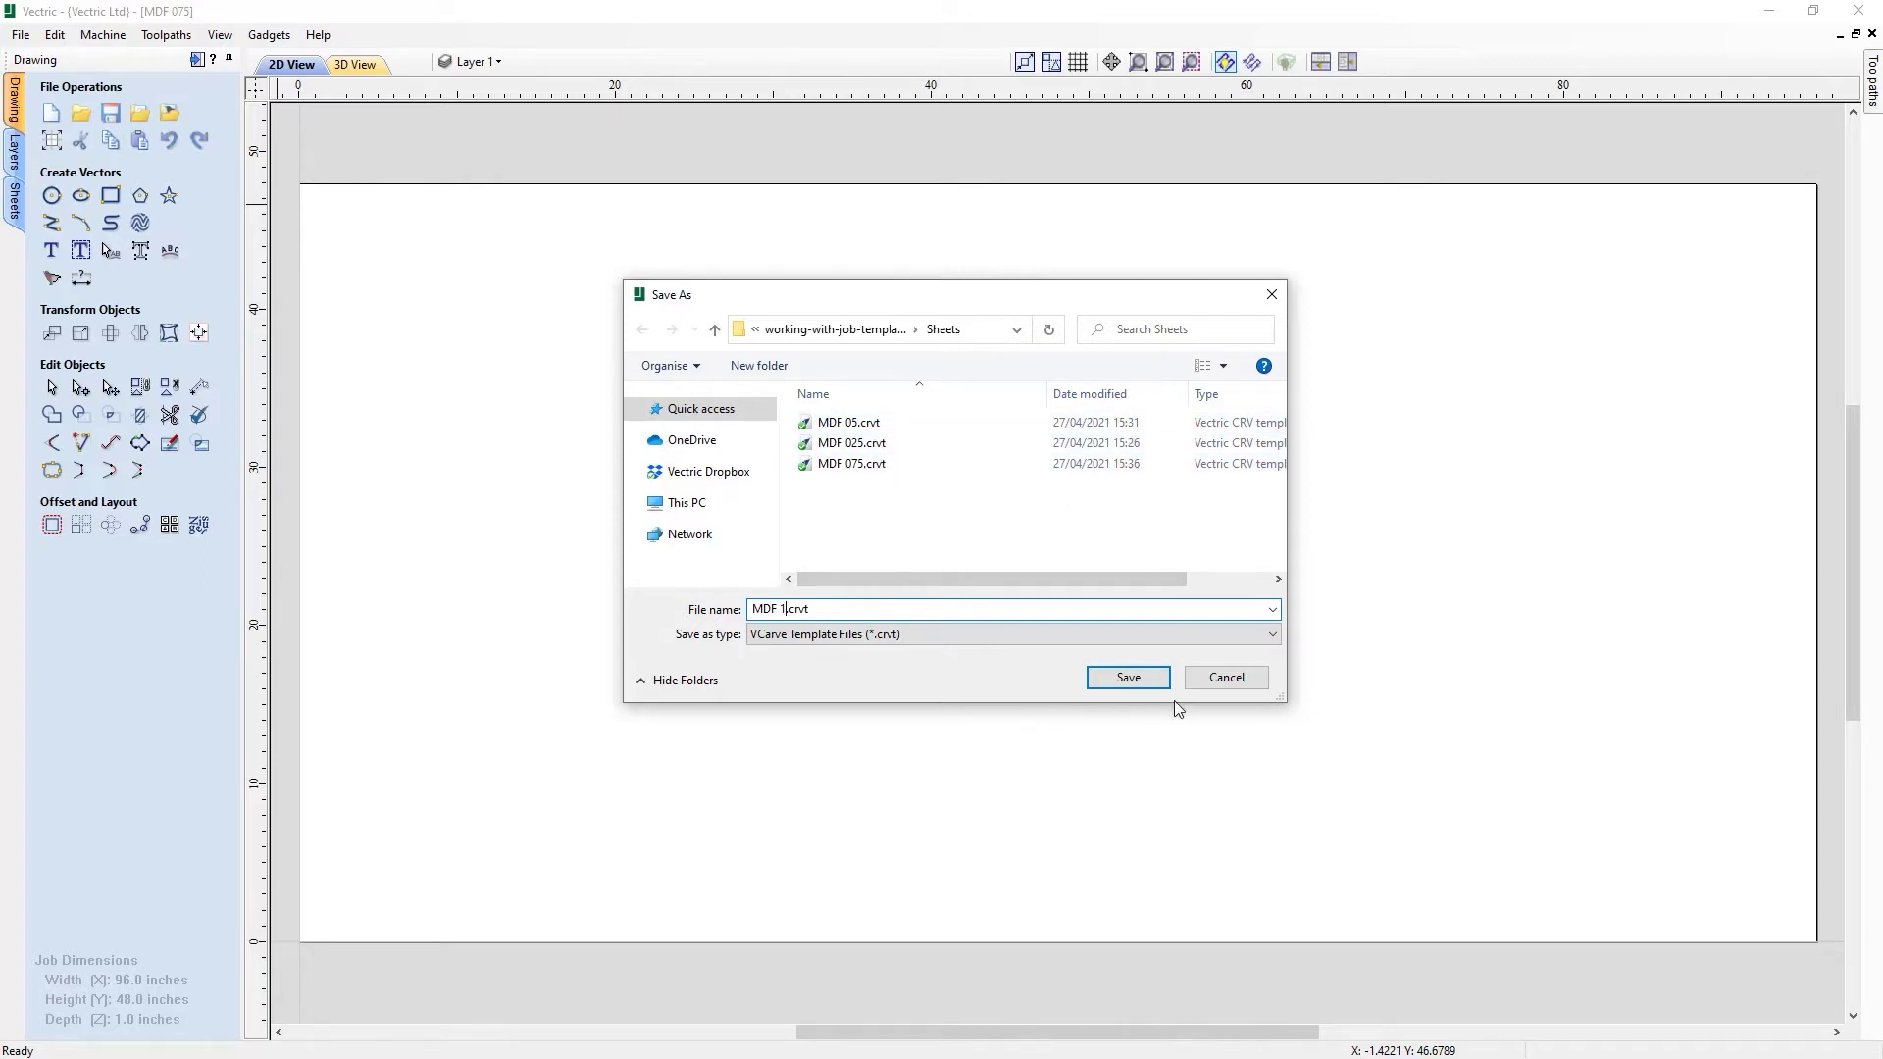
pyautogui.click(1129, 679)
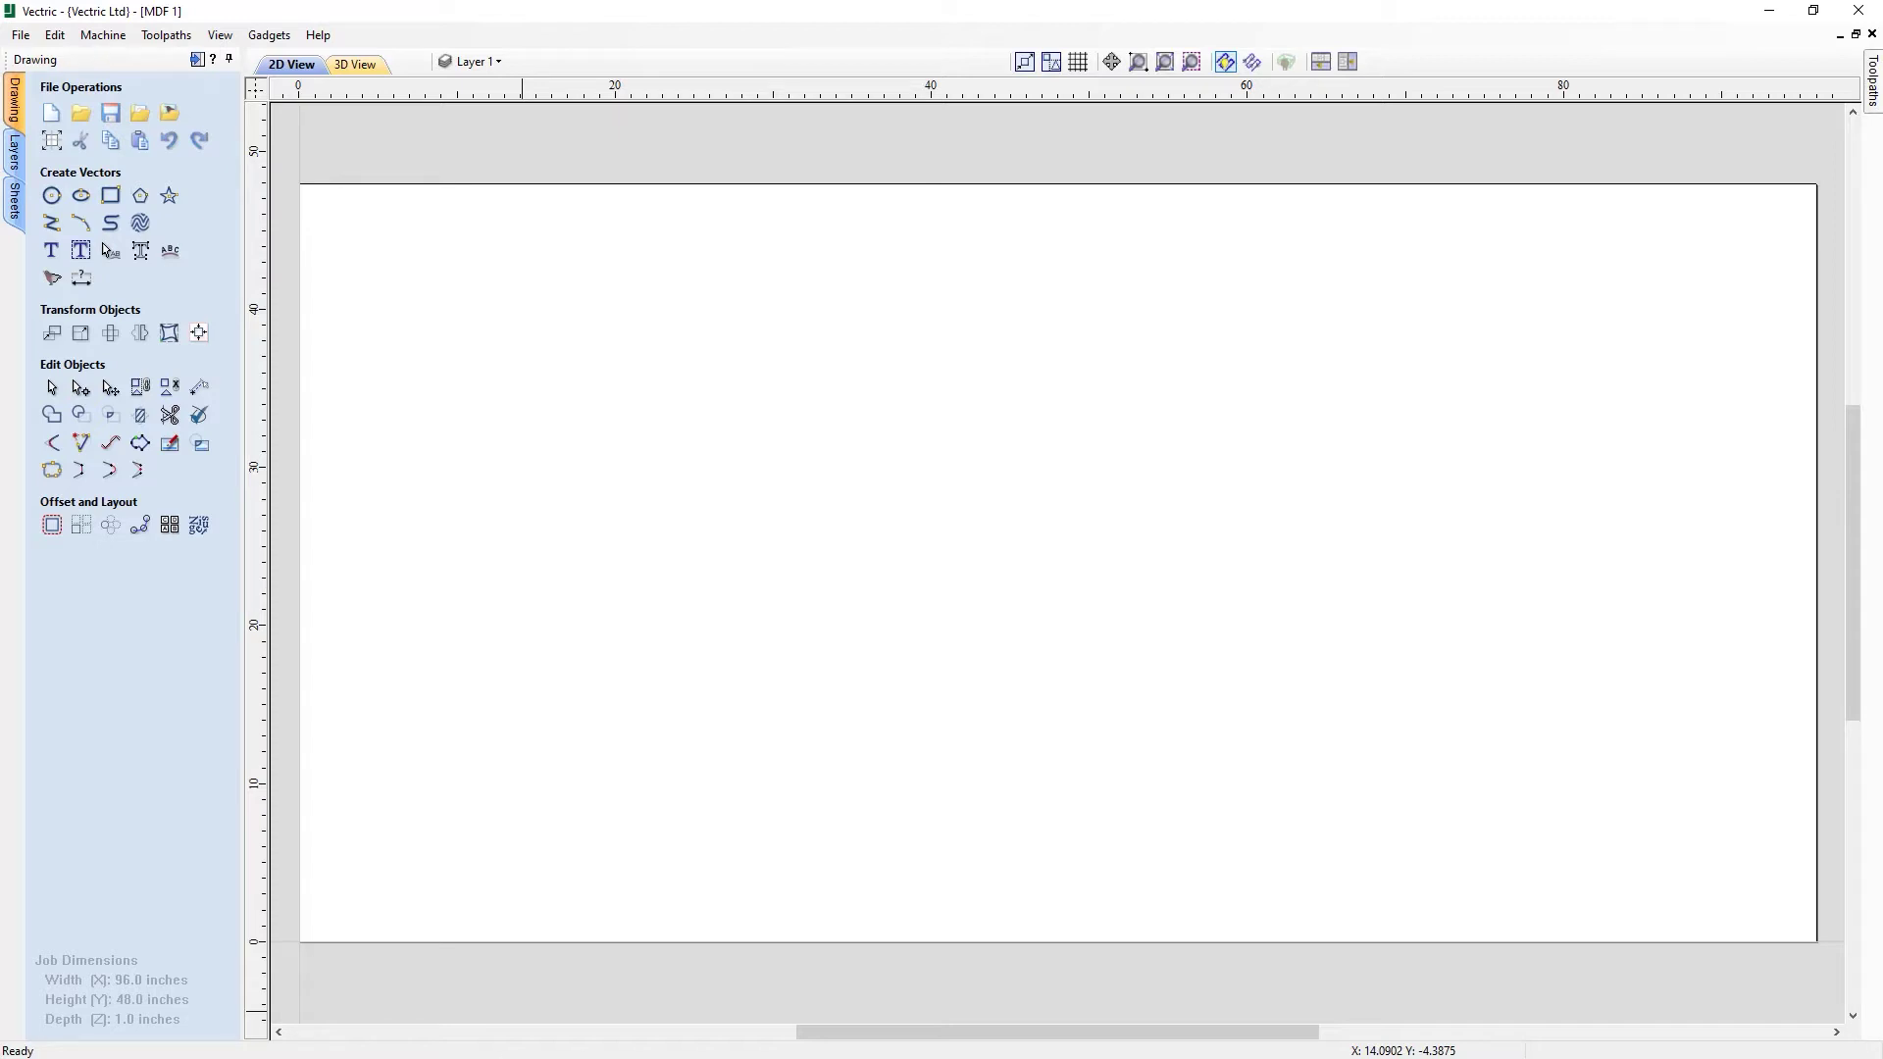
# Step: Close the MDF 1 job without saving changes
pyautogui.click(22, 35)
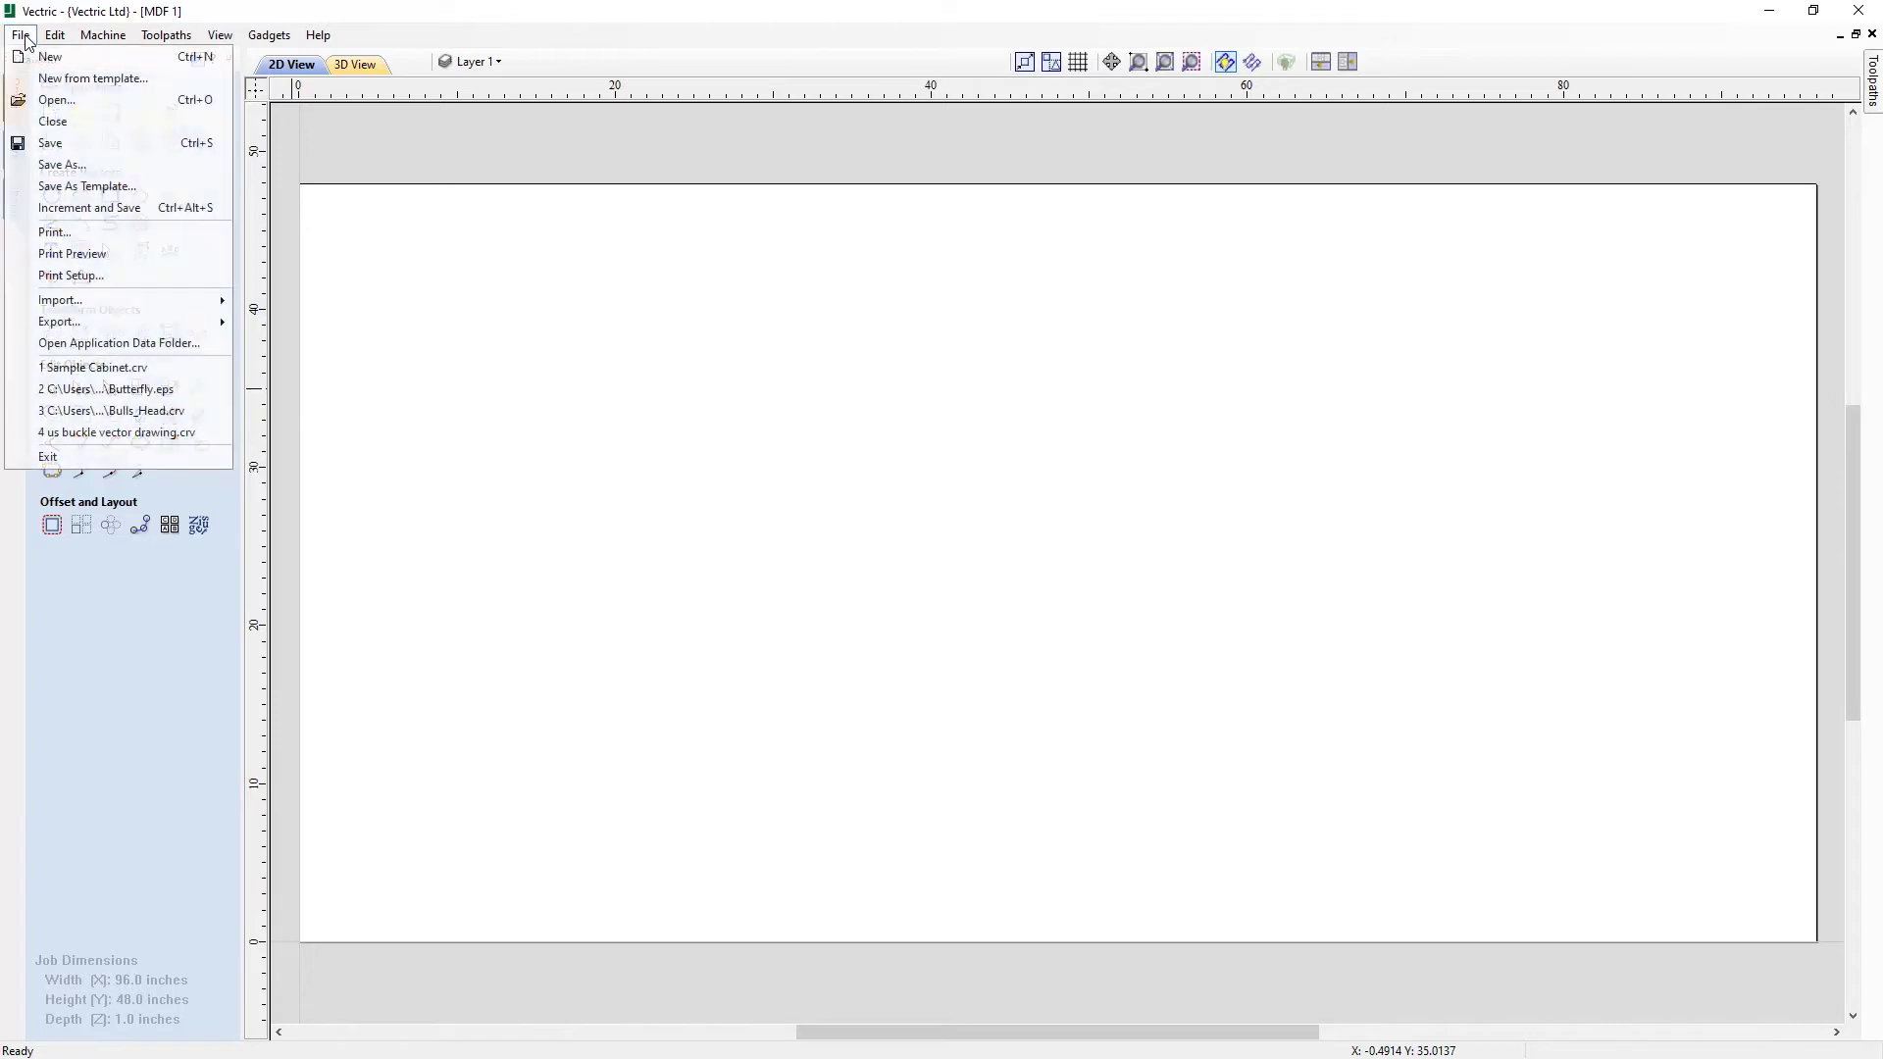
pyautogui.click(54, 121)
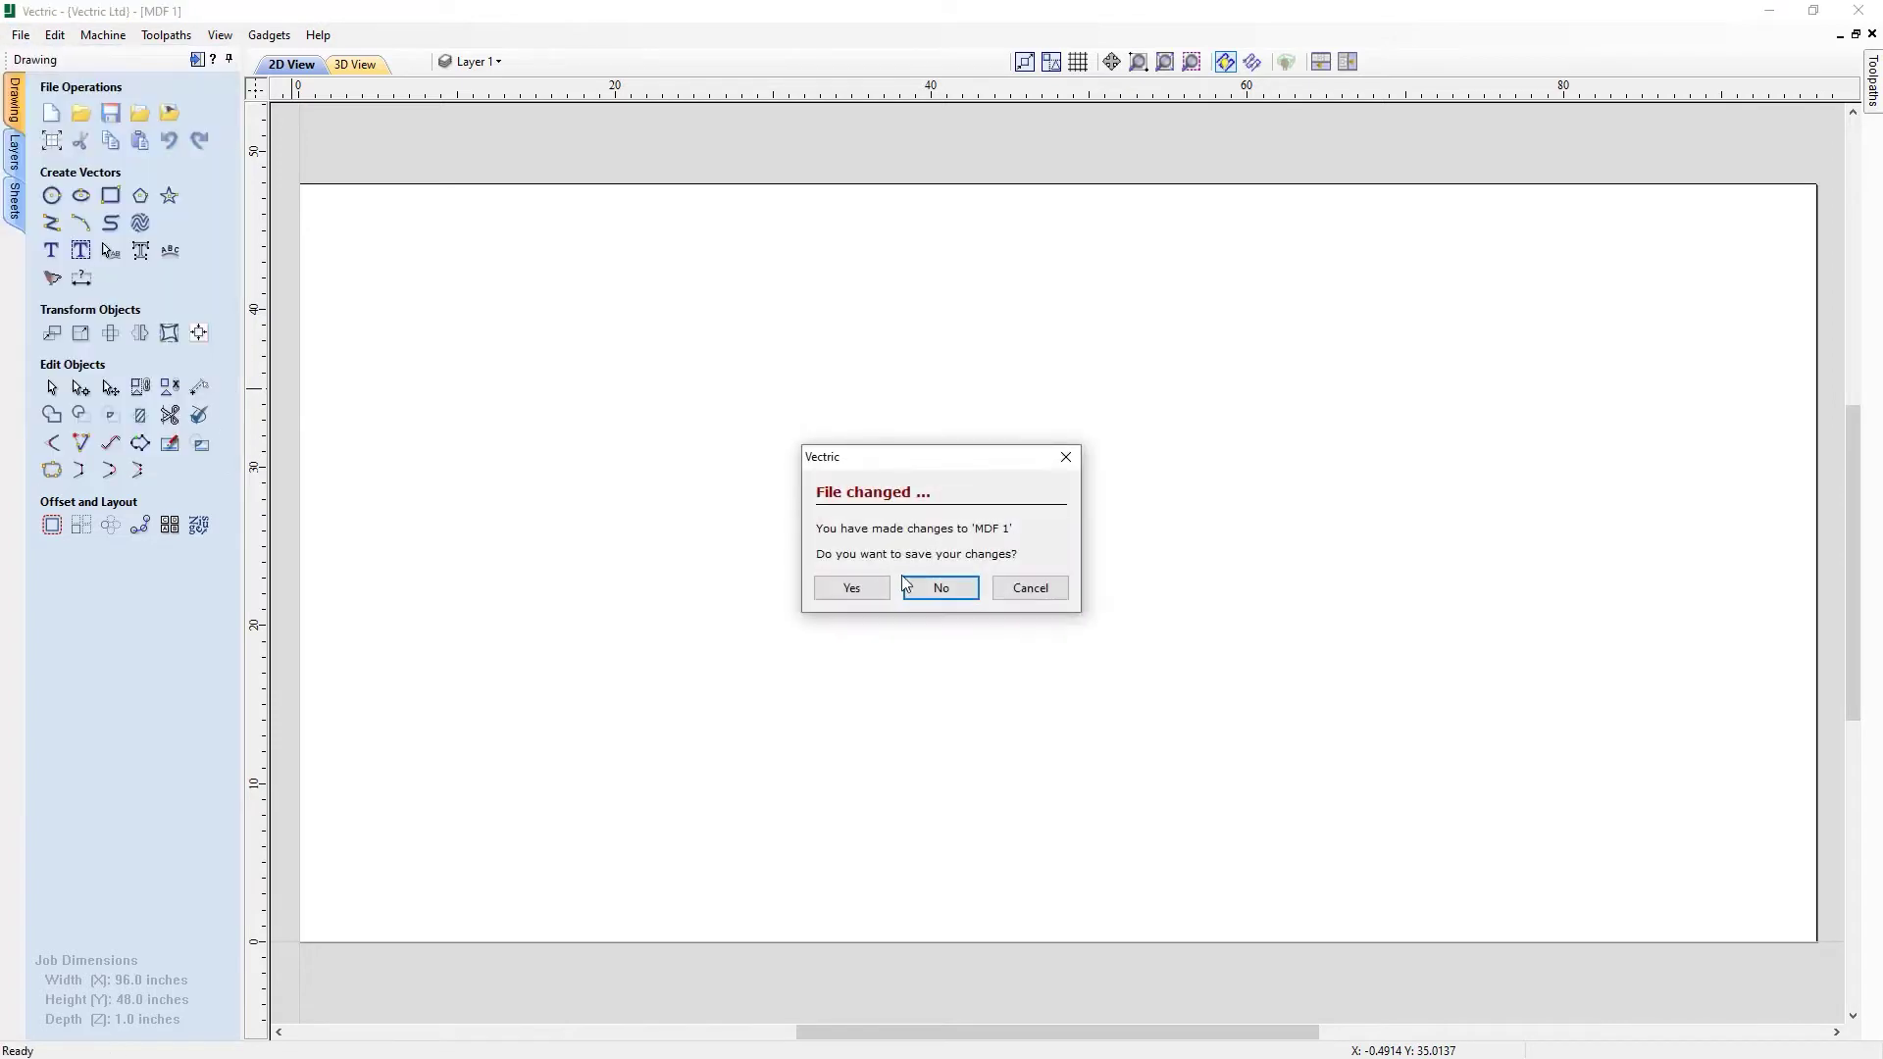
pyautogui.click(922, 589)
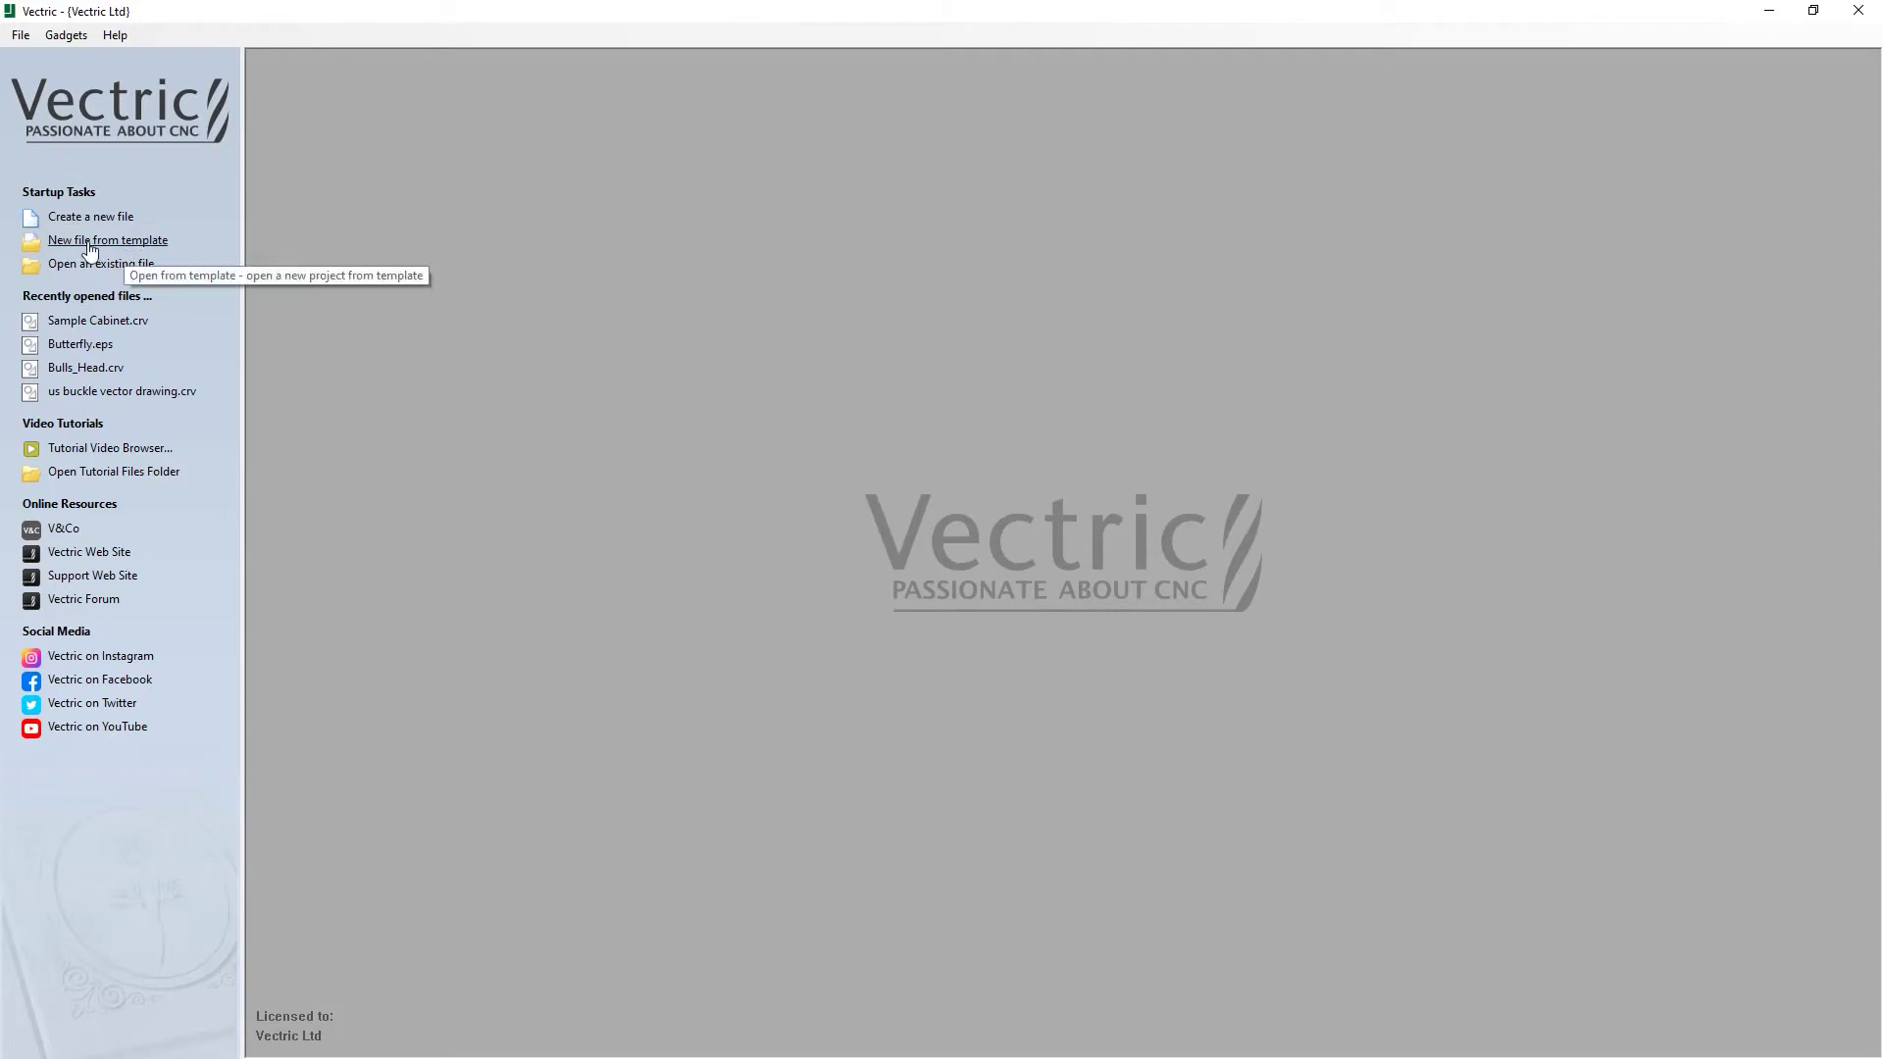
# Step: Start a new job from the MDF 025 template, accepting its job setup
pyautogui.click(145, 243)
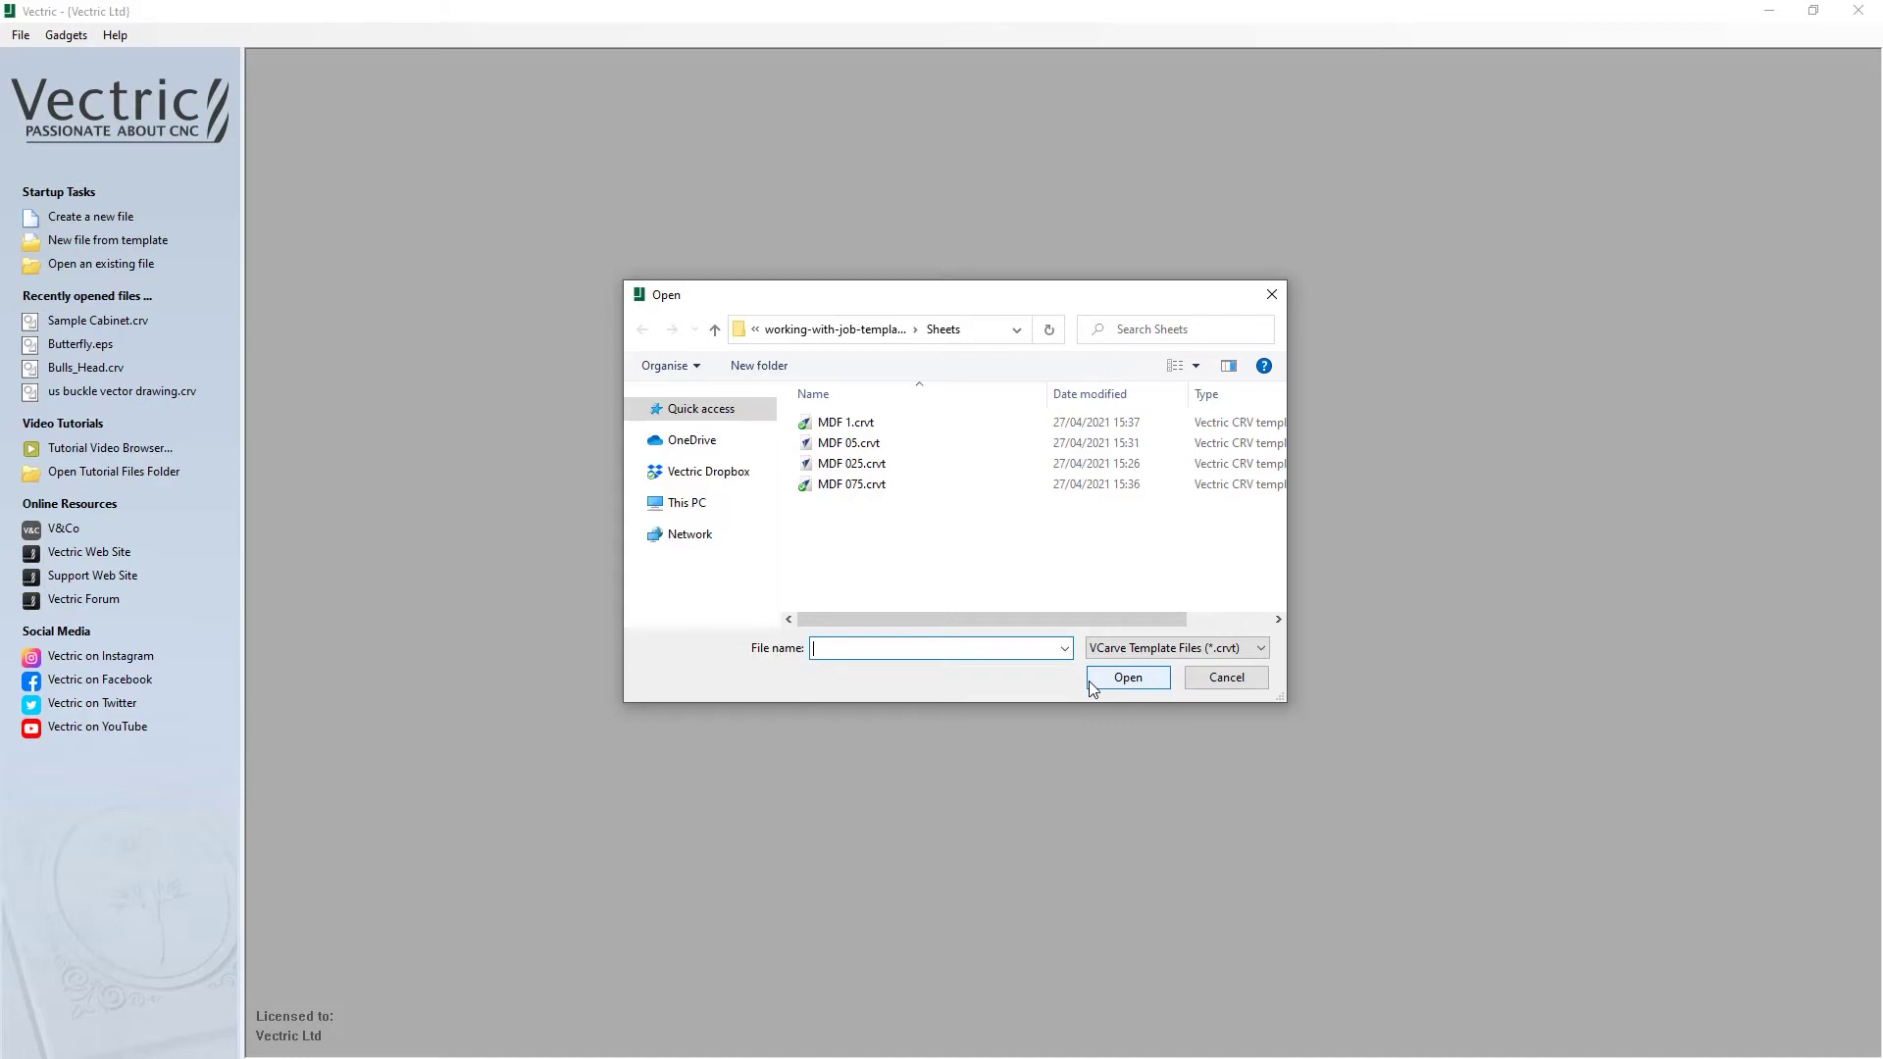
pyautogui.click(851, 465)
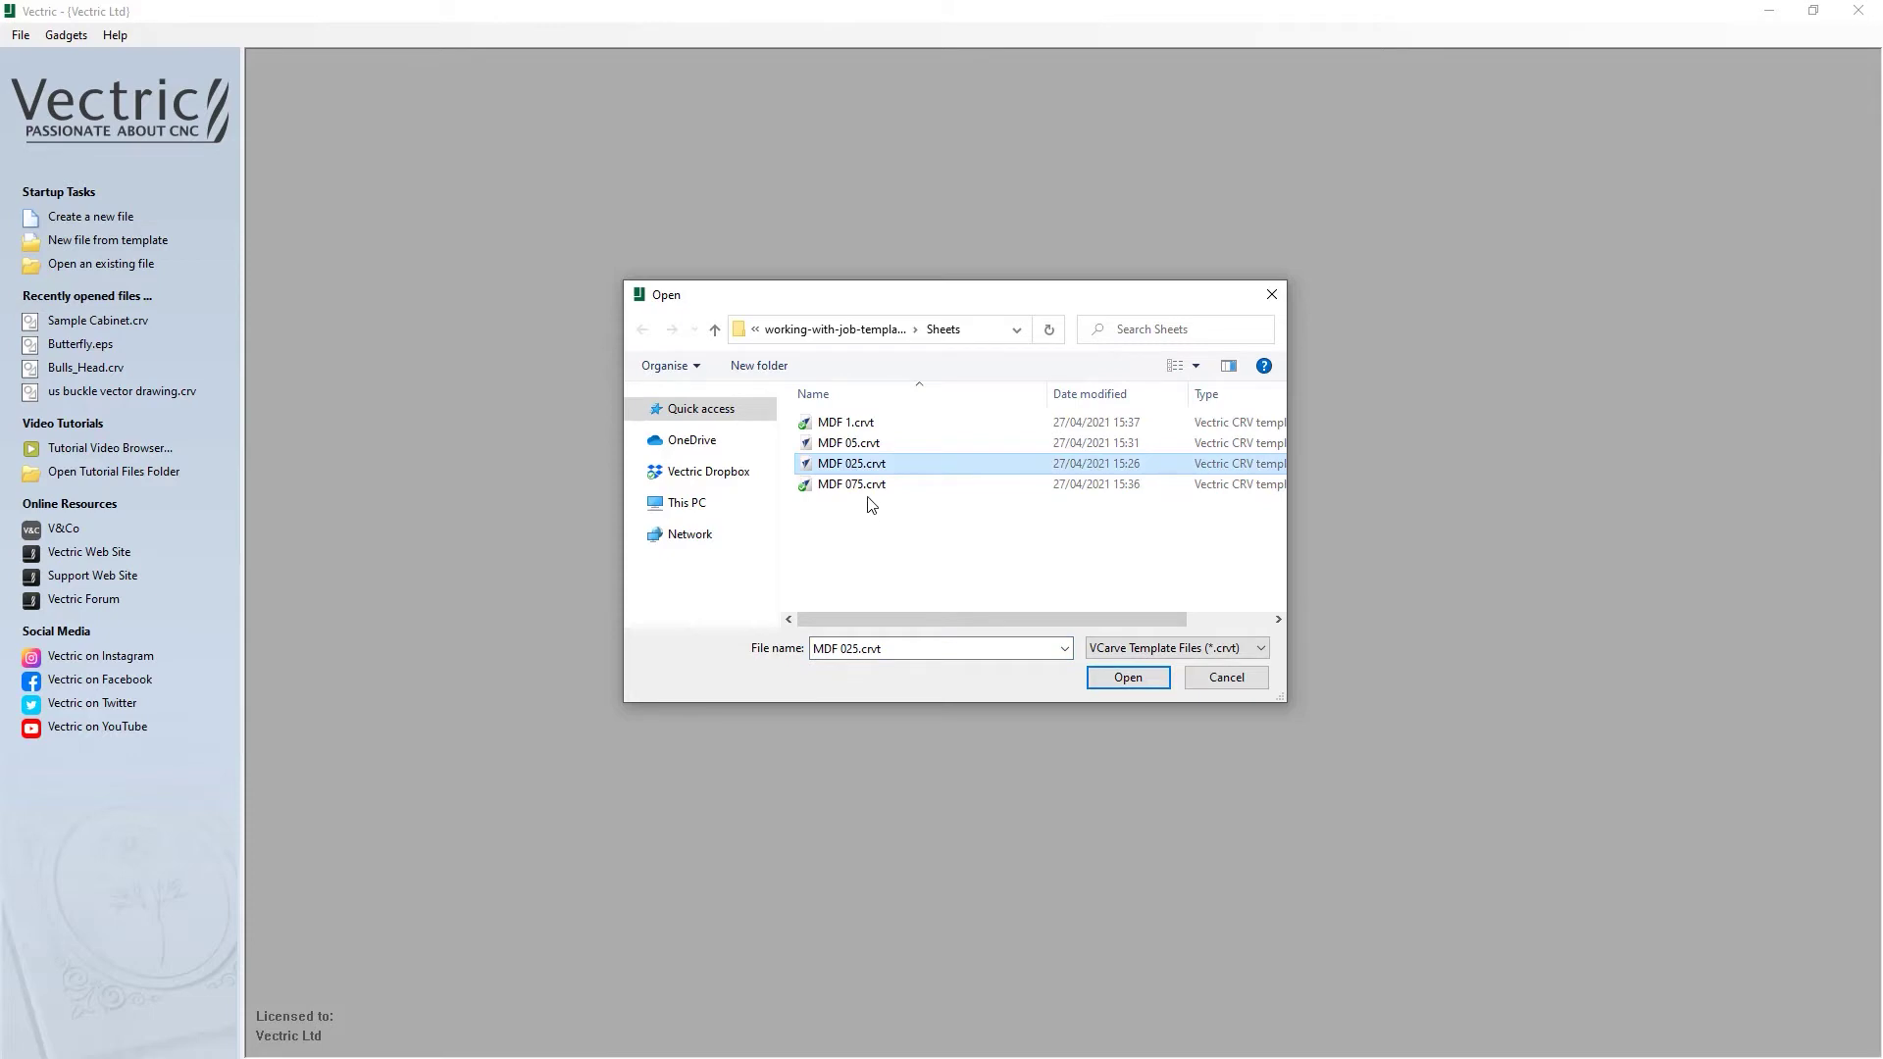
pyautogui.click(1122, 678)
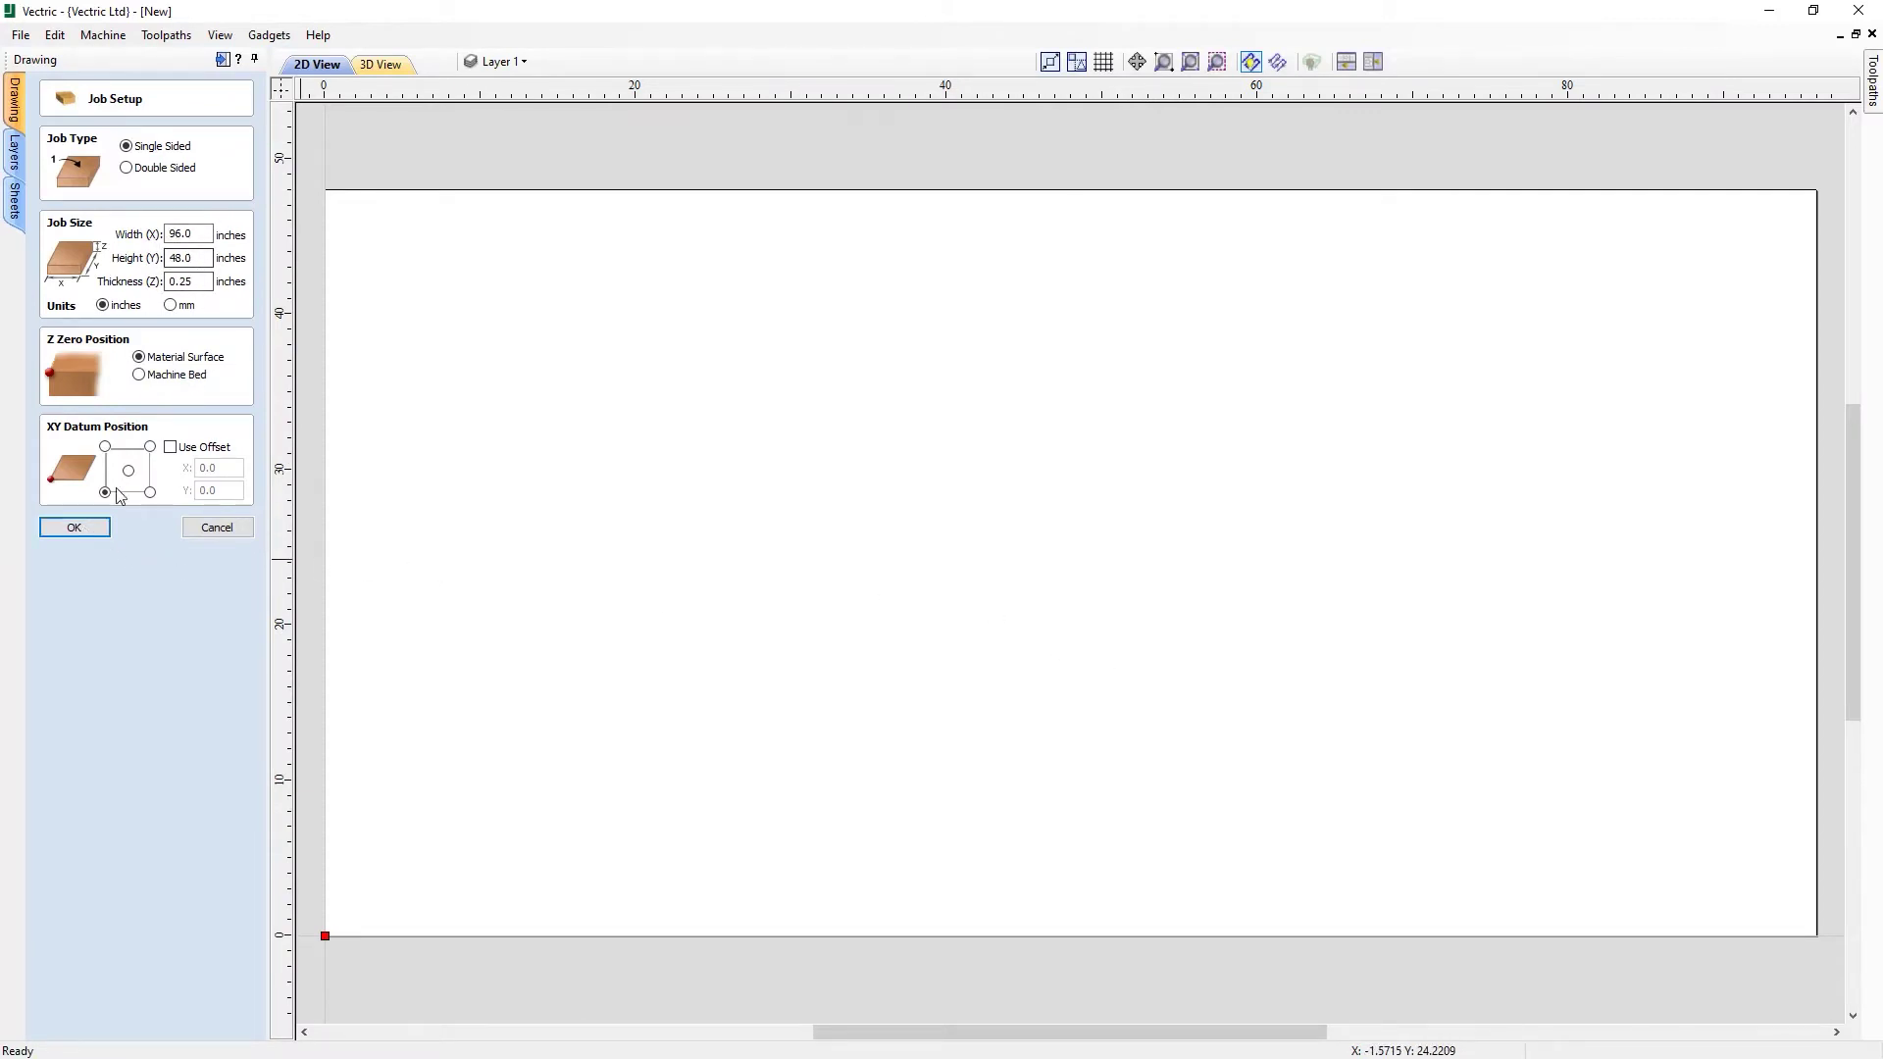
pyautogui.click(77, 527)
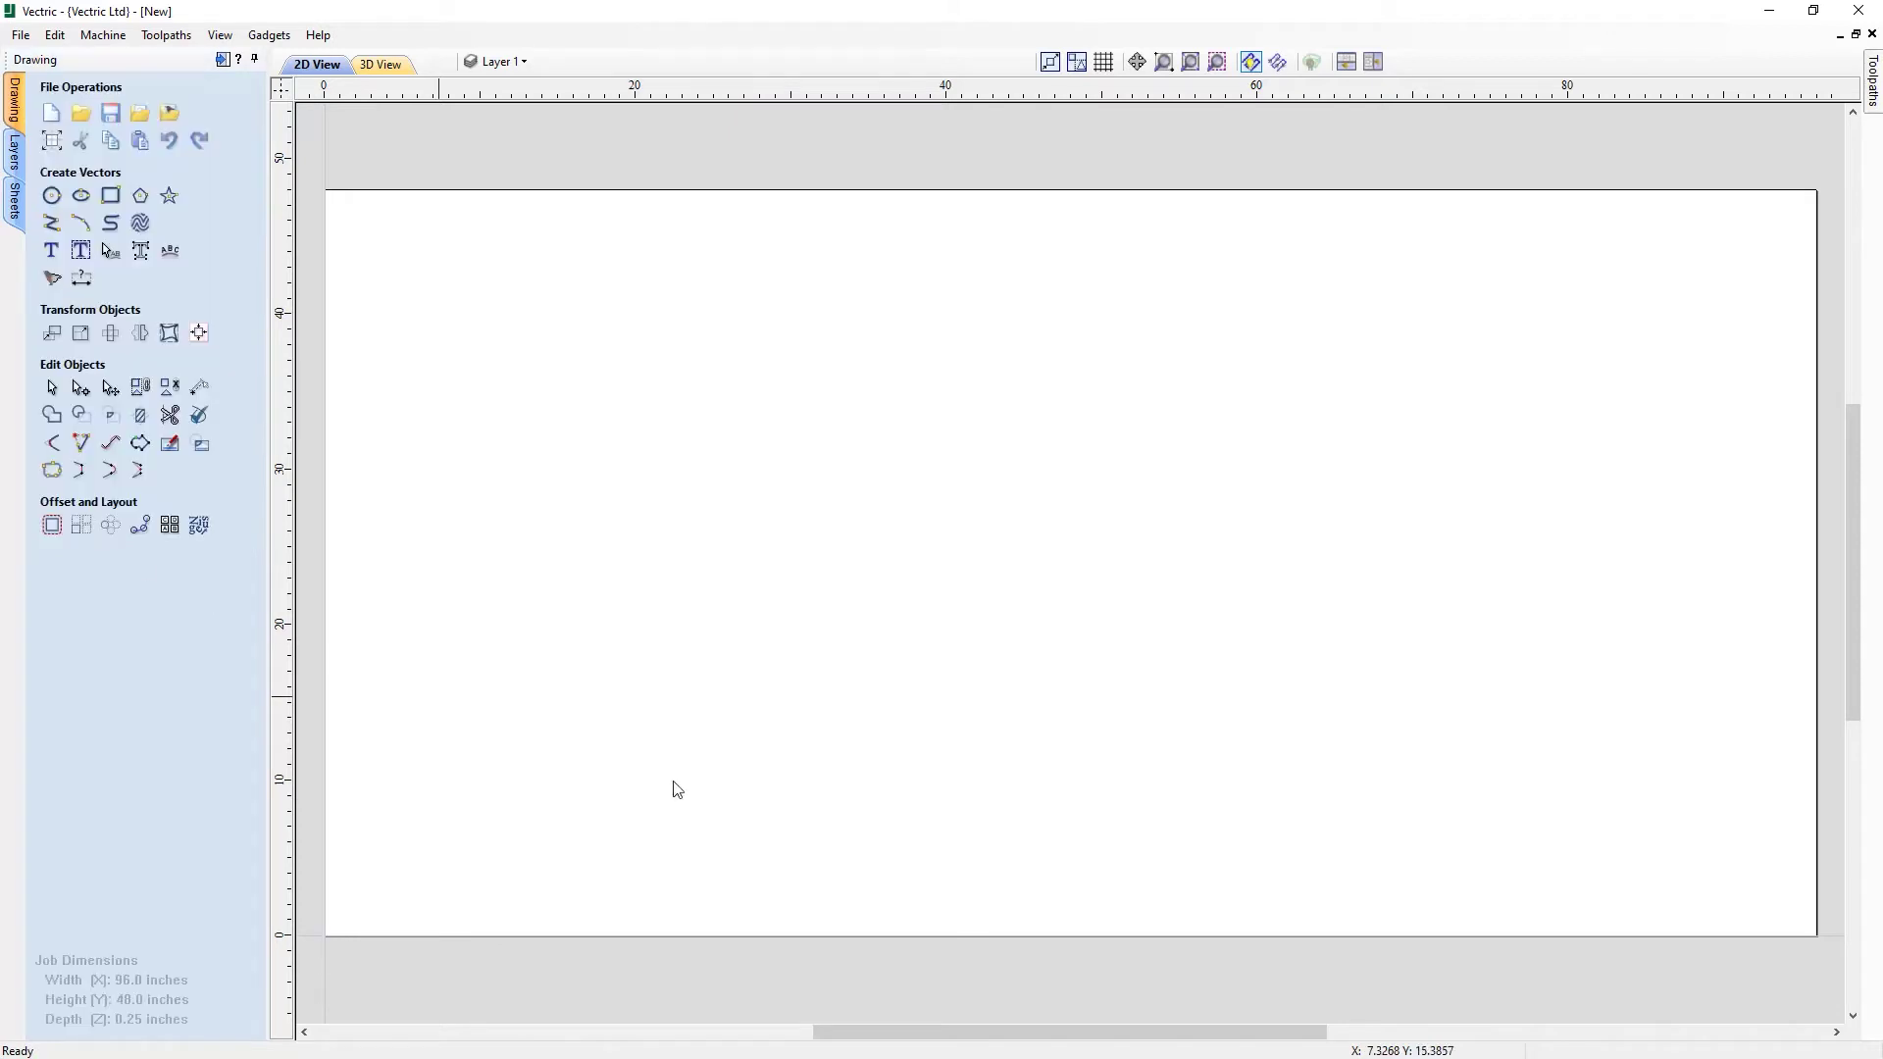
# Step: Import Sample Cabinet.dxf from the order folder and deselect all the imported vectors
pyautogui.click(139, 115)
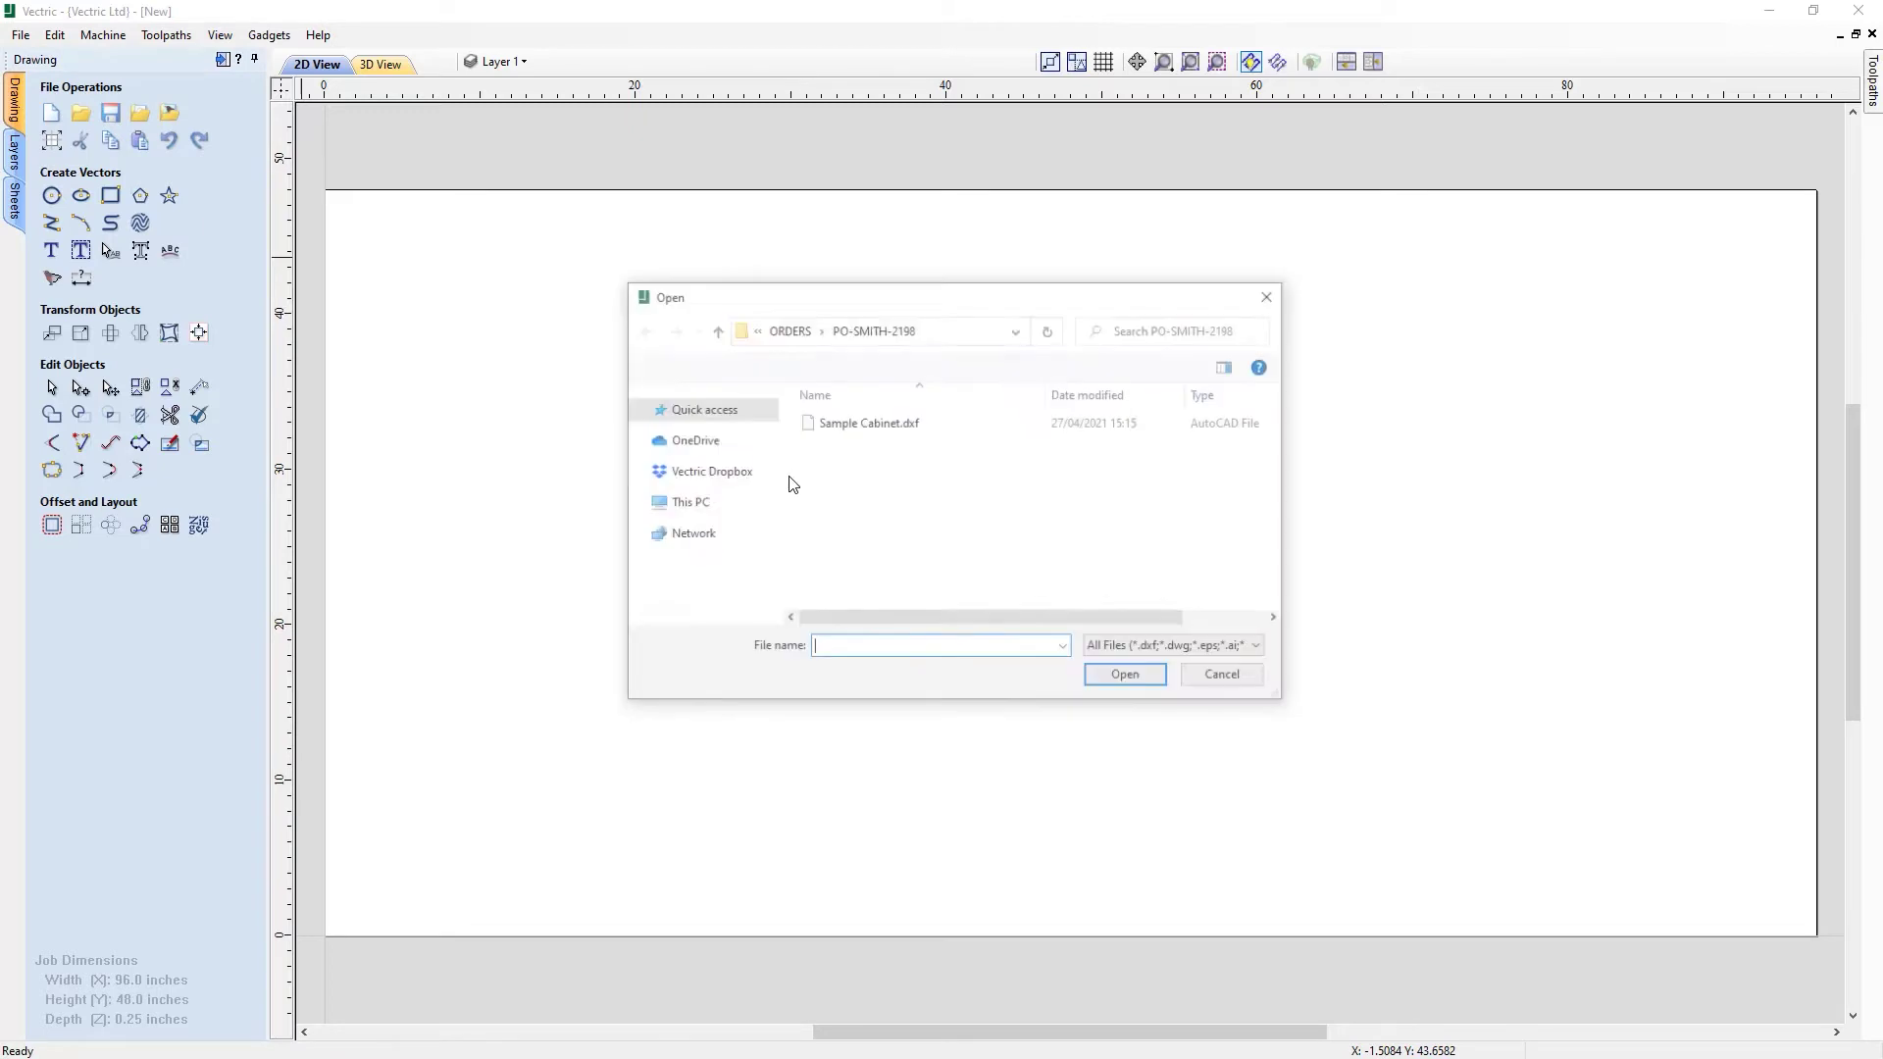
pyautogui.click(861, 430)
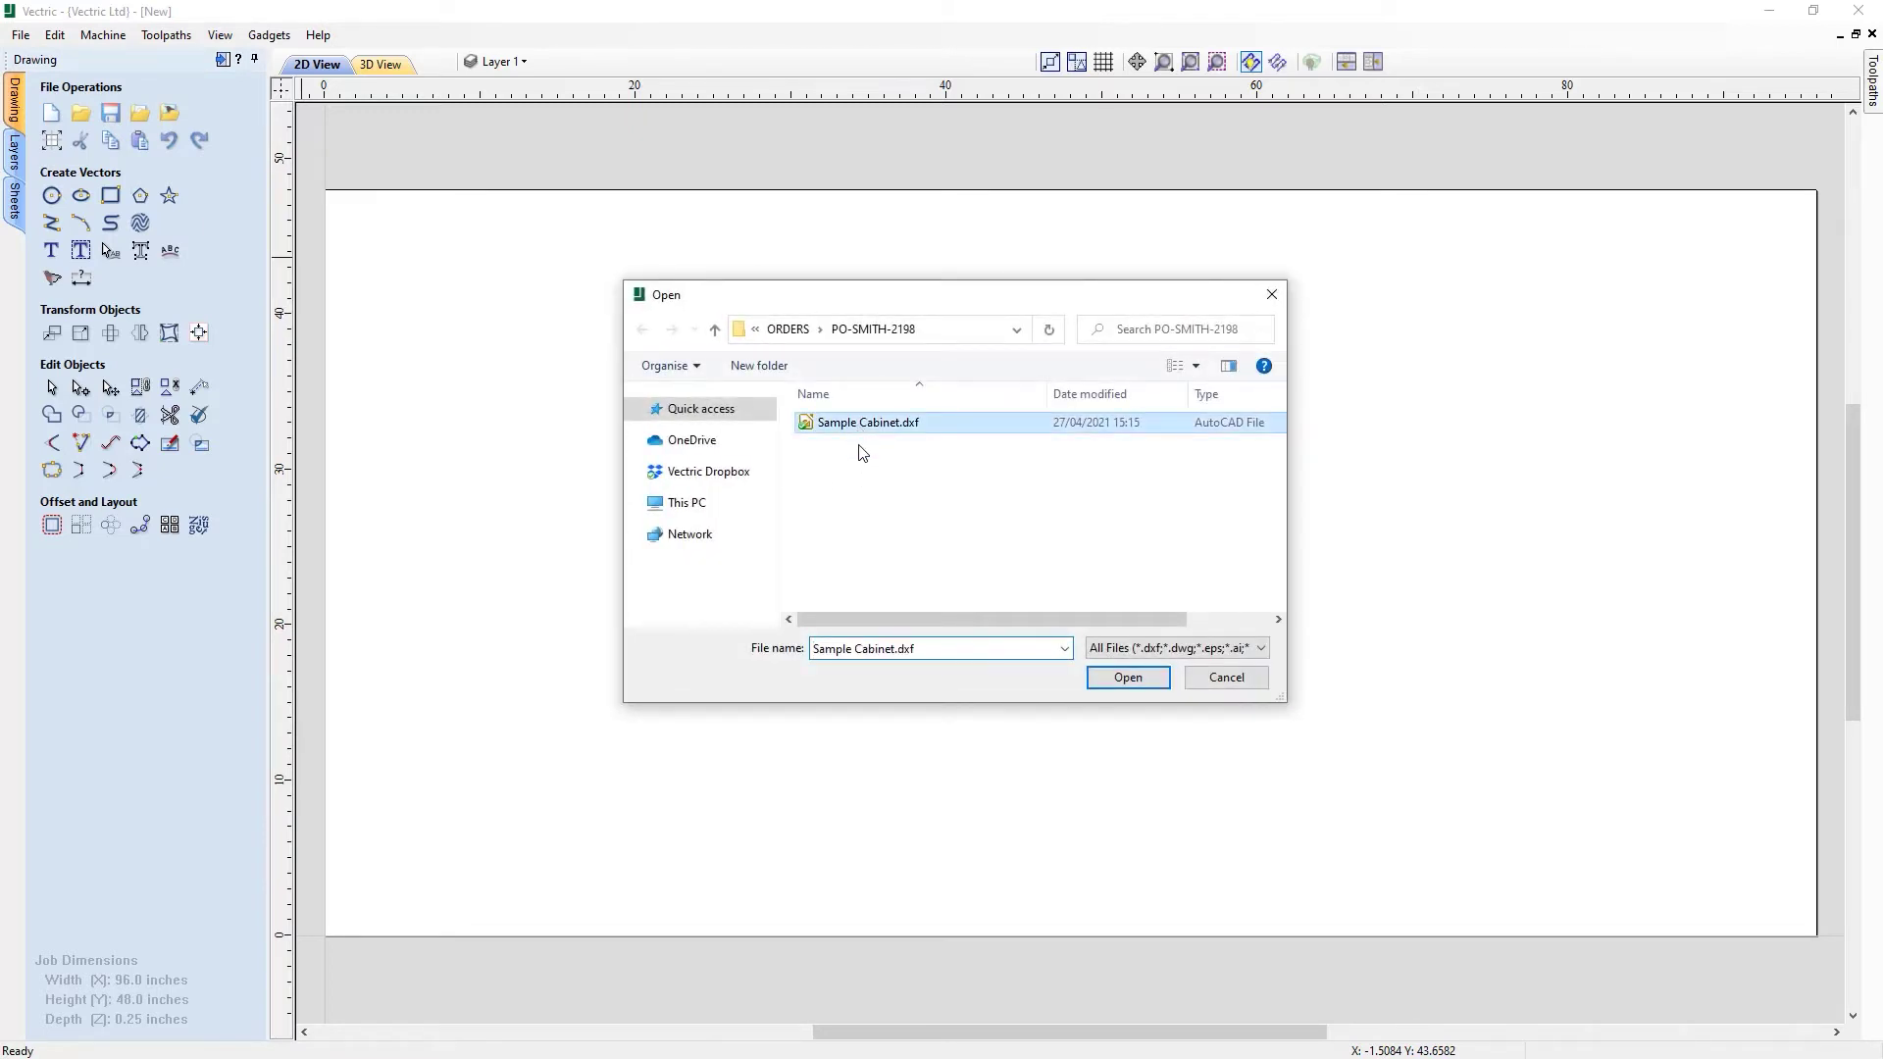
pyautogui.click(1128, 678)
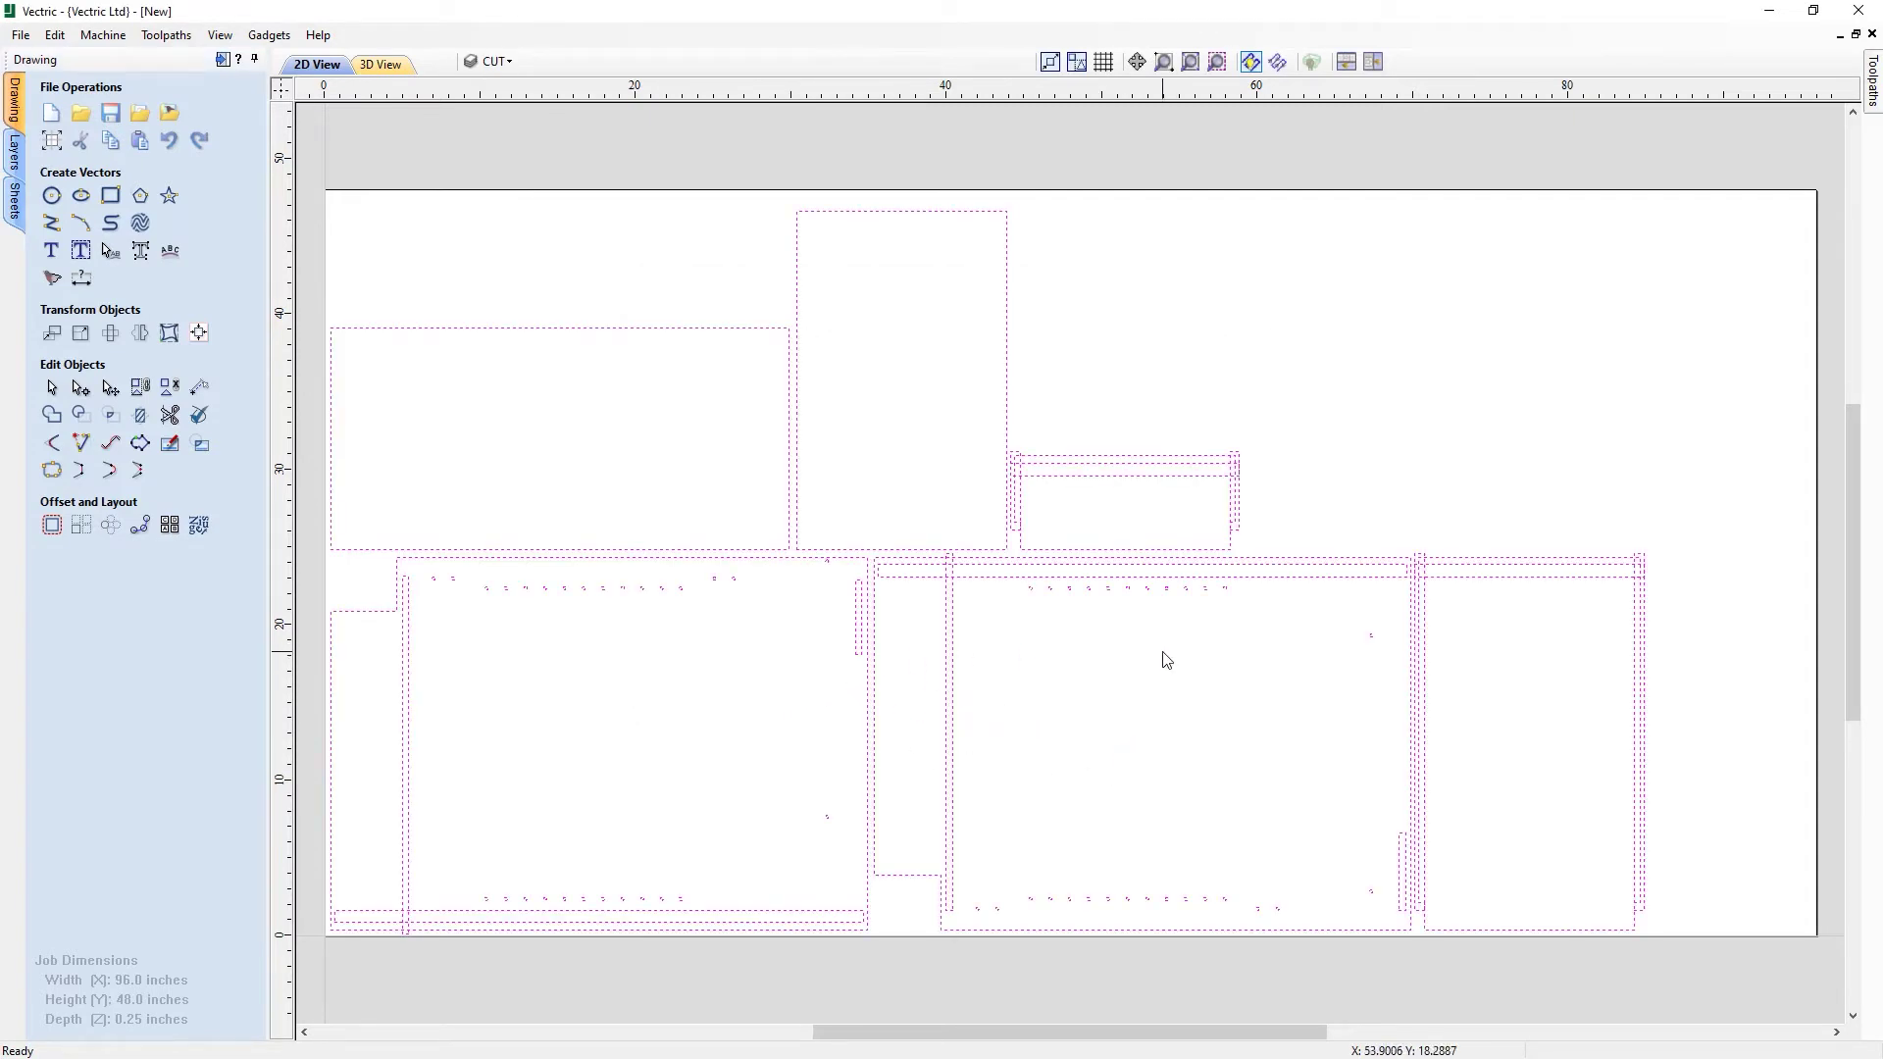
pyautogui.click(1324, 531)
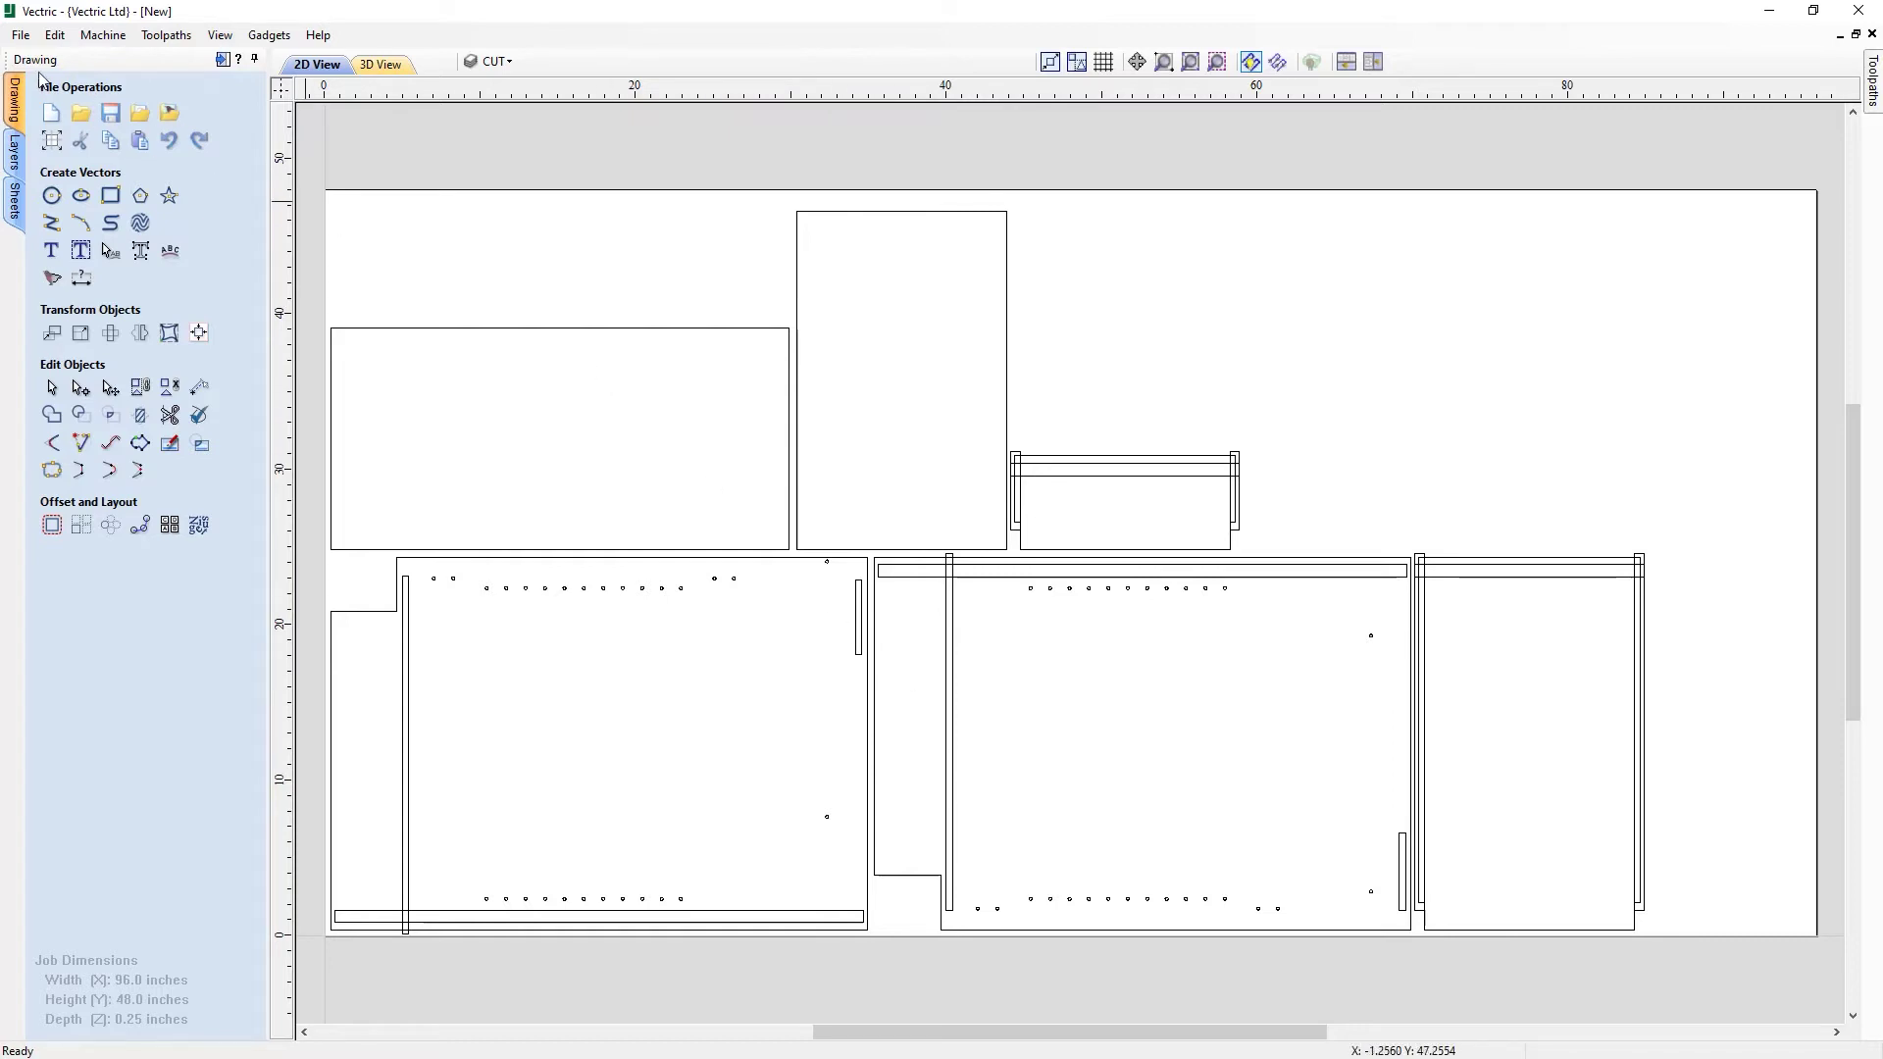
pyautogui.click(20, 36)
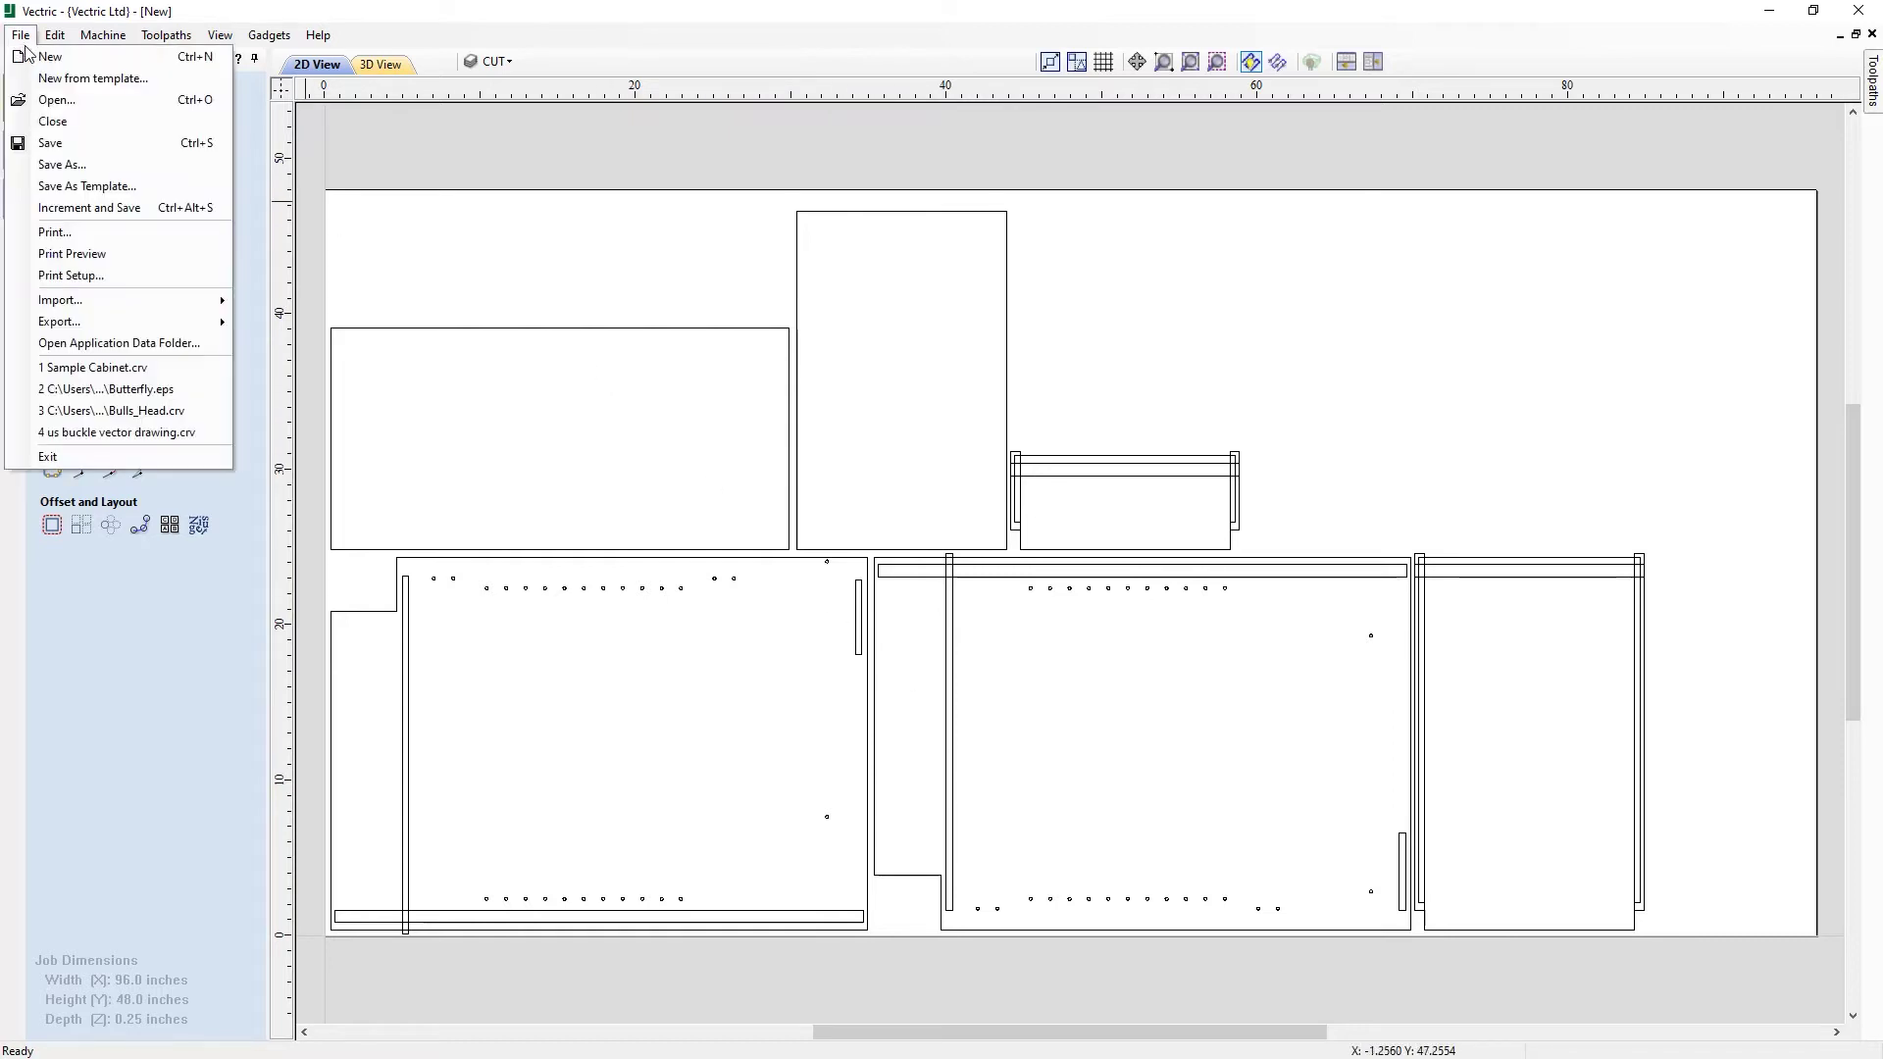
# Step: Save the job as a .crv file named with the customer's order number, correcting its ending
pyautogui.click(62, 165)
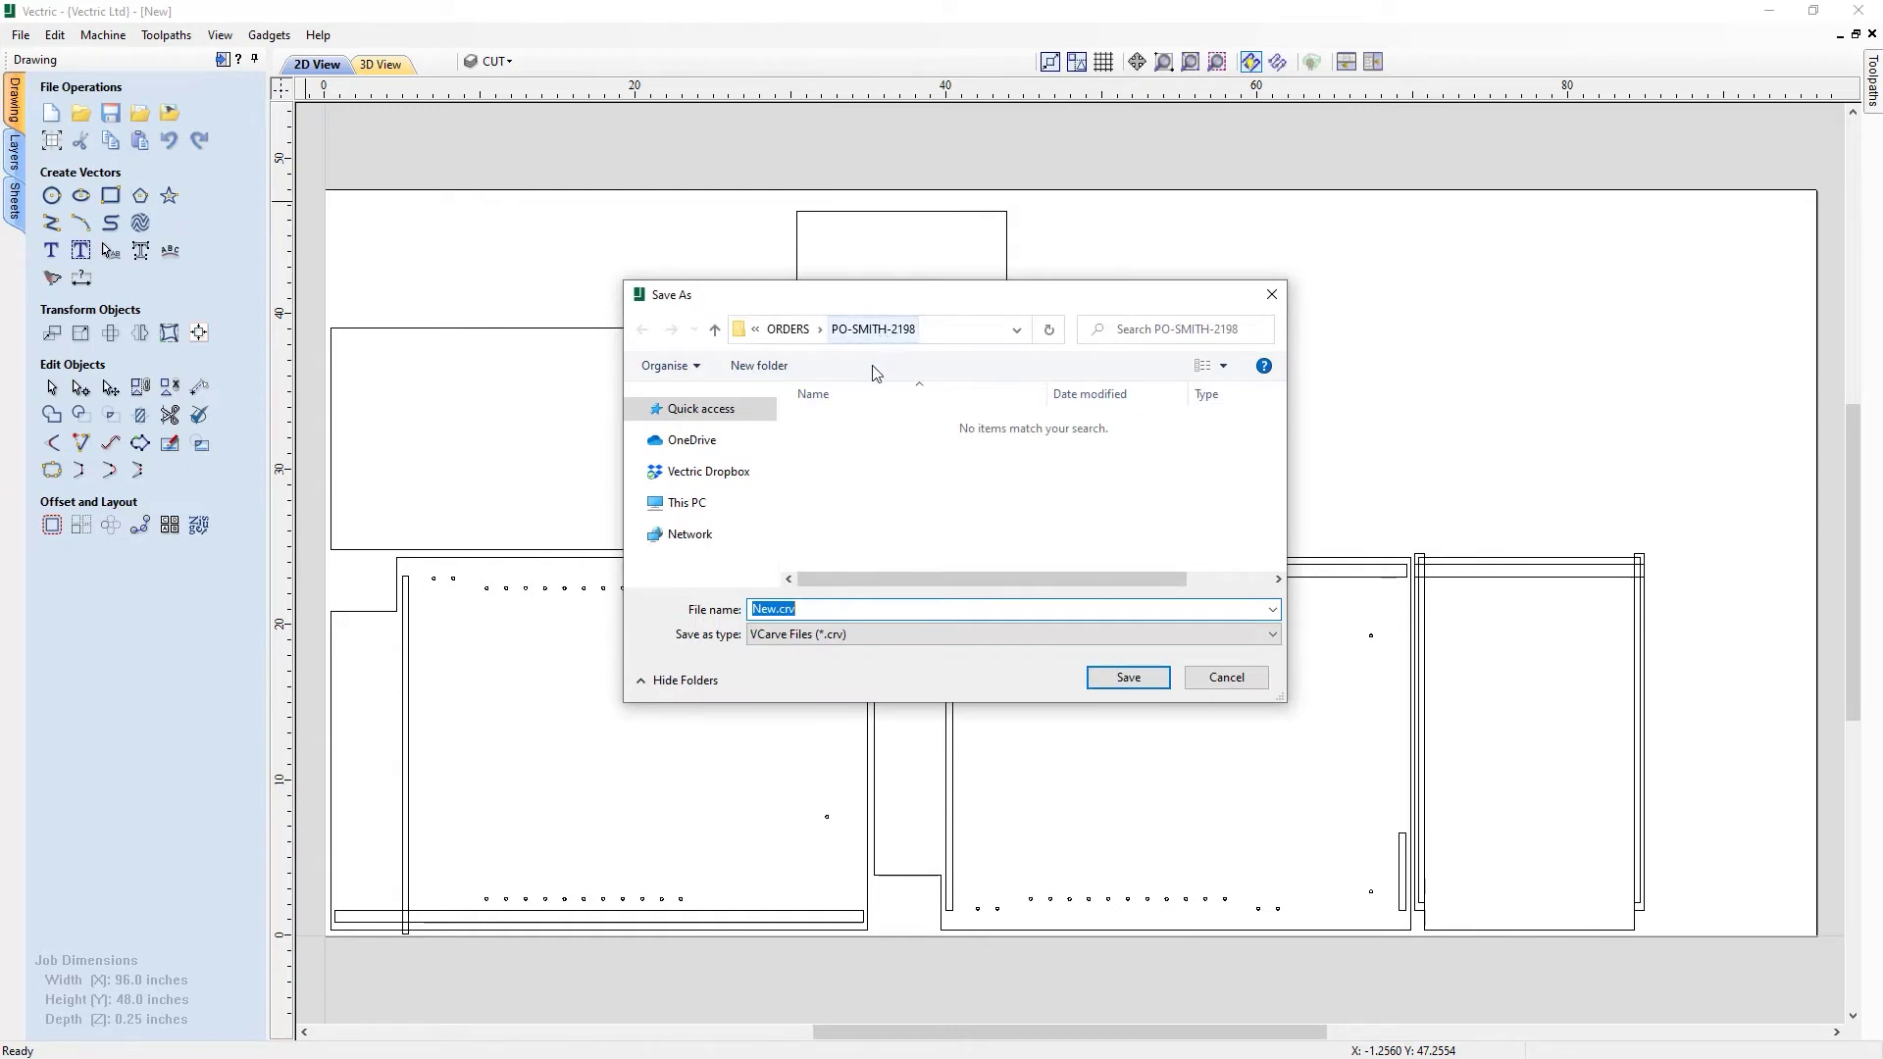
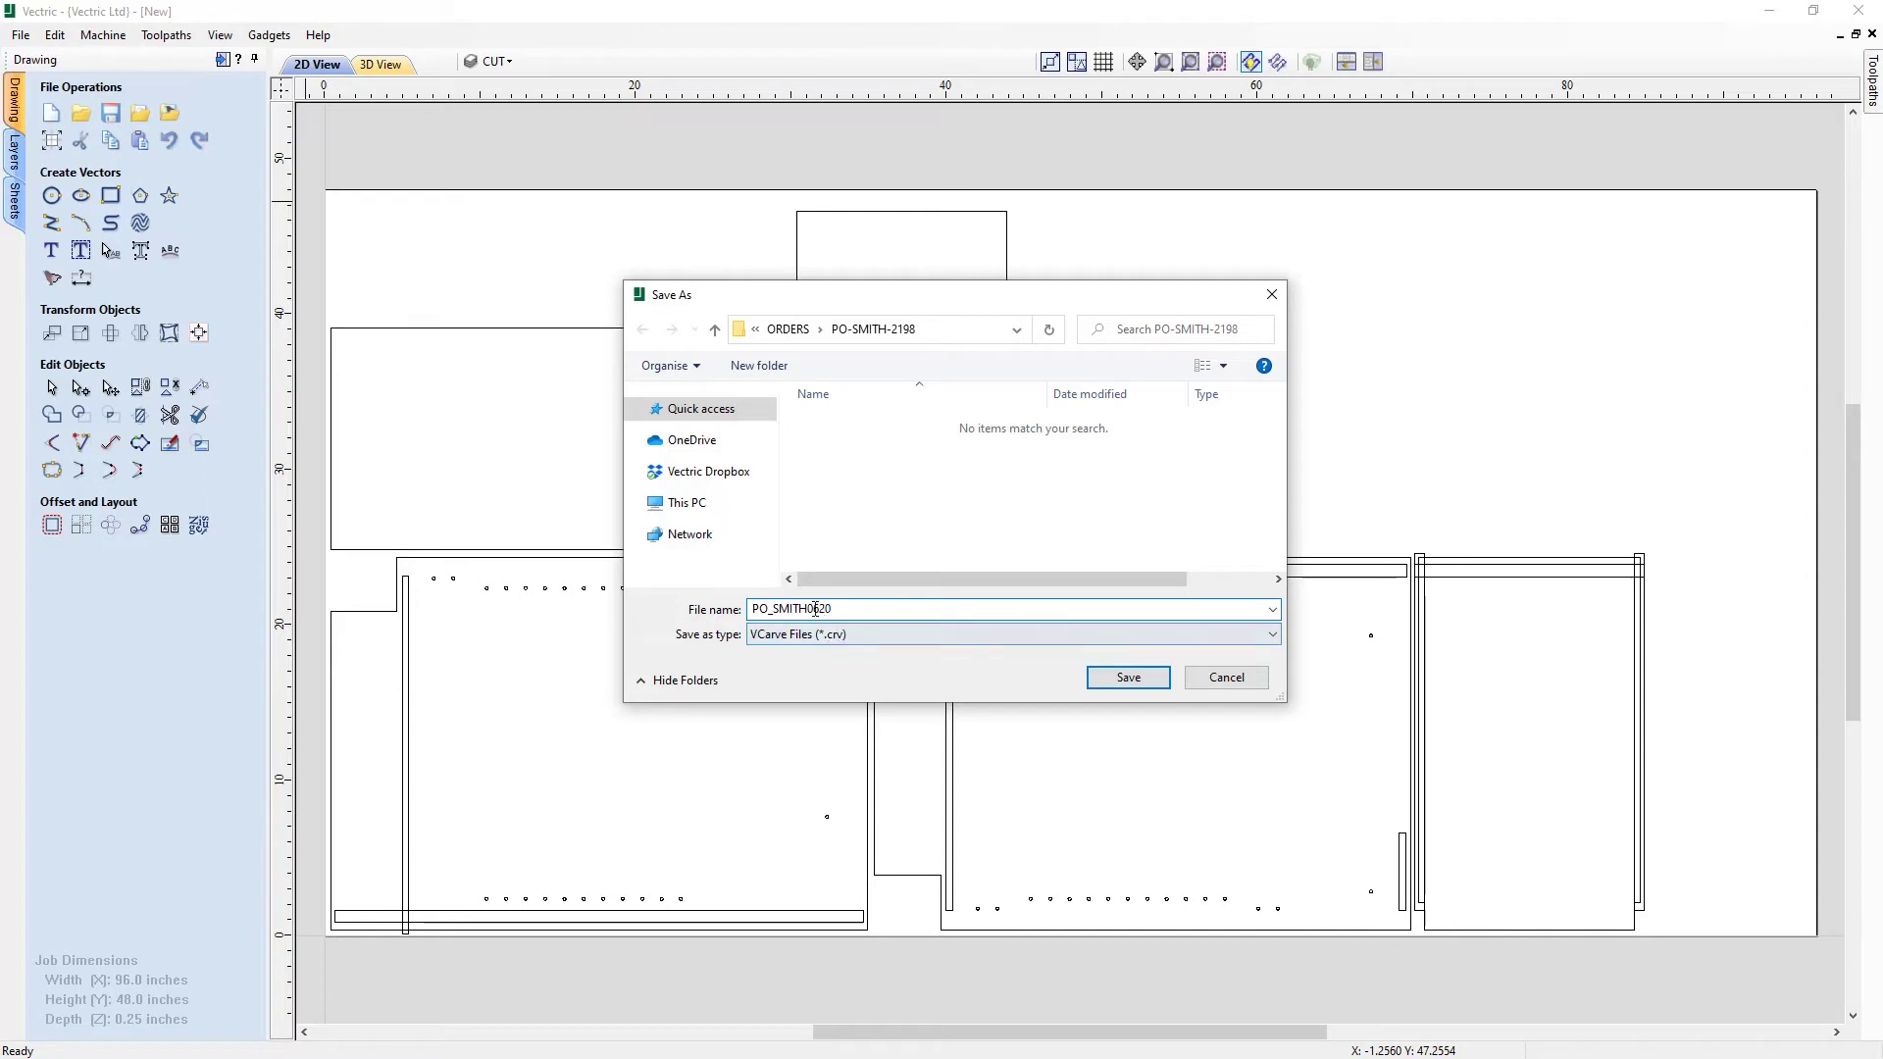
pyautogui.moveTo(811, 609); pyautogui.dragTo(876, 612)
pyautogui.write('21')
pyautogui.write('-')
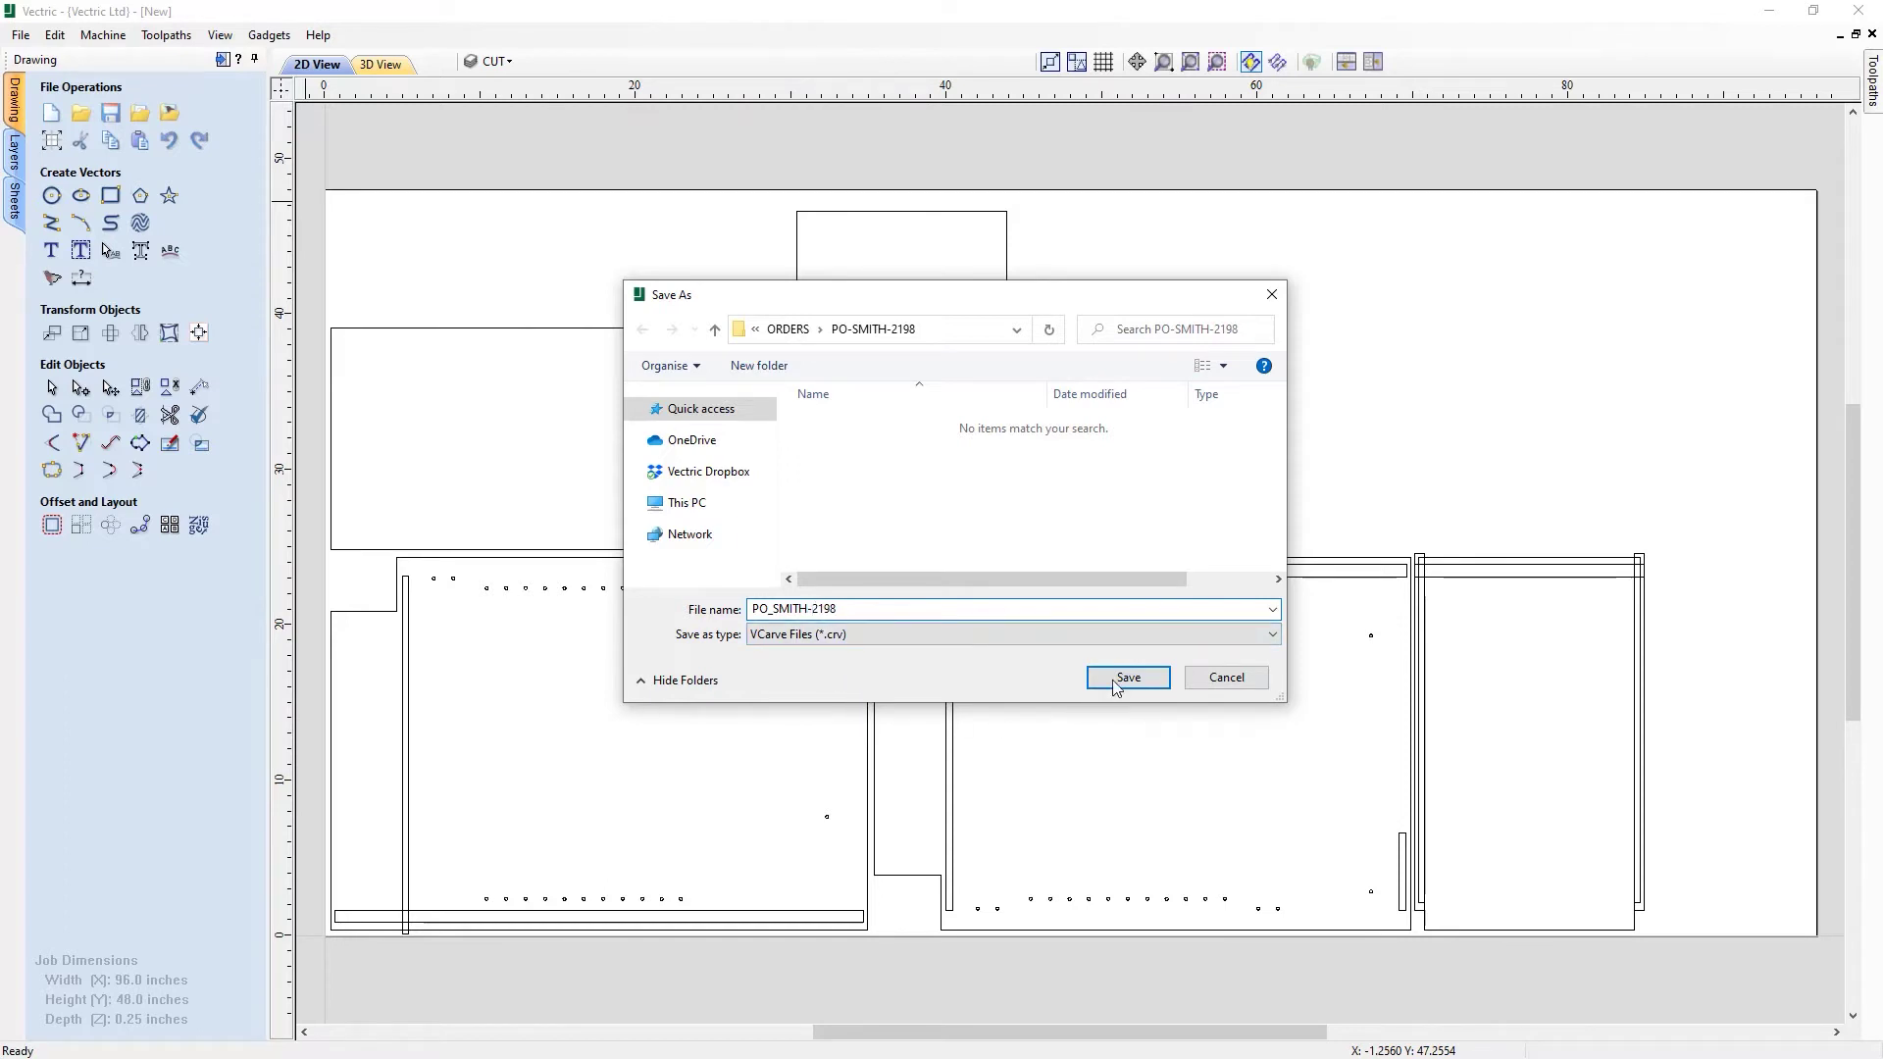
pyautogui.click(1129, 679)
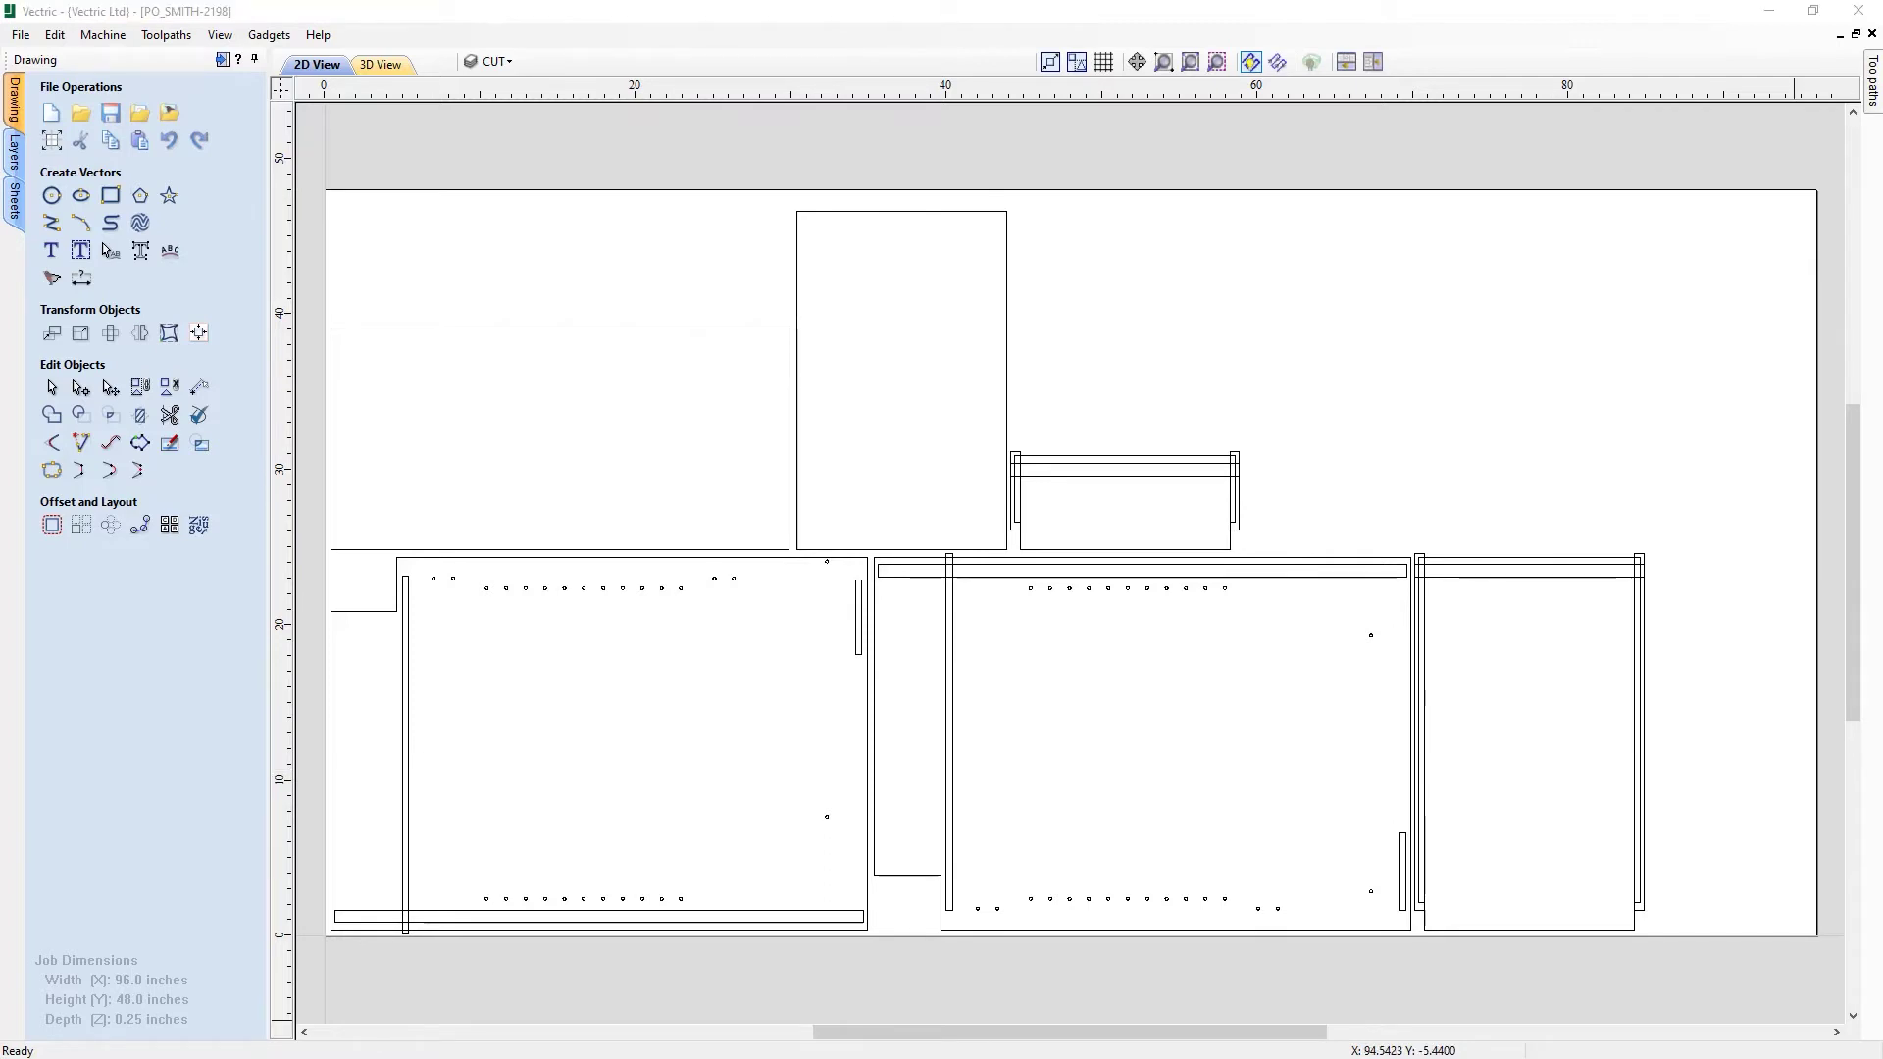
pyautogui.hotkey('alt', 'Tab')
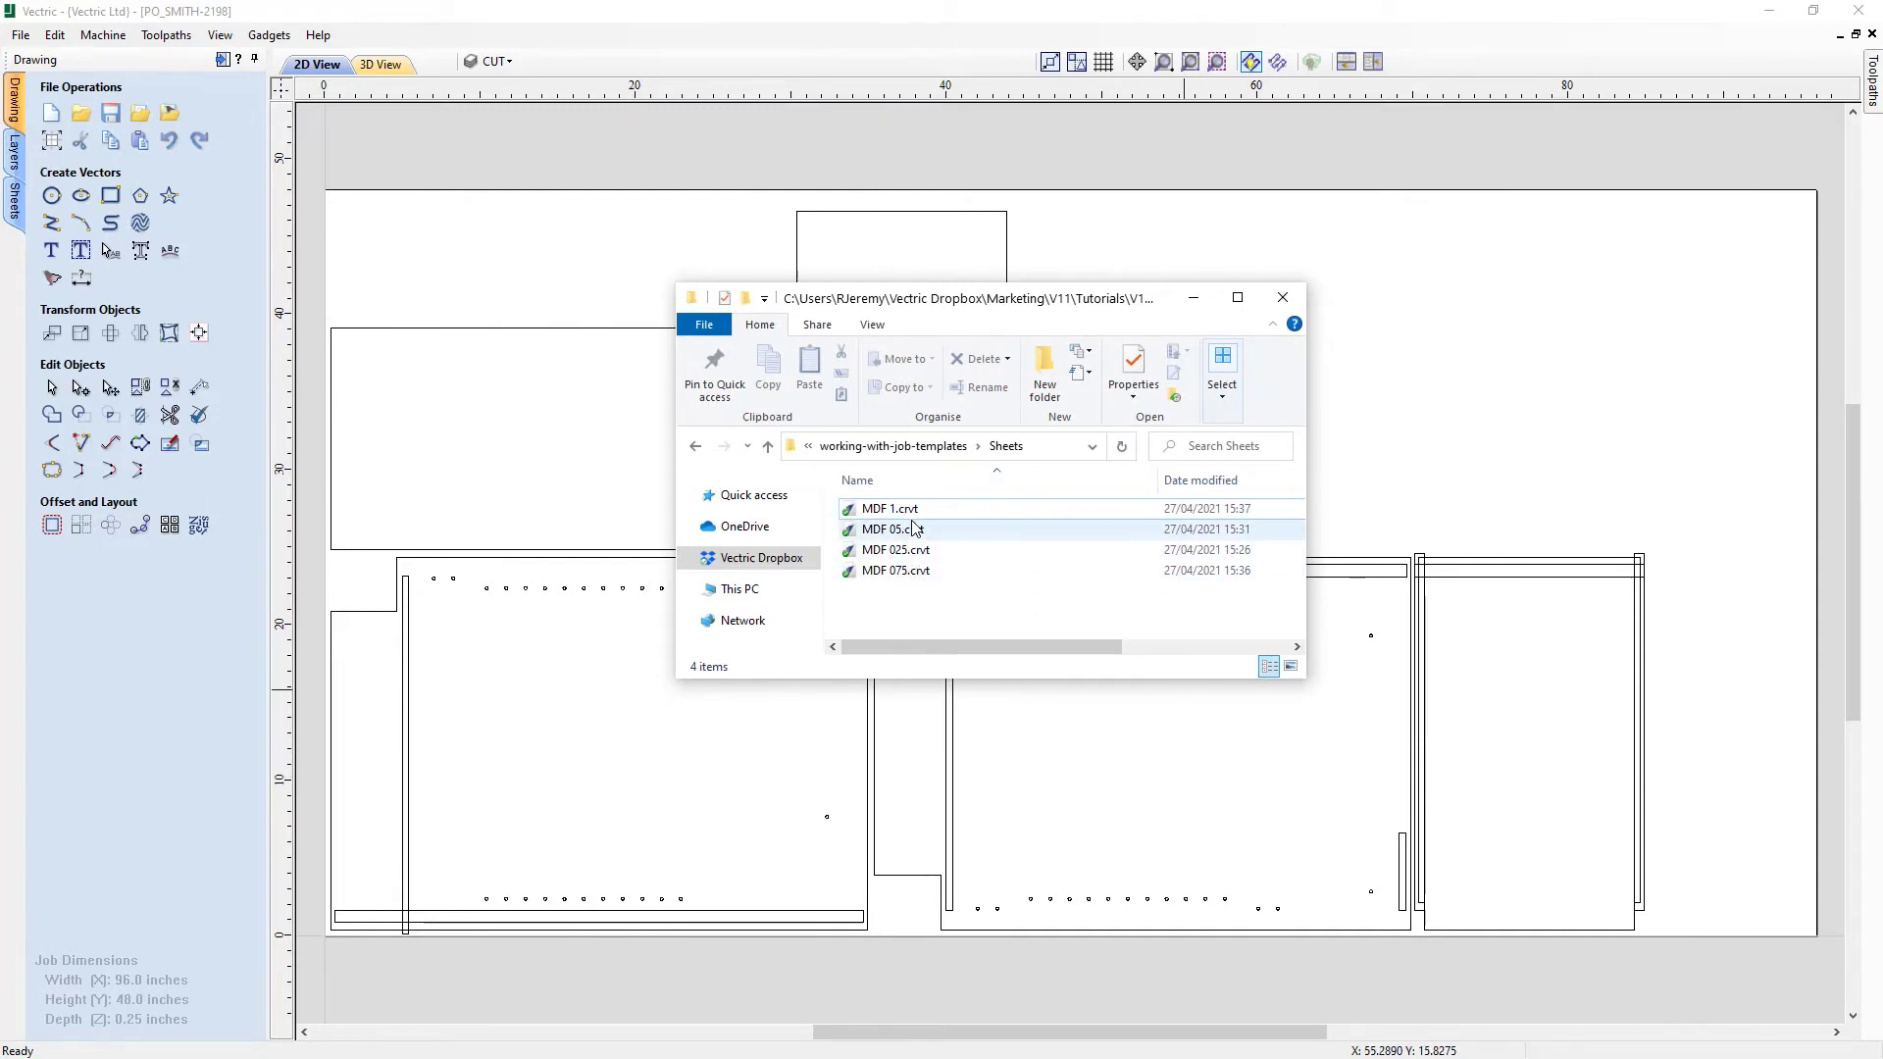
pyautogui.click(922, 456)
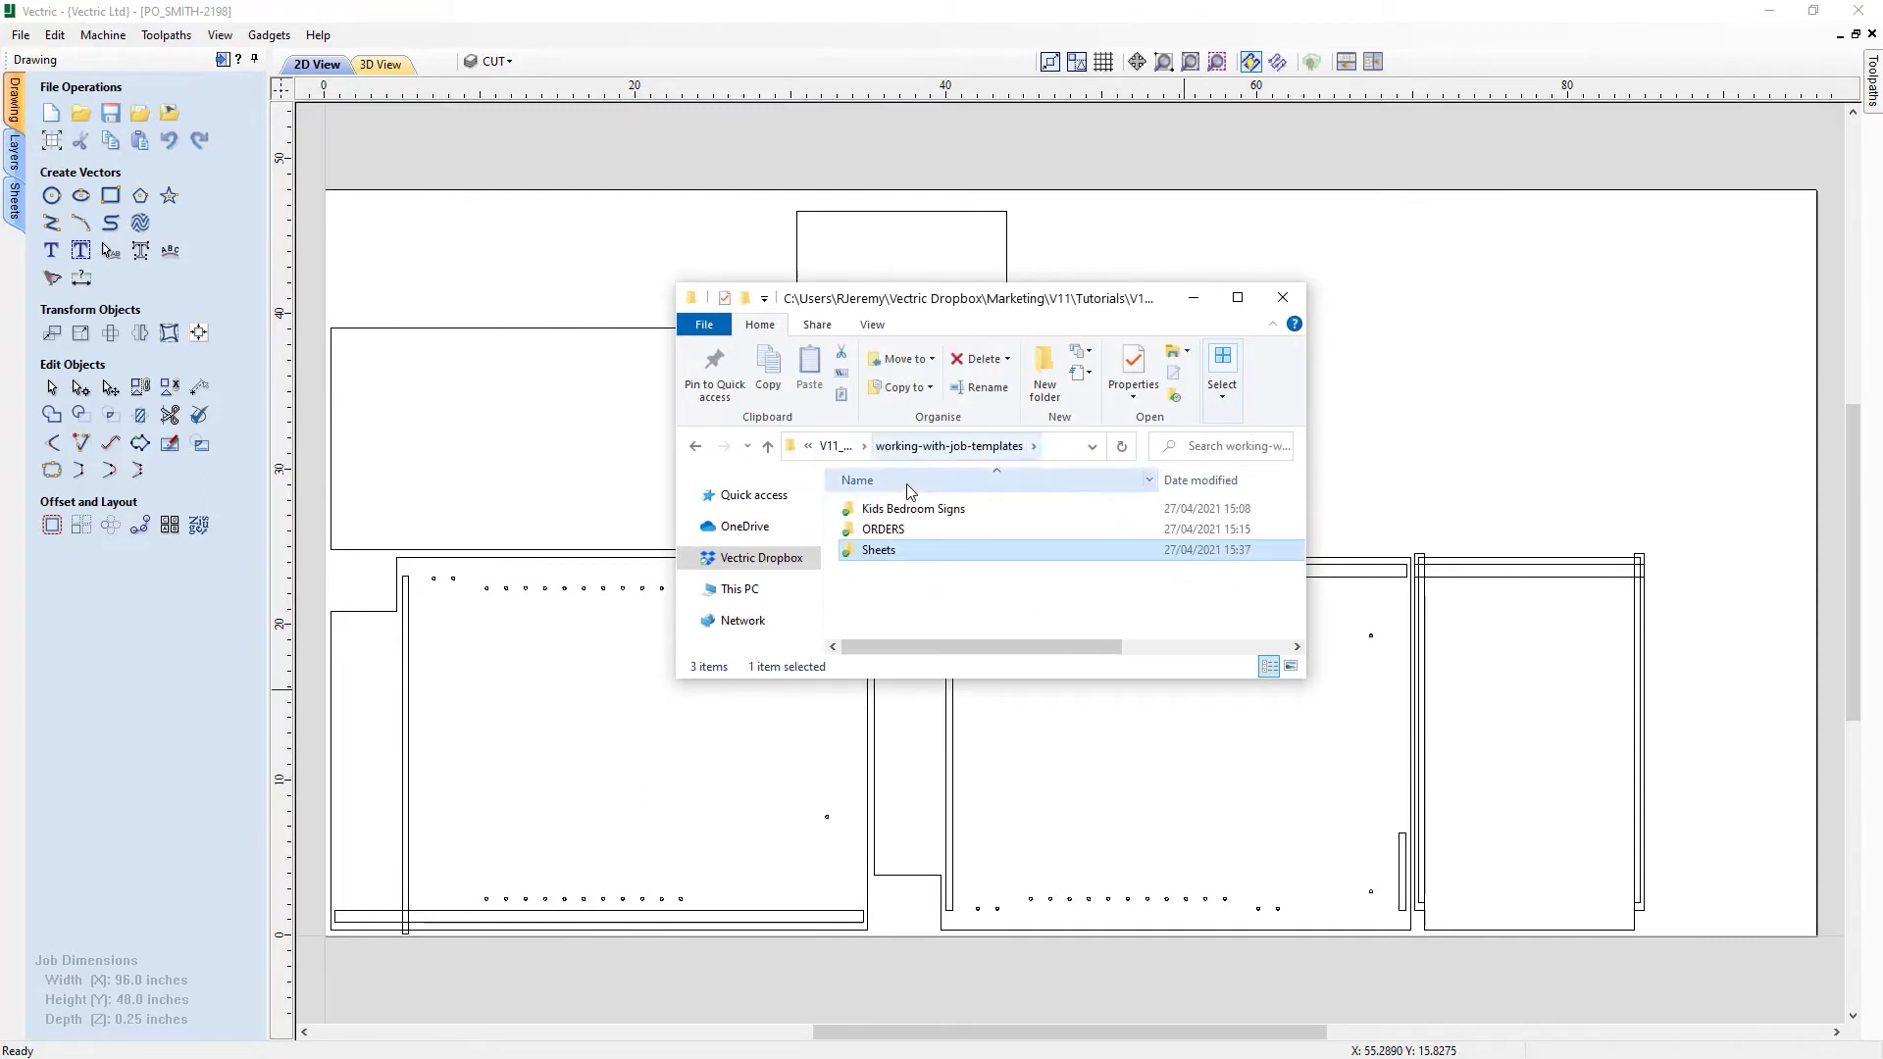
pyautogui.doubleClick(904, 527)
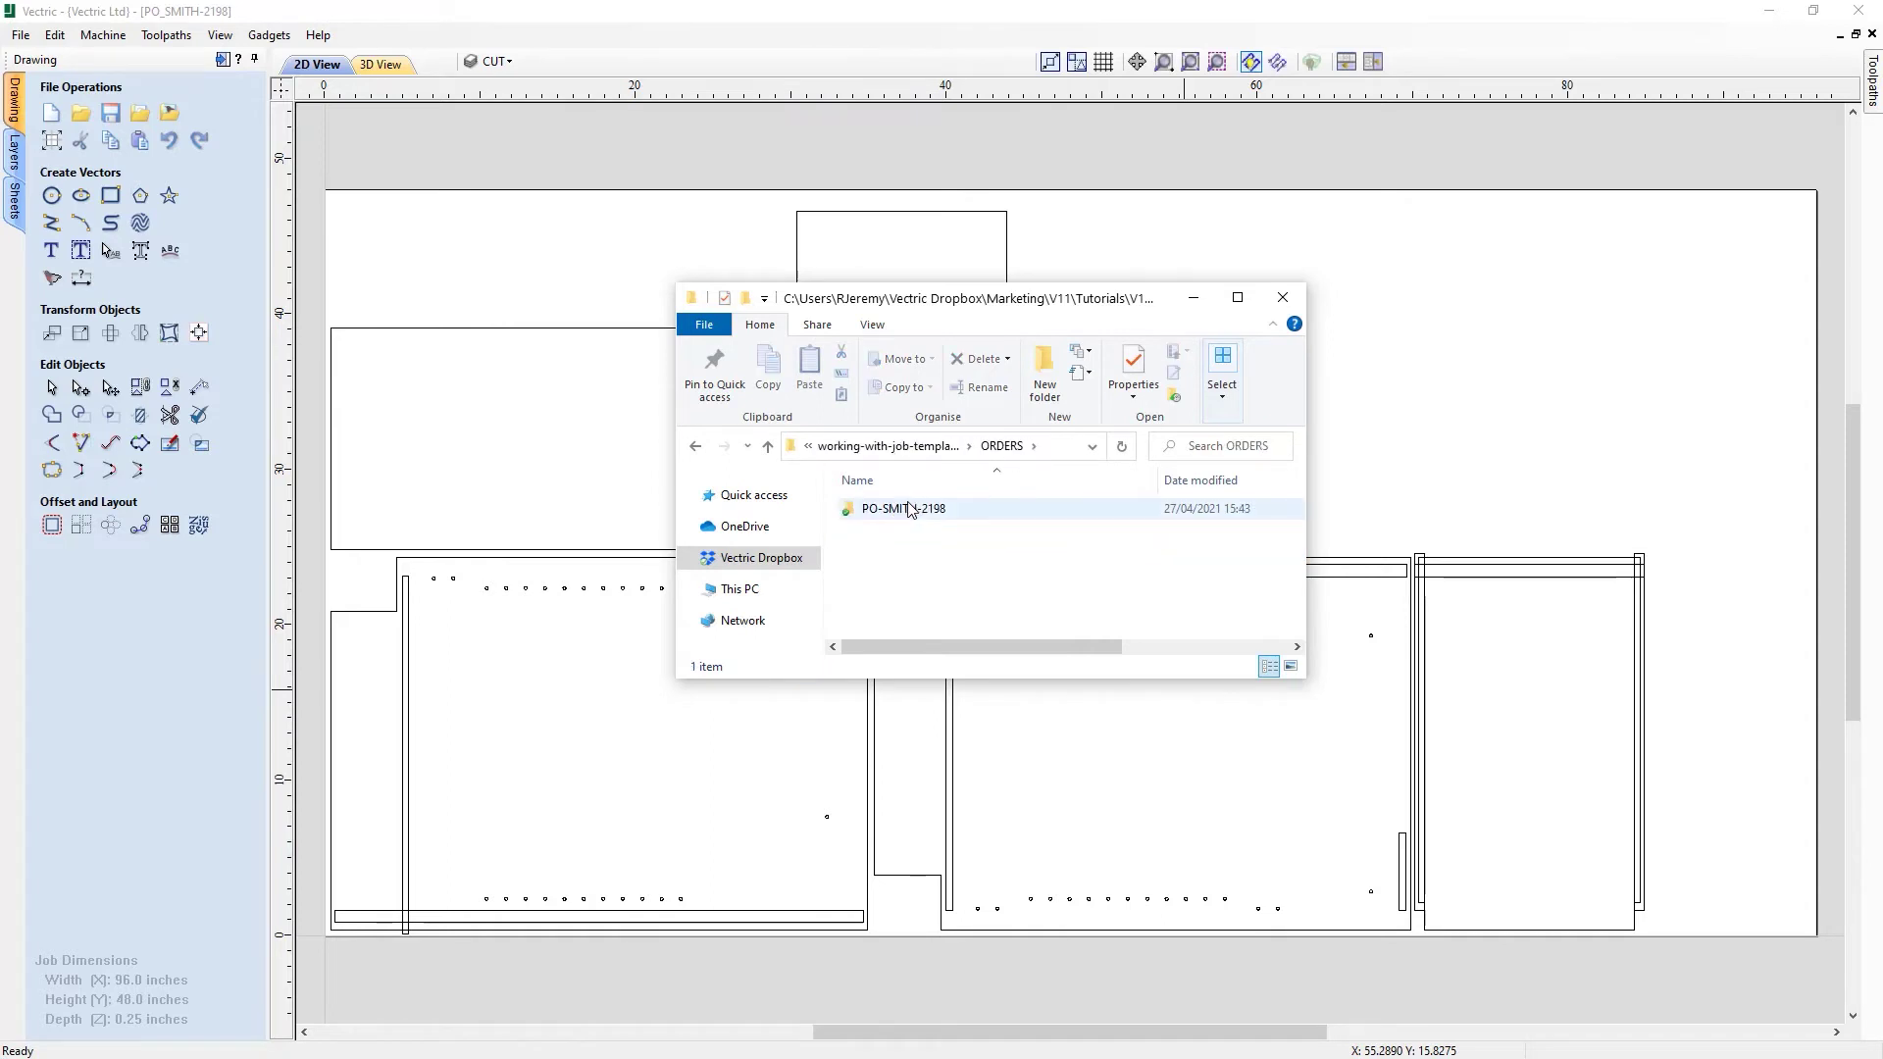
pyautogui.doubleClick(910, 510)
pyautogui.click(909, 511)
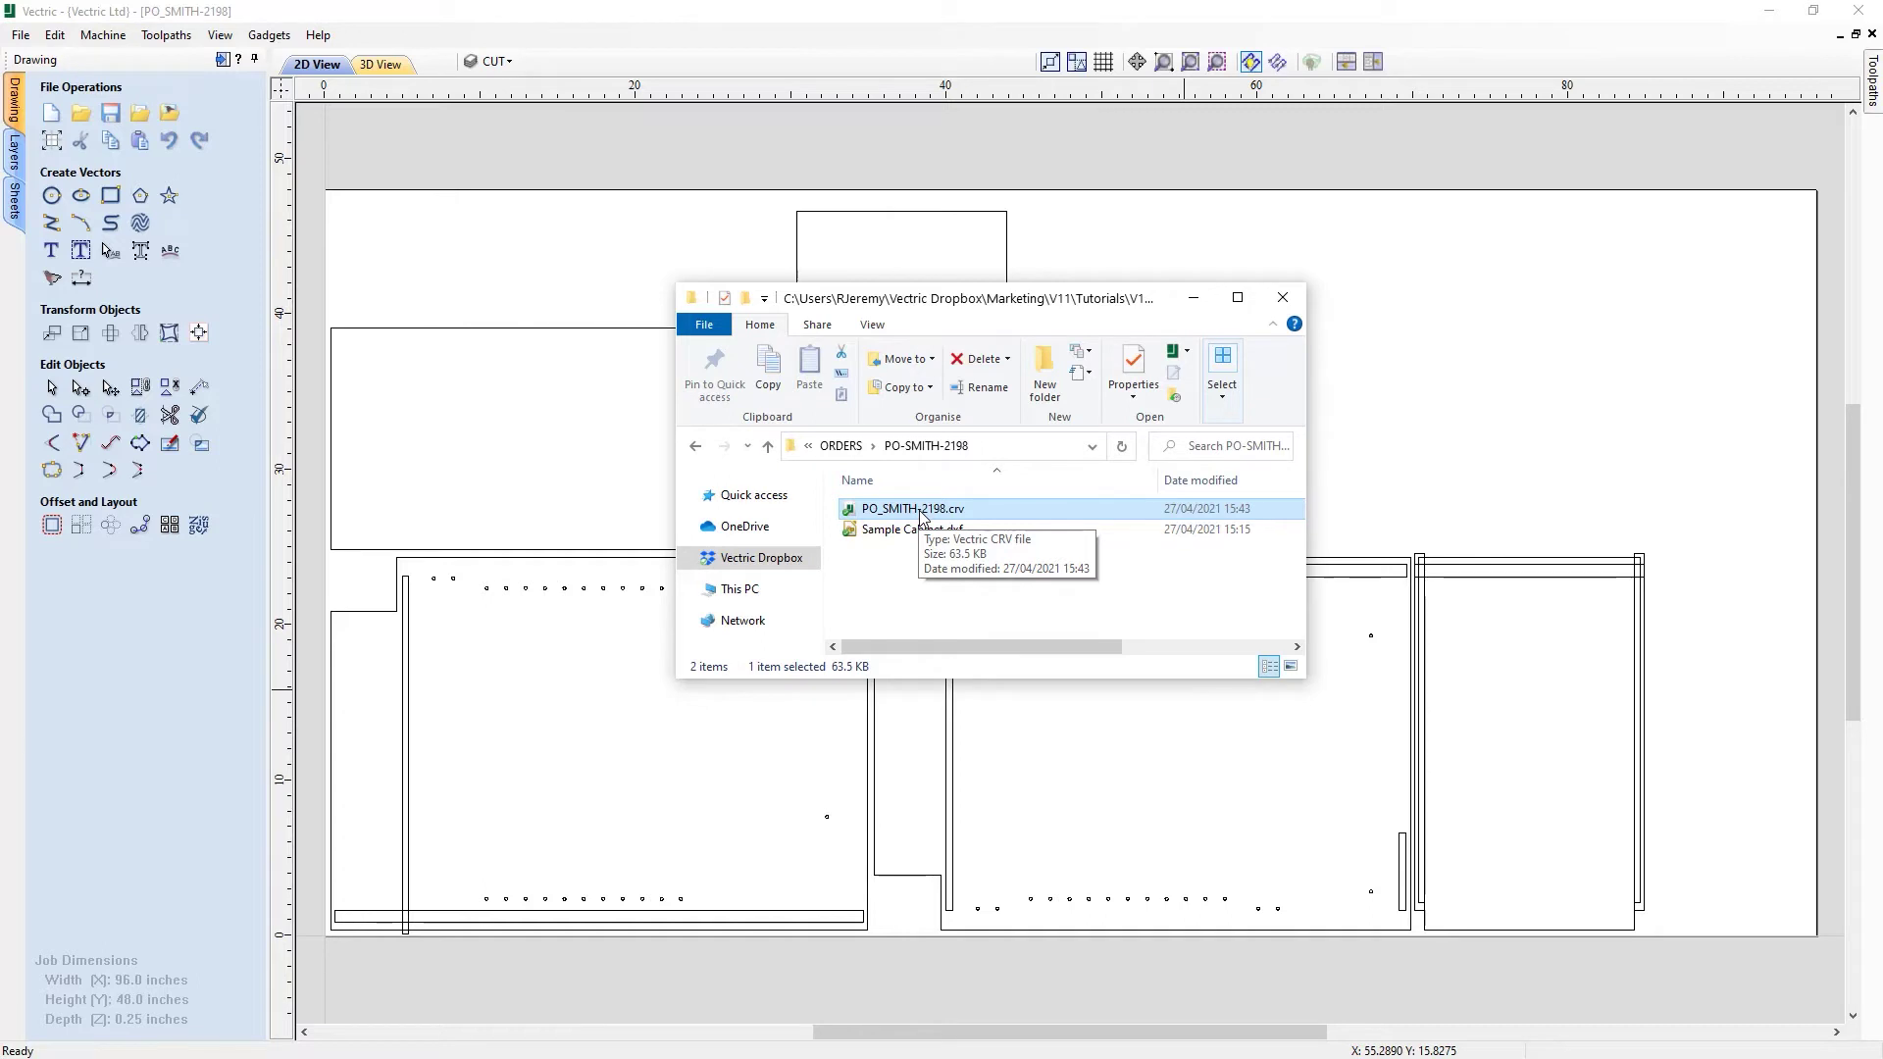
pyautogui.click(1201, 305)
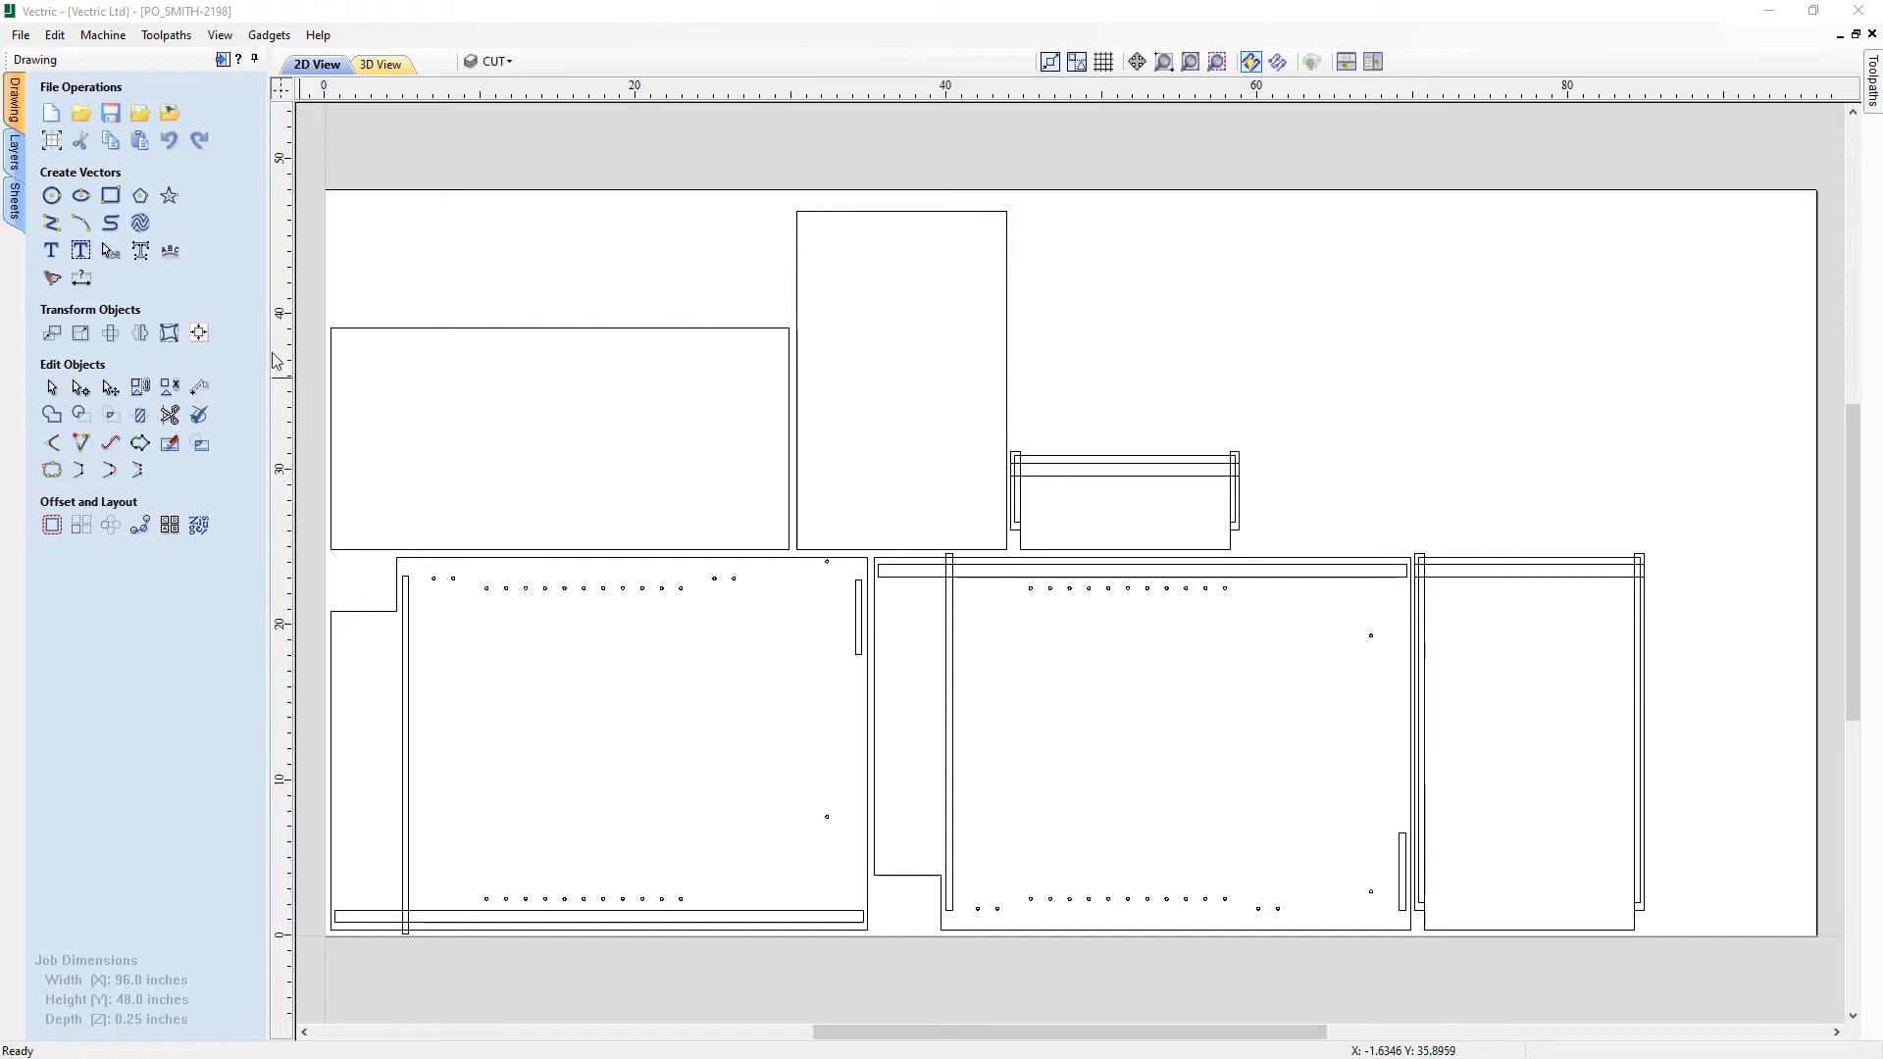
# Step: Close the cabinet job and create a new 96 × 48 × 0.25 inch job from MDF 025.crvt
pyautogui.click(22, 35)
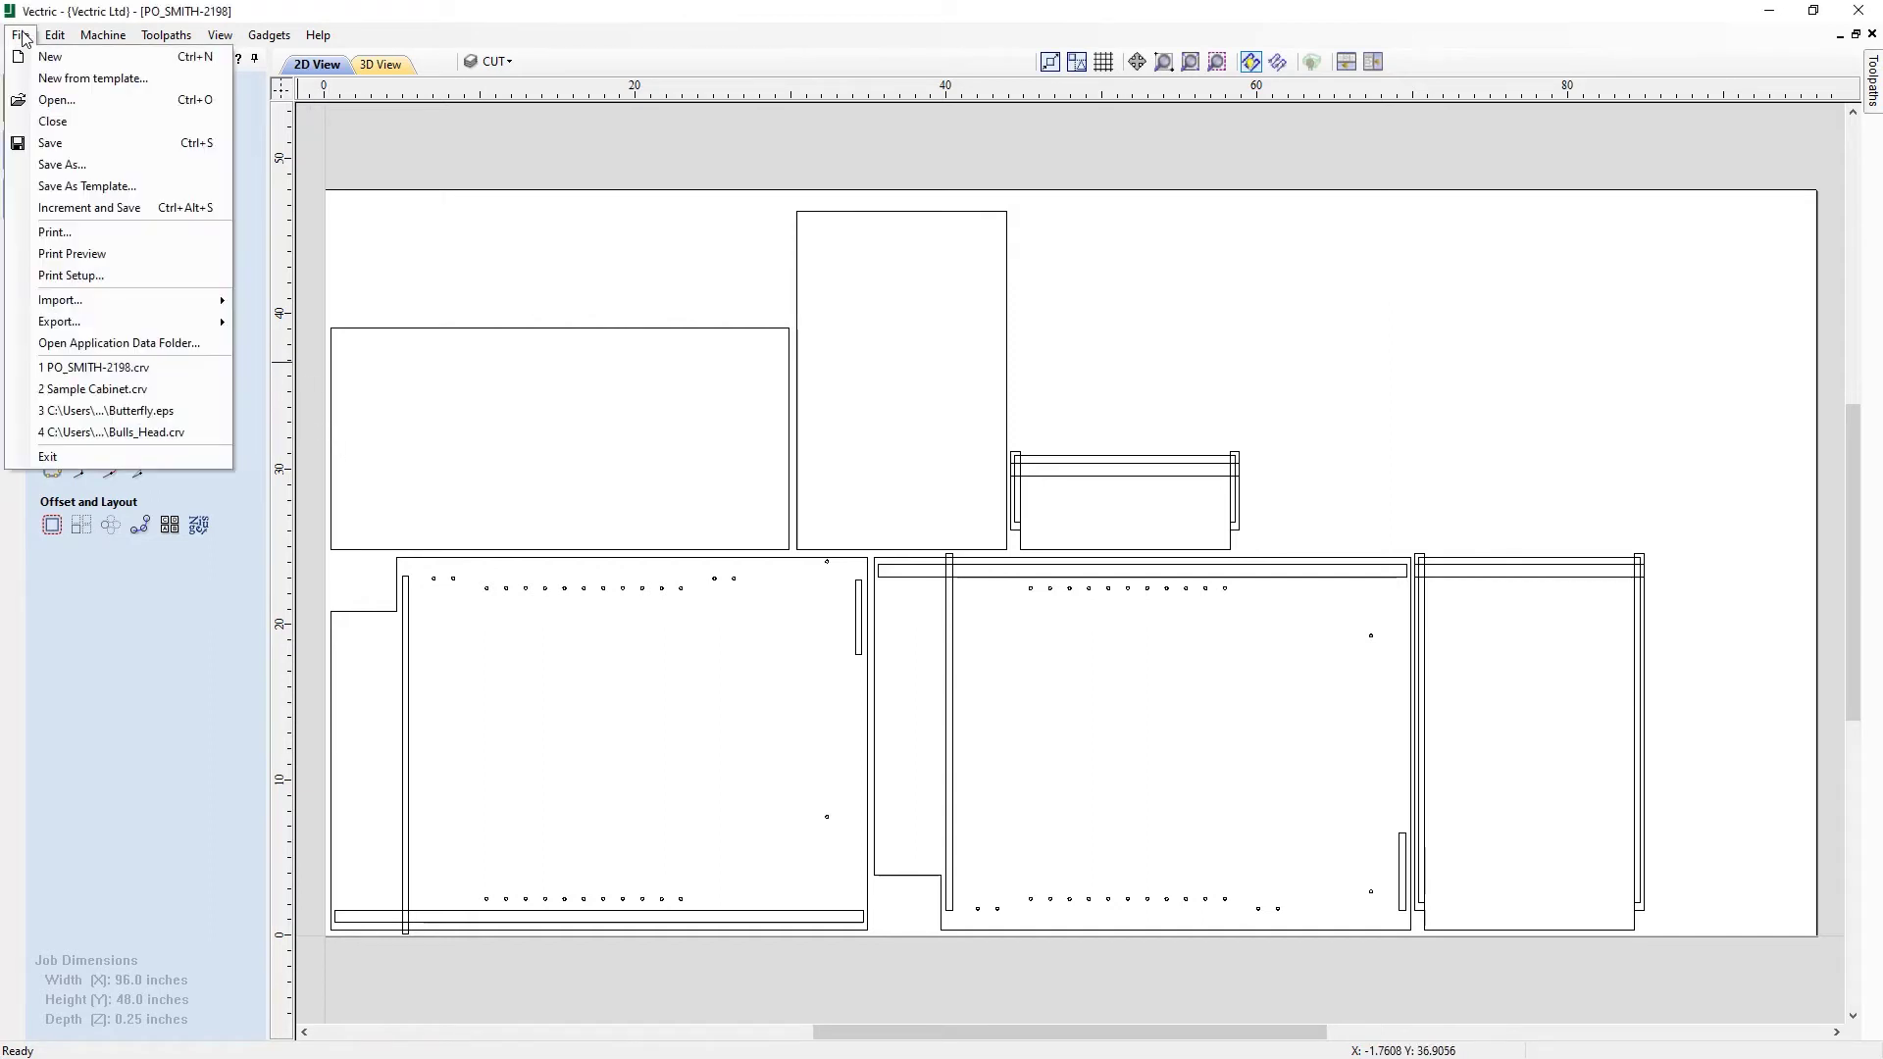
pyautogui.click(53, 120)
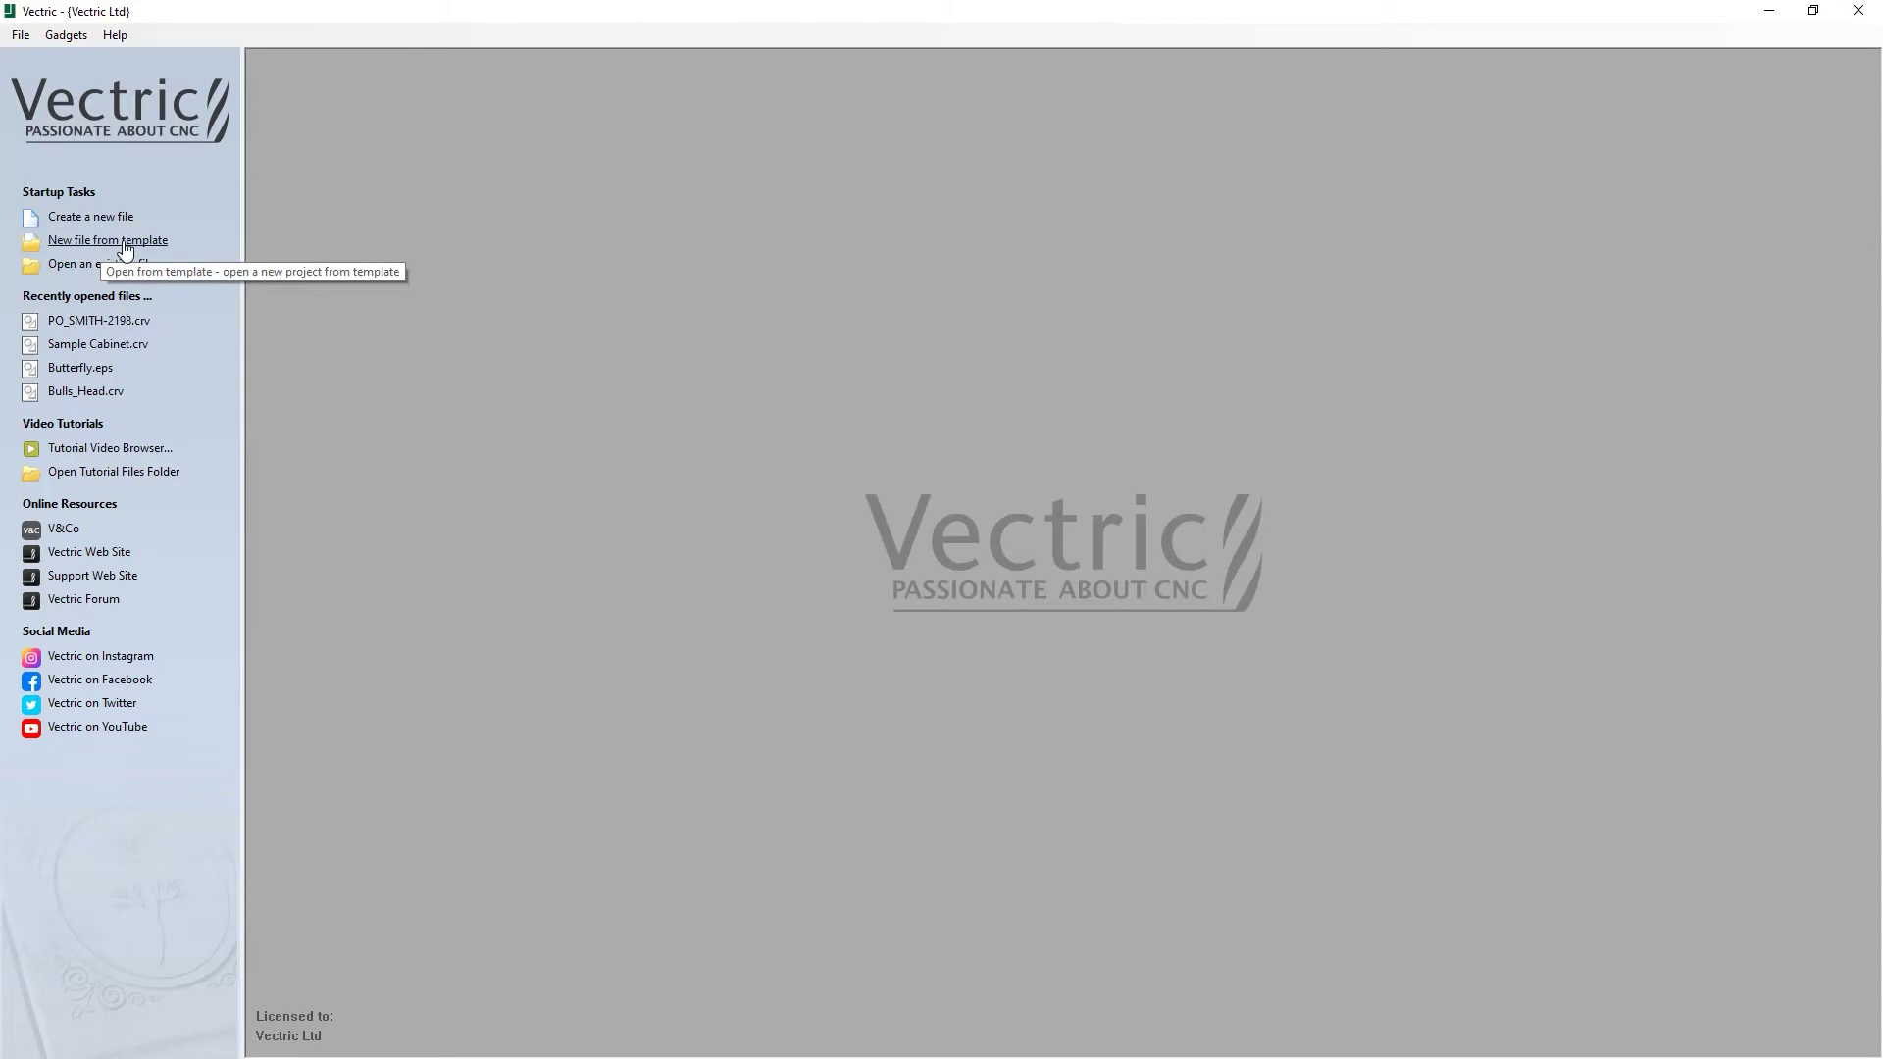
pyautogui.click(122, 245)
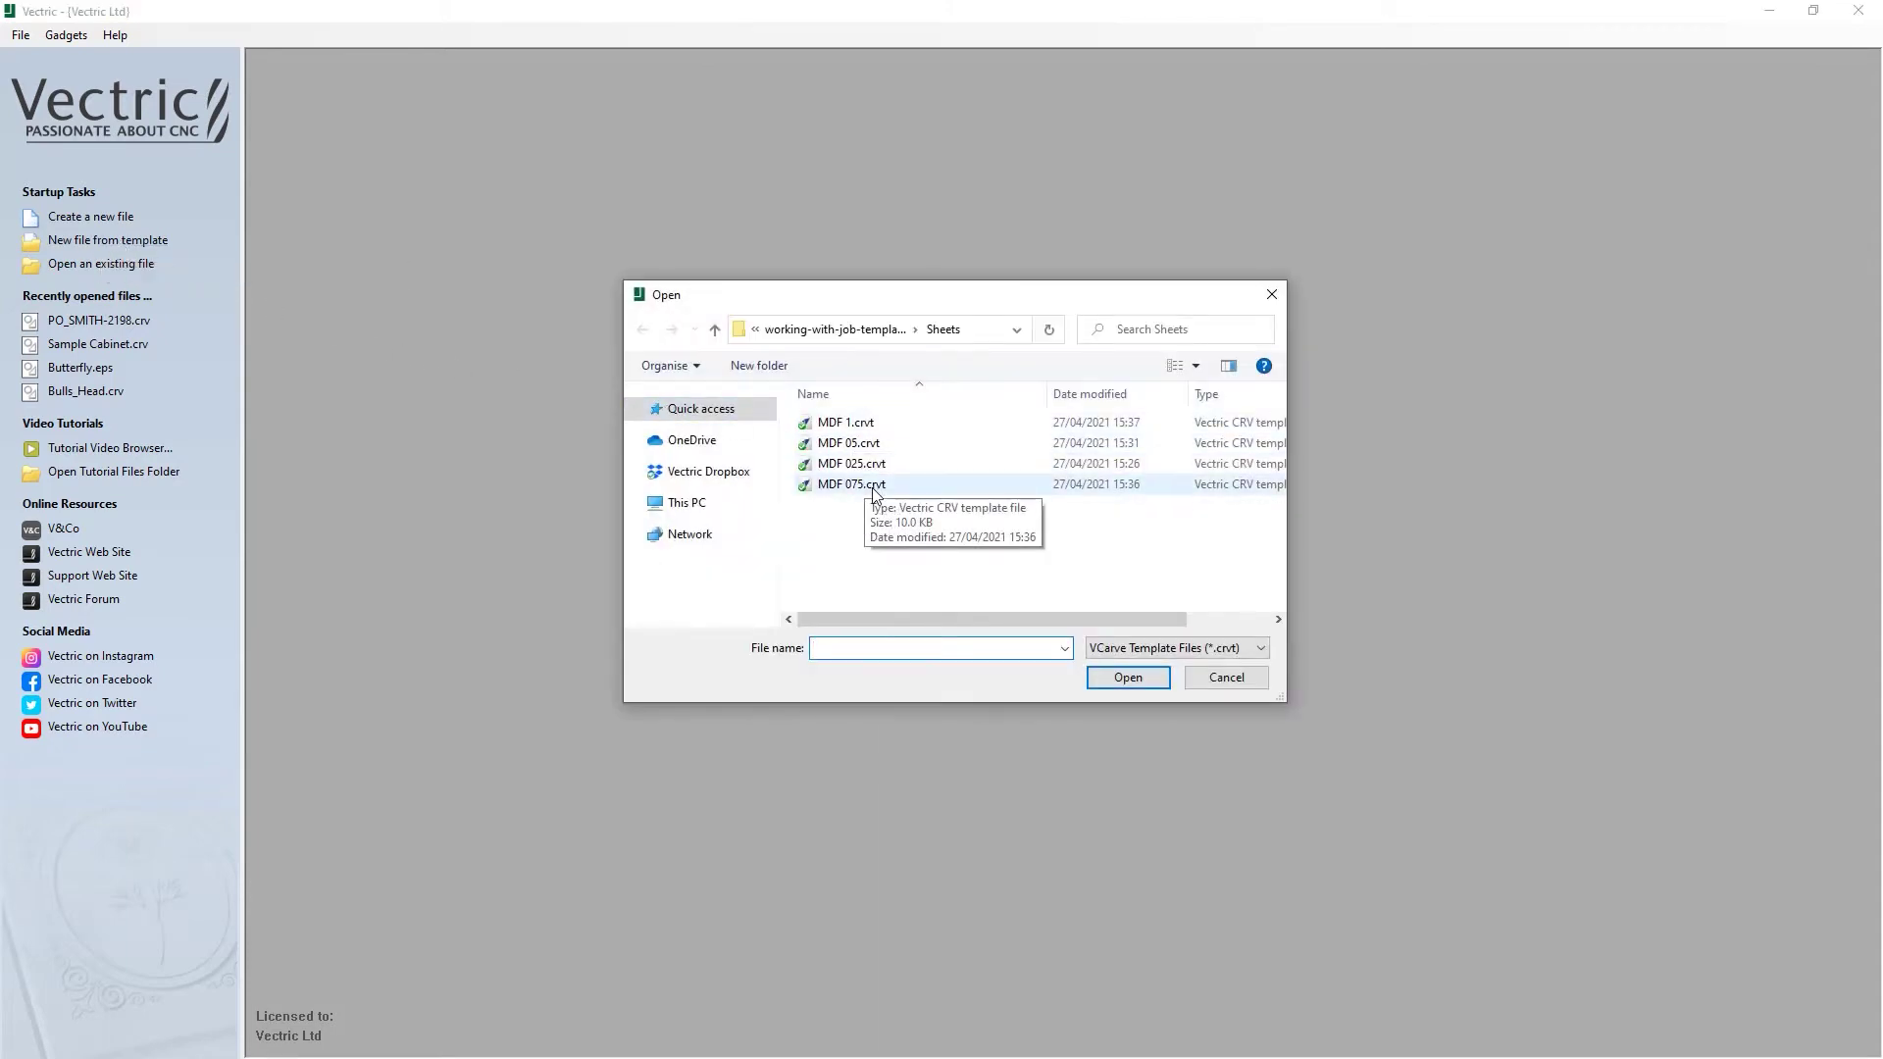
pyautogui.click(846, 467)
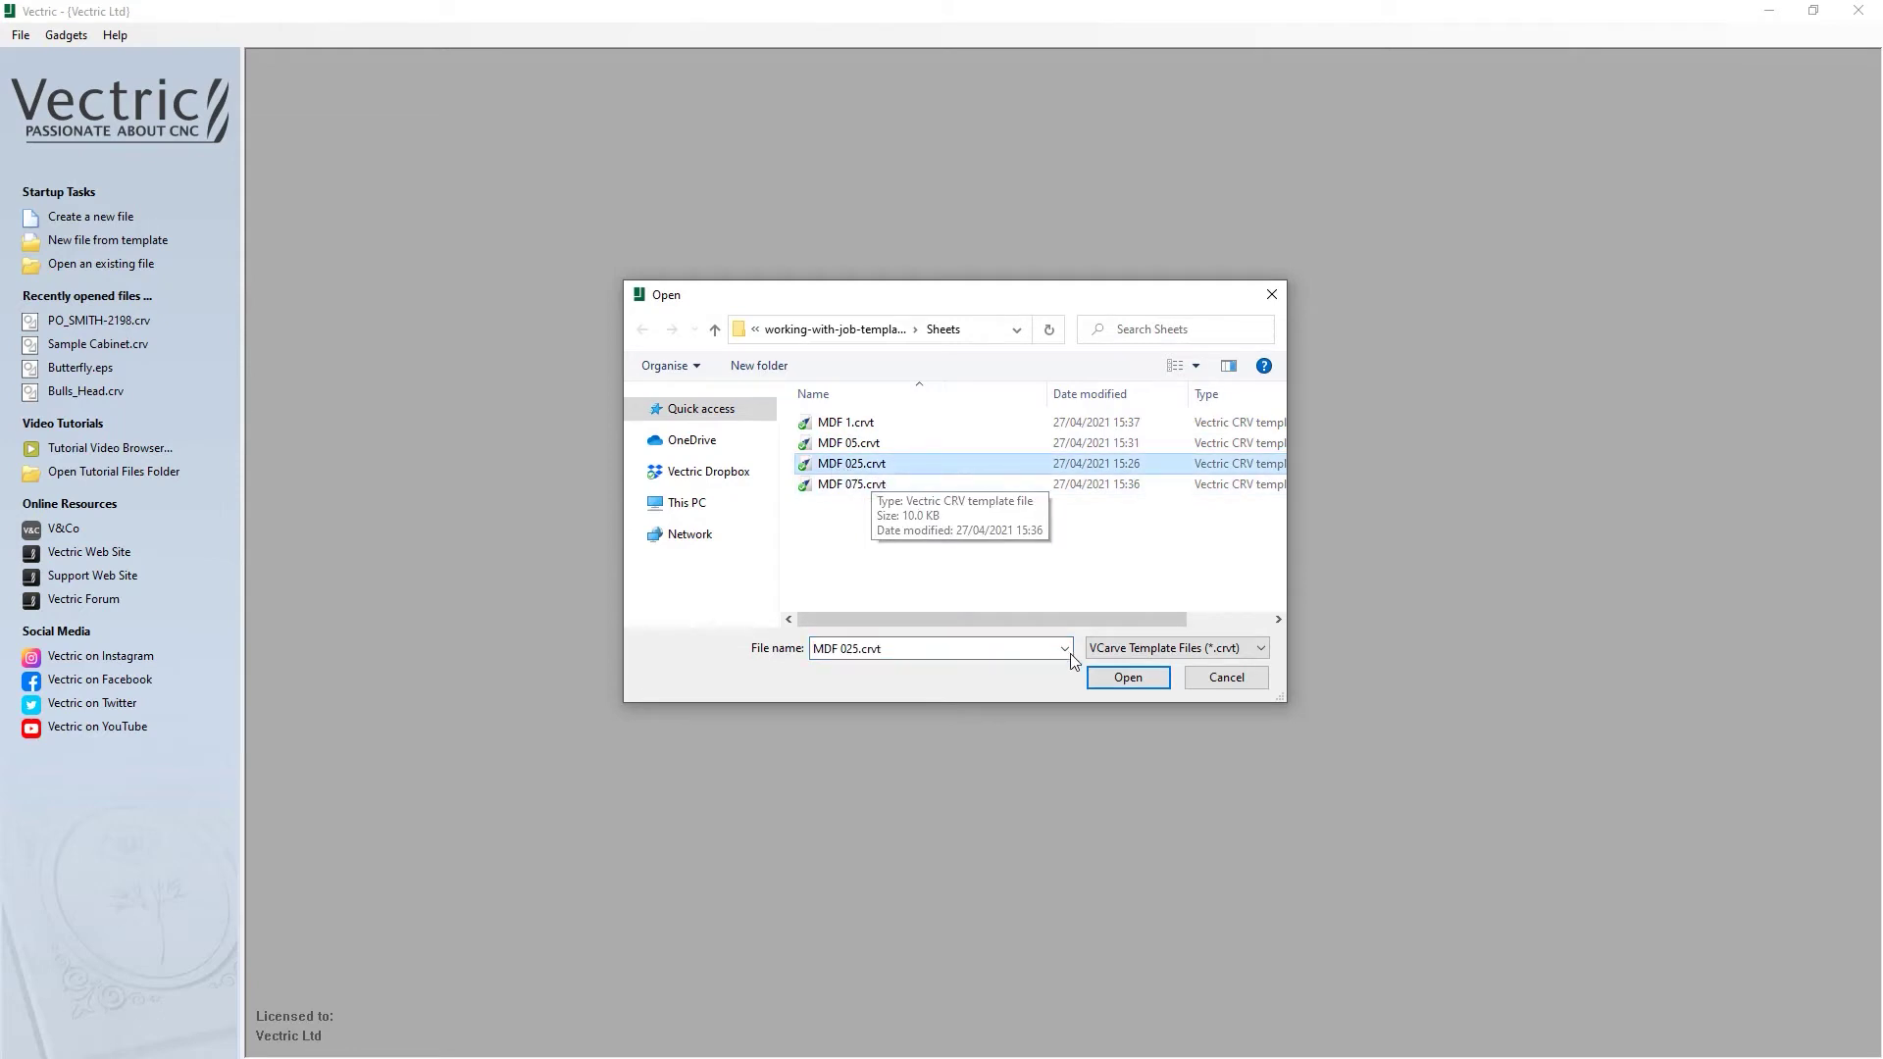
pyautogui.click(1126, 678)
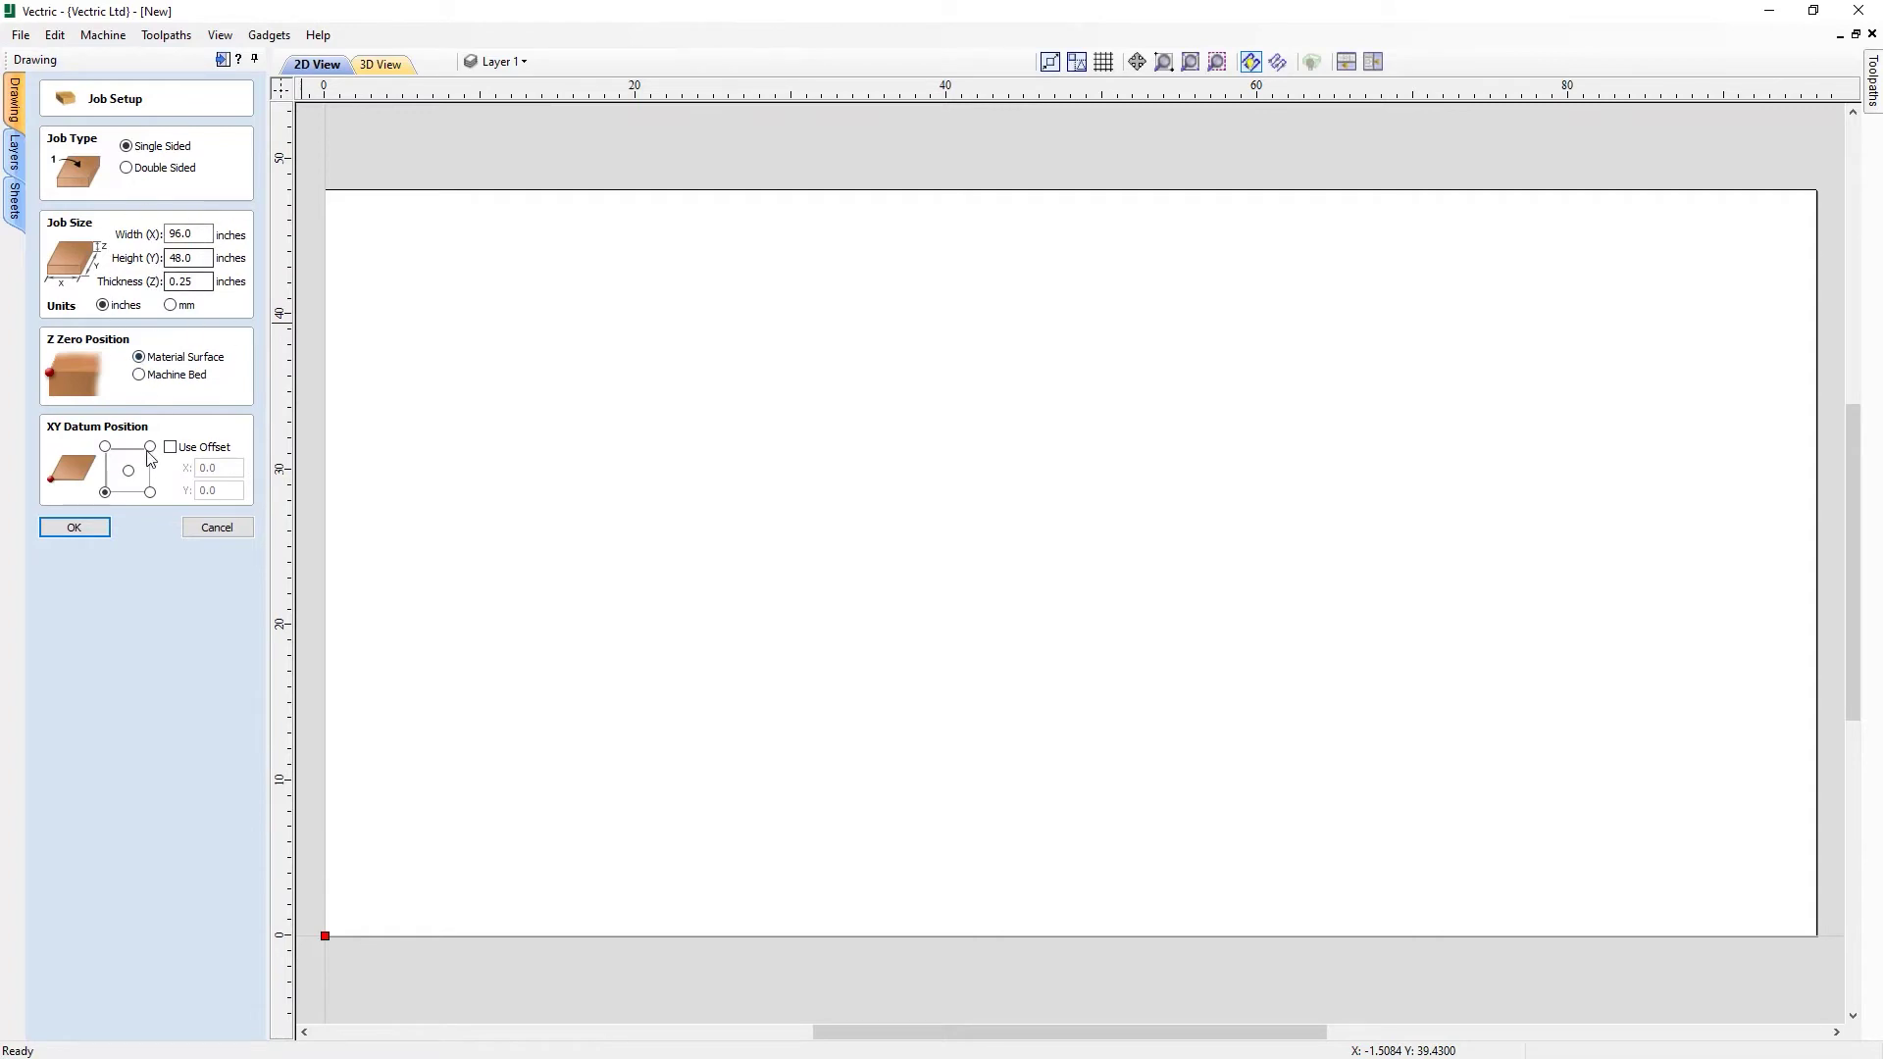
pyautogui.click(80, 531)
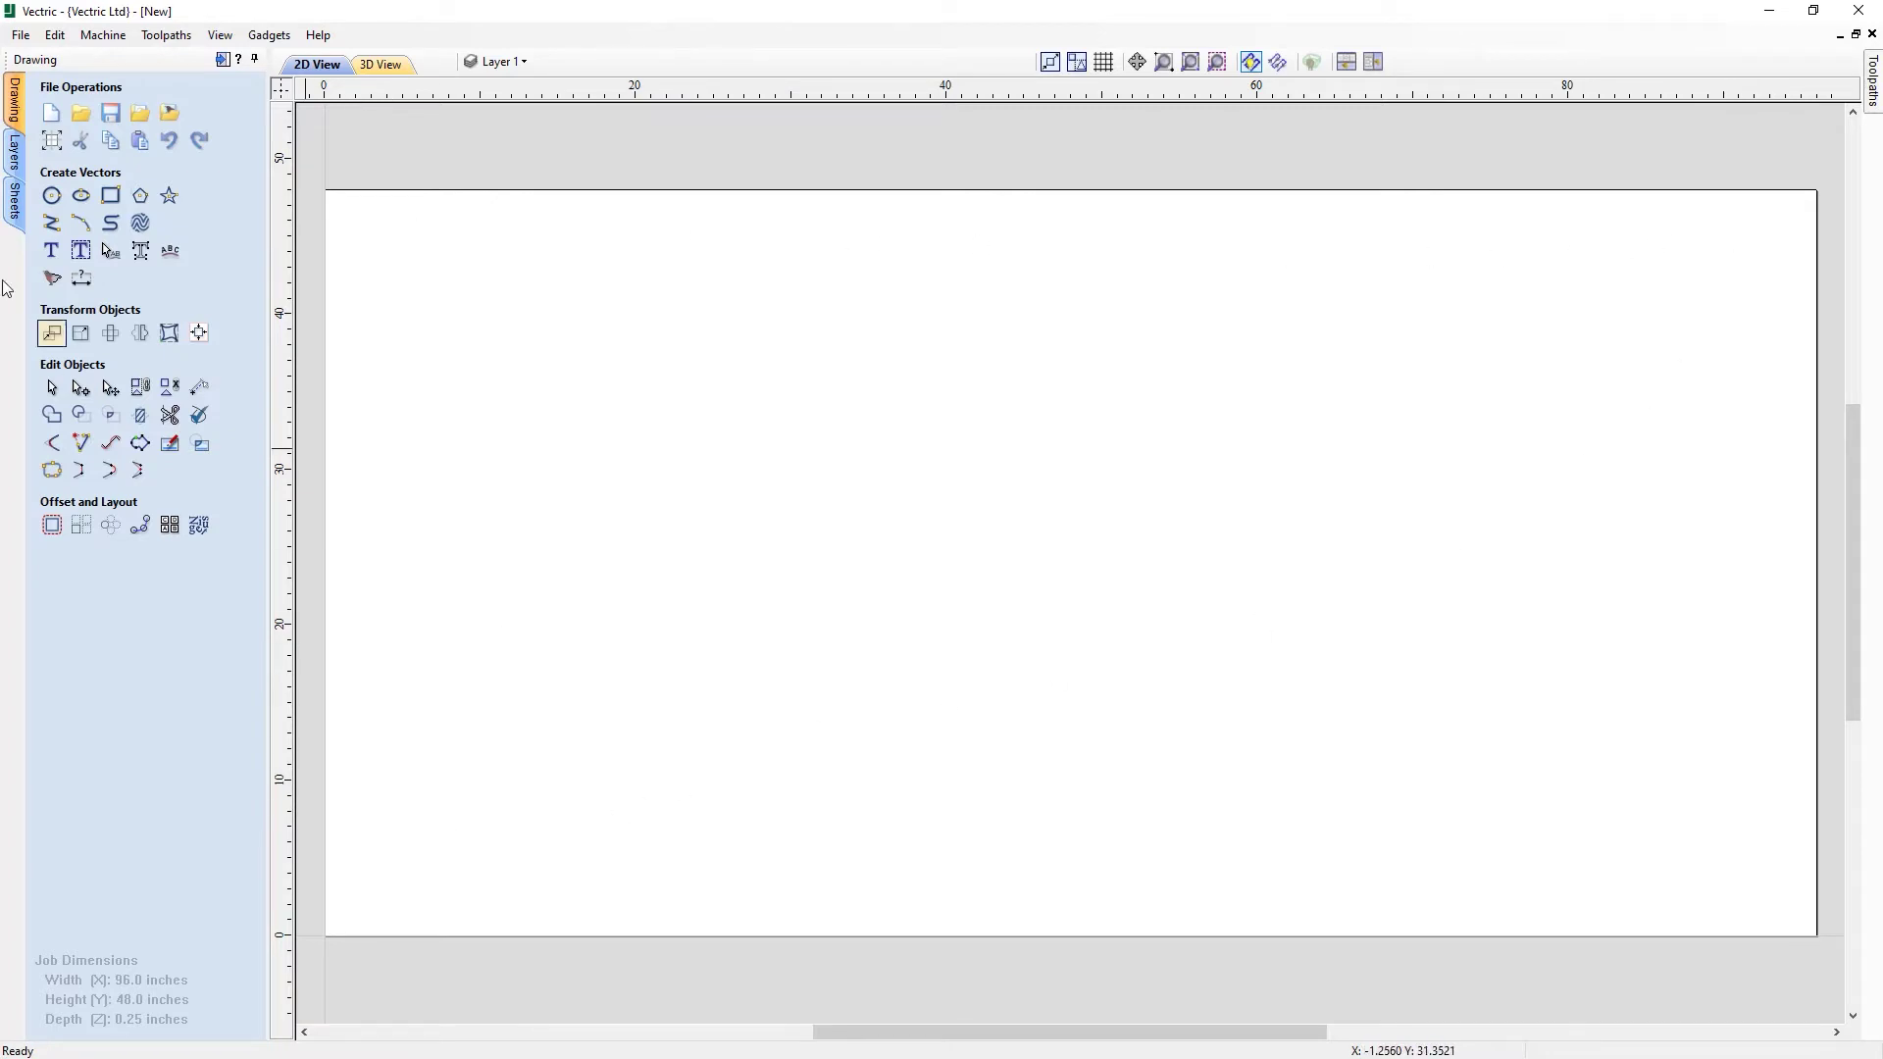
# Step: Draw four 0.25-inch diameter circles, one near each sheet corner
pyautogui.click(52, 196)
pyautogui.click(170, 217)
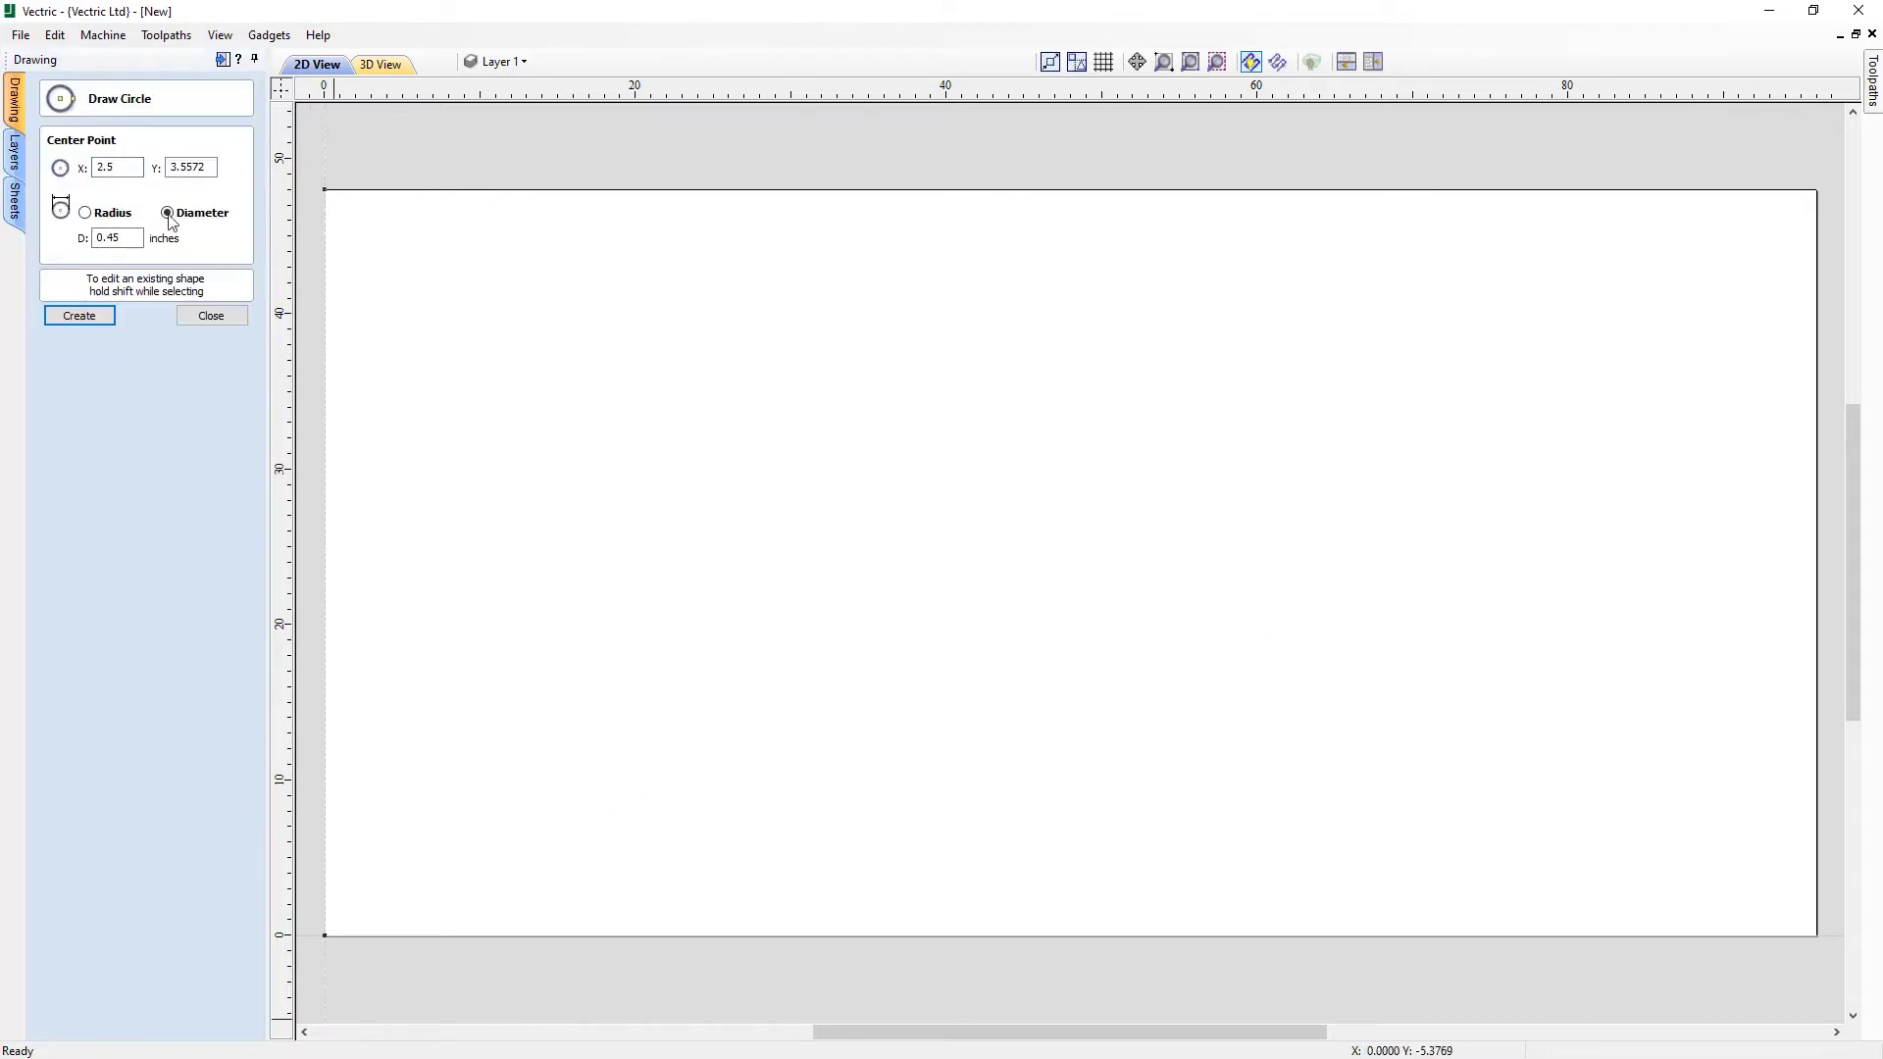
pyautogui.moveTo(107, 238); pyautogui.dragTo(122, 238)
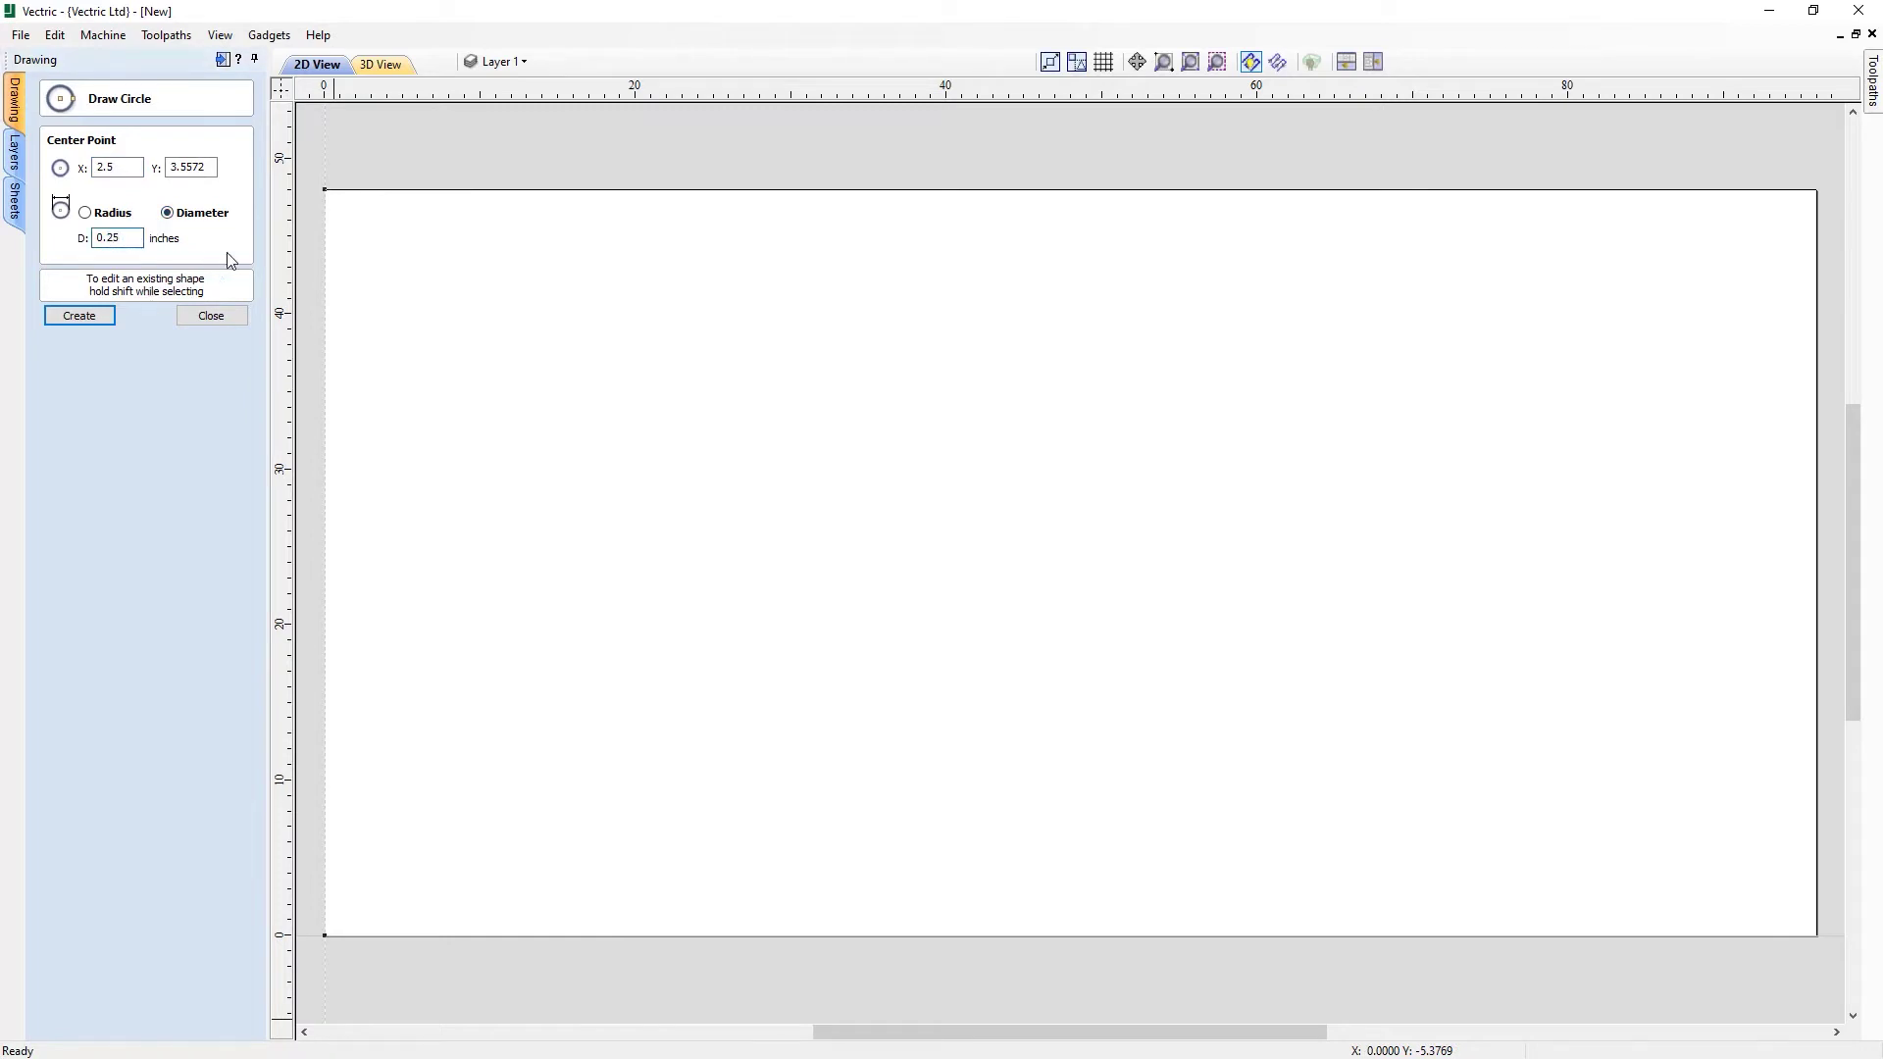
pyautogui.click(355, 220)
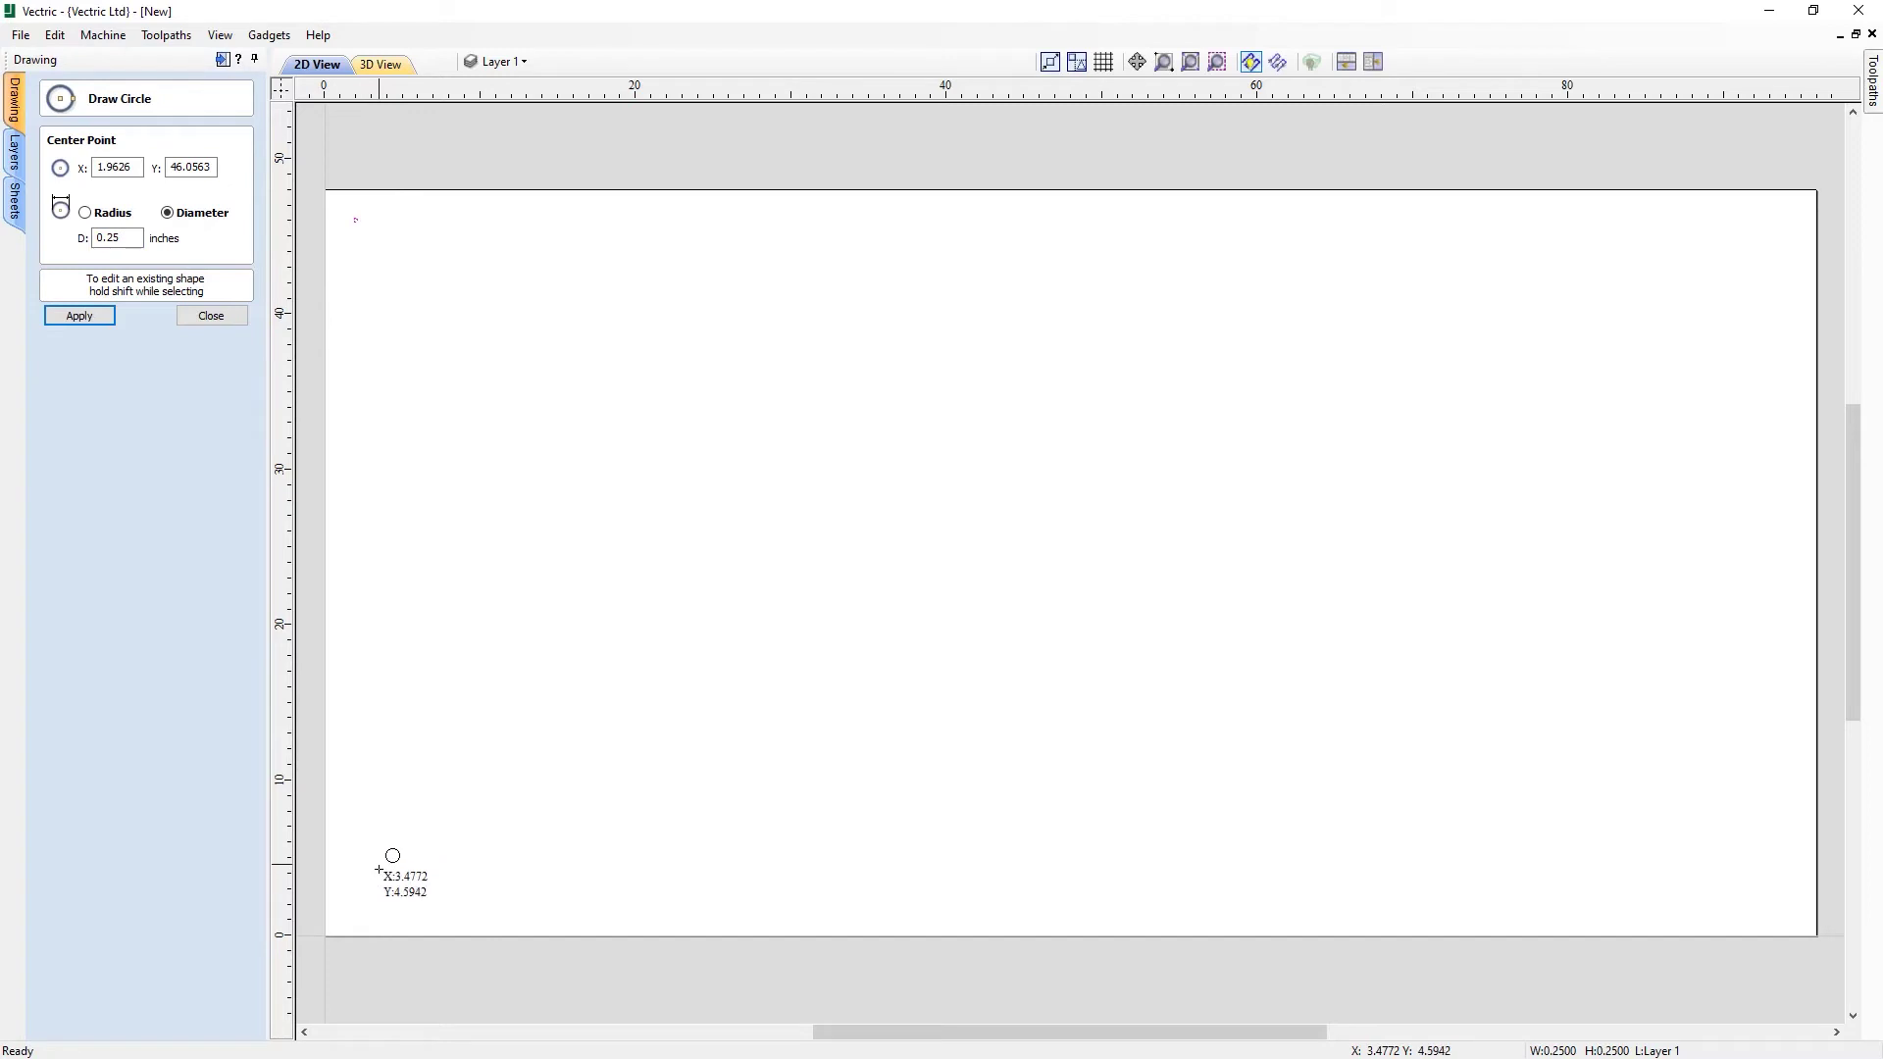
pyautogui.click(361, 910)
pyautogui.click(1780, 214)
pyautogui.click(1796, 917)
pyautogui.click(208, 316)
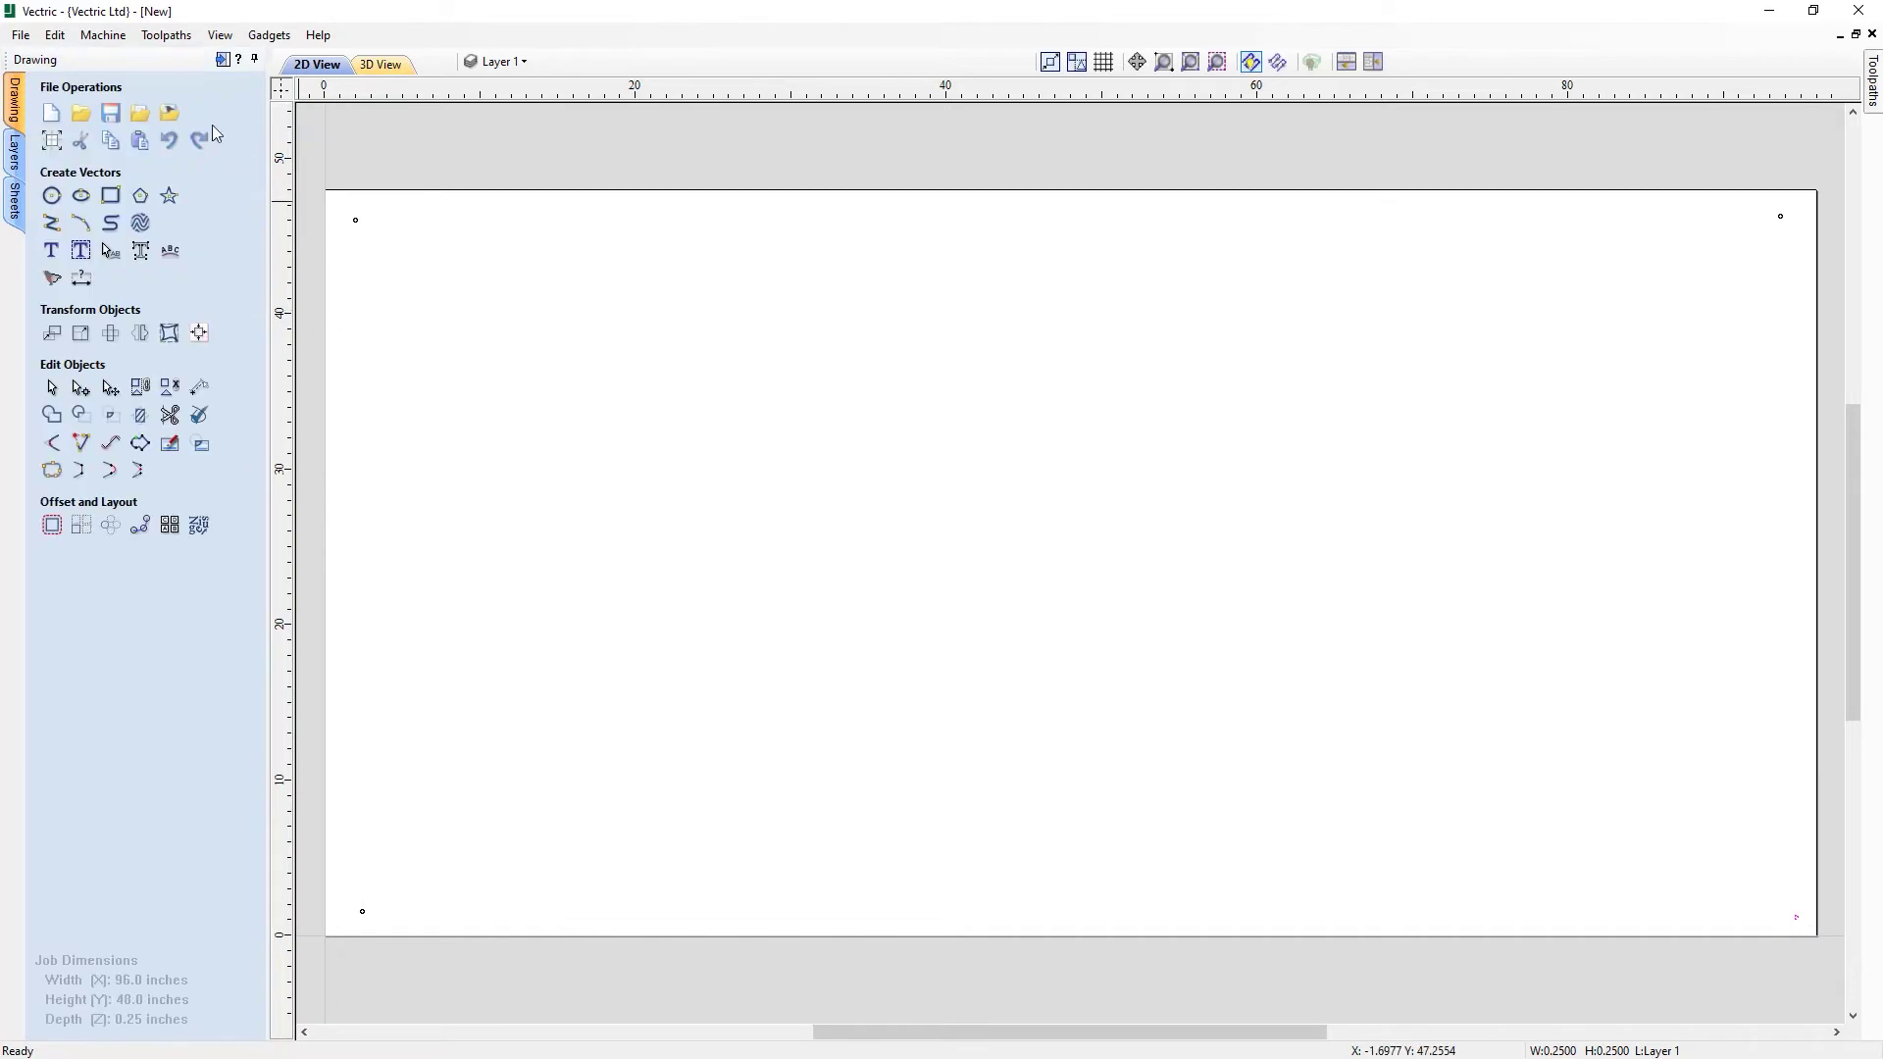
pyautogui.click(21, 35)
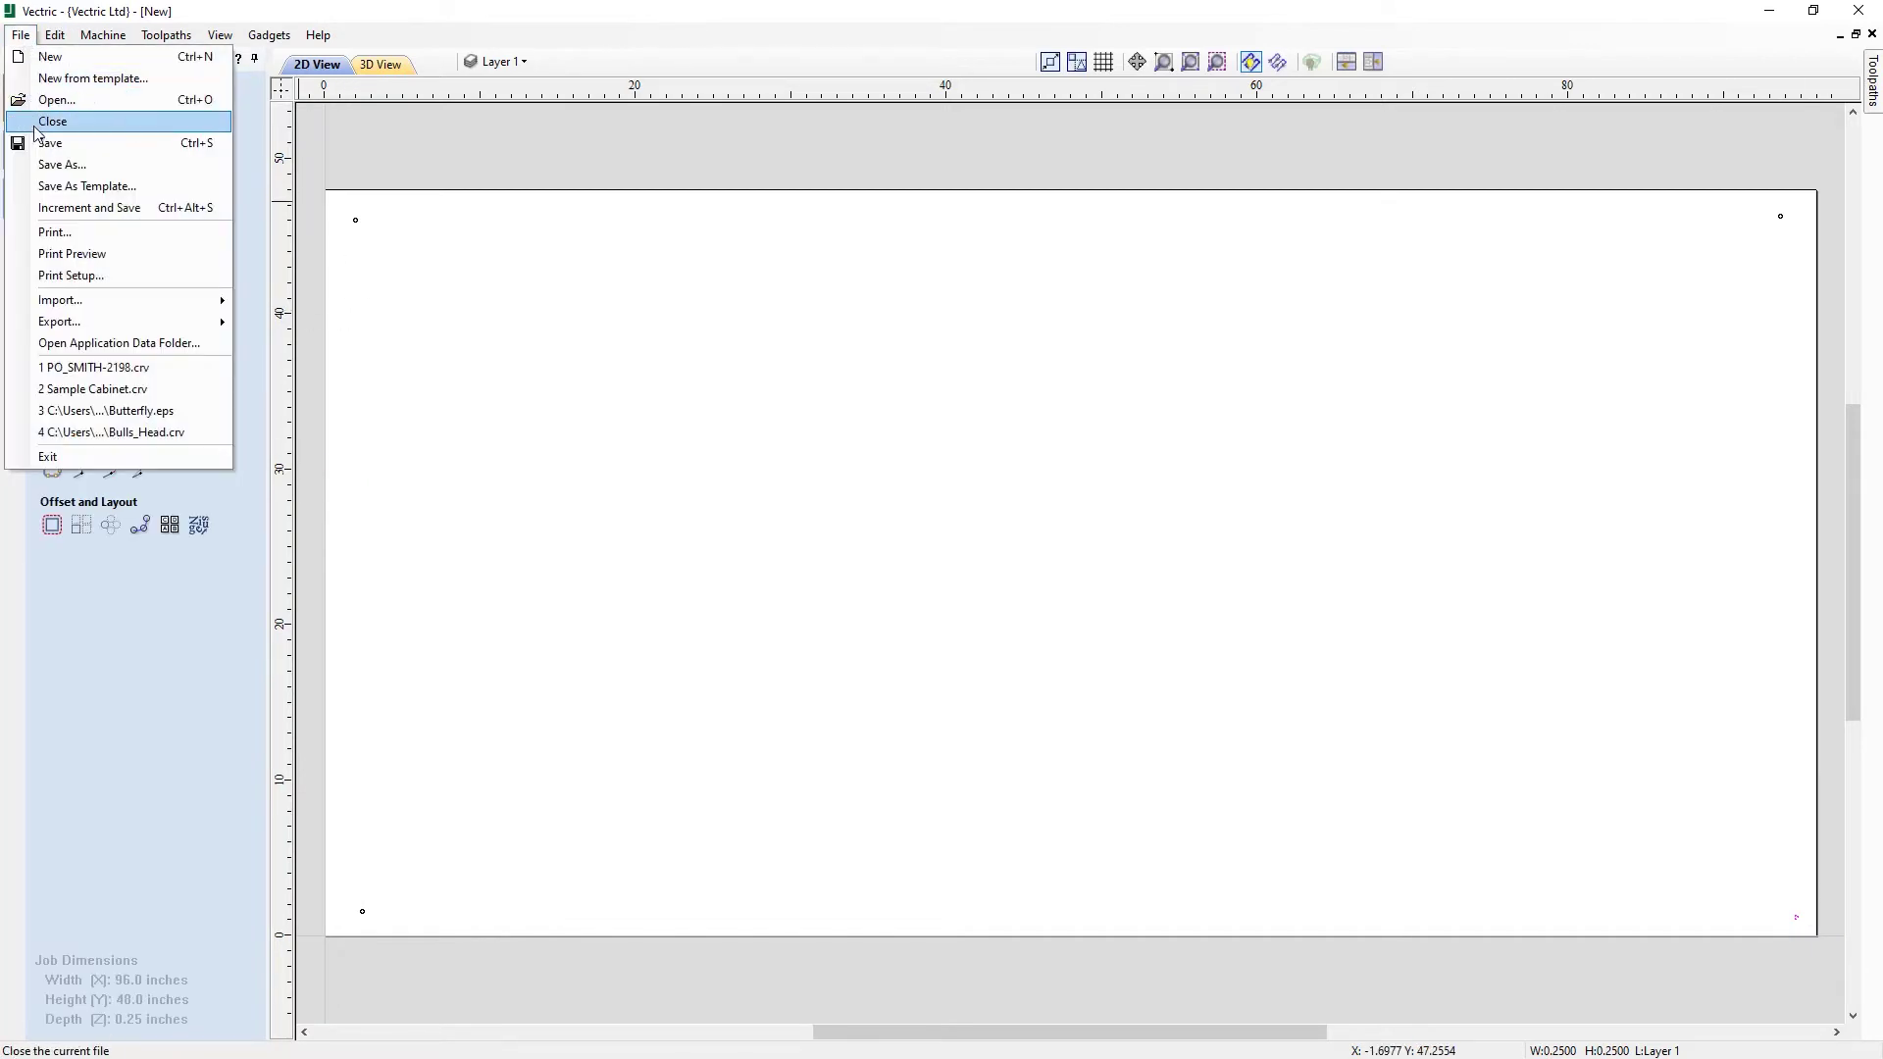
# Step: Save the job as template MDF 025.crvt, replacing the existing template file
pyautogui.click(140, 187)
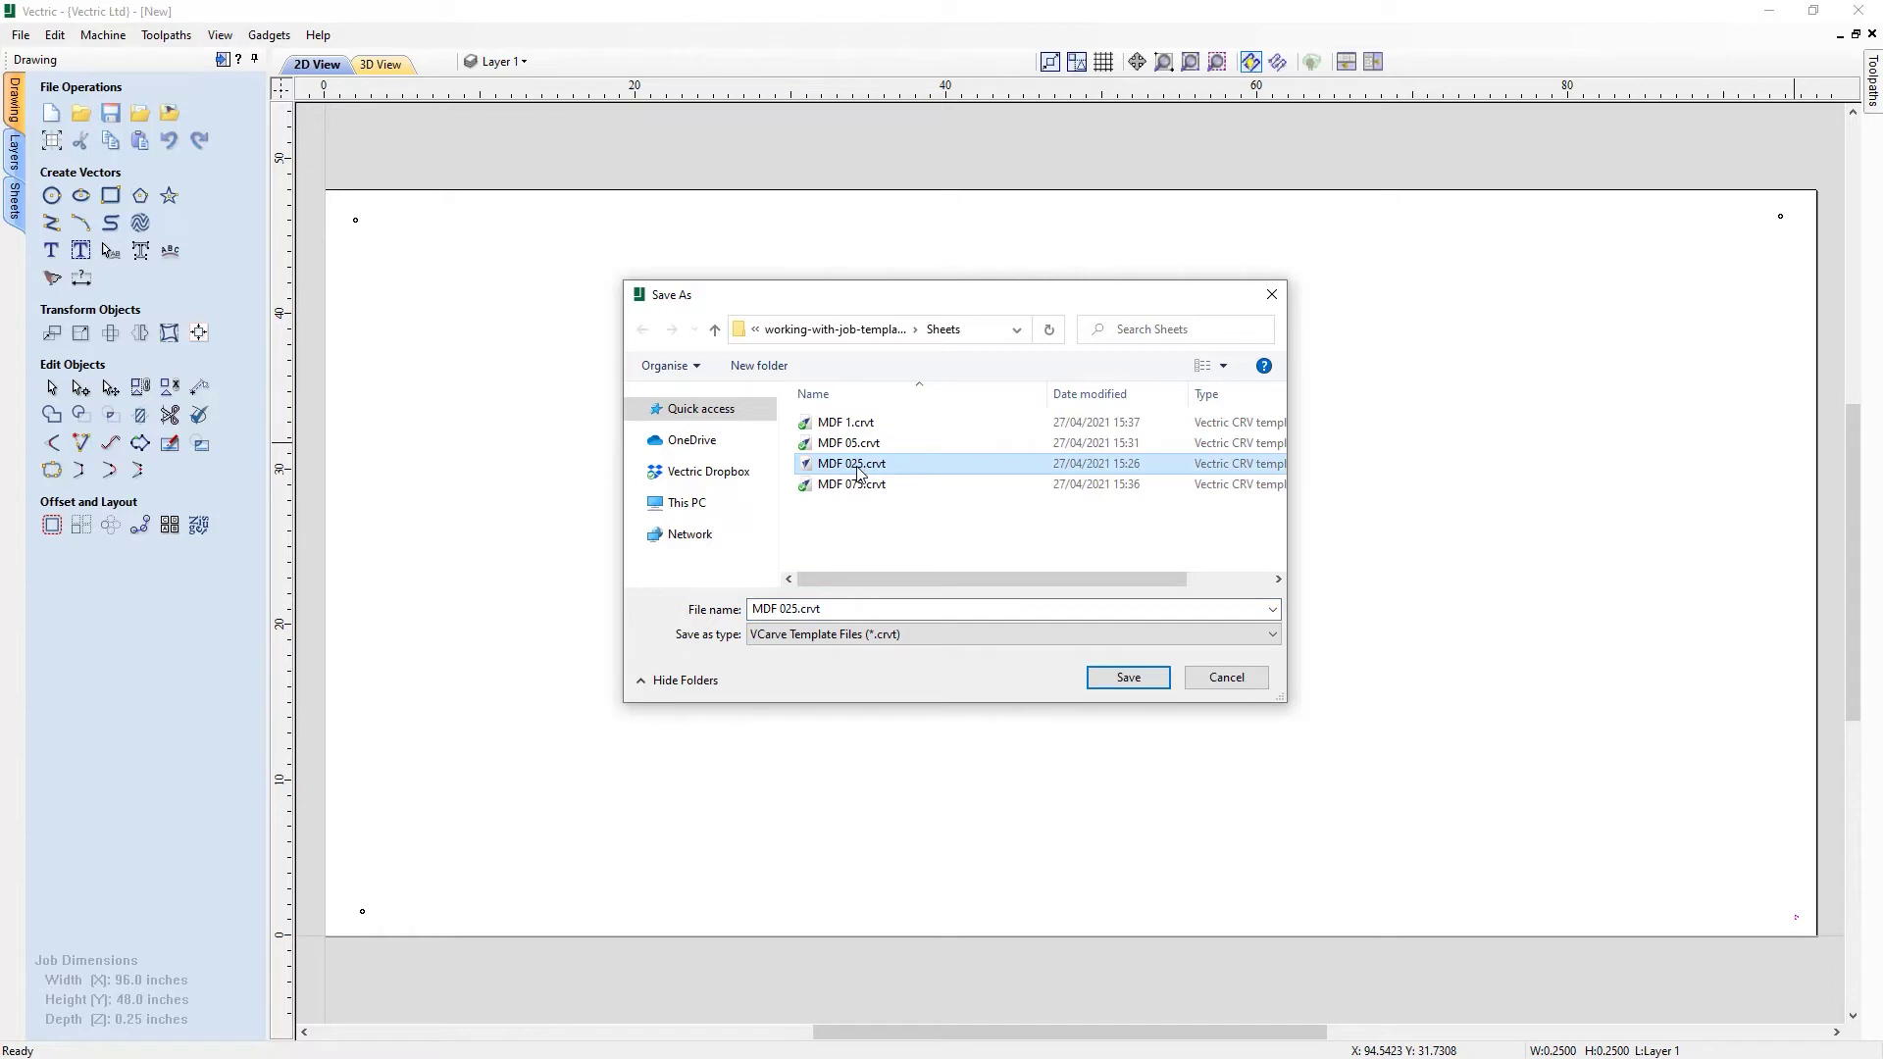
pyautogui.click(1136, 680)
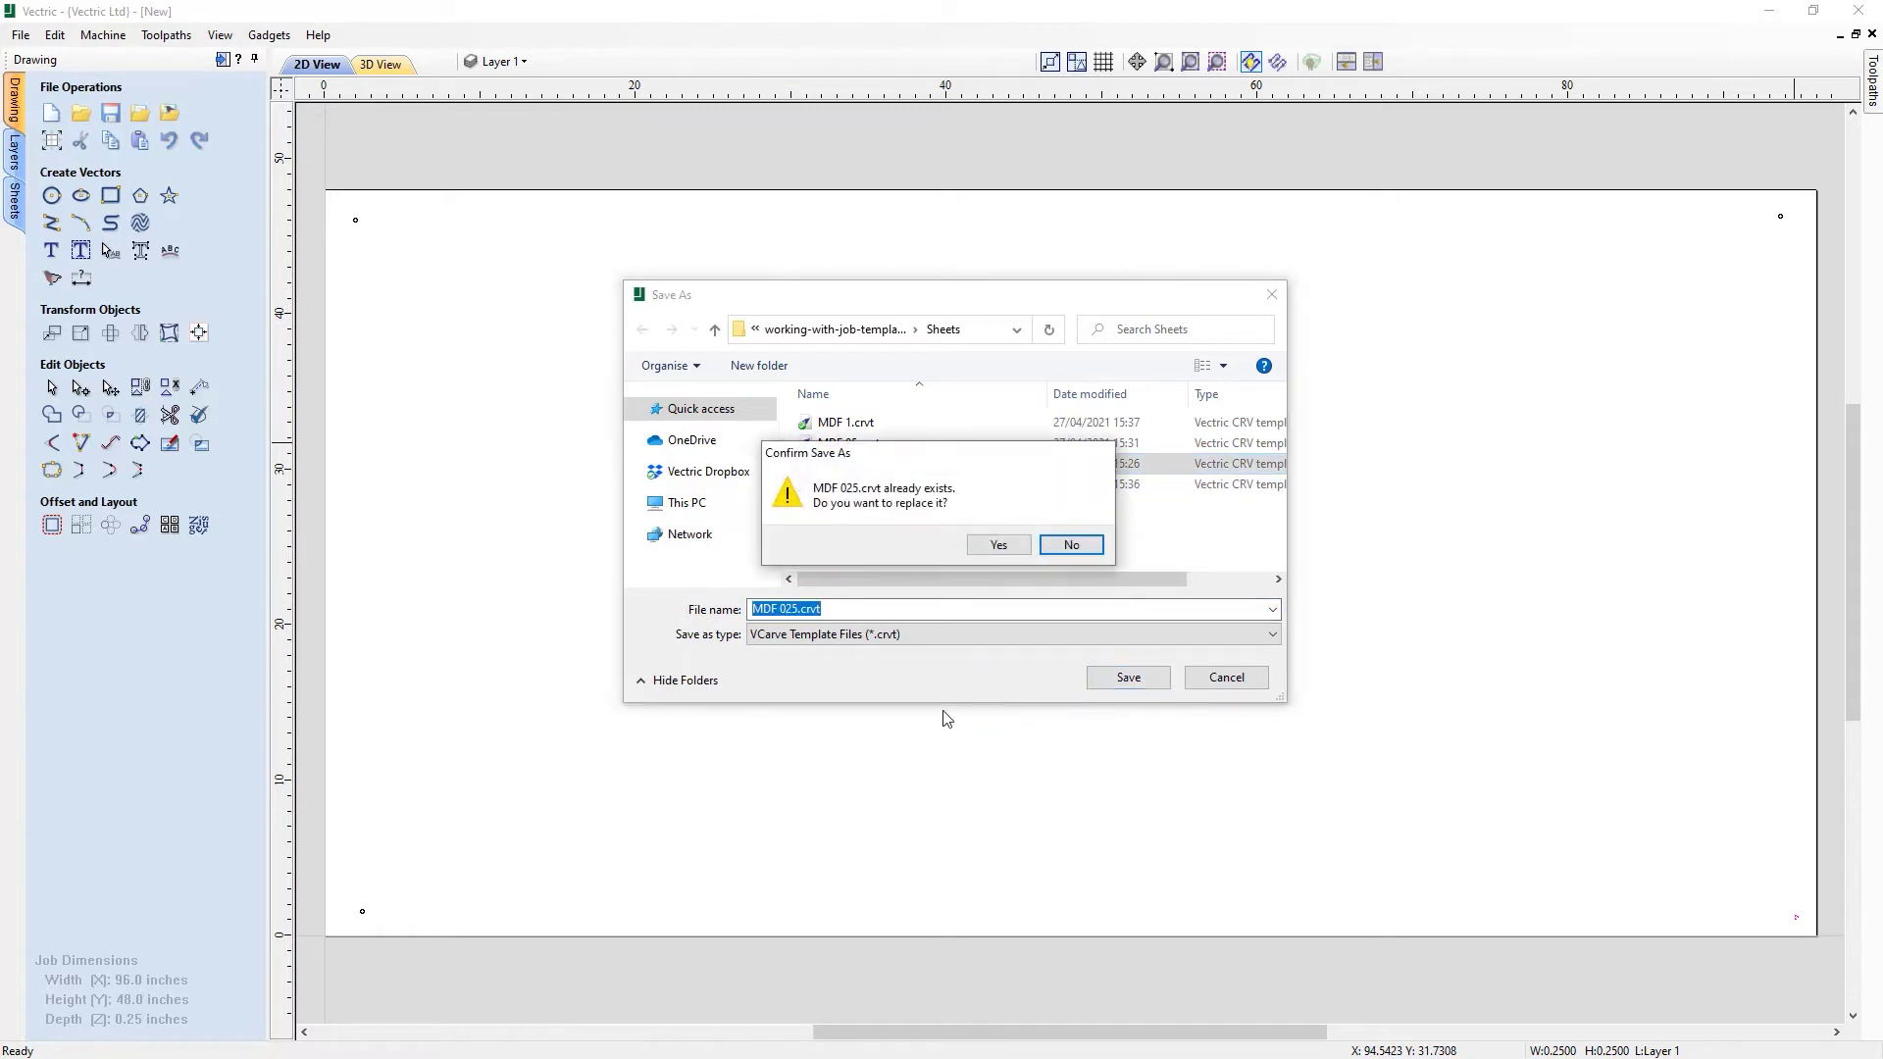
pyautogui.click(1000, 546)
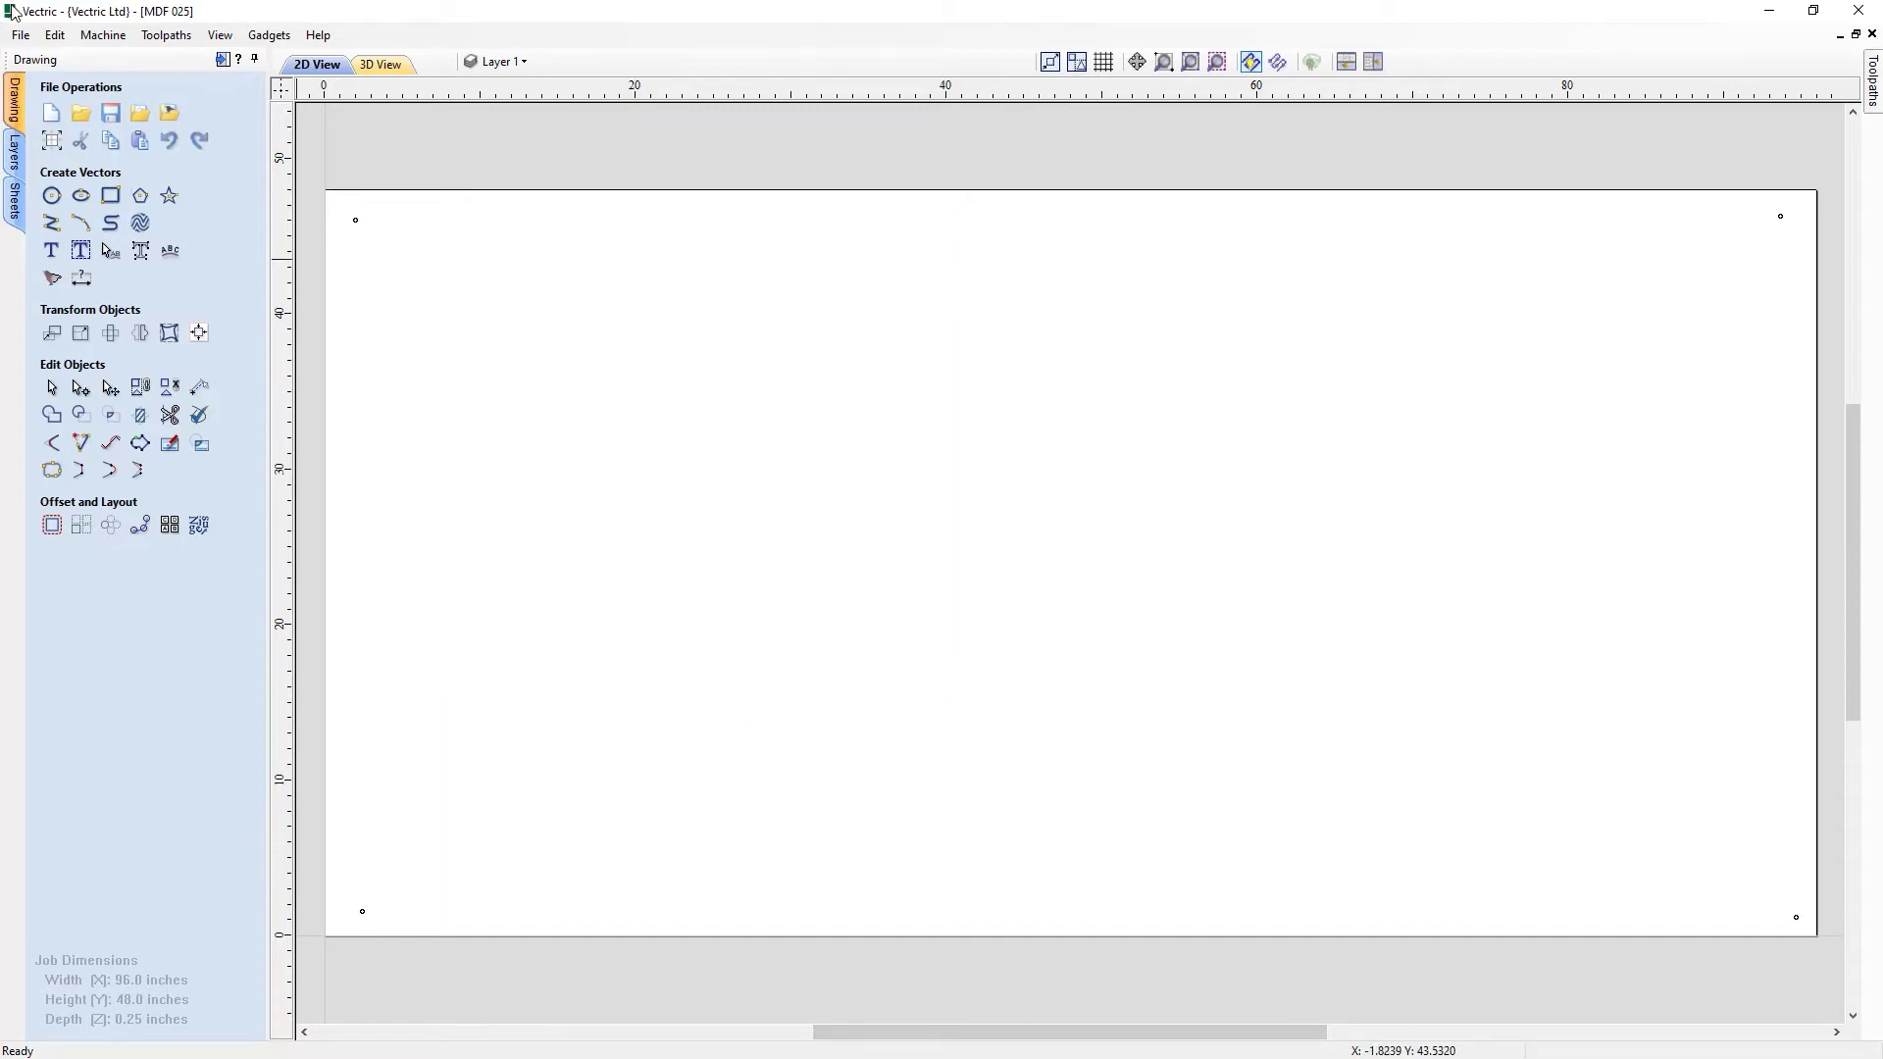
# Step: Close the template job, answering the unsaved-changes prompt
pyautogui.click(20, 34)
pyautogui.click(57, 122)
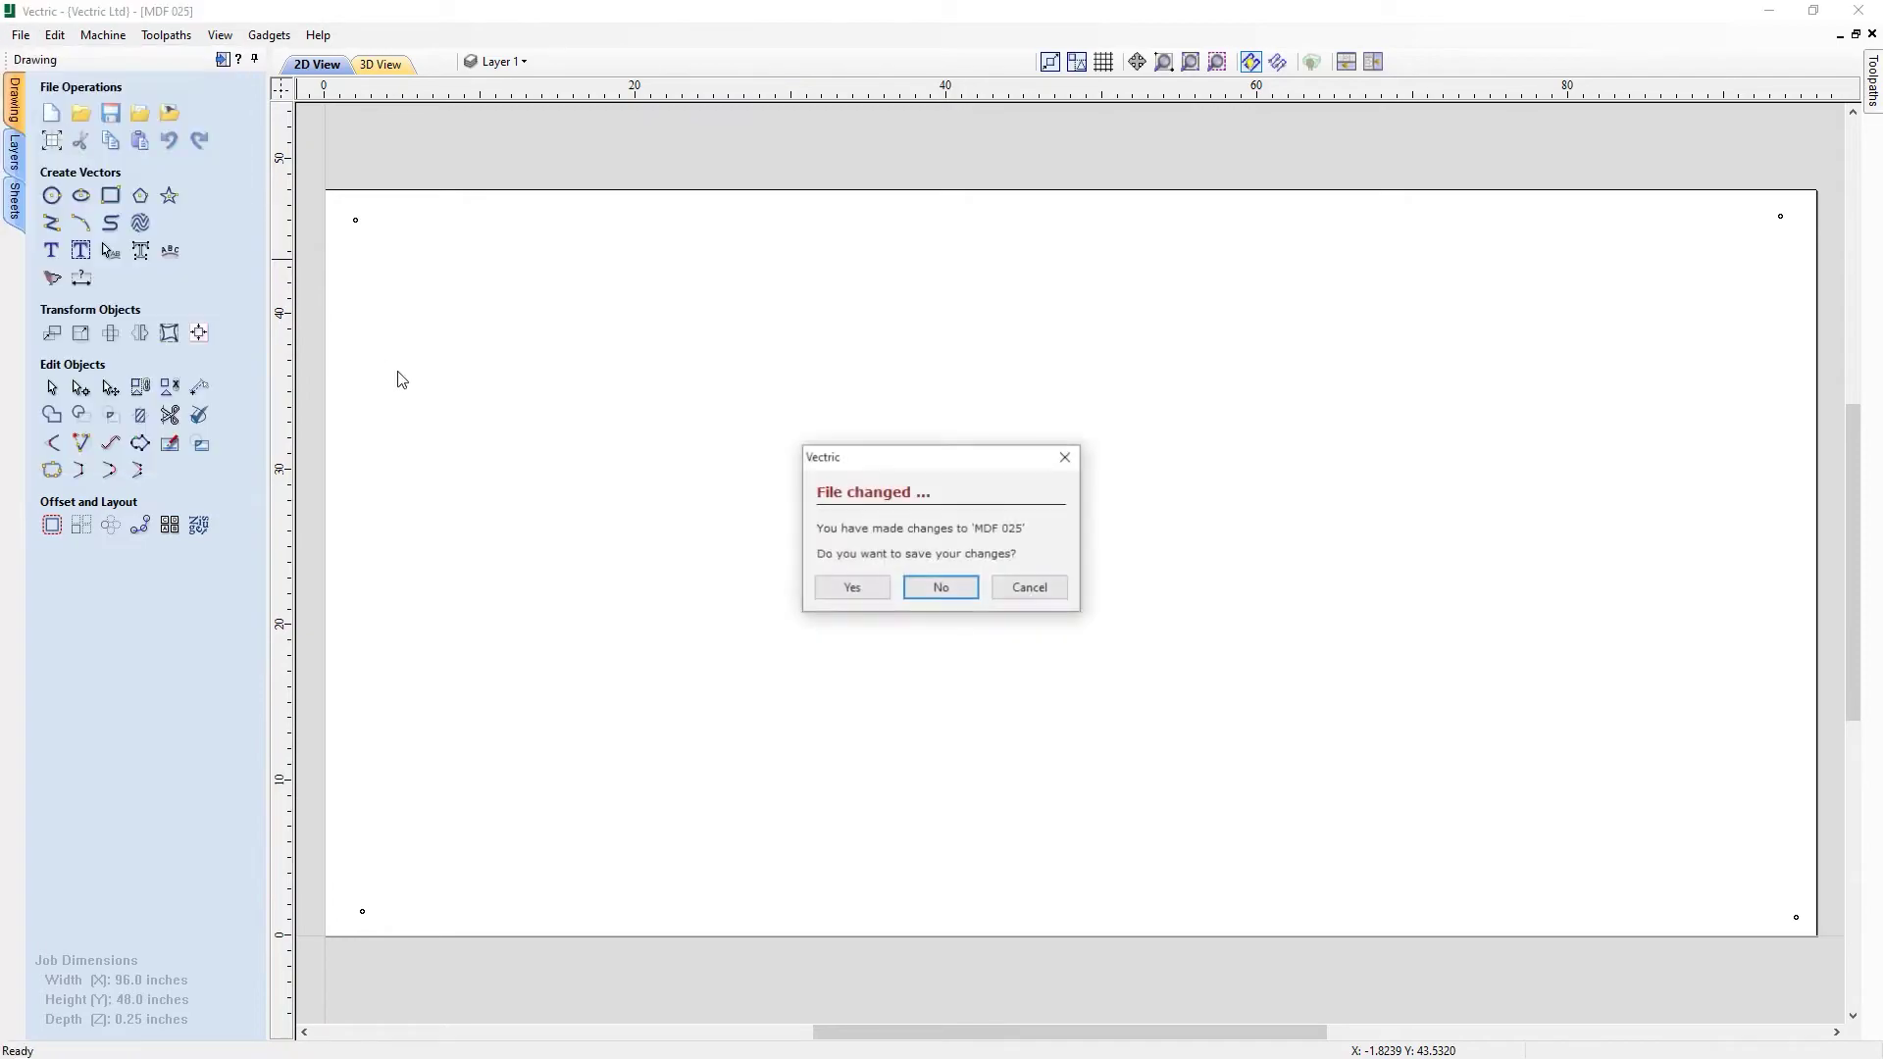
pyautogui.click(942, 587)
# Step: Open Initial Concept.crv from the Kids Bedroom Signs folder
pyautogui.click(127, 266)
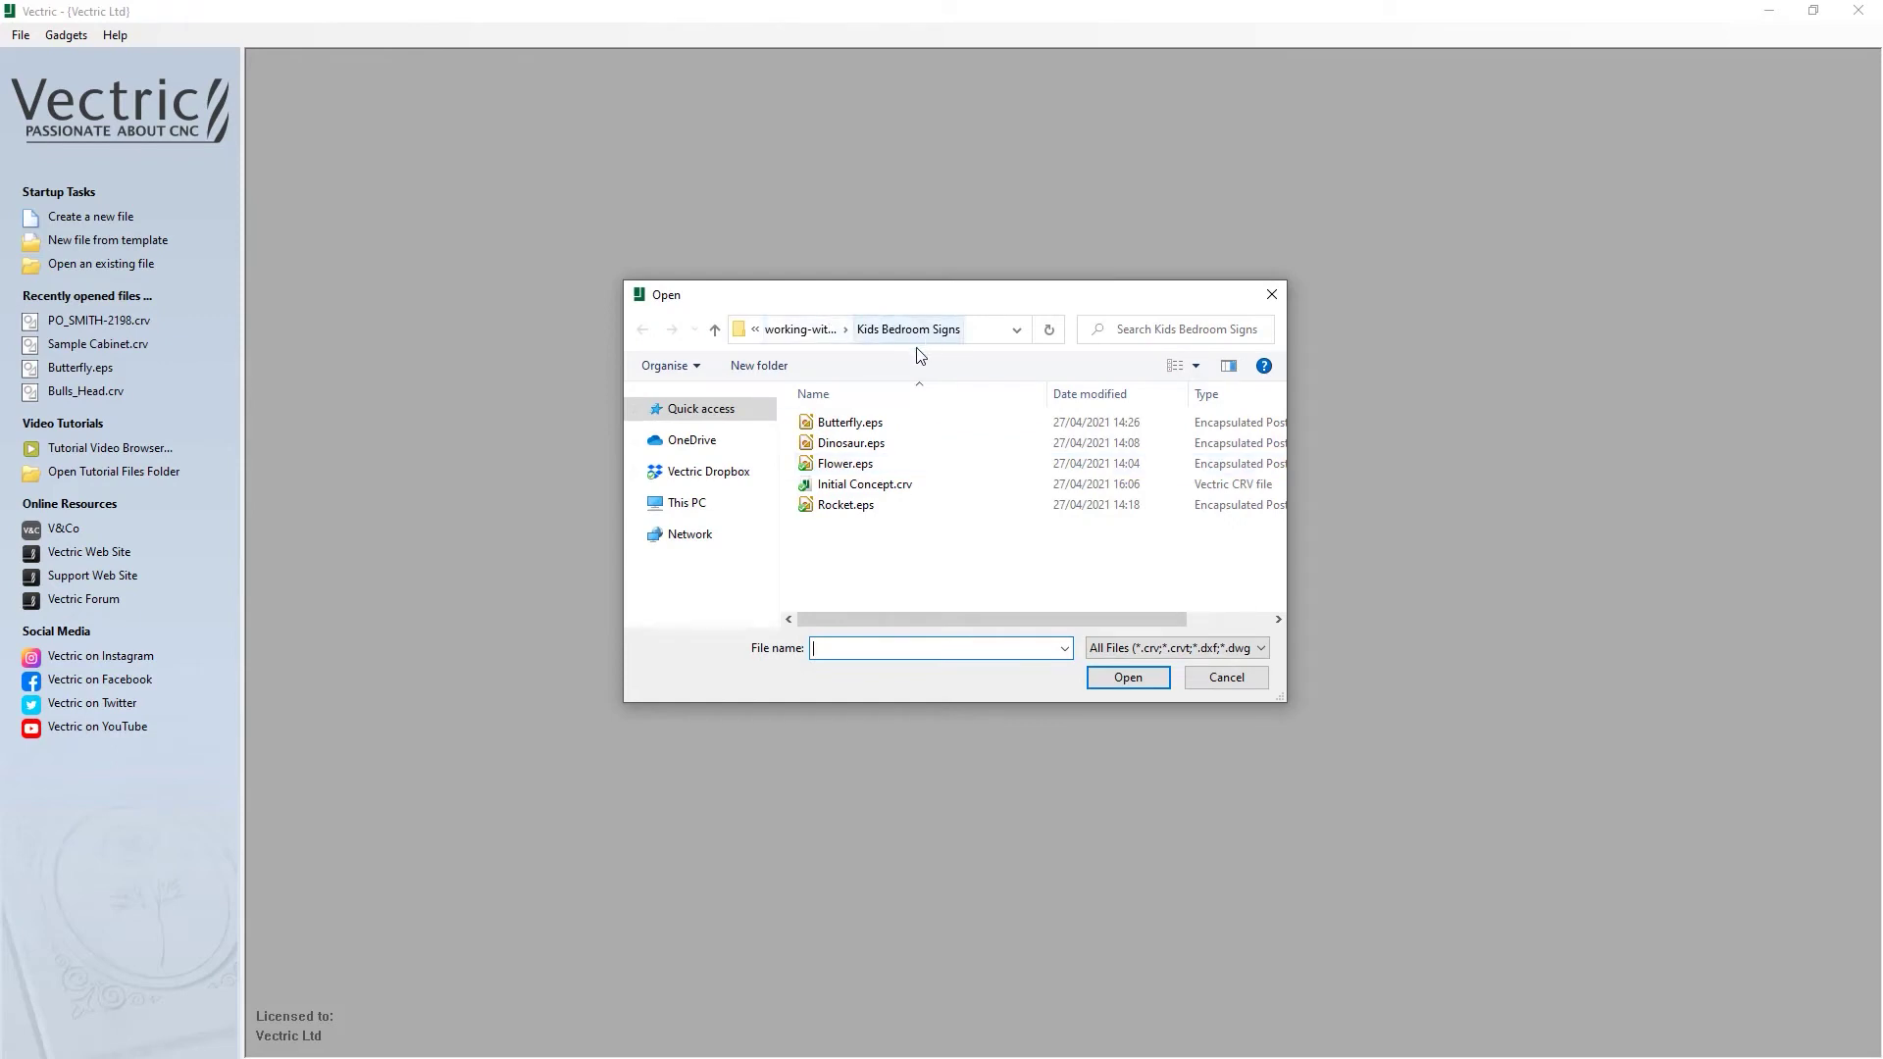
pyautogui.click(859, 497)
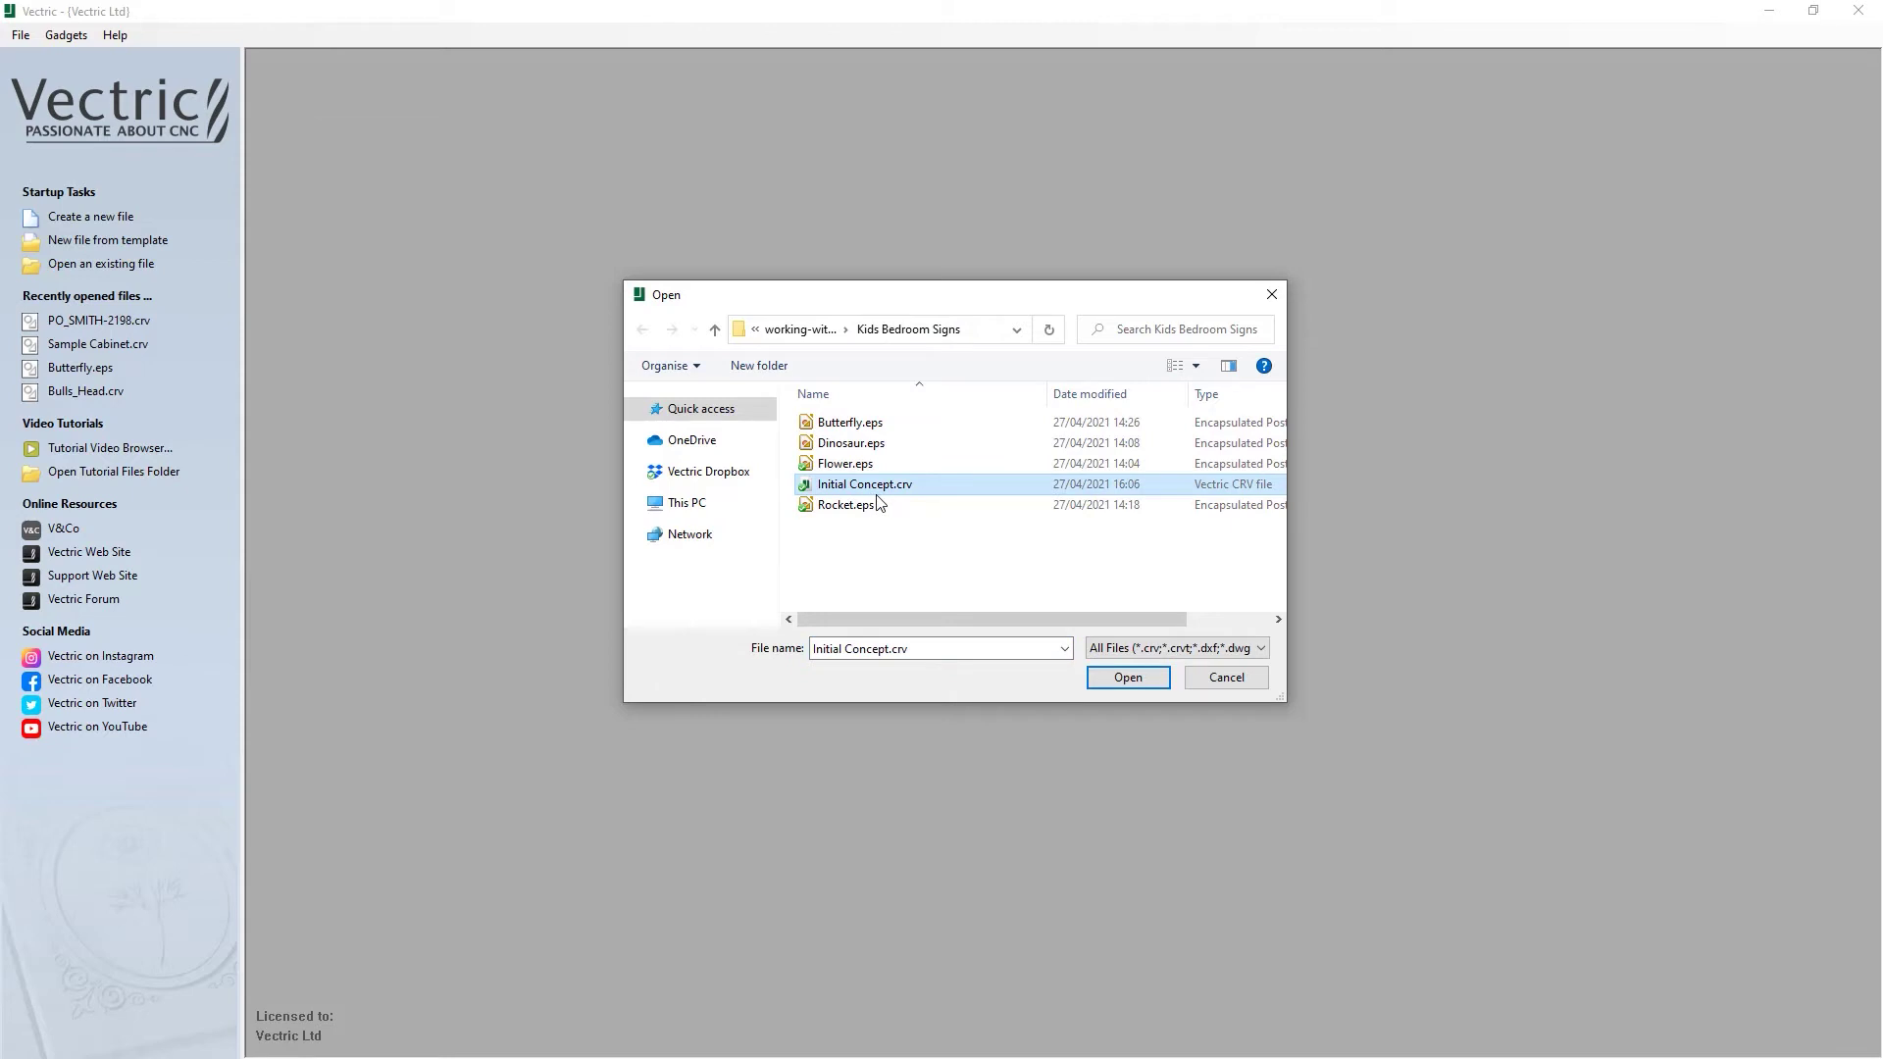
pyautogui.click(1128, 677)
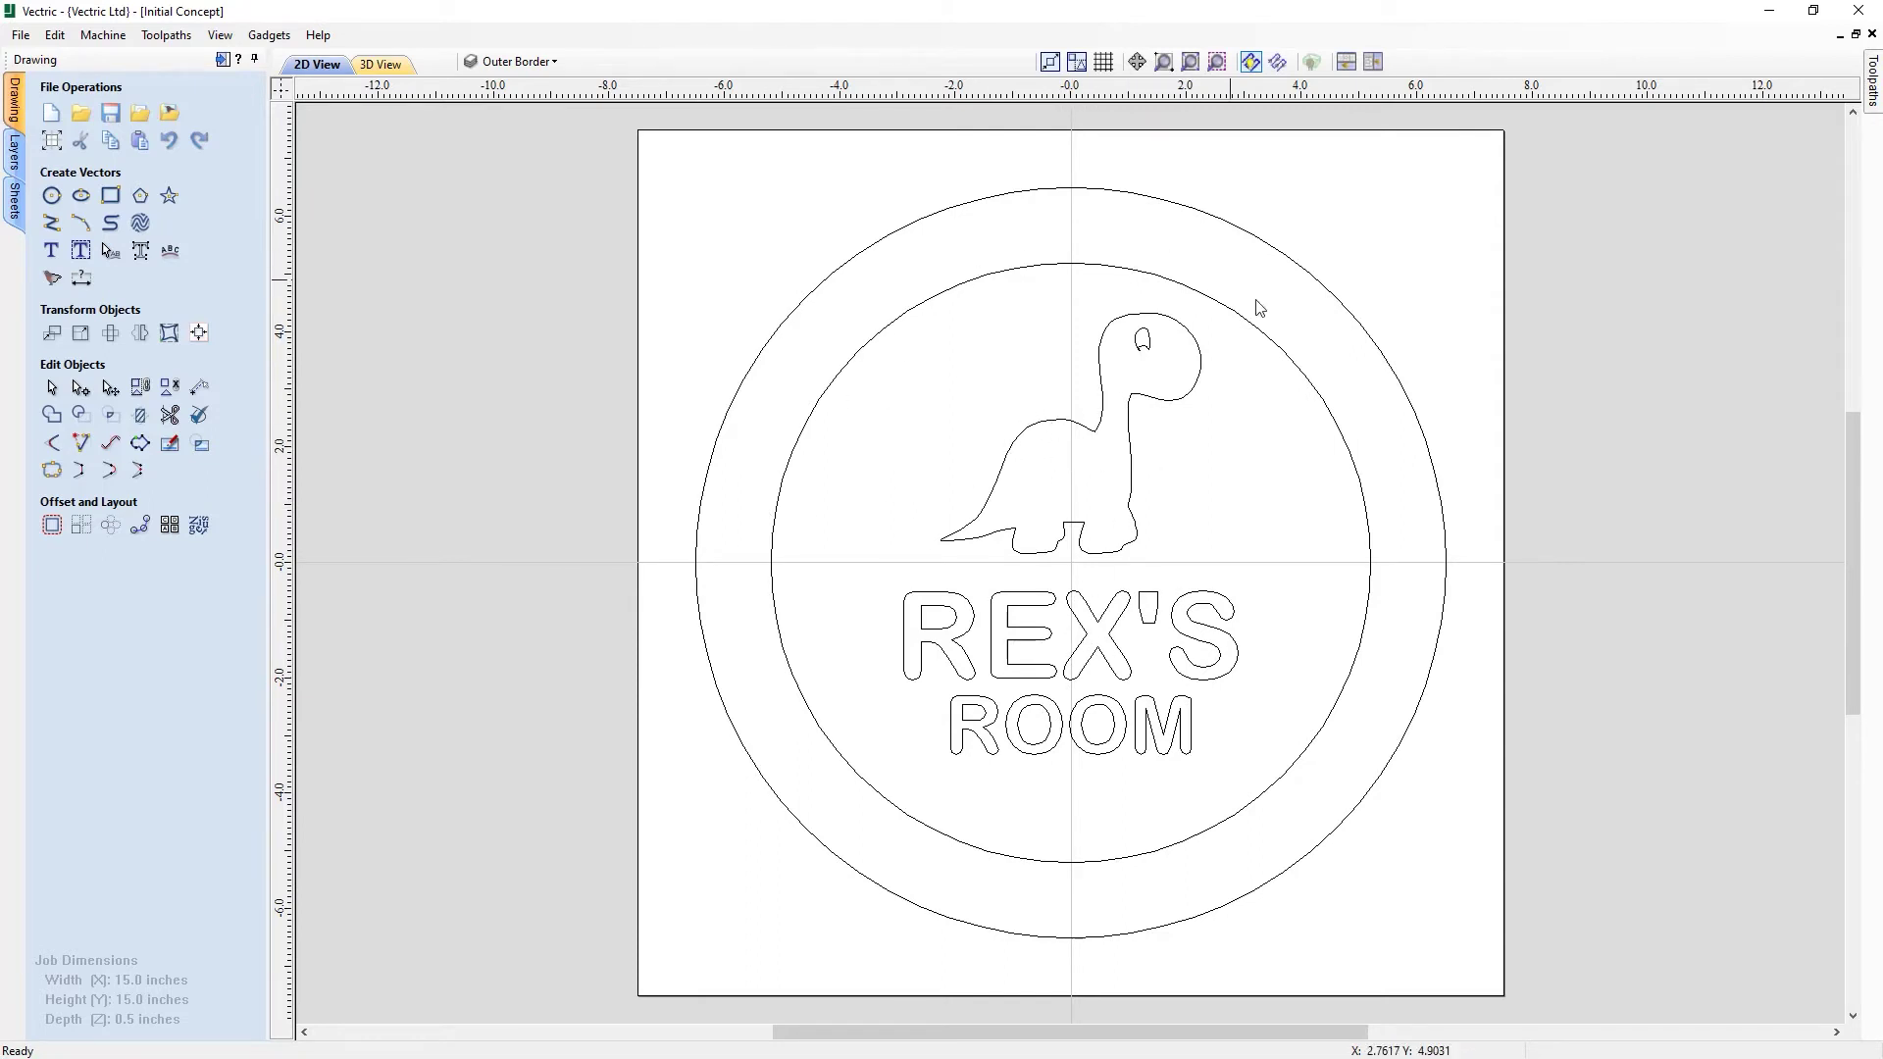
# Step: Review the sign's layer list, then unpin the Drawing panel to reveal the Toolpaths panel
pyautogui.click(520, 61)
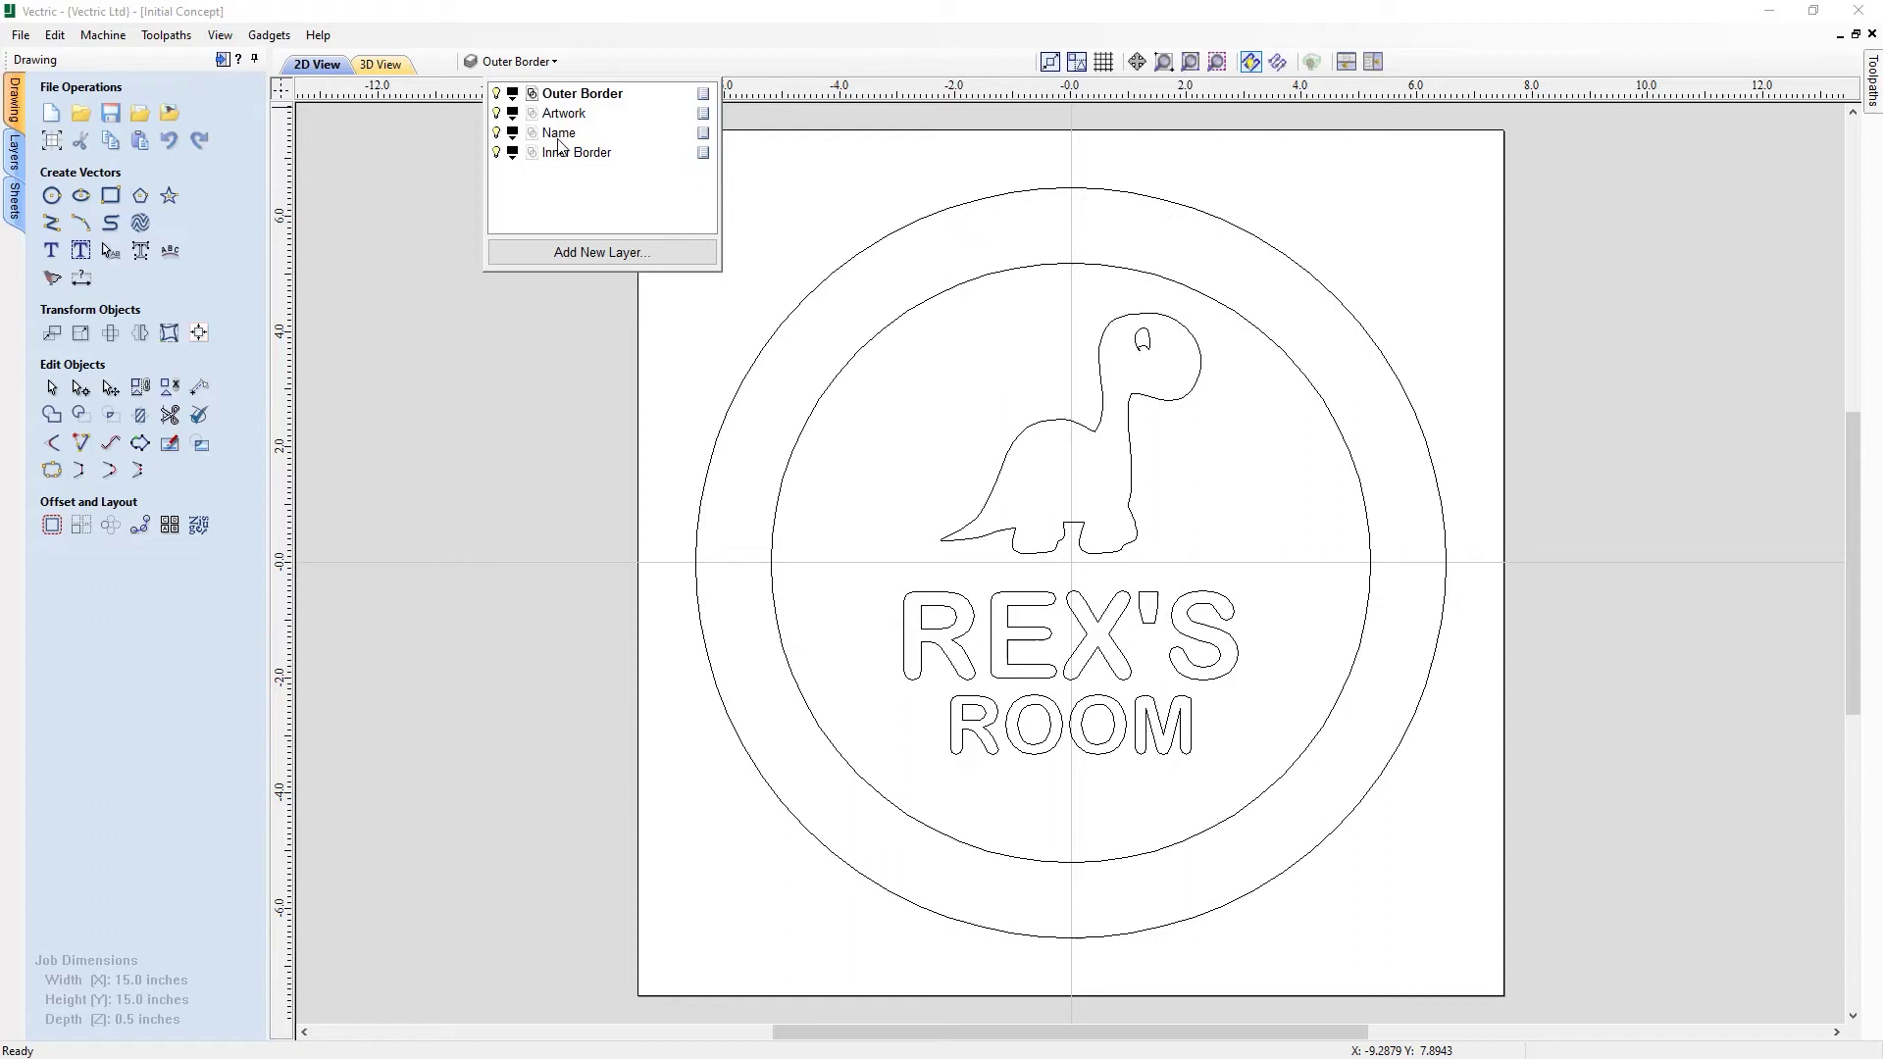
pyautogui.click(593, 416)
pyautogui.click(222, 61)
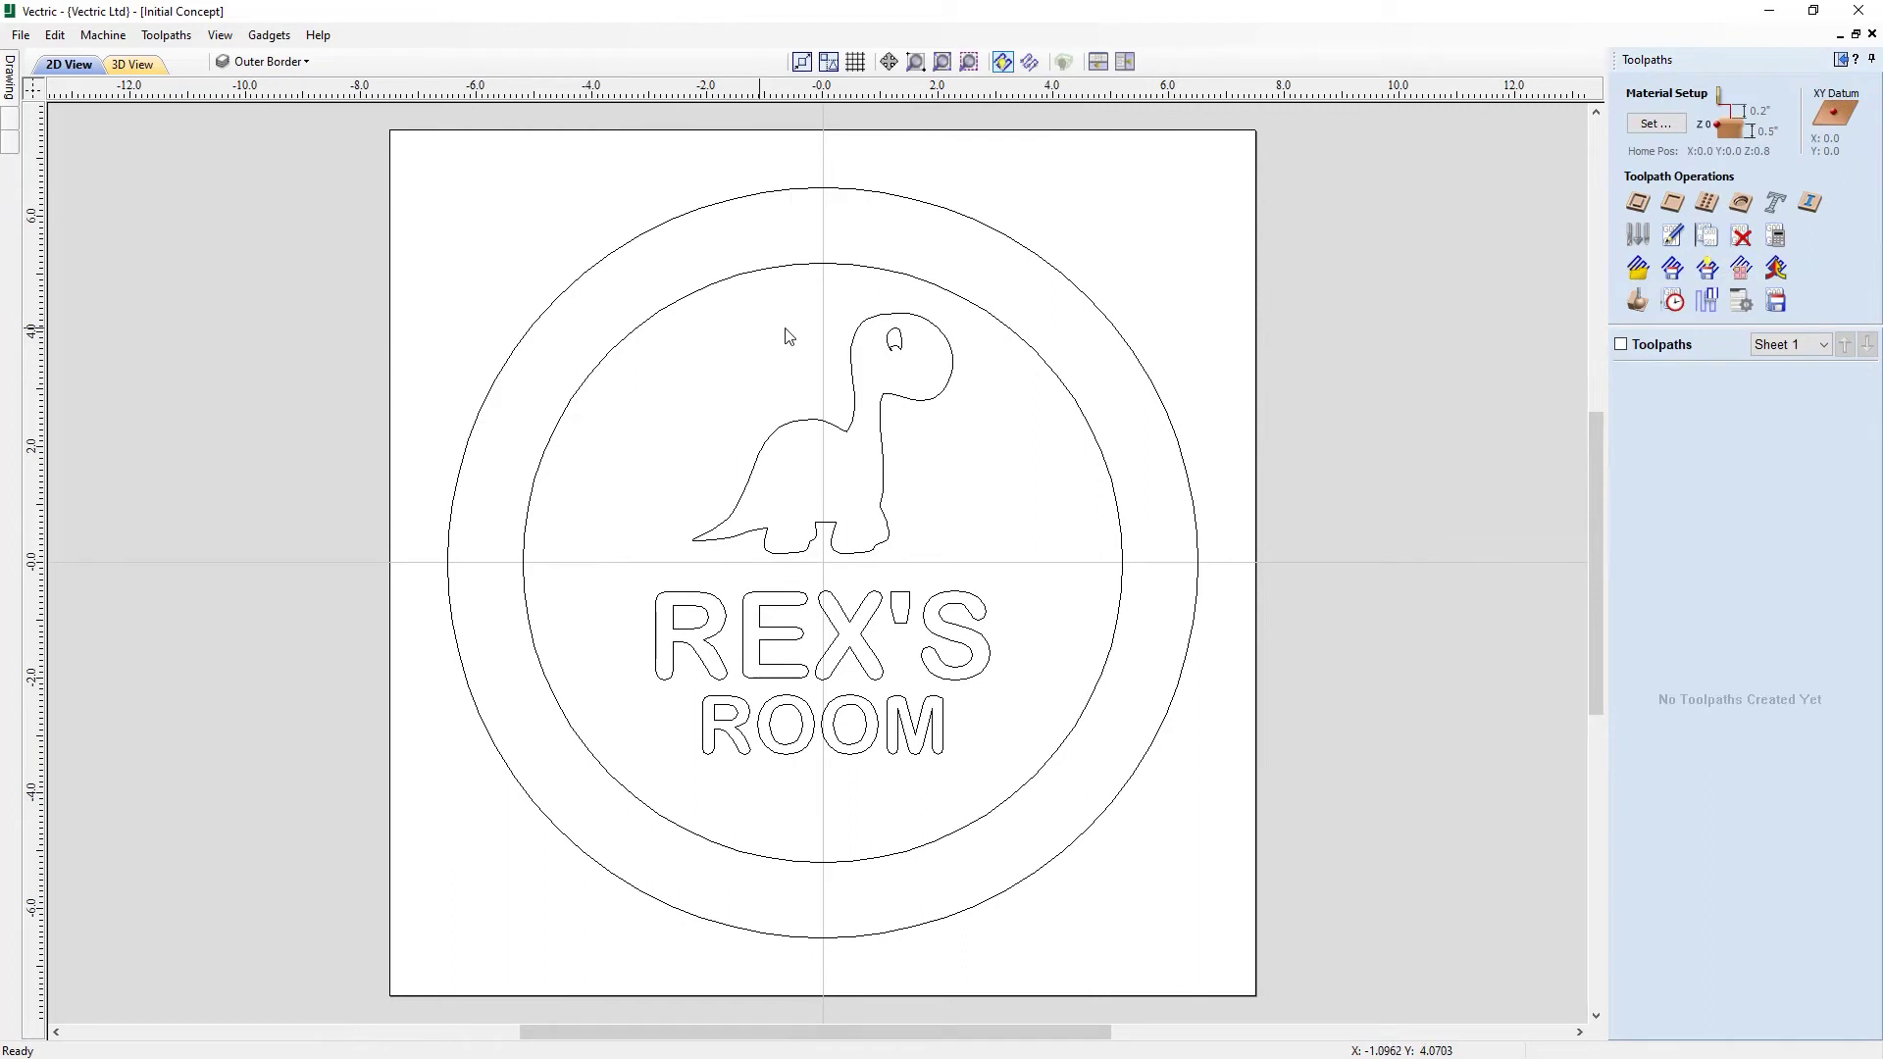
# Step: Start a new Pocket 1 toolpath and bring up the Vector Selector for layer-based selection
pyautogui.click(1671, 206)
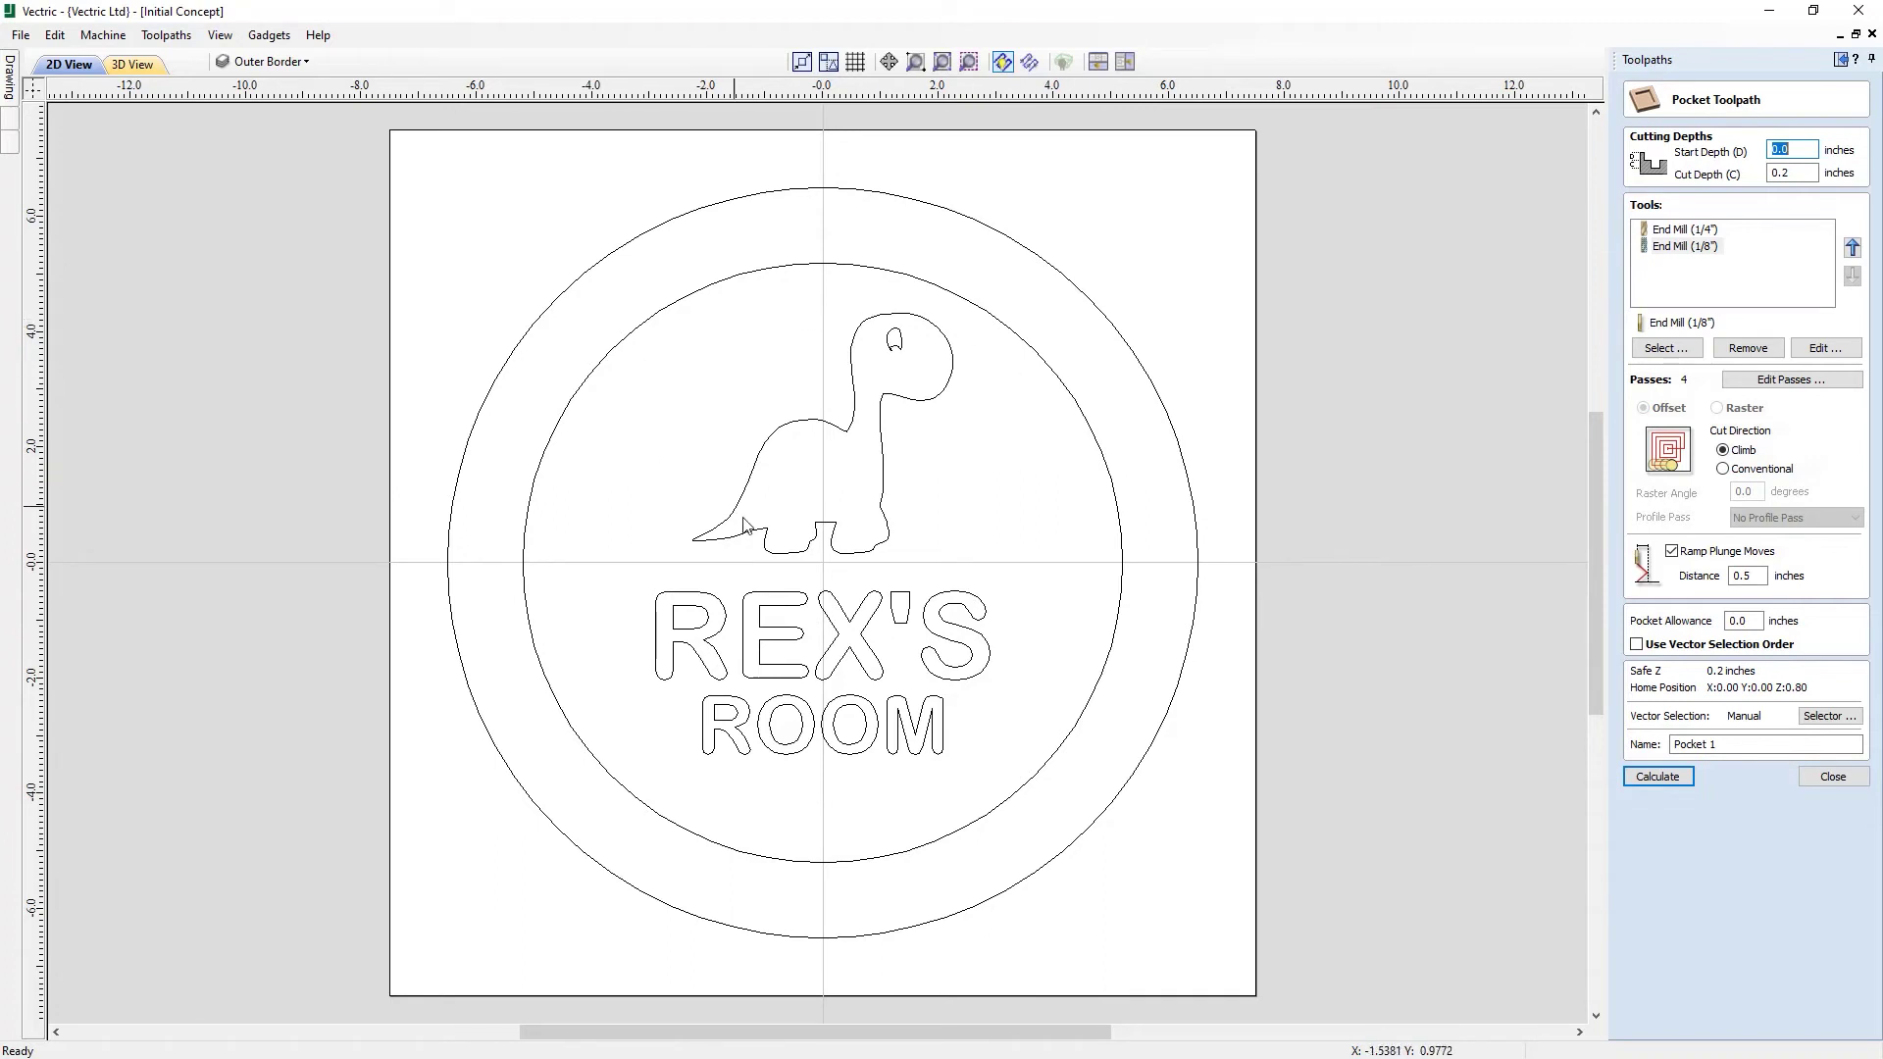
pyautogui.click(1825, 721)
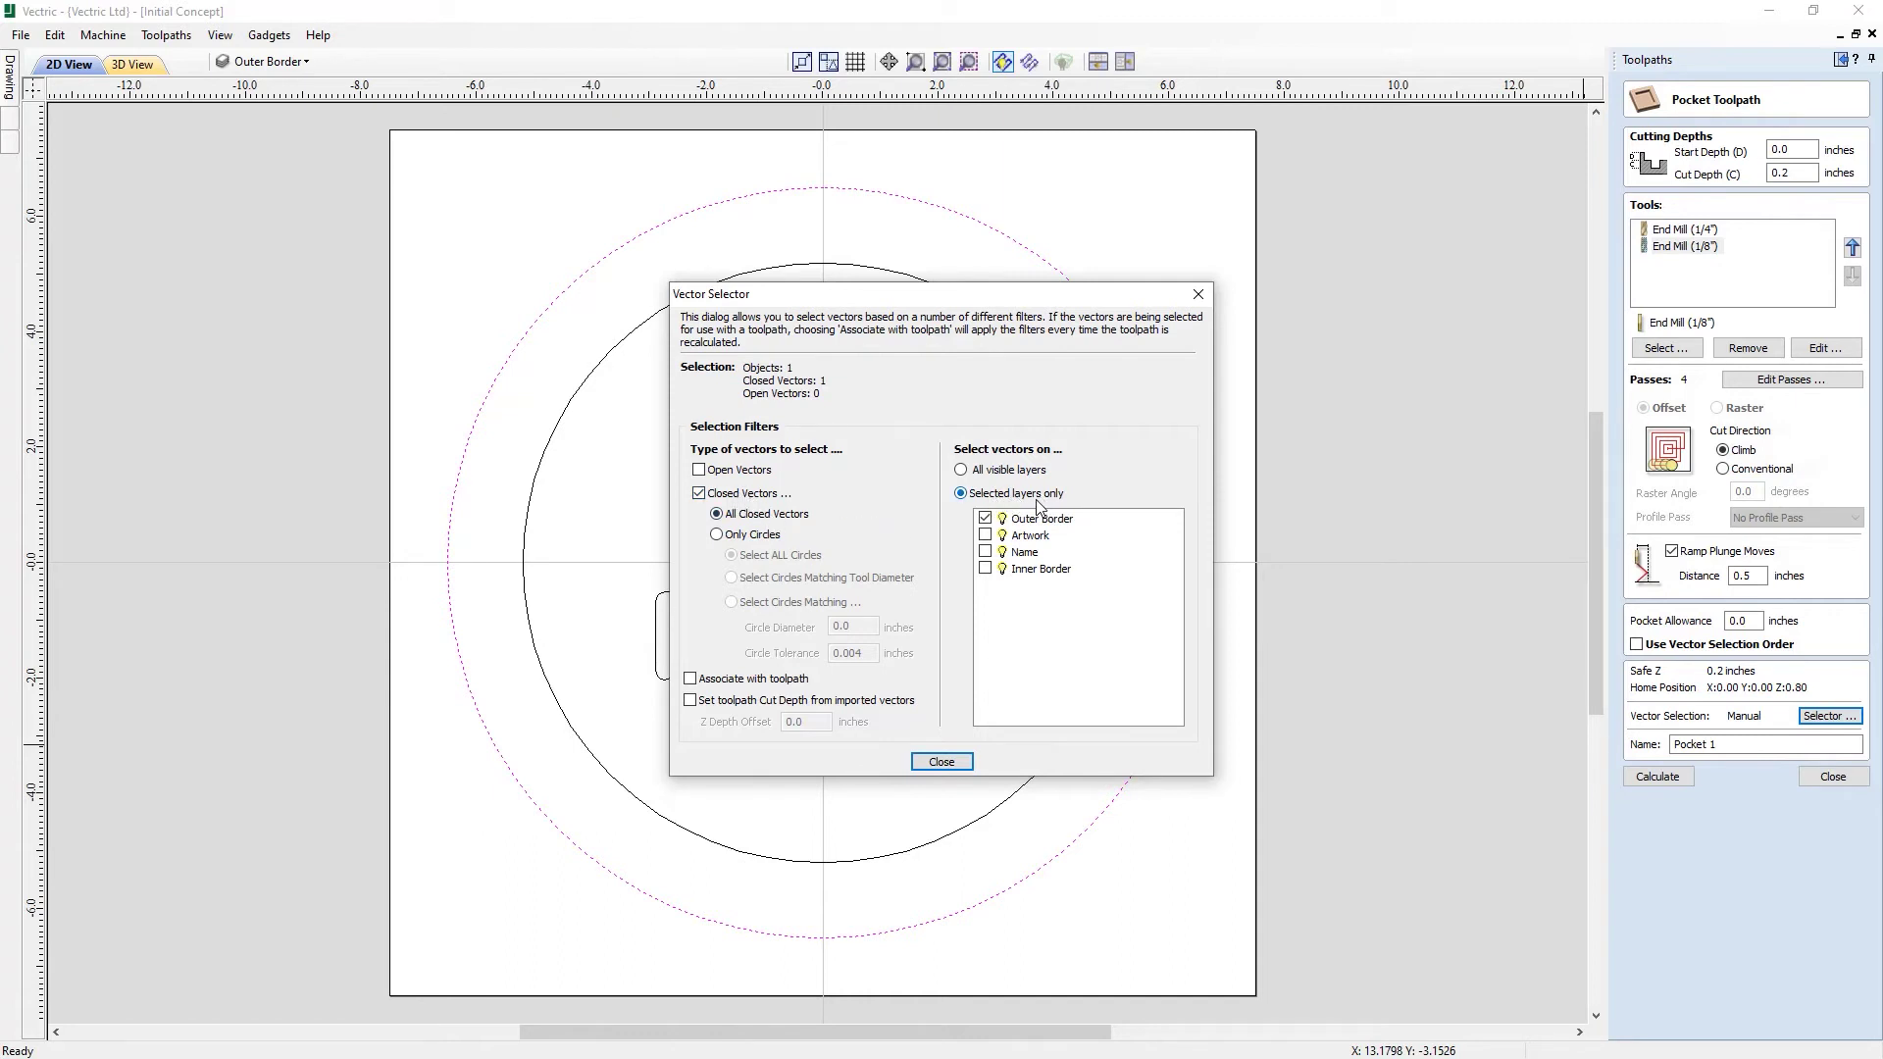
# Step: Swap Outer Border for Inner Border in Pocket 1's vector layers, keeping Artwork and Name
pyautogui.click(985, 518)
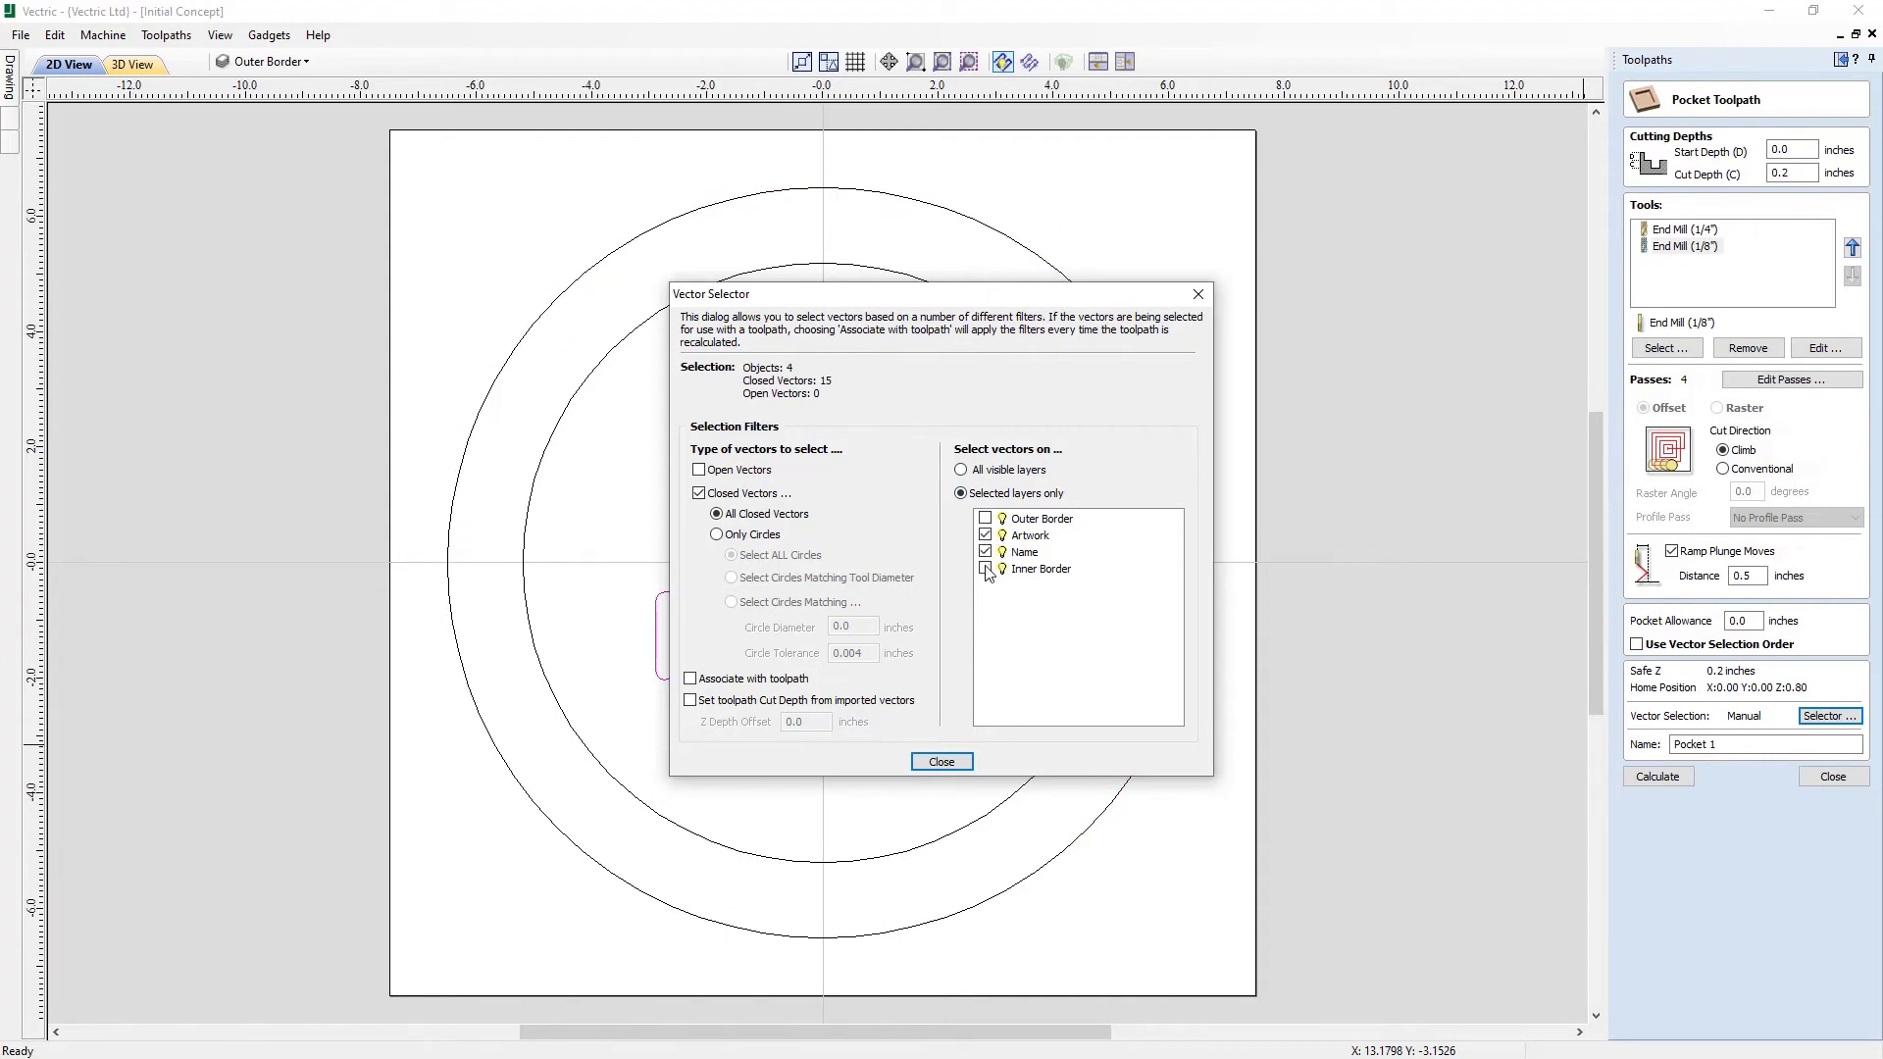
pyautogui.click(986, 569)
pyautogui.moveTo(976, 300); pyautogui.dragTo(1396, 267)
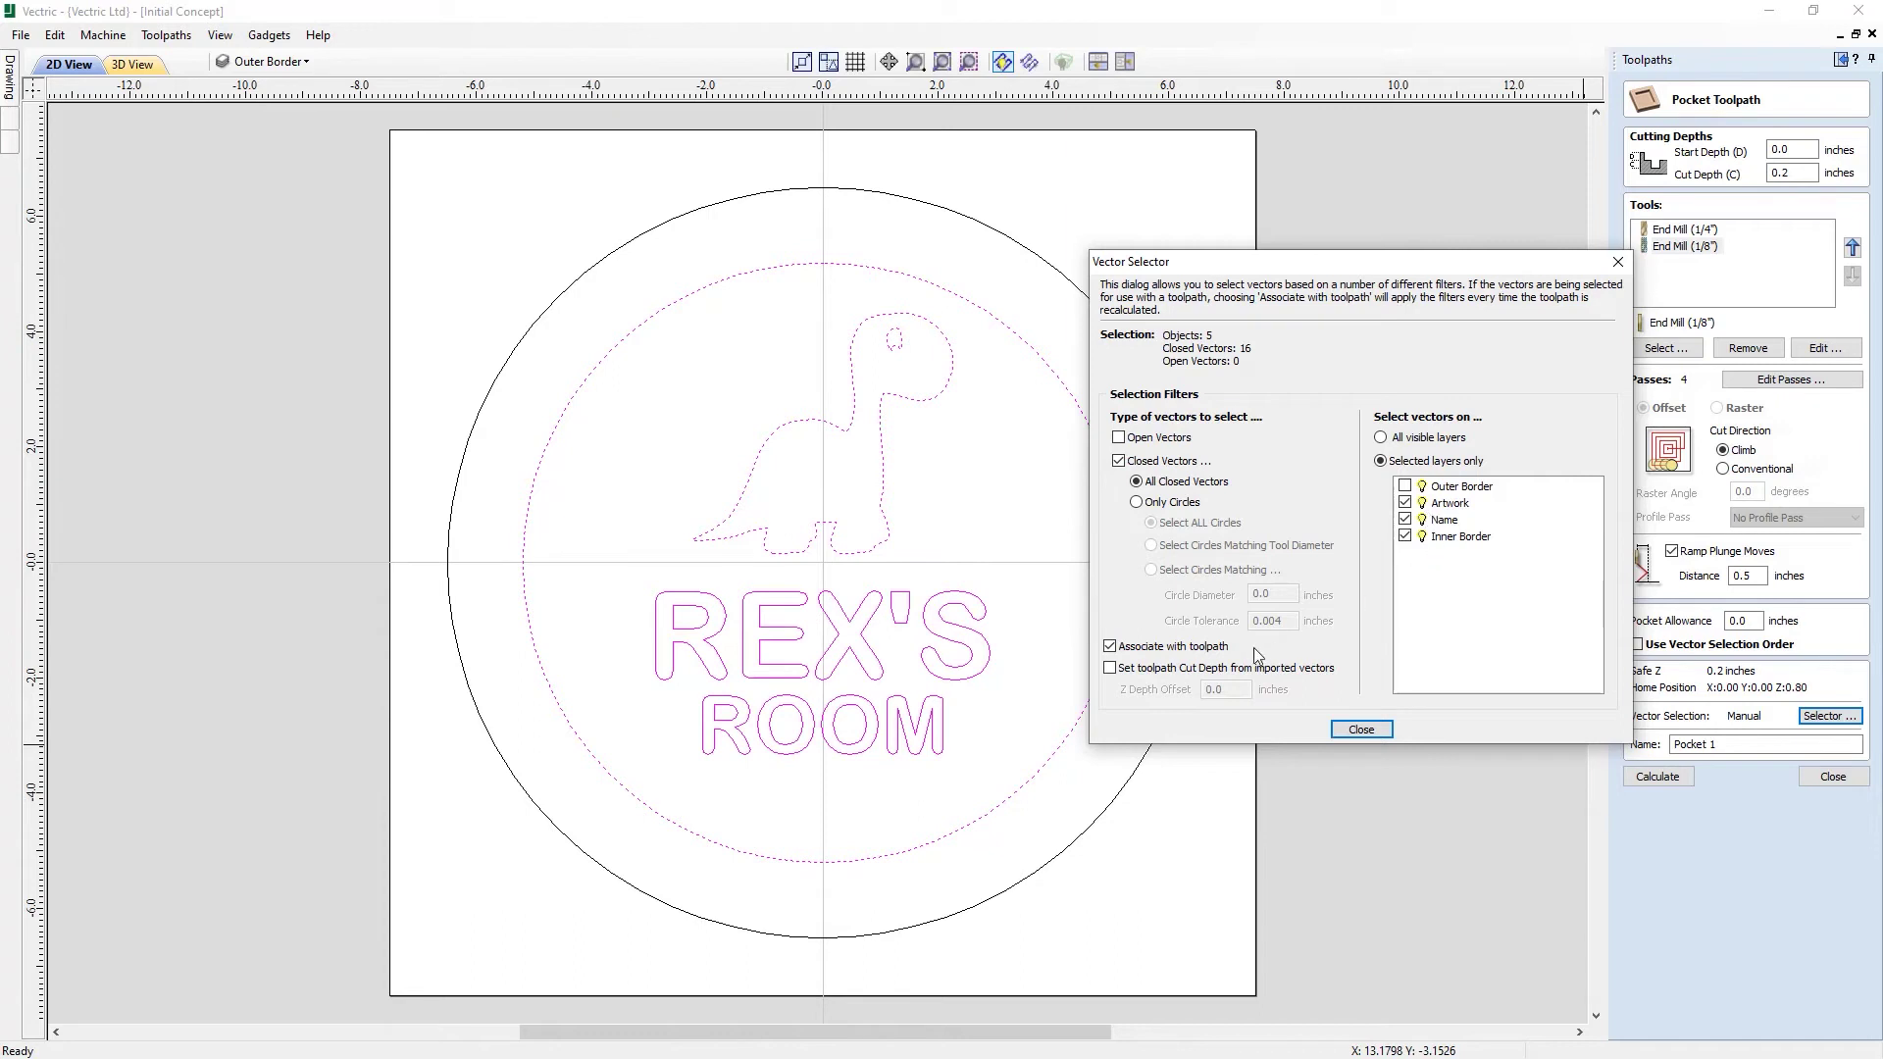
pyautogui.click(1360, 731)
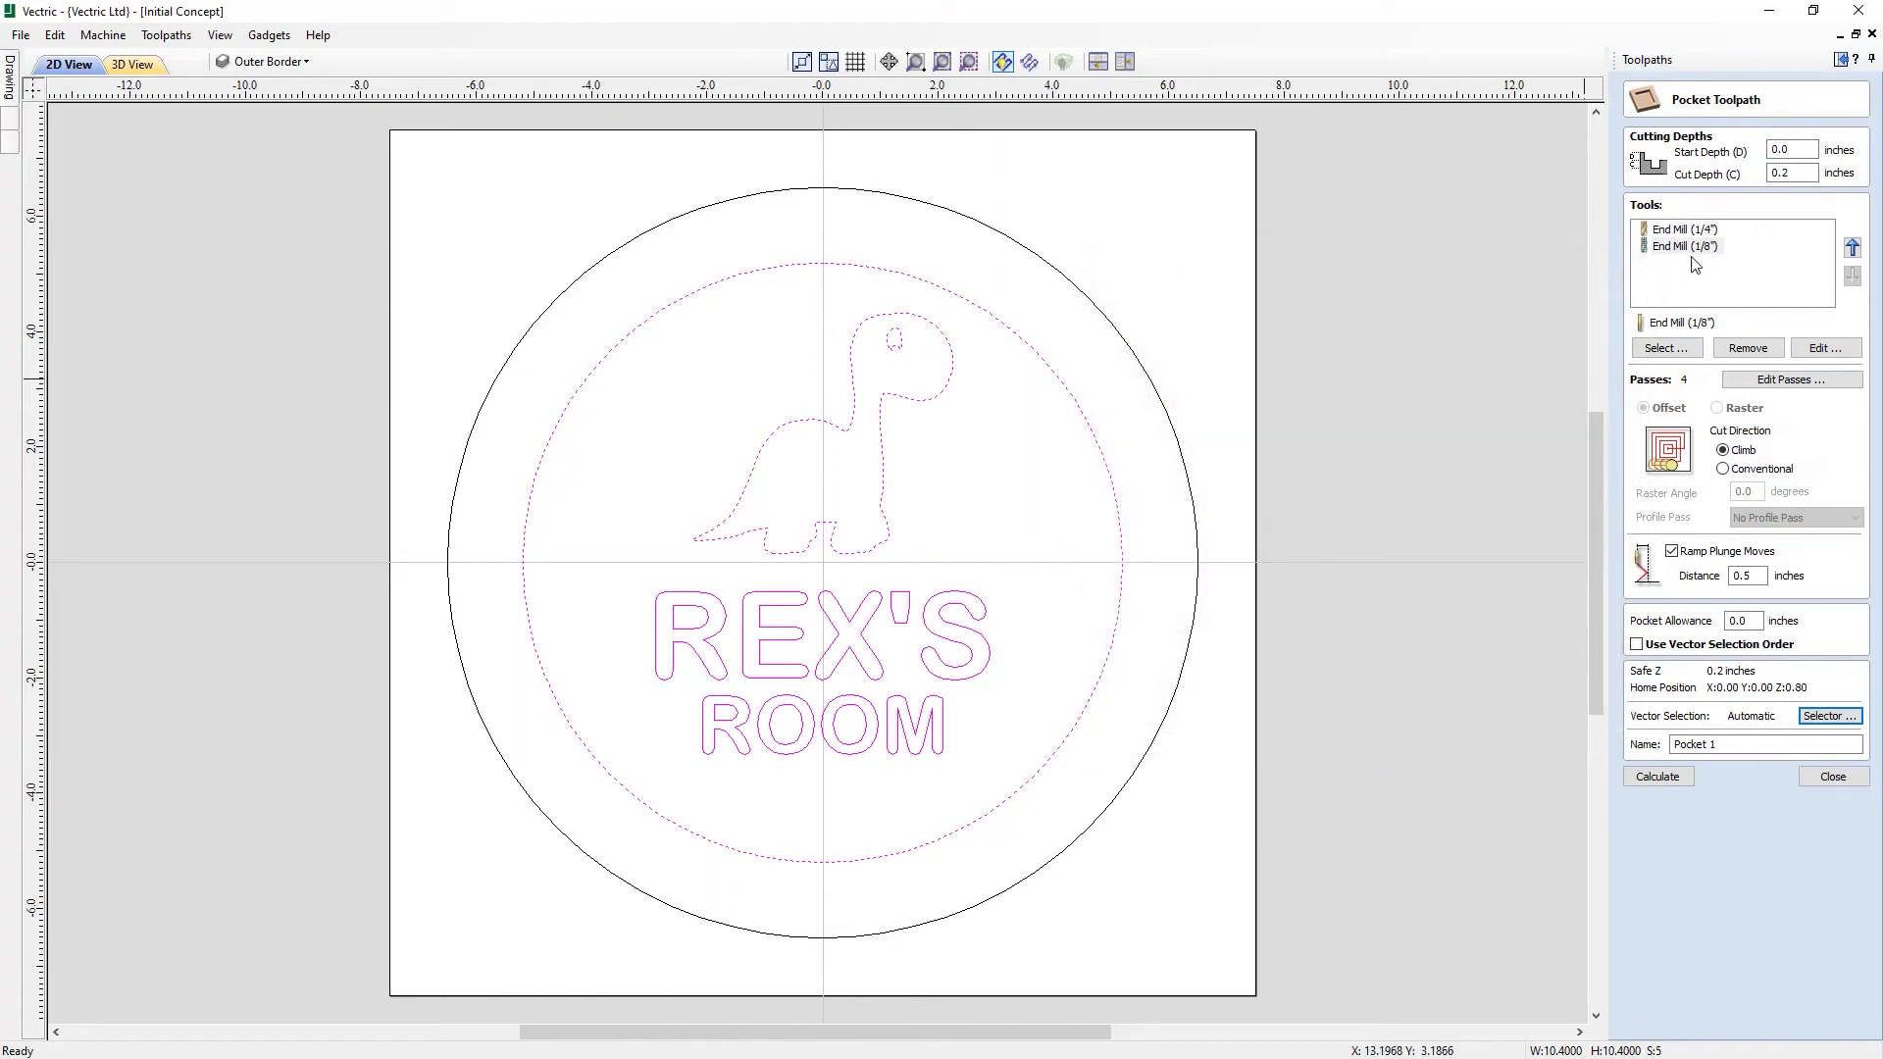
# Step: Calculate the pocket toolpath and set the machined-area fill colour to blue
pyautogui.click(1656, 776)
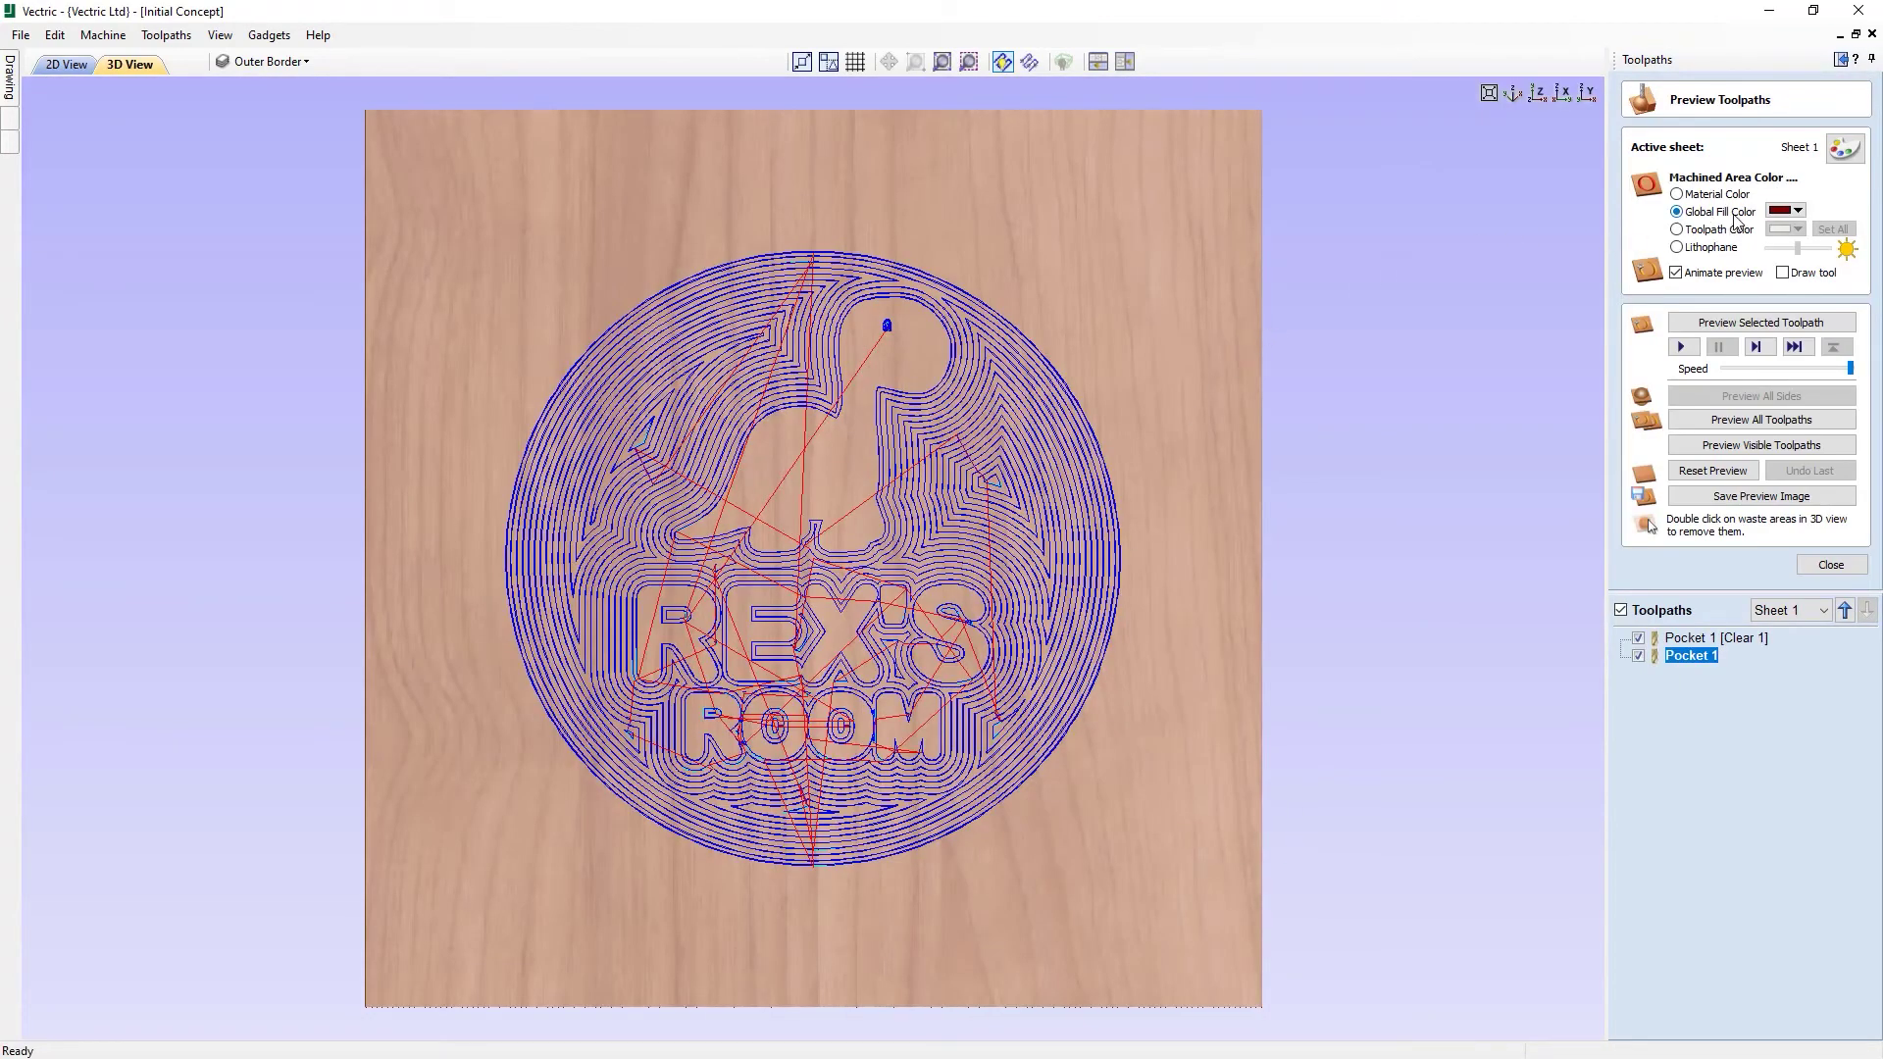
pyautogui.click(1799, 212)
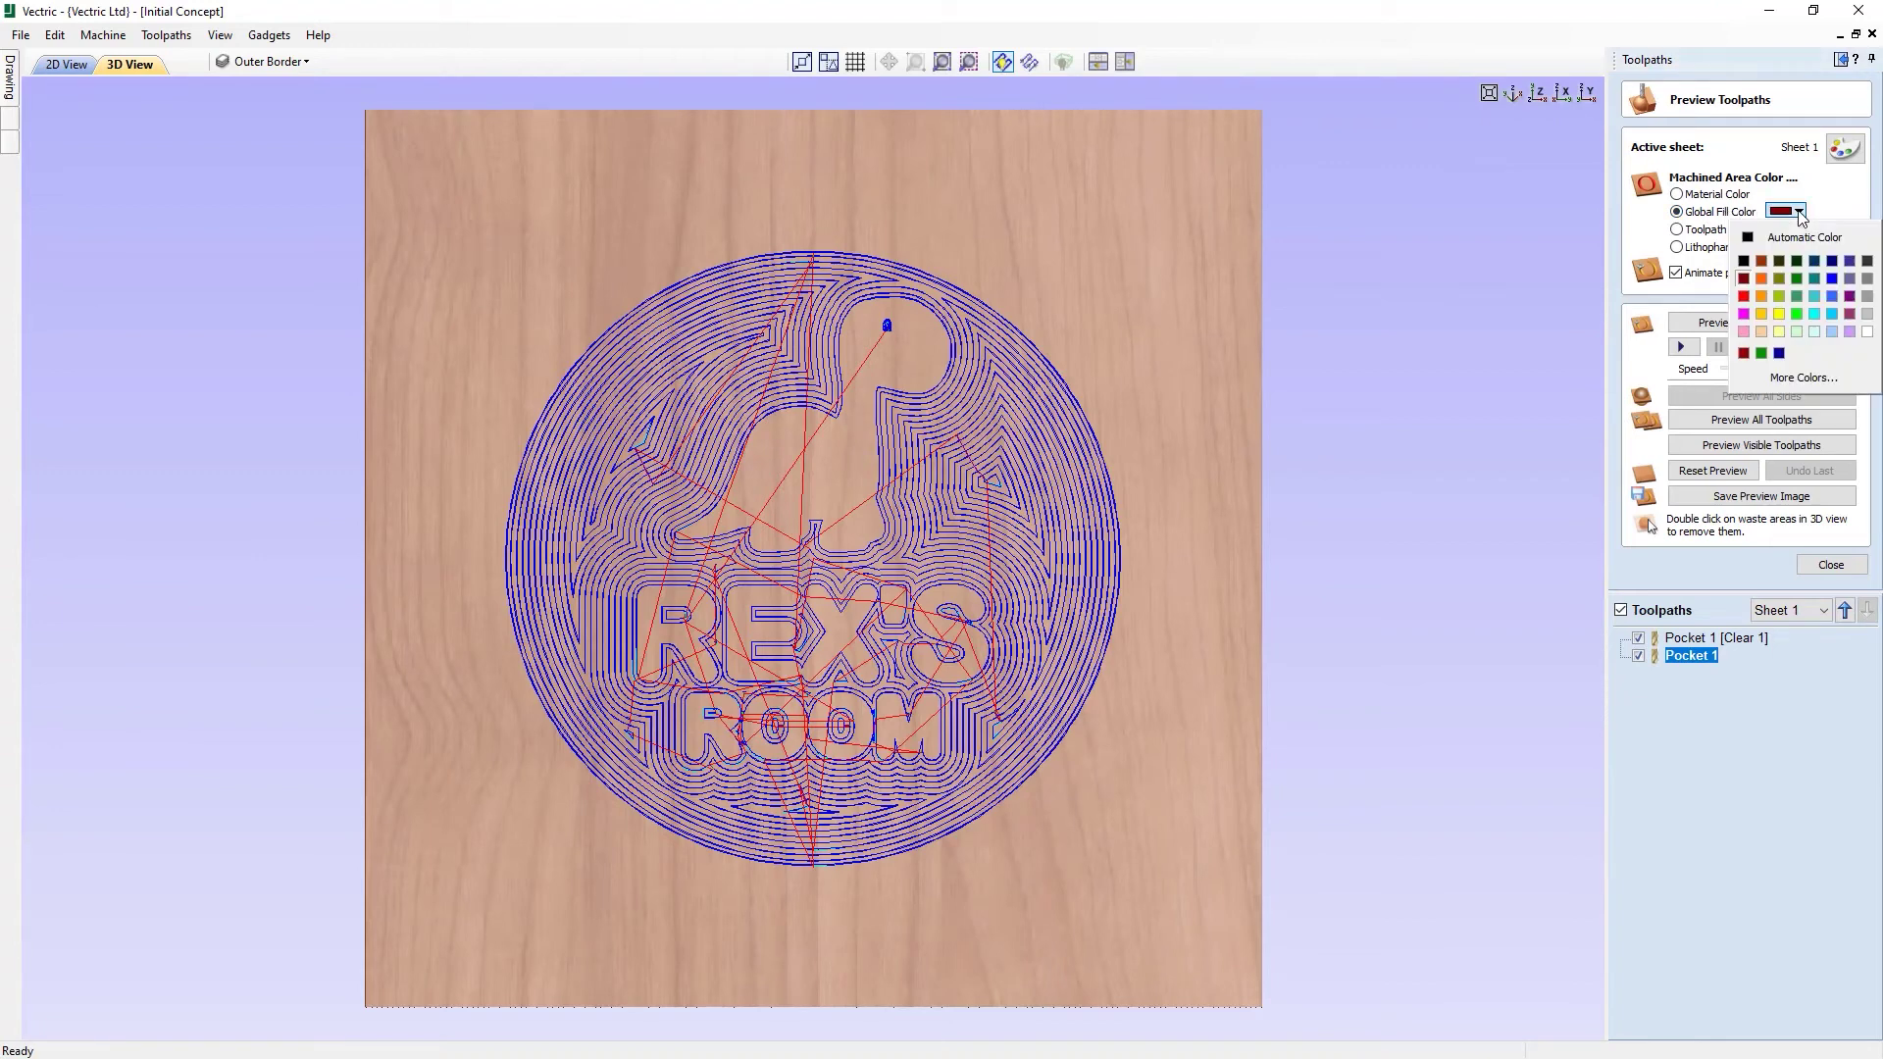
pyautogui.click(1833, 299)
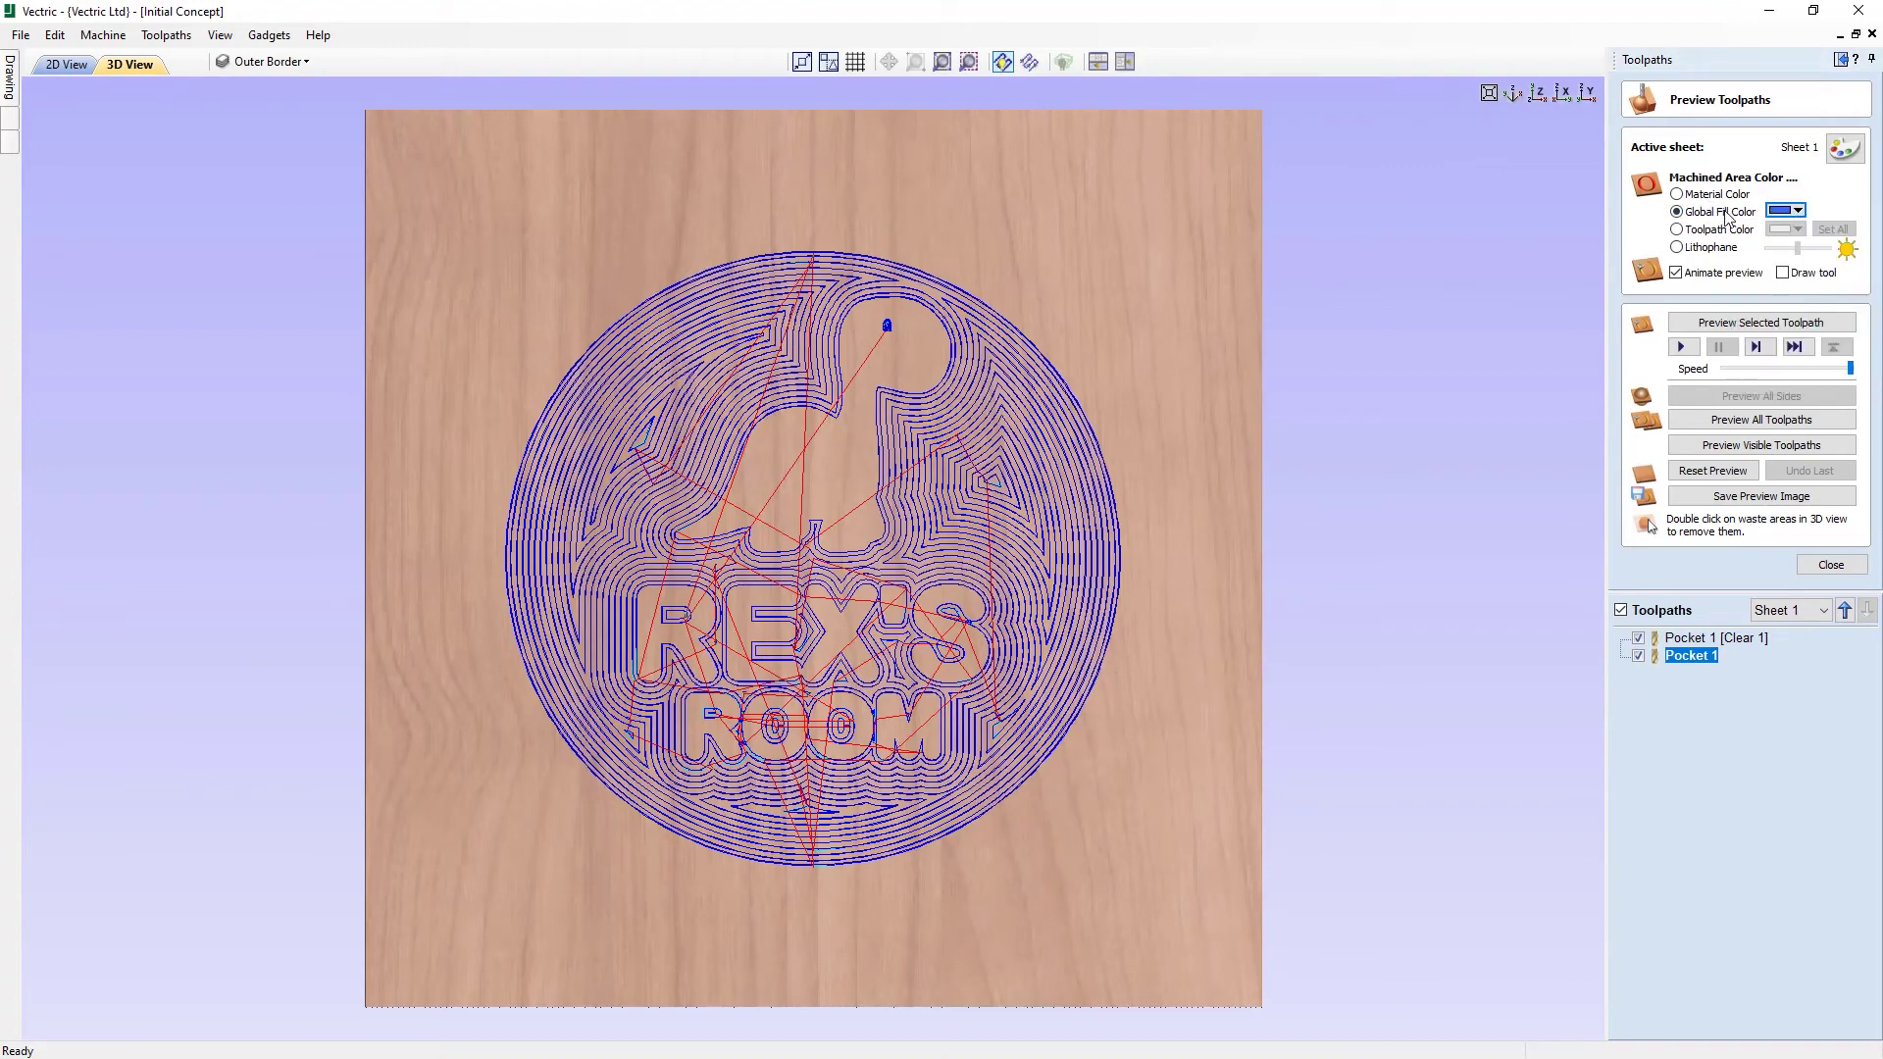
# Step: Preview the Pocket 1 [Clear 1] and Pocket 1 cuts, then tile the 2D and 3D views
pyautogui.click(1713, 643)
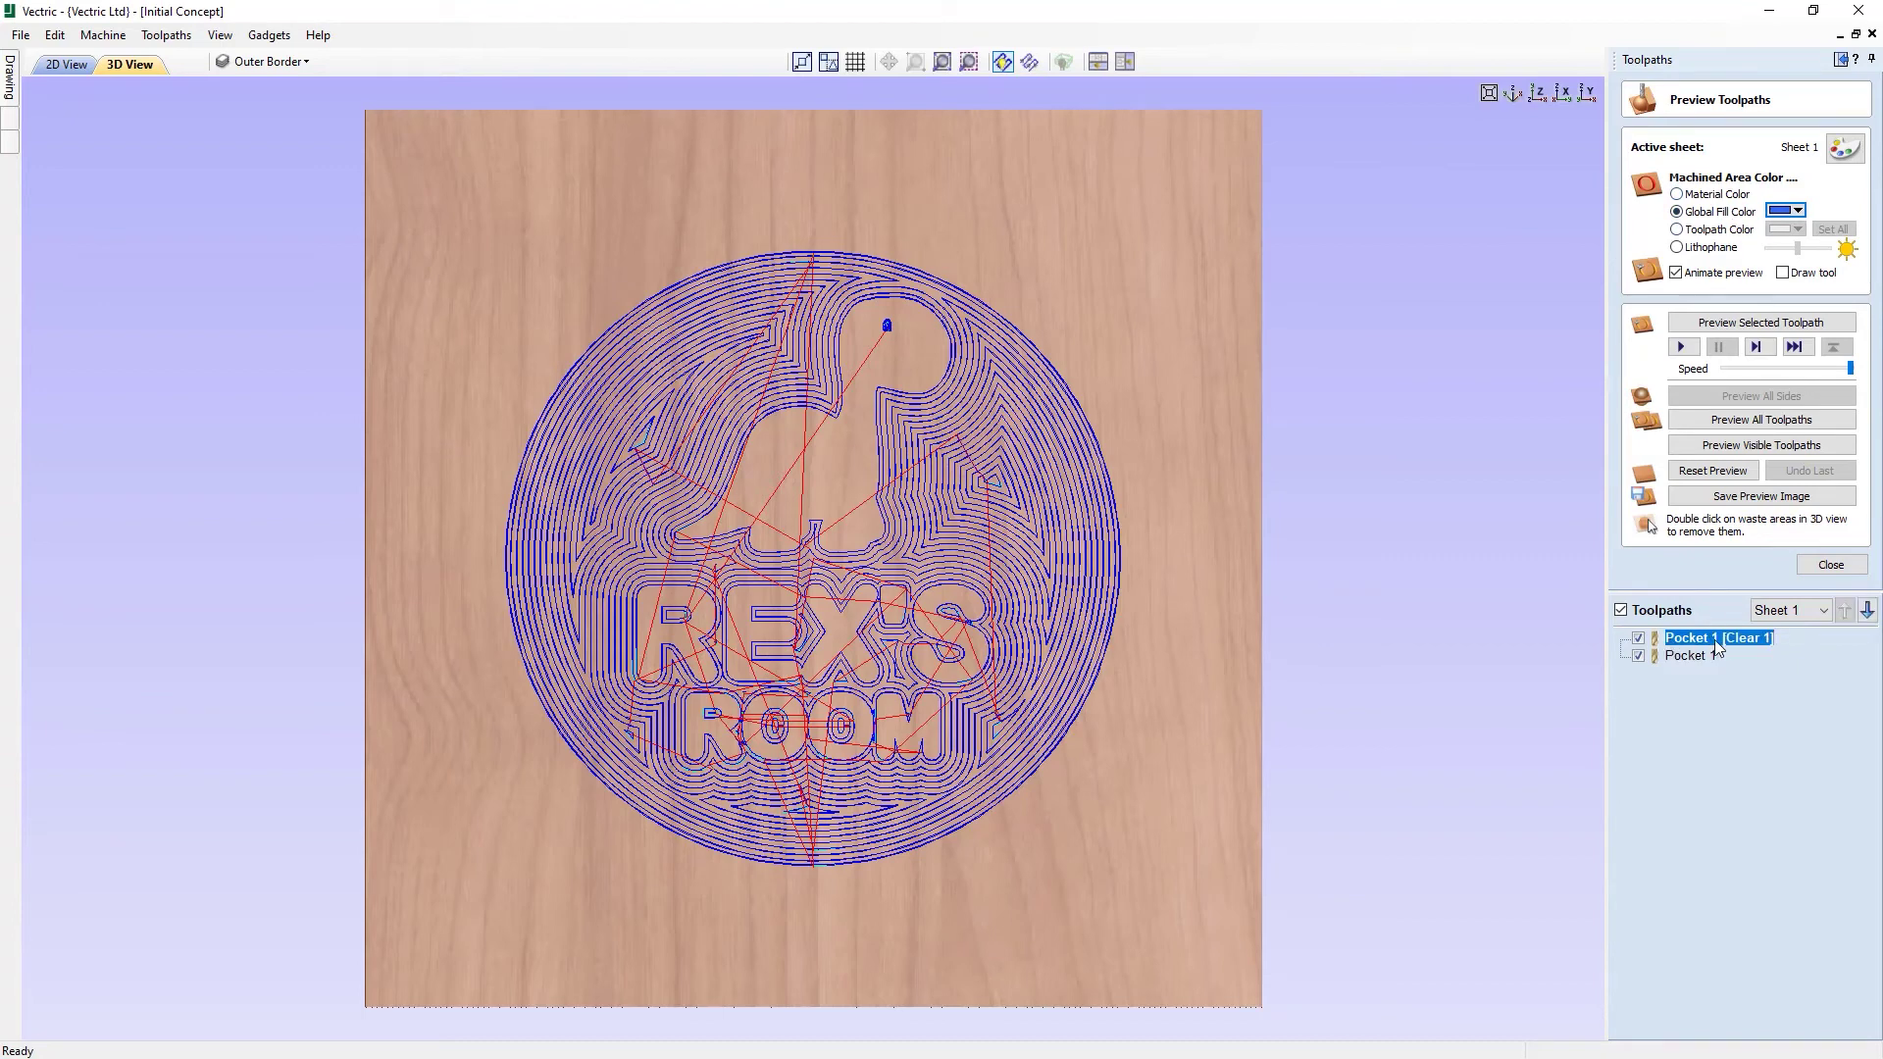
pyautogui.click(1756, 323)
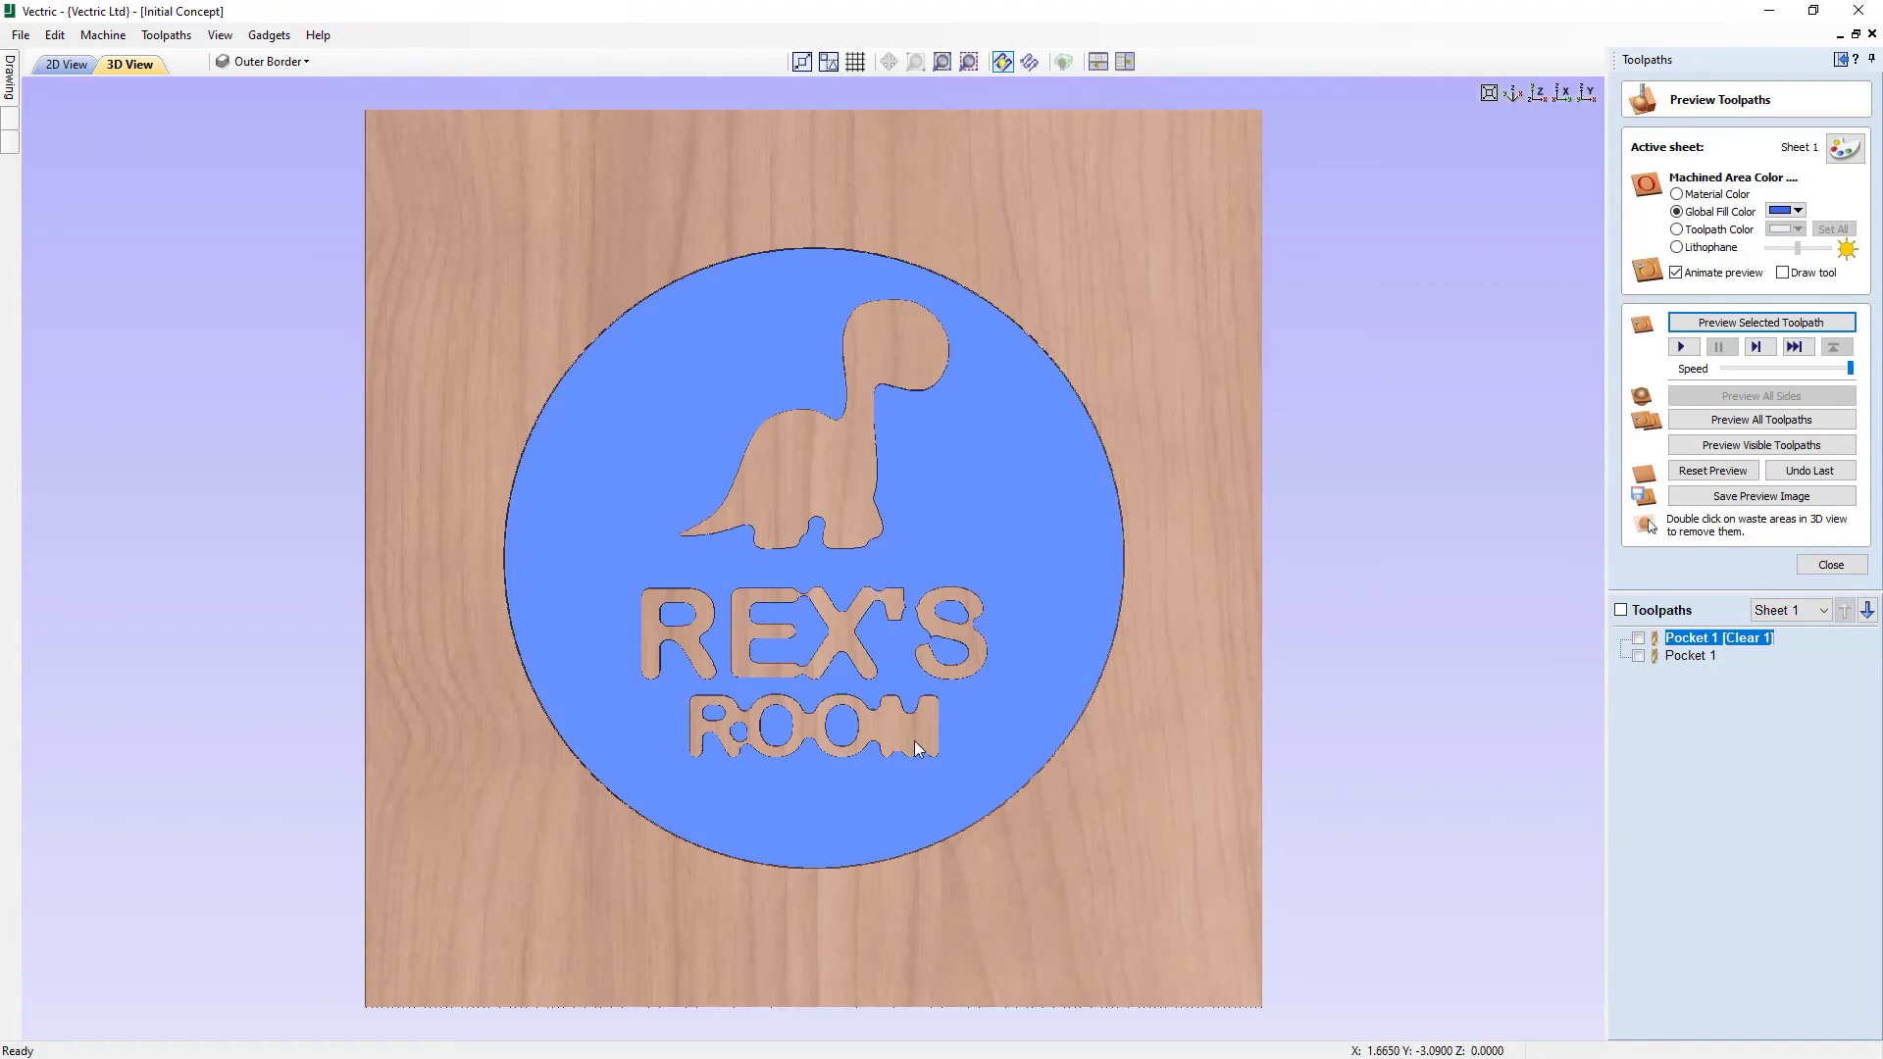
pyautogui.click(1691, 656)
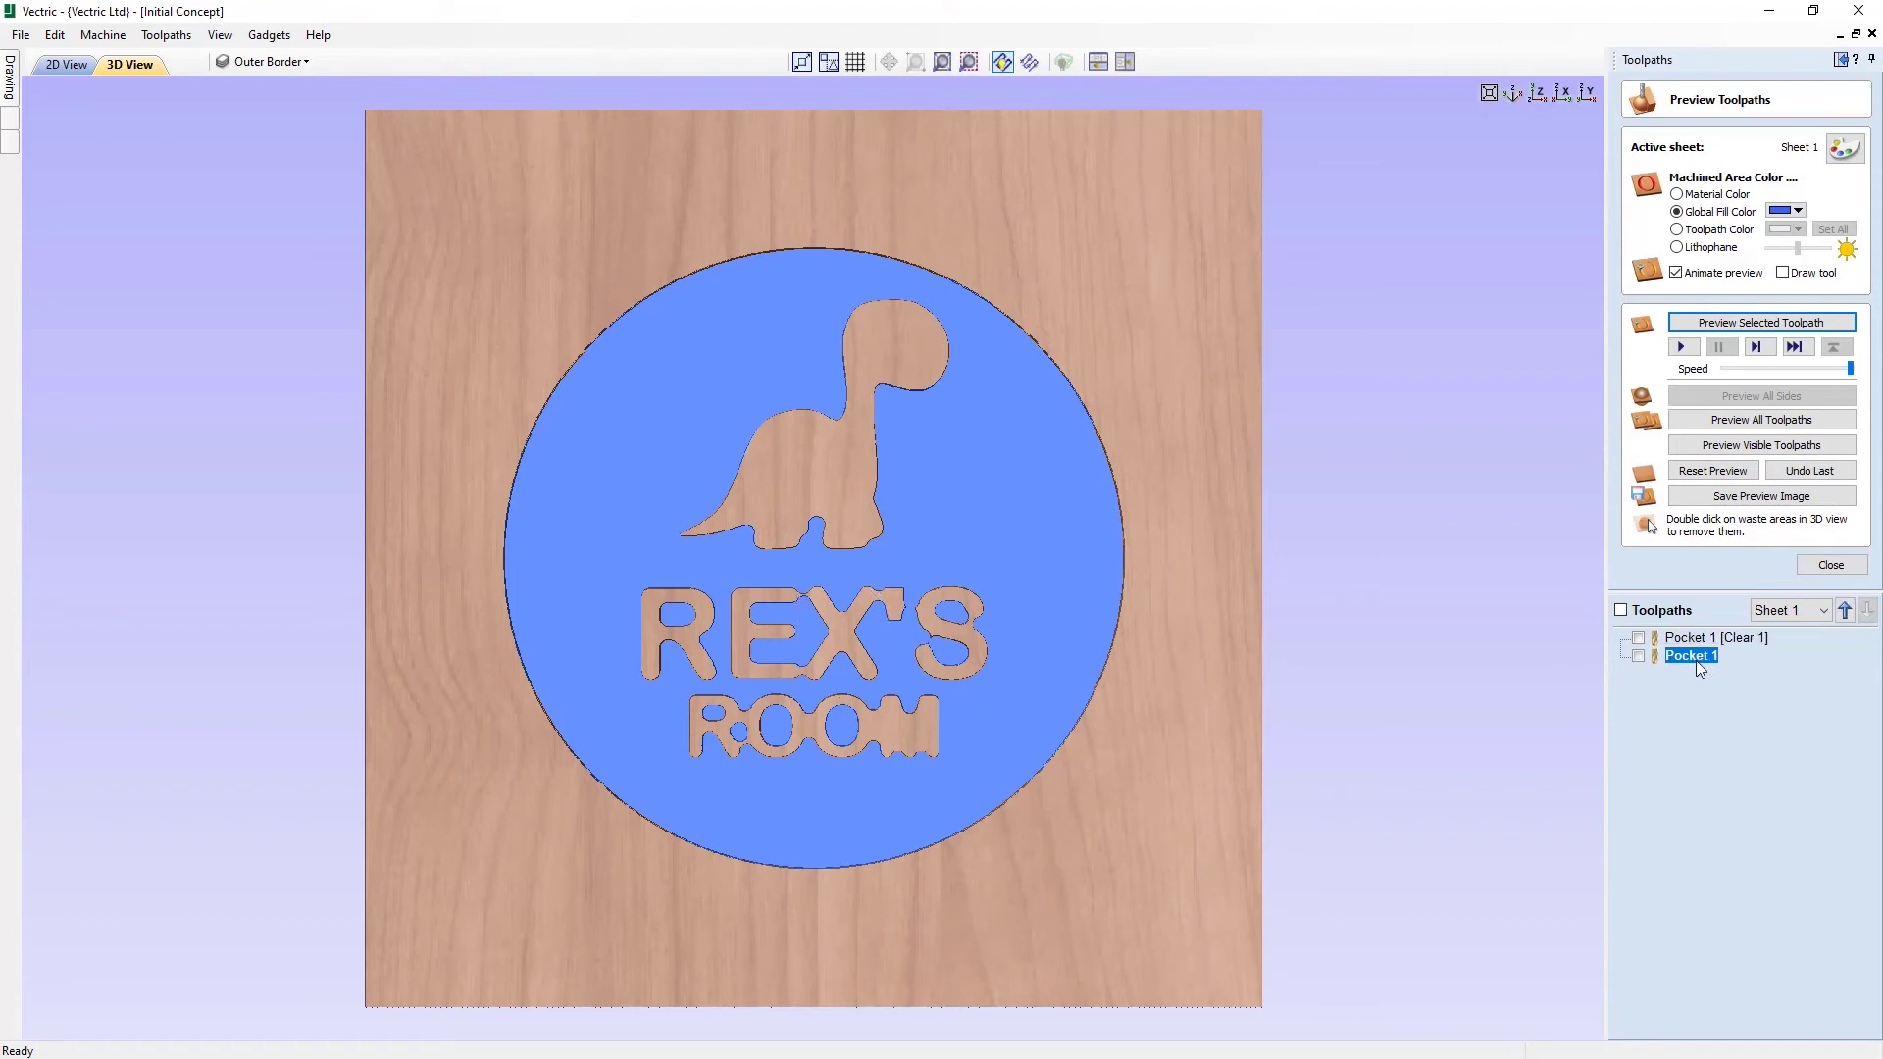
pyautogui.moveTo(1702, 667)
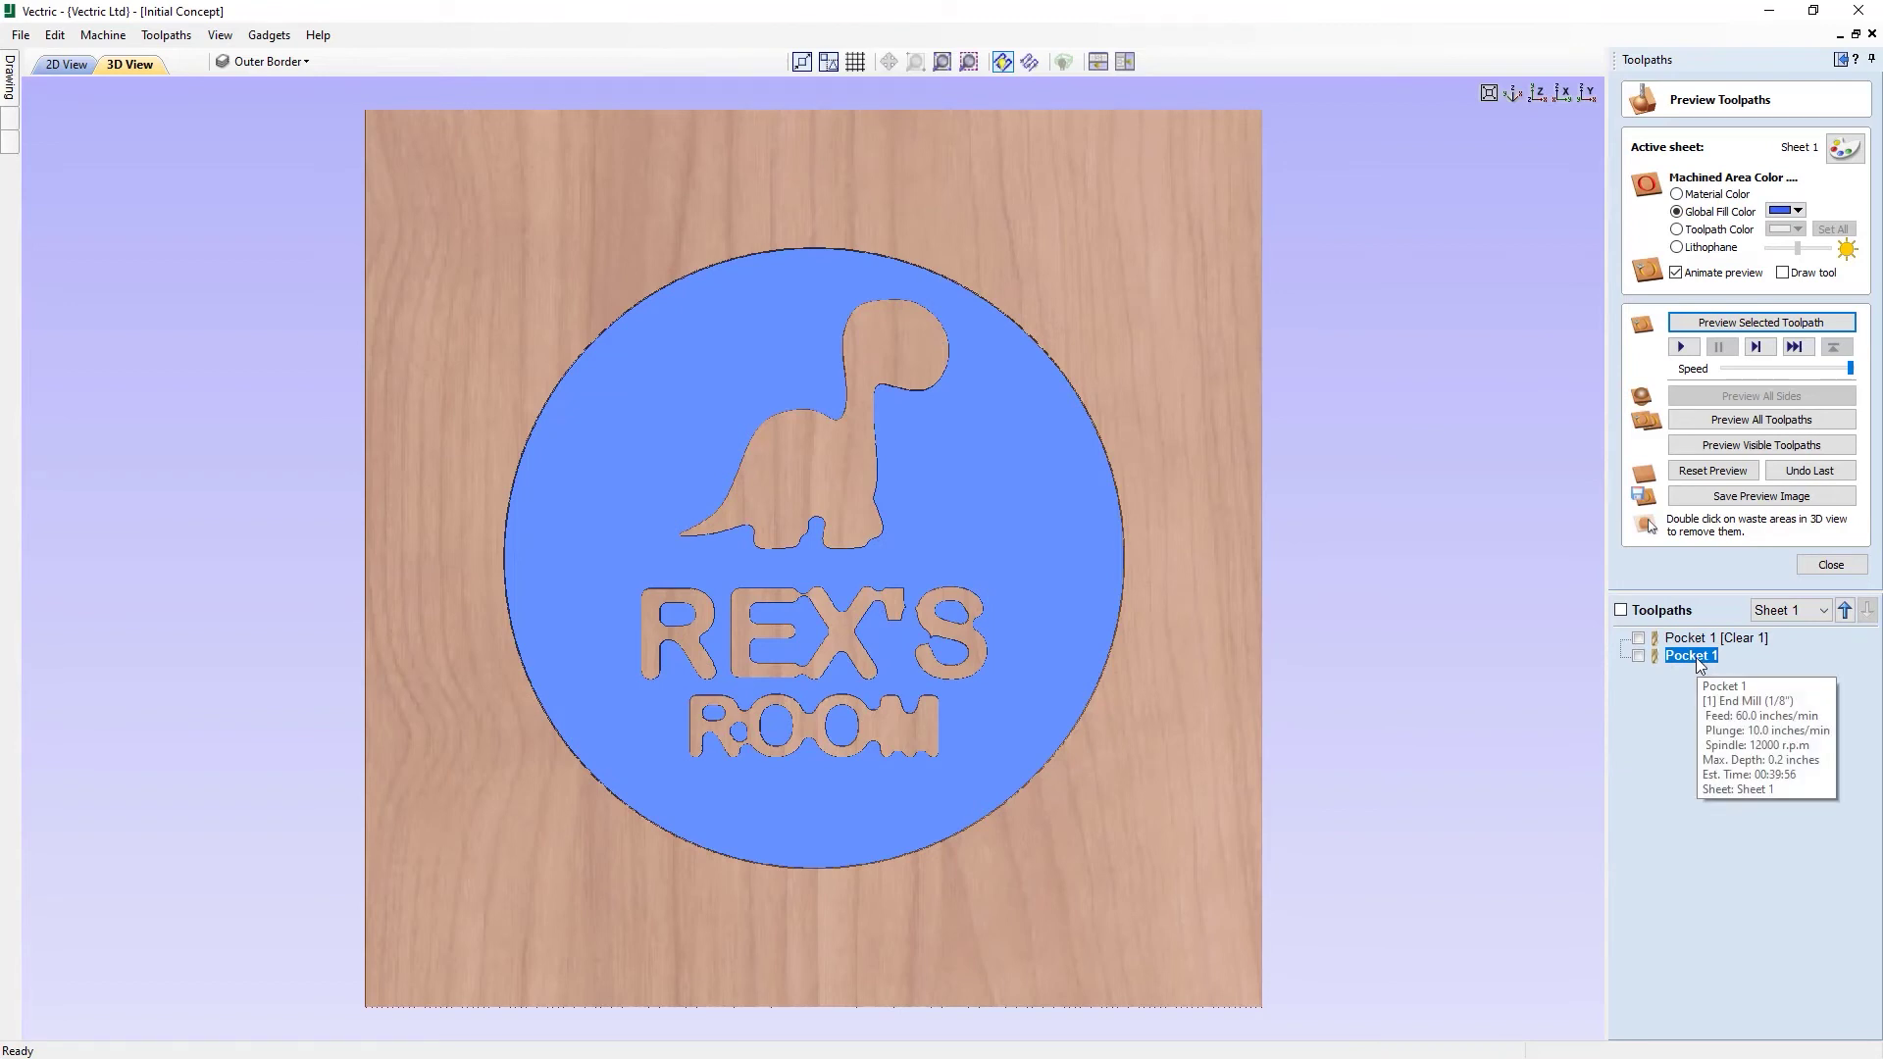
pyautogui.click(1732, 324)
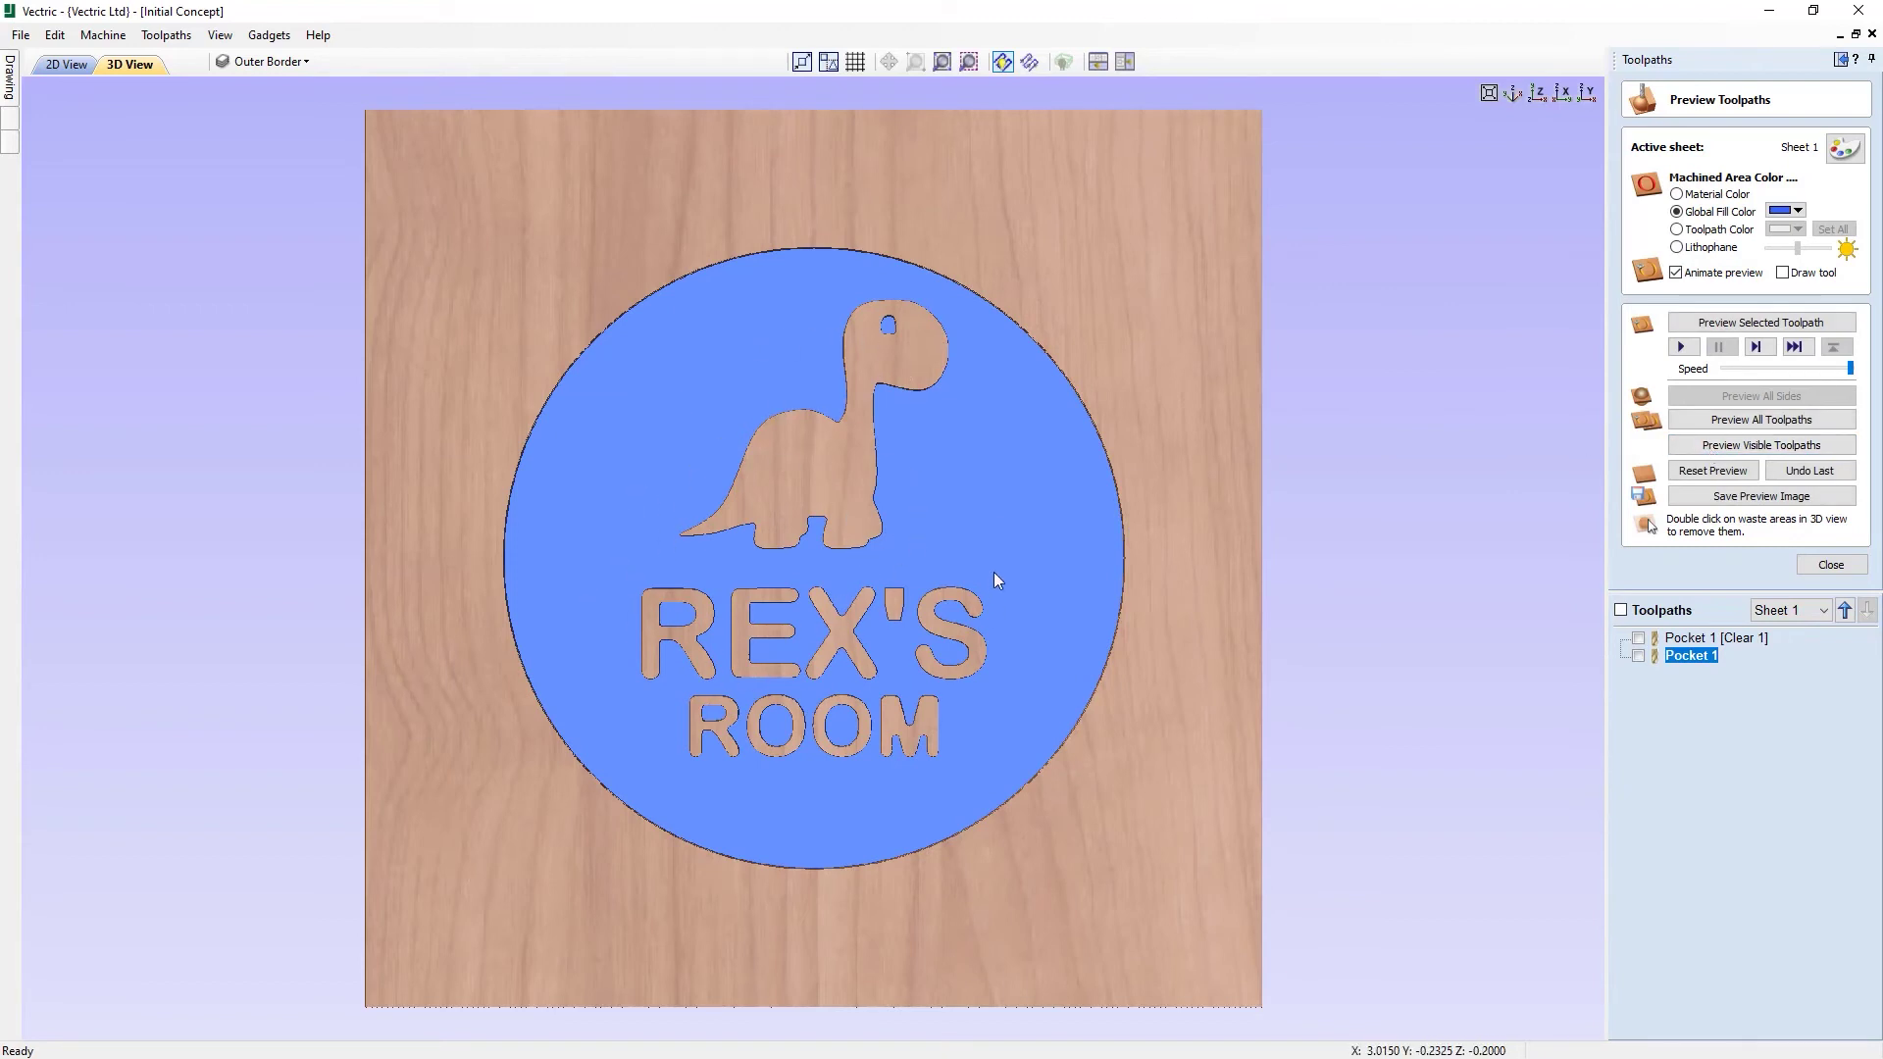
pyautogui.click(1126, 60)
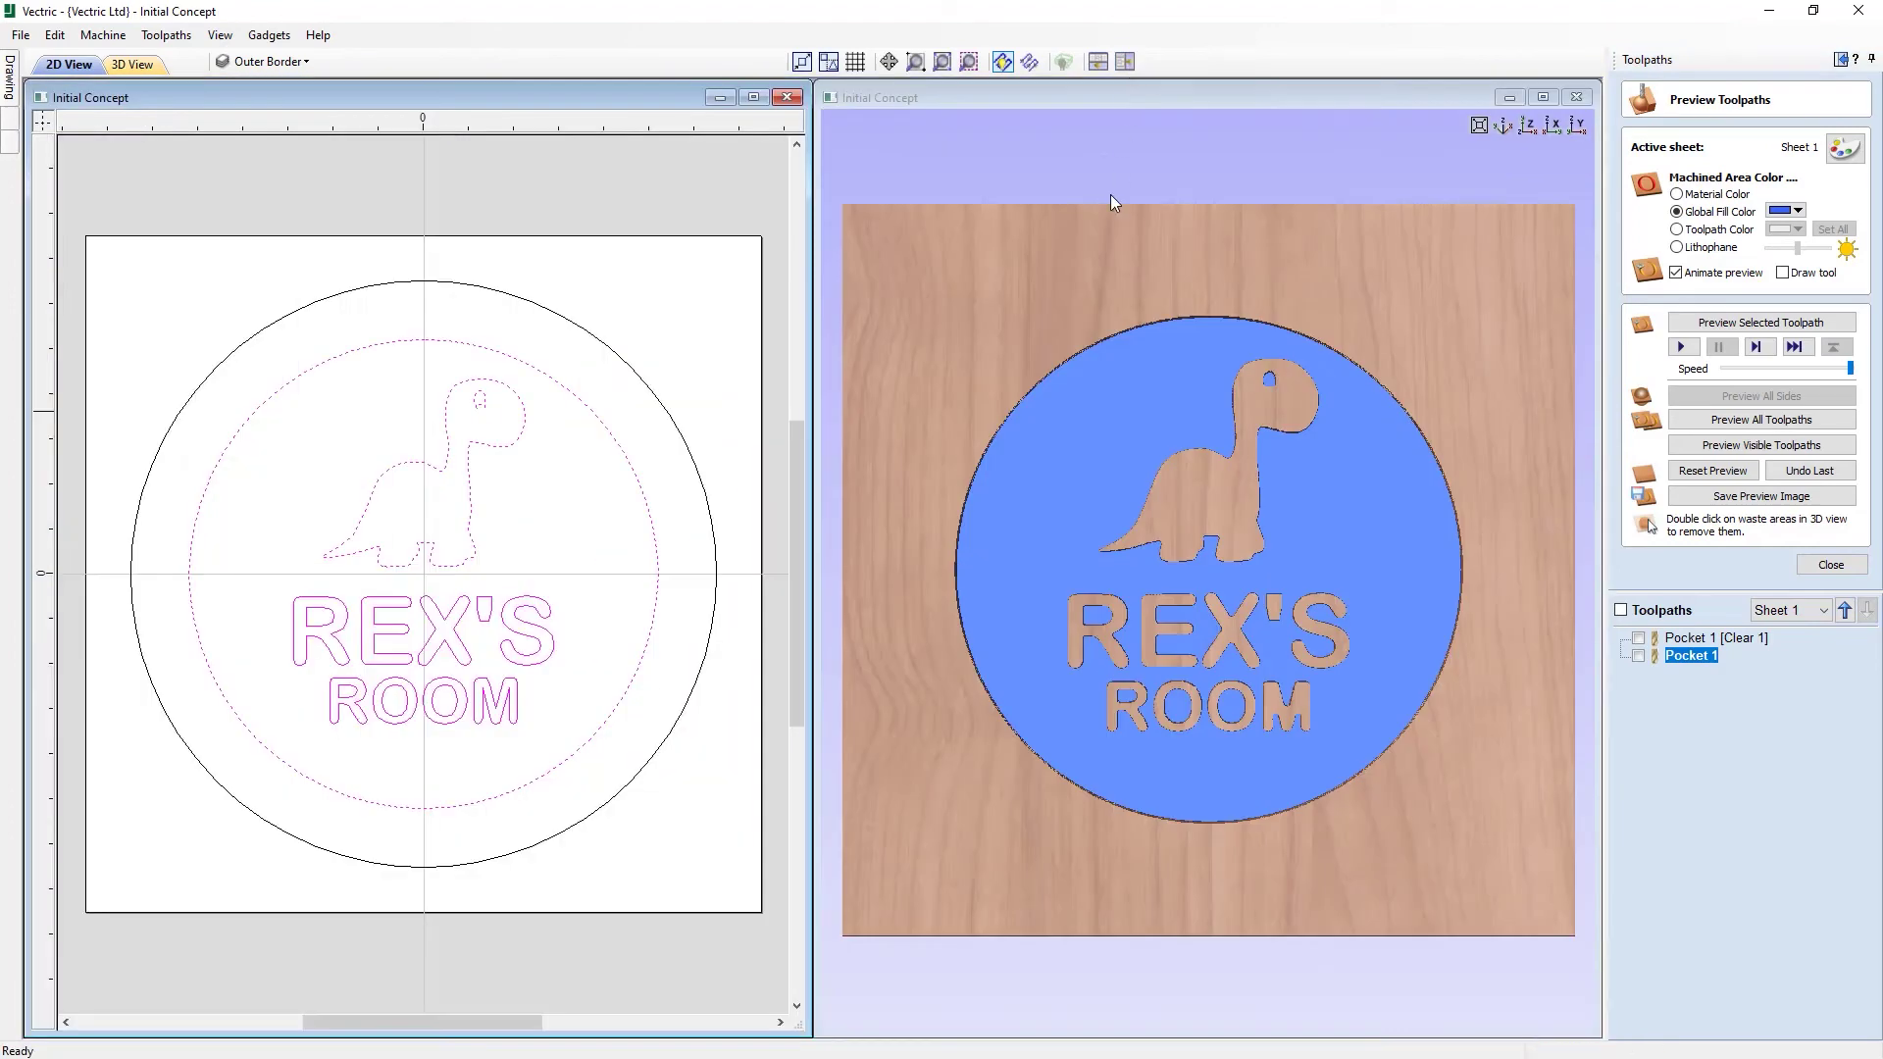
# Step: Close the preview and begin a Profile 1 toolpath, 0.5 inches deep, cutting outside
pyautogui.click(1809, 569)
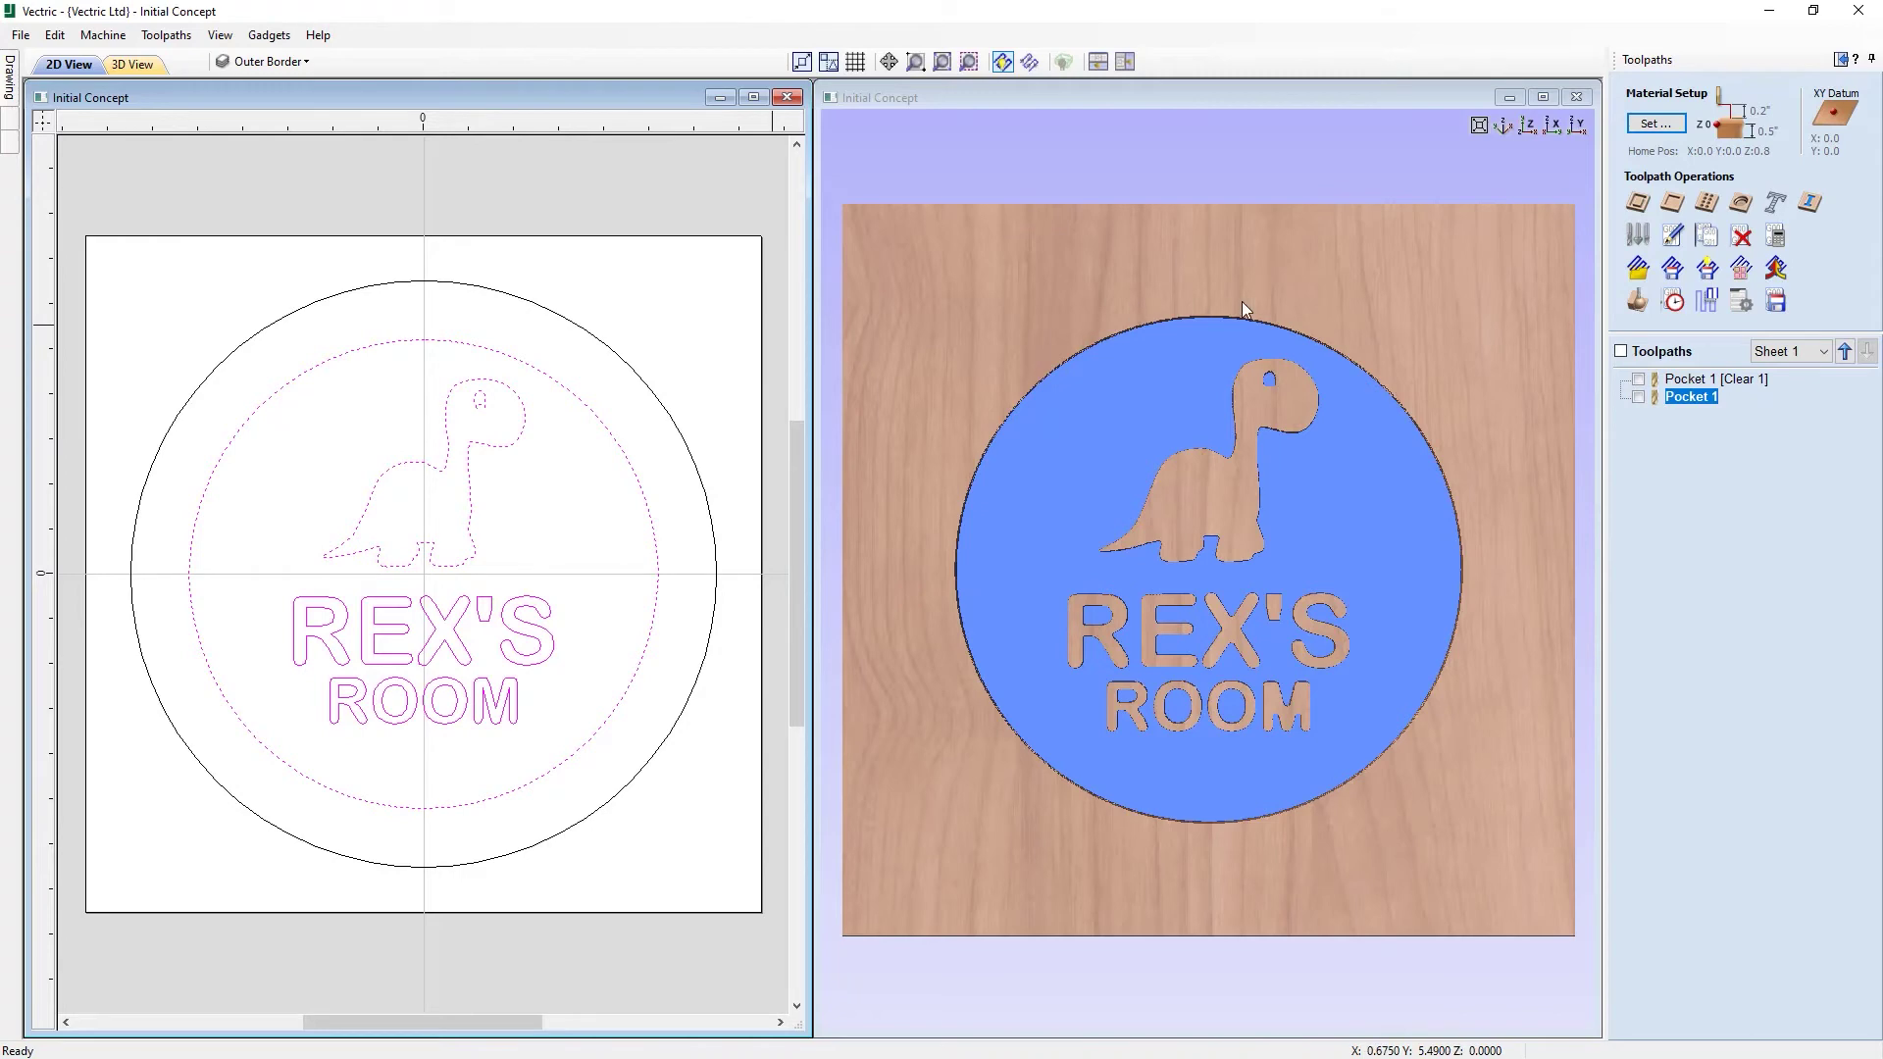
pyautogui.click(1638, 203)
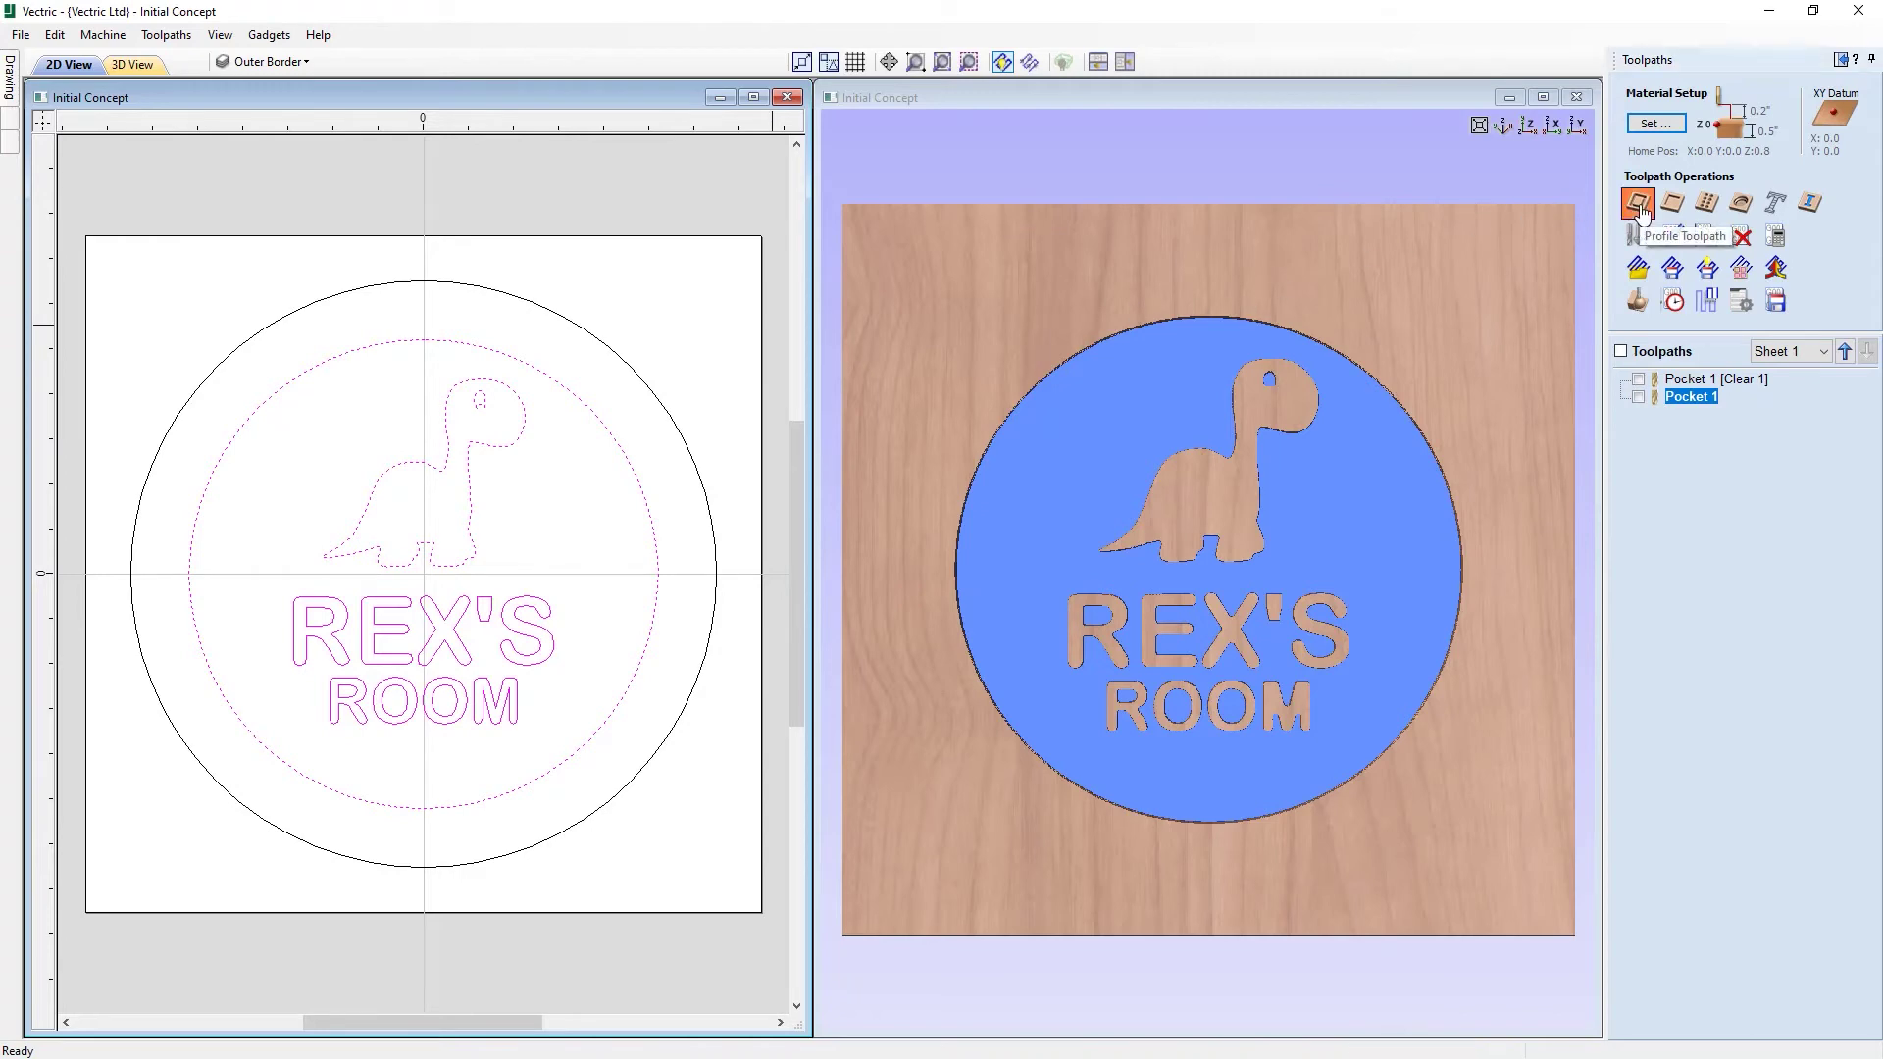
pyautogui.press('Tab')
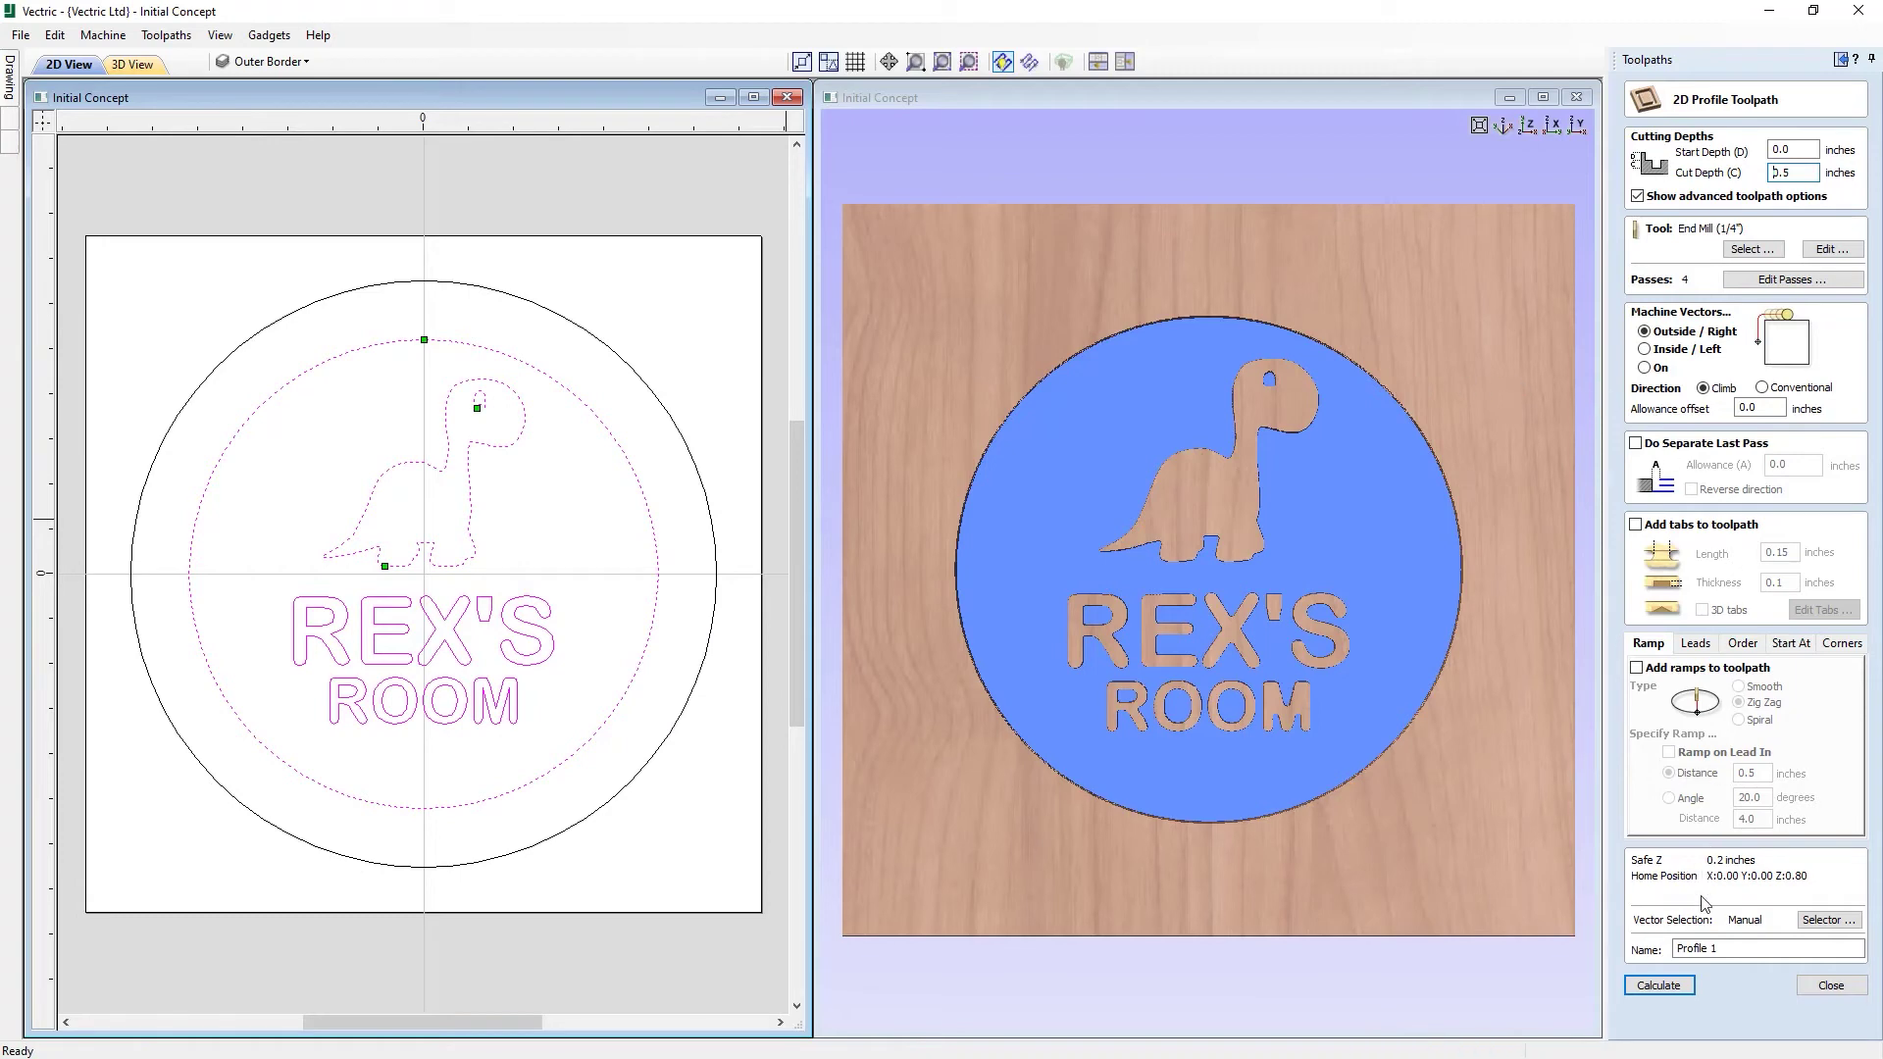
# Step: Limit Profile 1's vectors to the Outer Border layer only, associated with the toolpath
pyautogui.click(1829, 921)
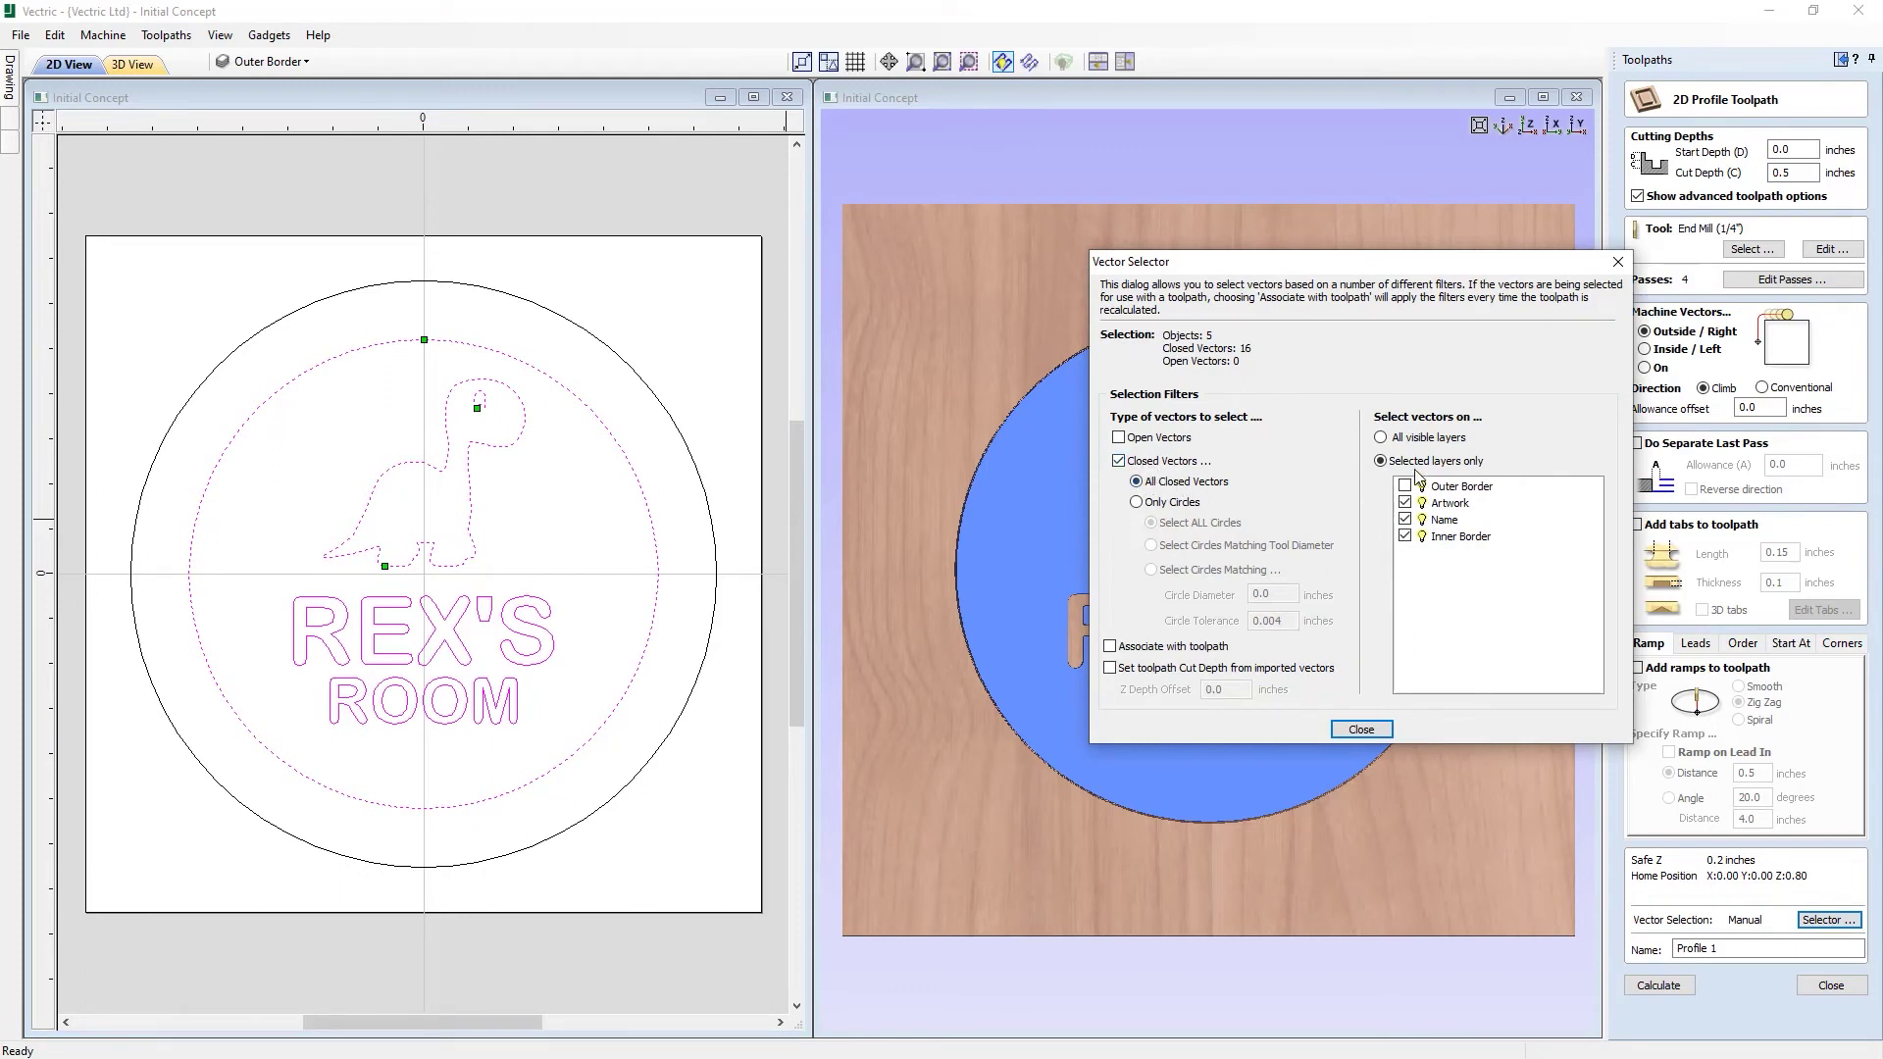
pyautogui.click(1406, 503)
pyautogui.click(1405, 521)
pyautogui.click(1406, 538)
pyautogui.click(1405, 487)
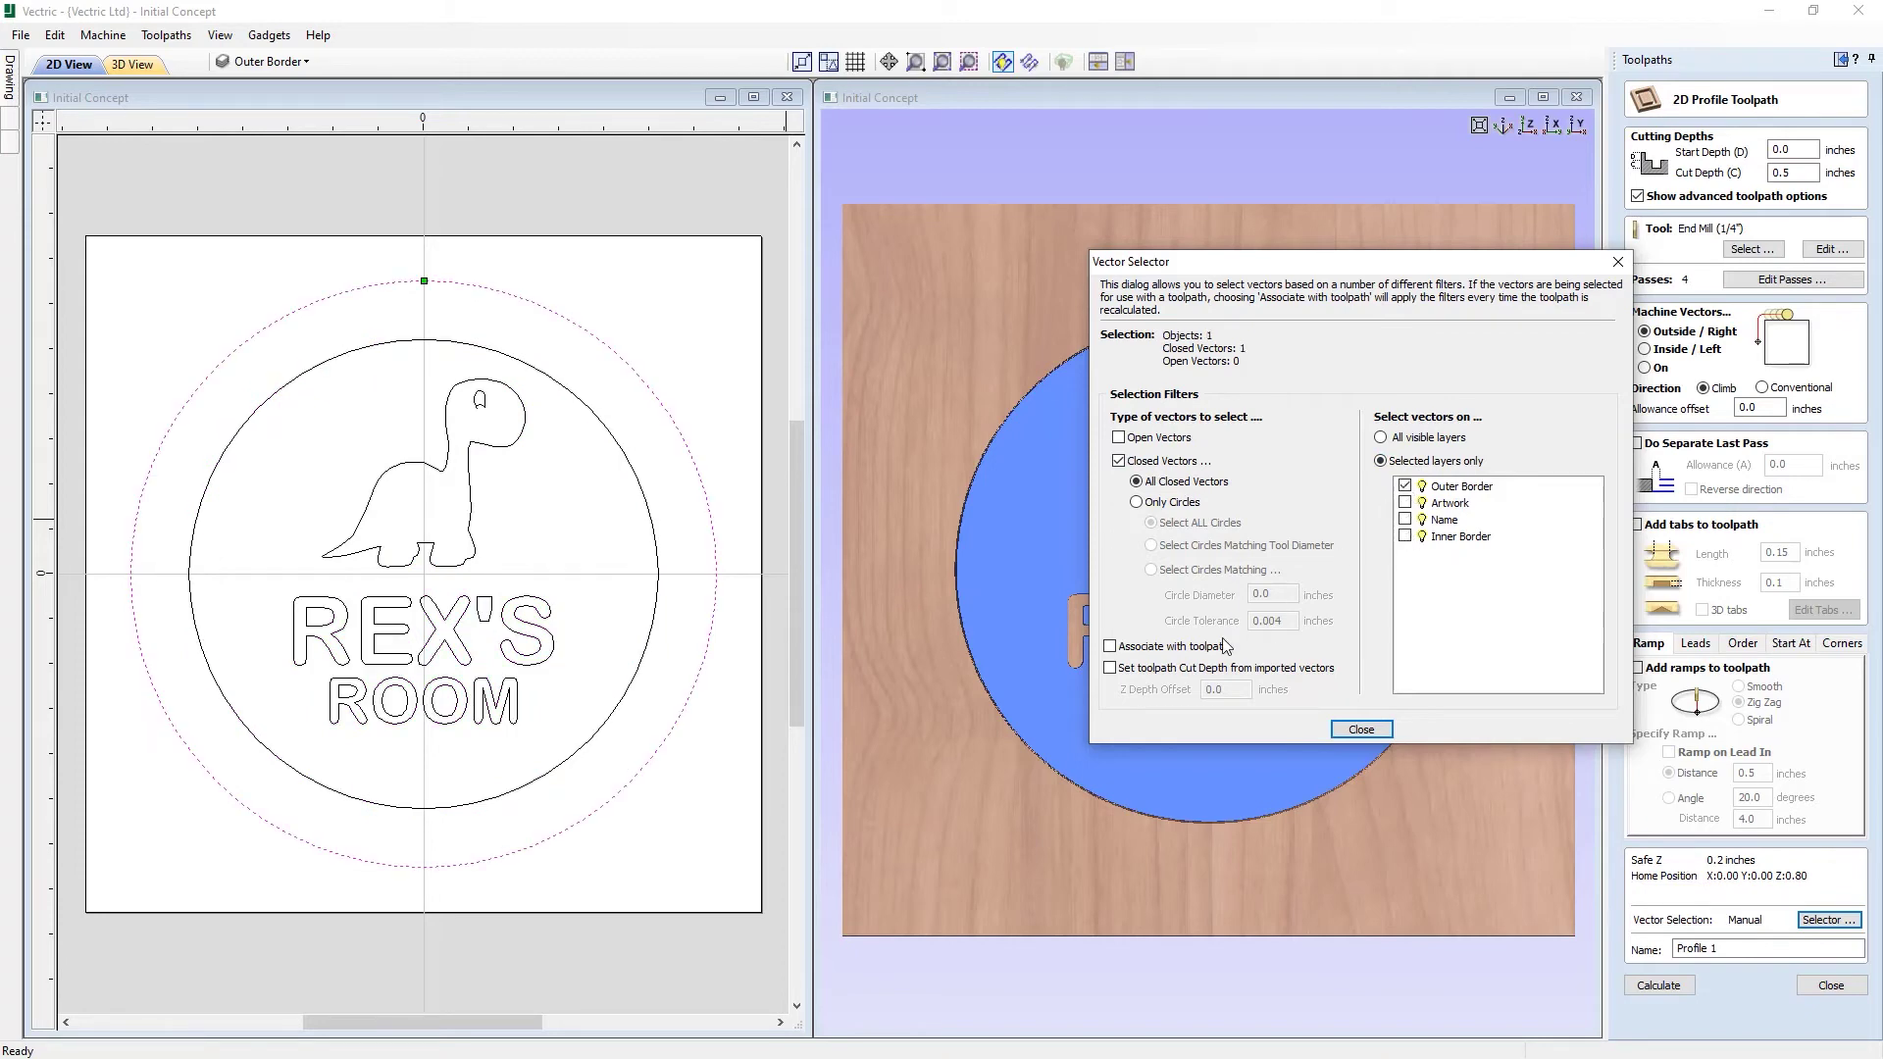
pyautogui.click(1109, 647)
pyautogui.click(1361, 730)
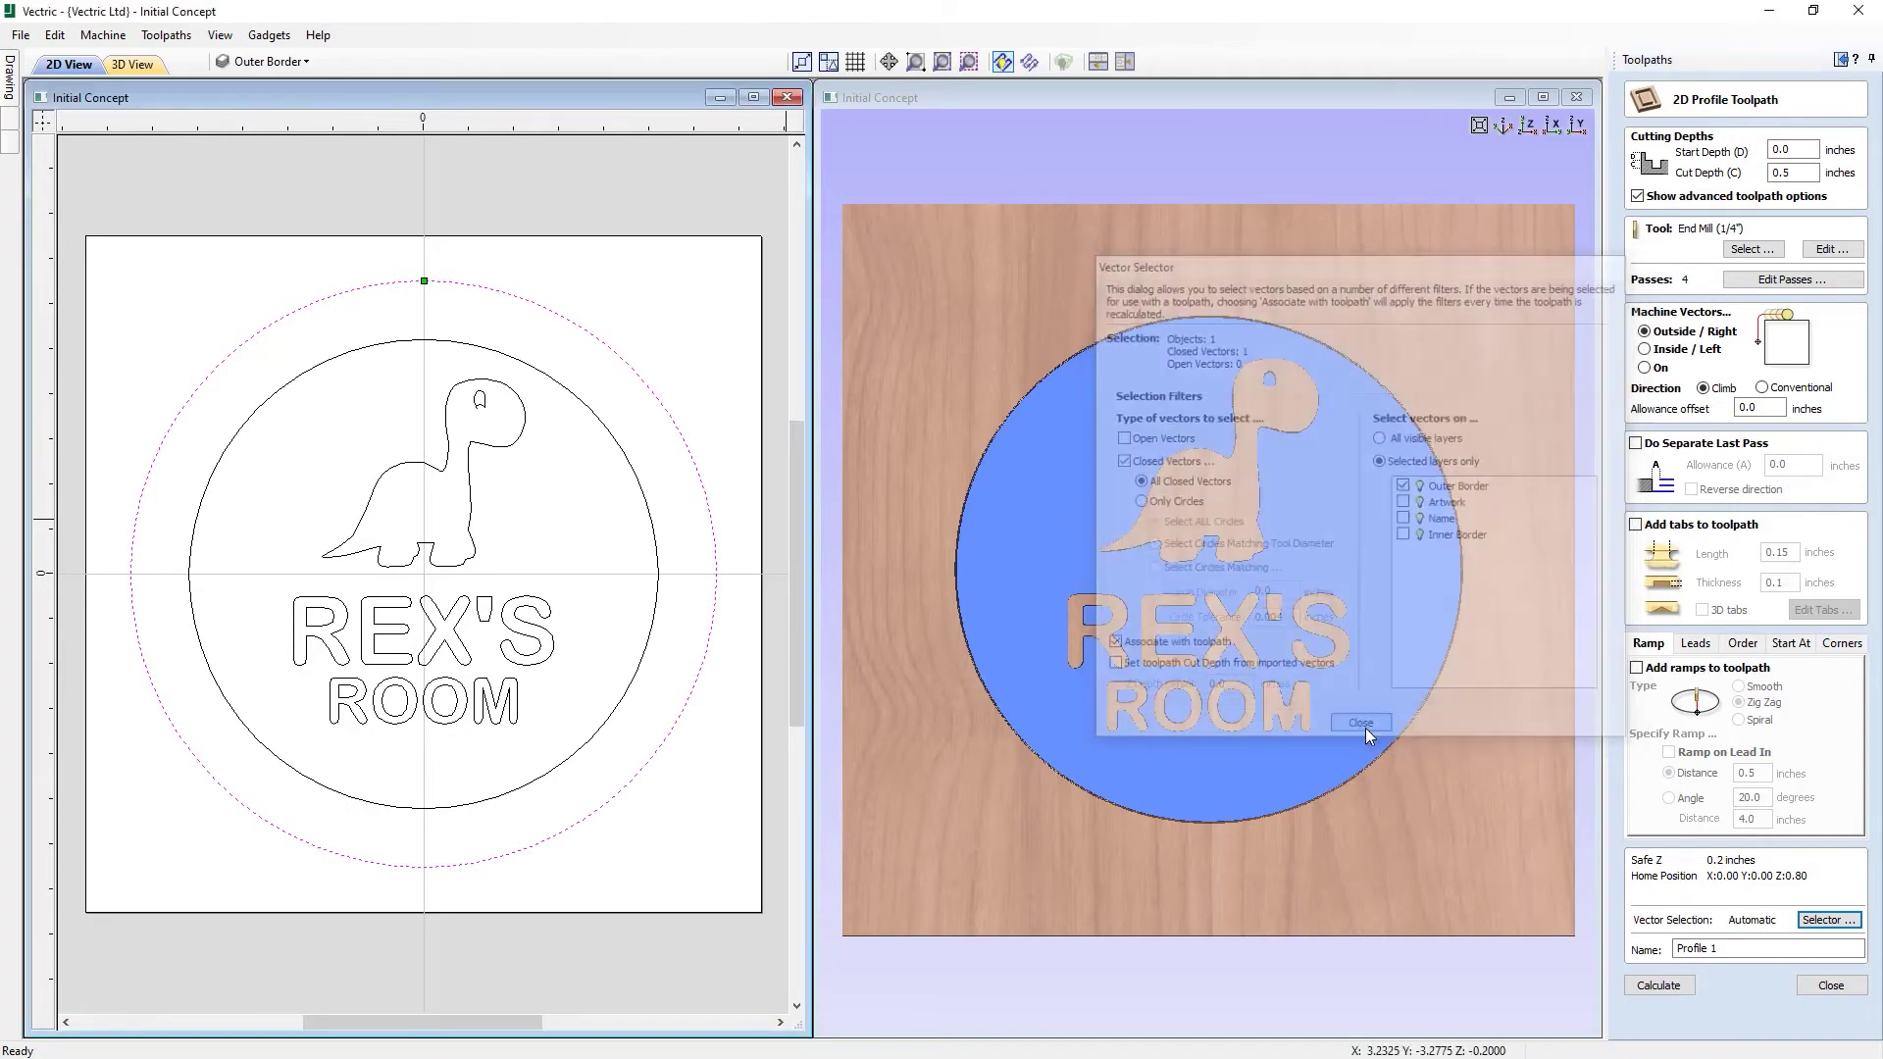
# Step: Calculate Profile 1 and preview the sign cut free as a round disc, tilted in 3D
pyautogui.click(1660, 986)
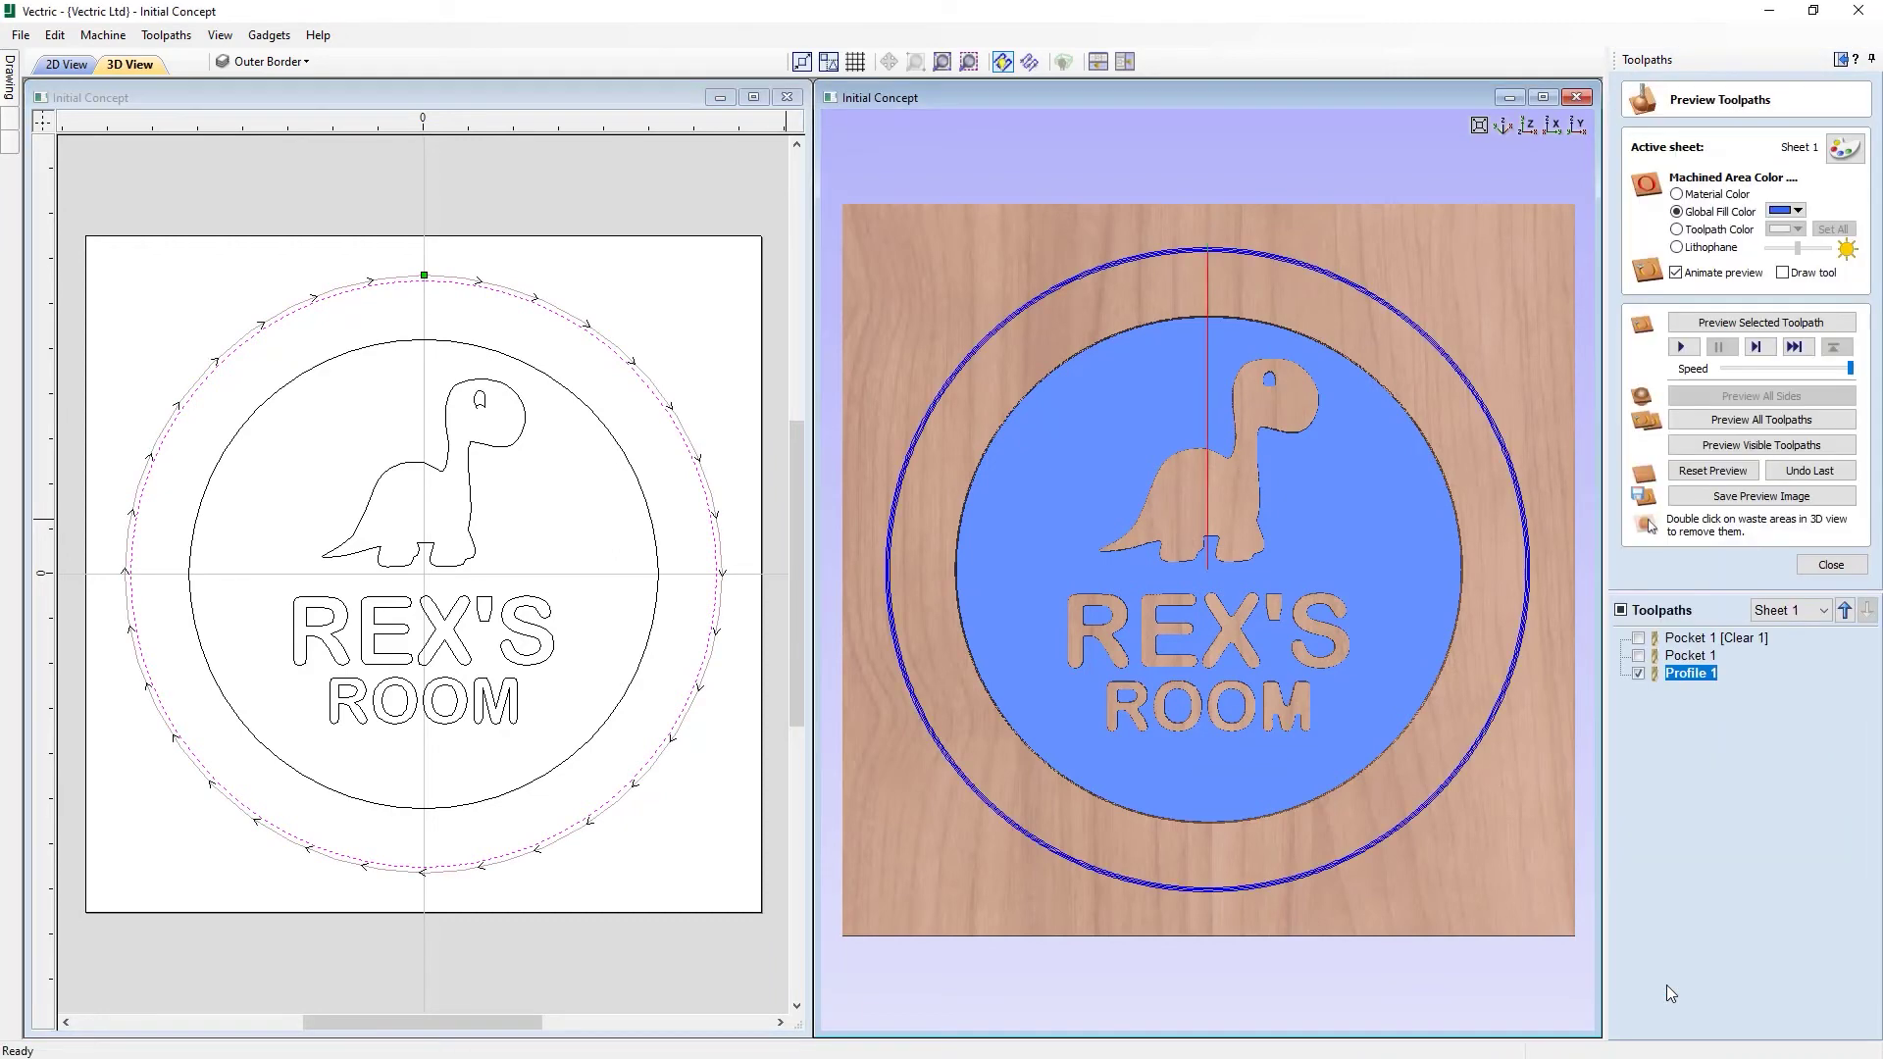
pyautogui.click(1760, 346)
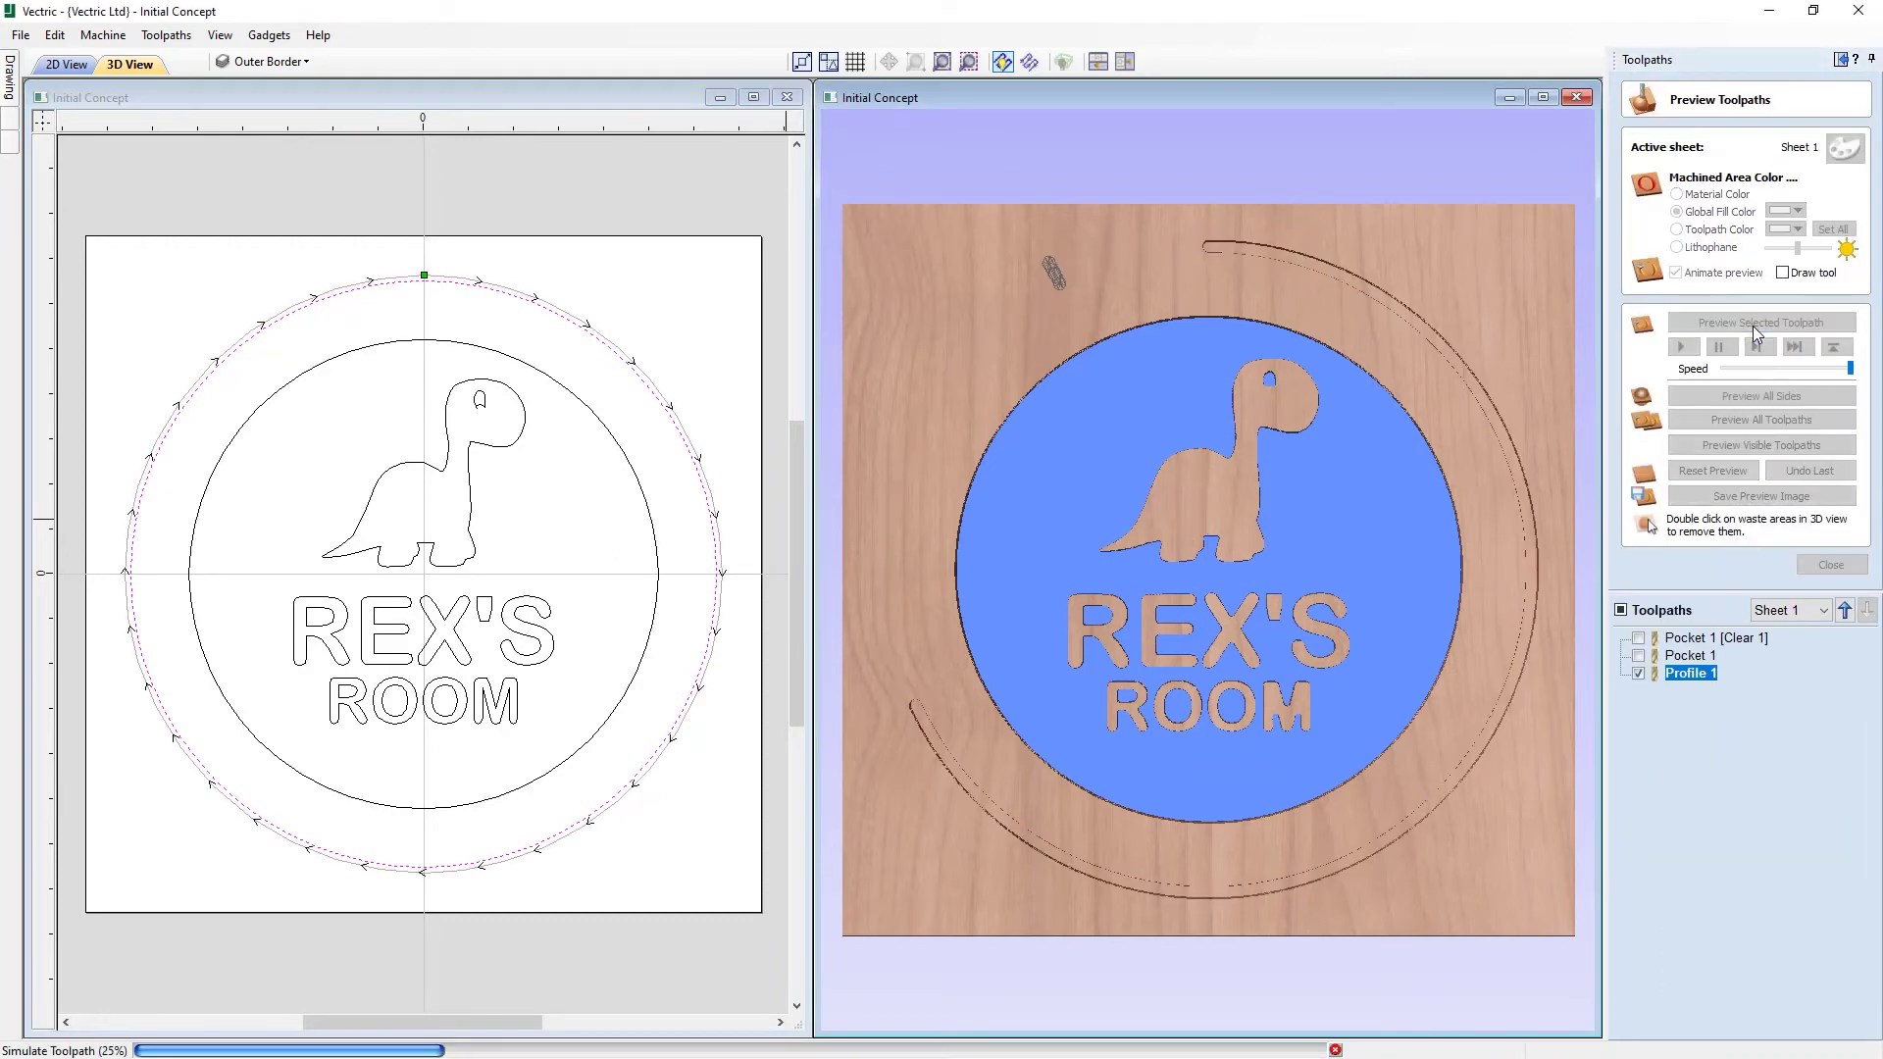
pyautogui.doubleClick(1454, 269)
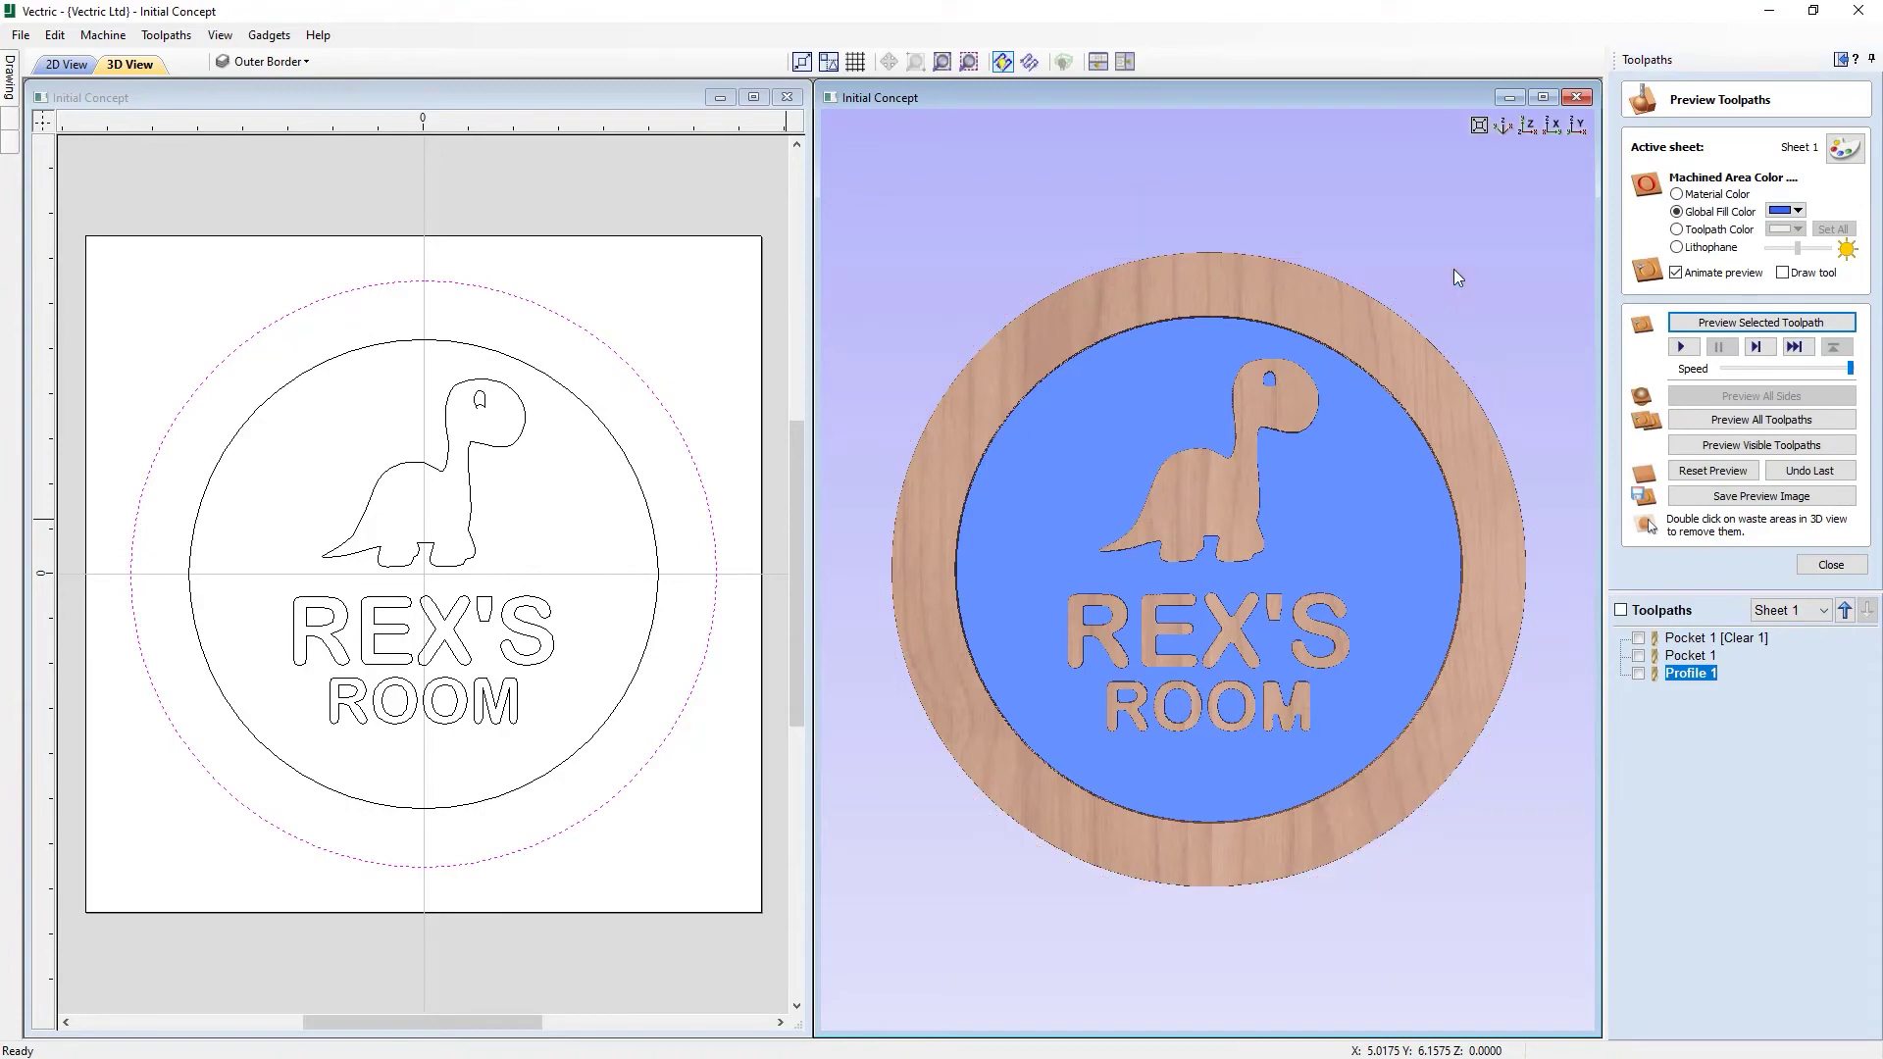
pyautogui.moveTo(1496, 793)
pyautogui.mouseDown()
pyautogui.moveTo(1269, 701)
pyautogui.moveTo(1540, 730)
pyautogui.moveTo(1219, 742)
pyautogui.moveTo(1521, 773)
pyautogui.moveTo(1301, 760)
pyautogui.moveTo(1439, 779)
pyautogui.mouseUp()
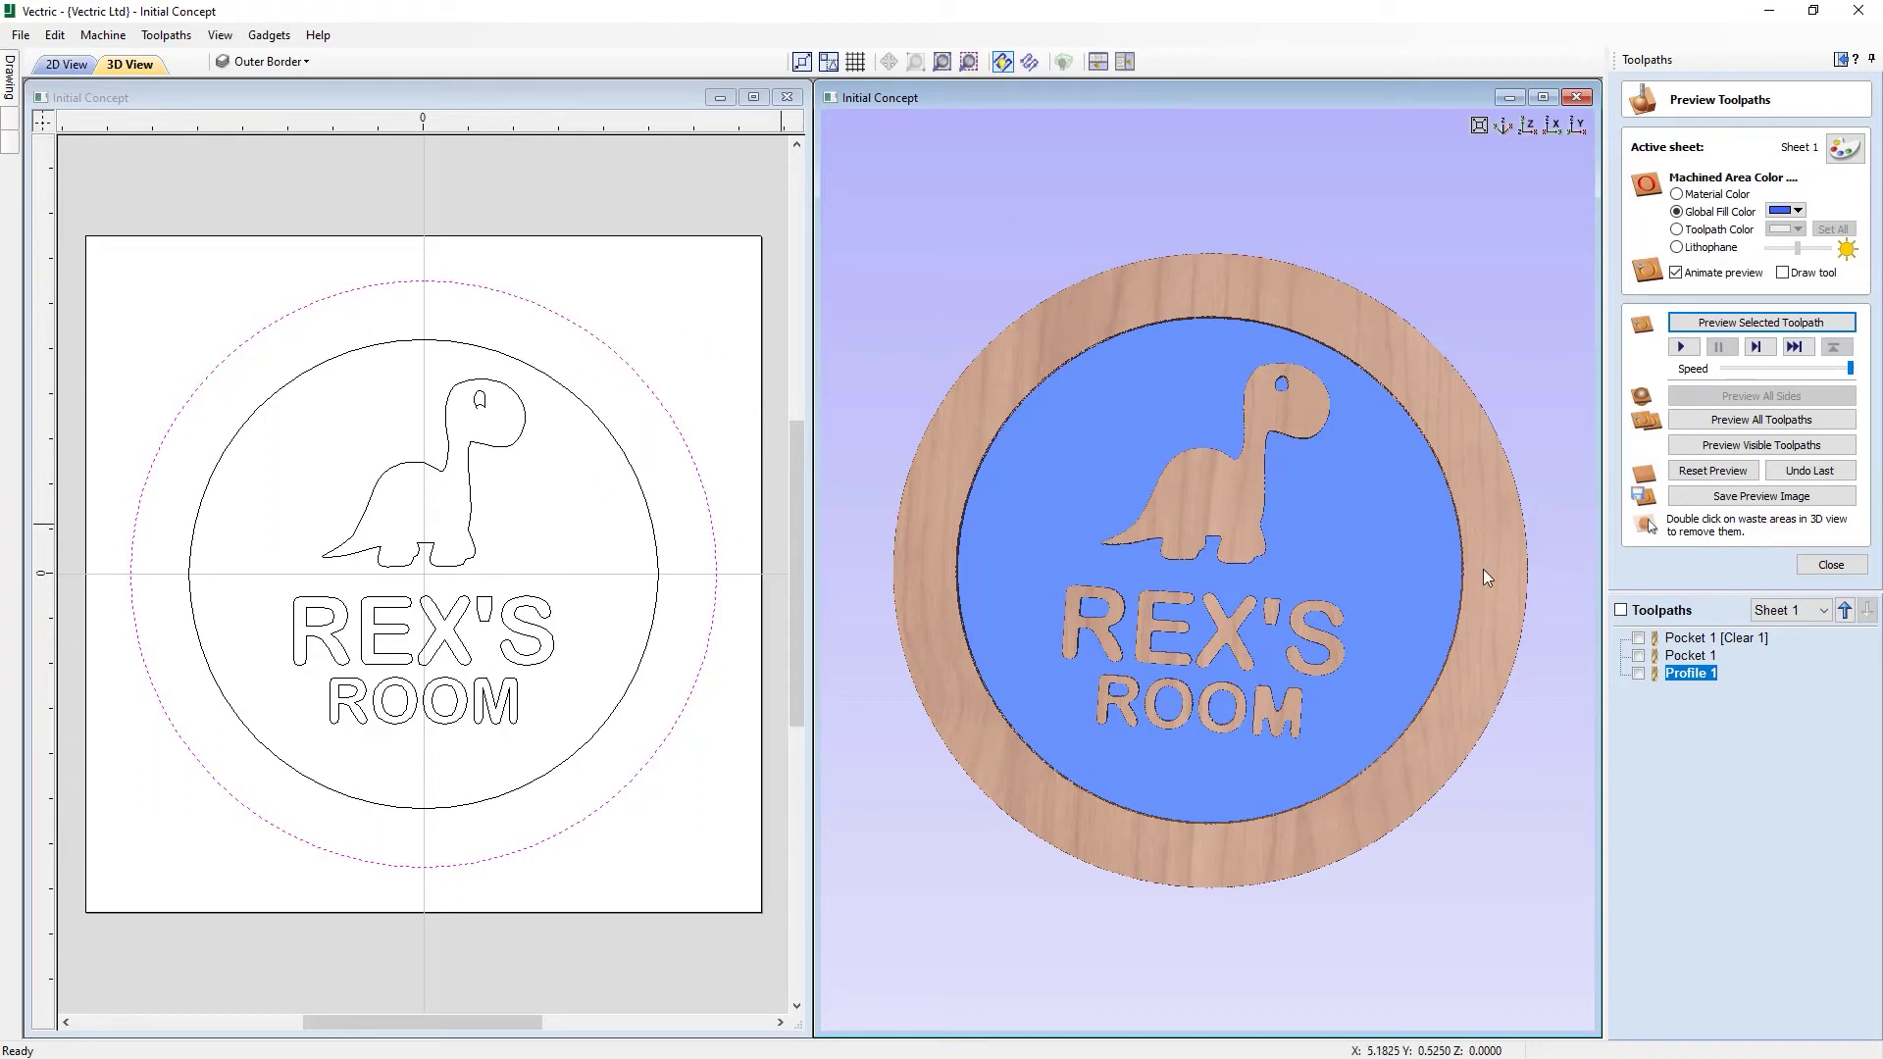
pyautogui.click(19, 38)
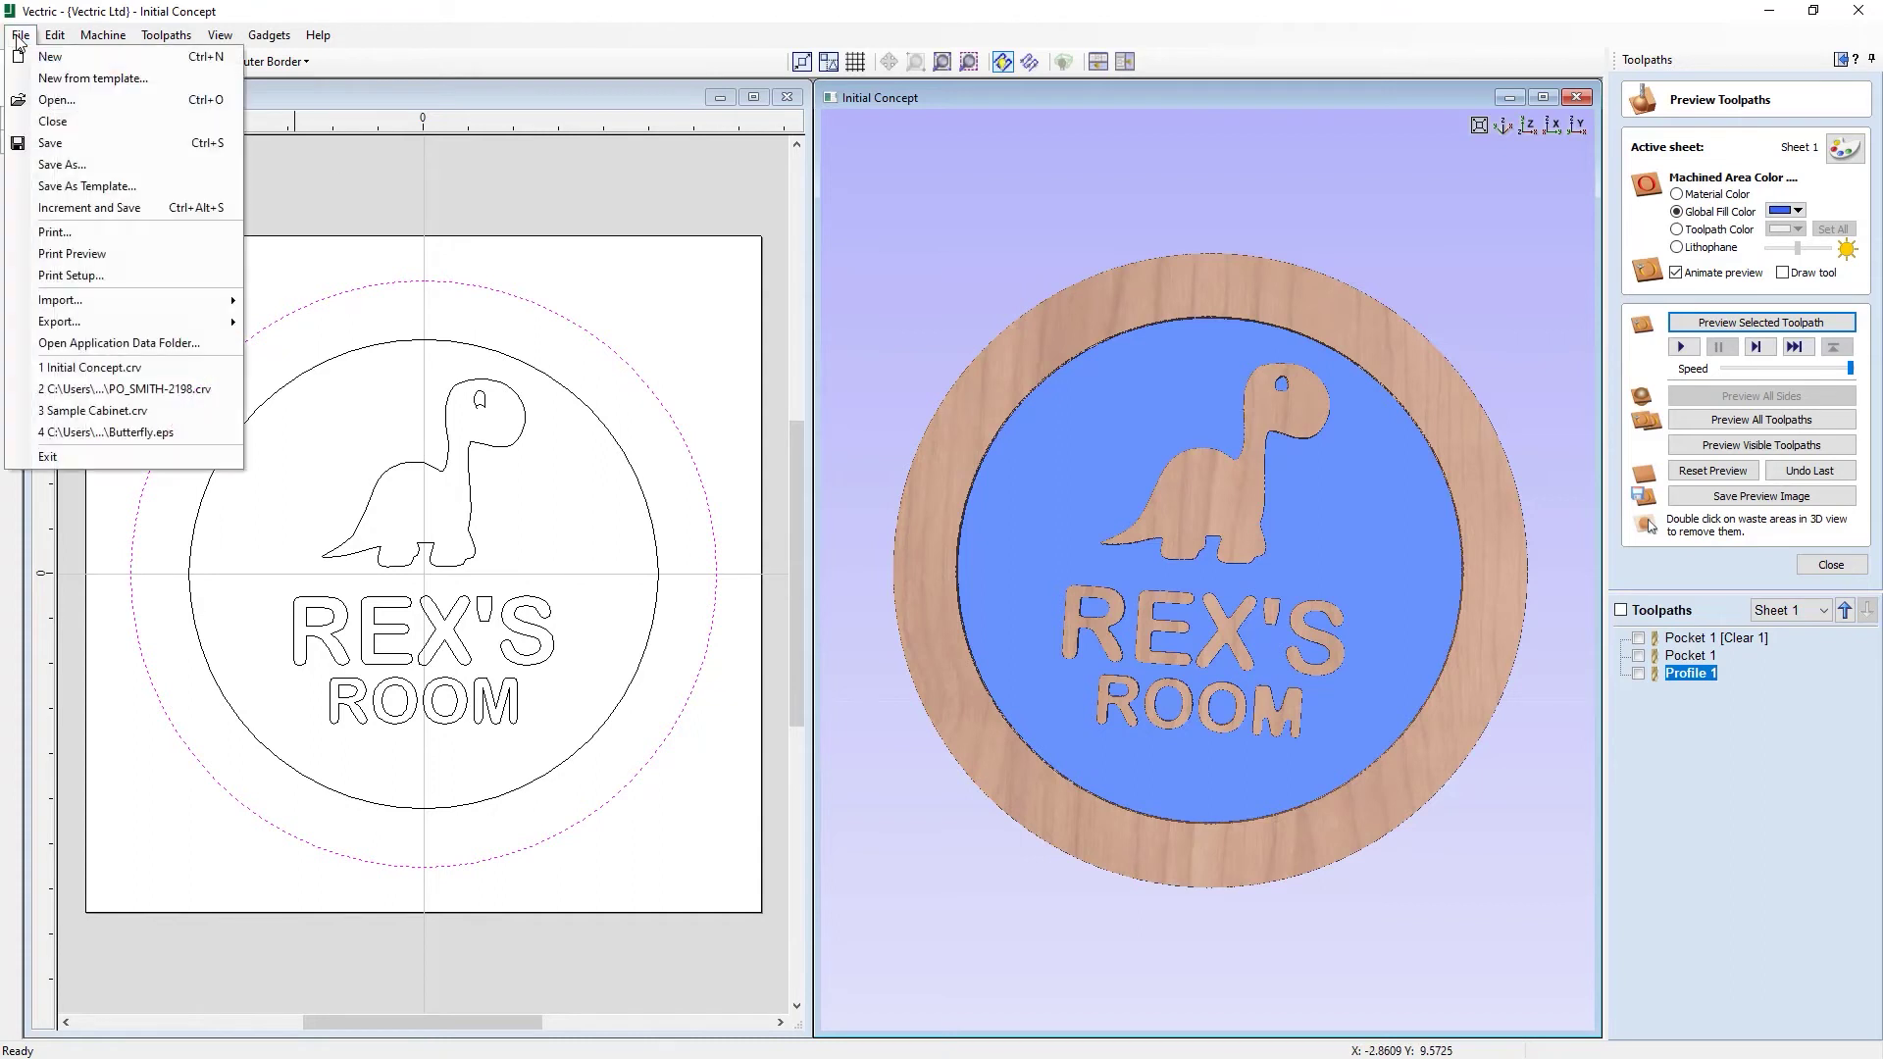
# Step: Save the job as a template, targeting the Kids Bedroom Signs folder
pyautogui.click(86, 186)
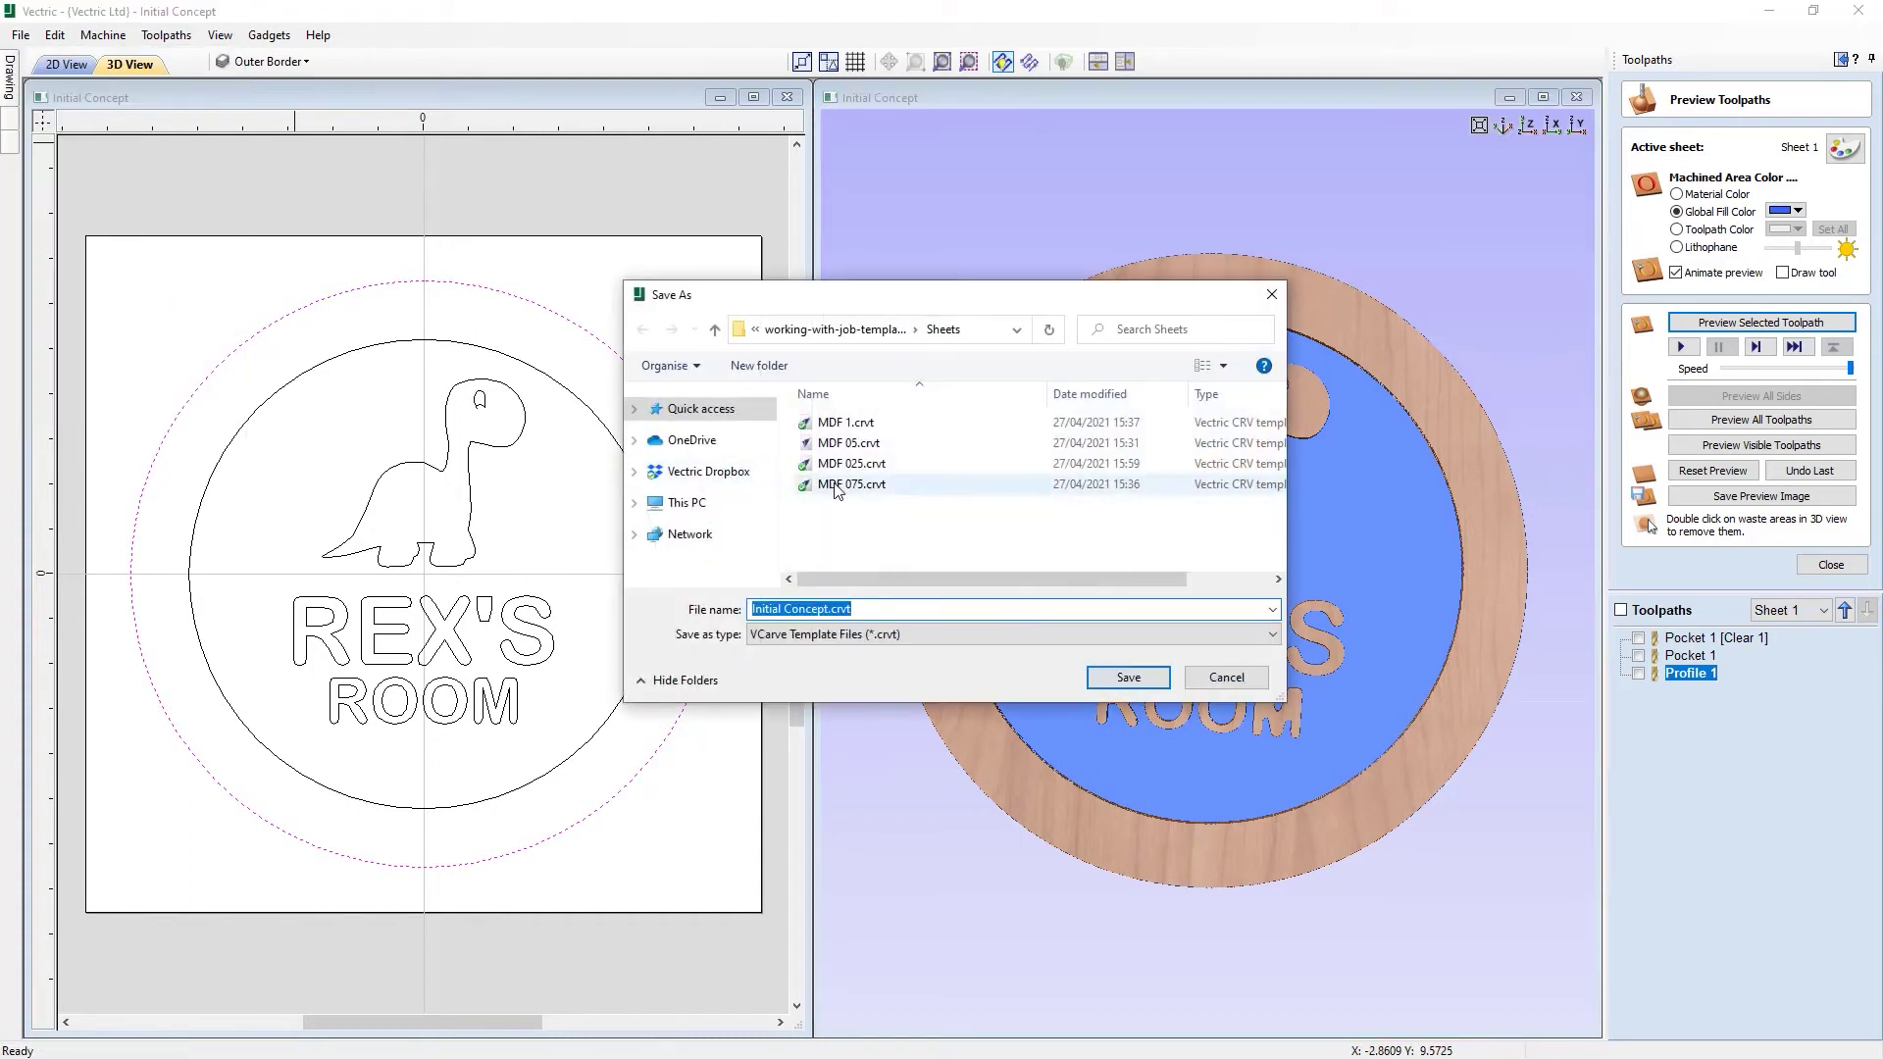
pyautogui.click(833, 330)
pyautogui.click(854, 432)
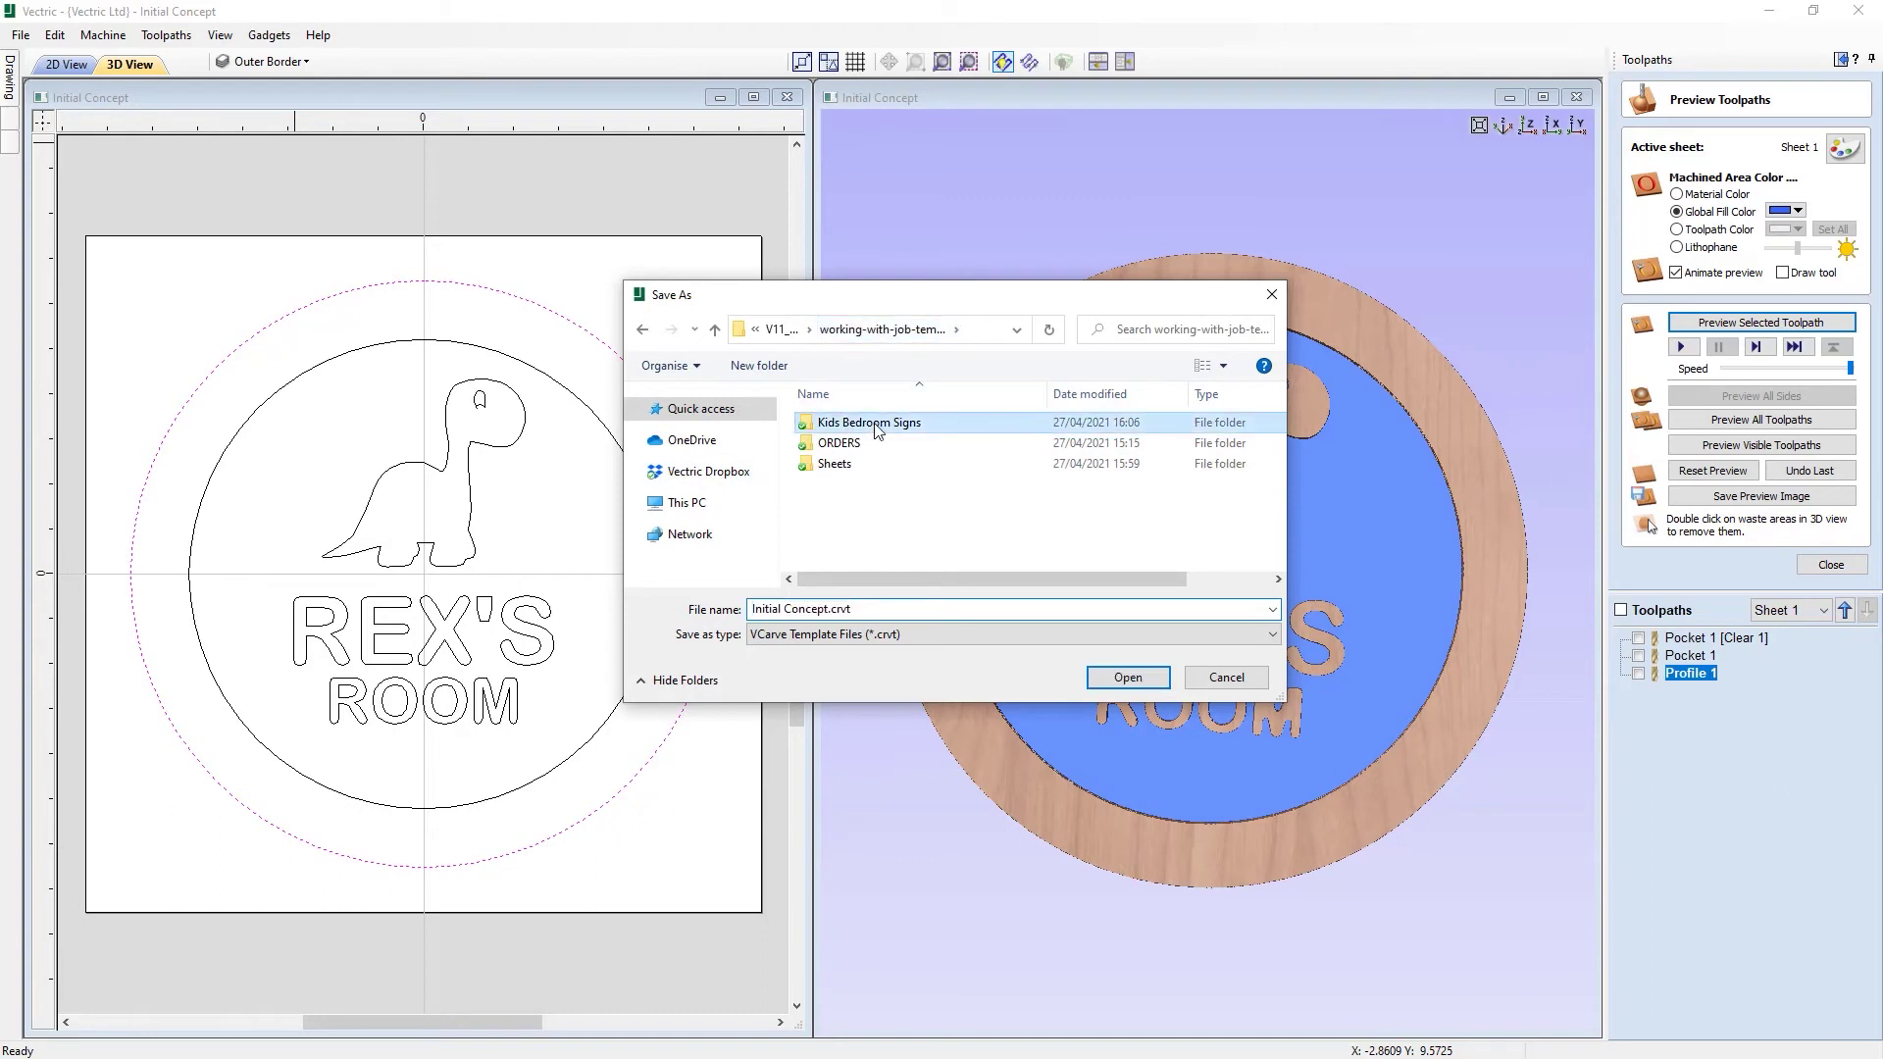
pyautogui.doubleClick(895, 427)
# Step: Replace 'Initial Concept' in the template file name, starting to type 'Bedroom Sign'
pyautogui.click(825, 609)
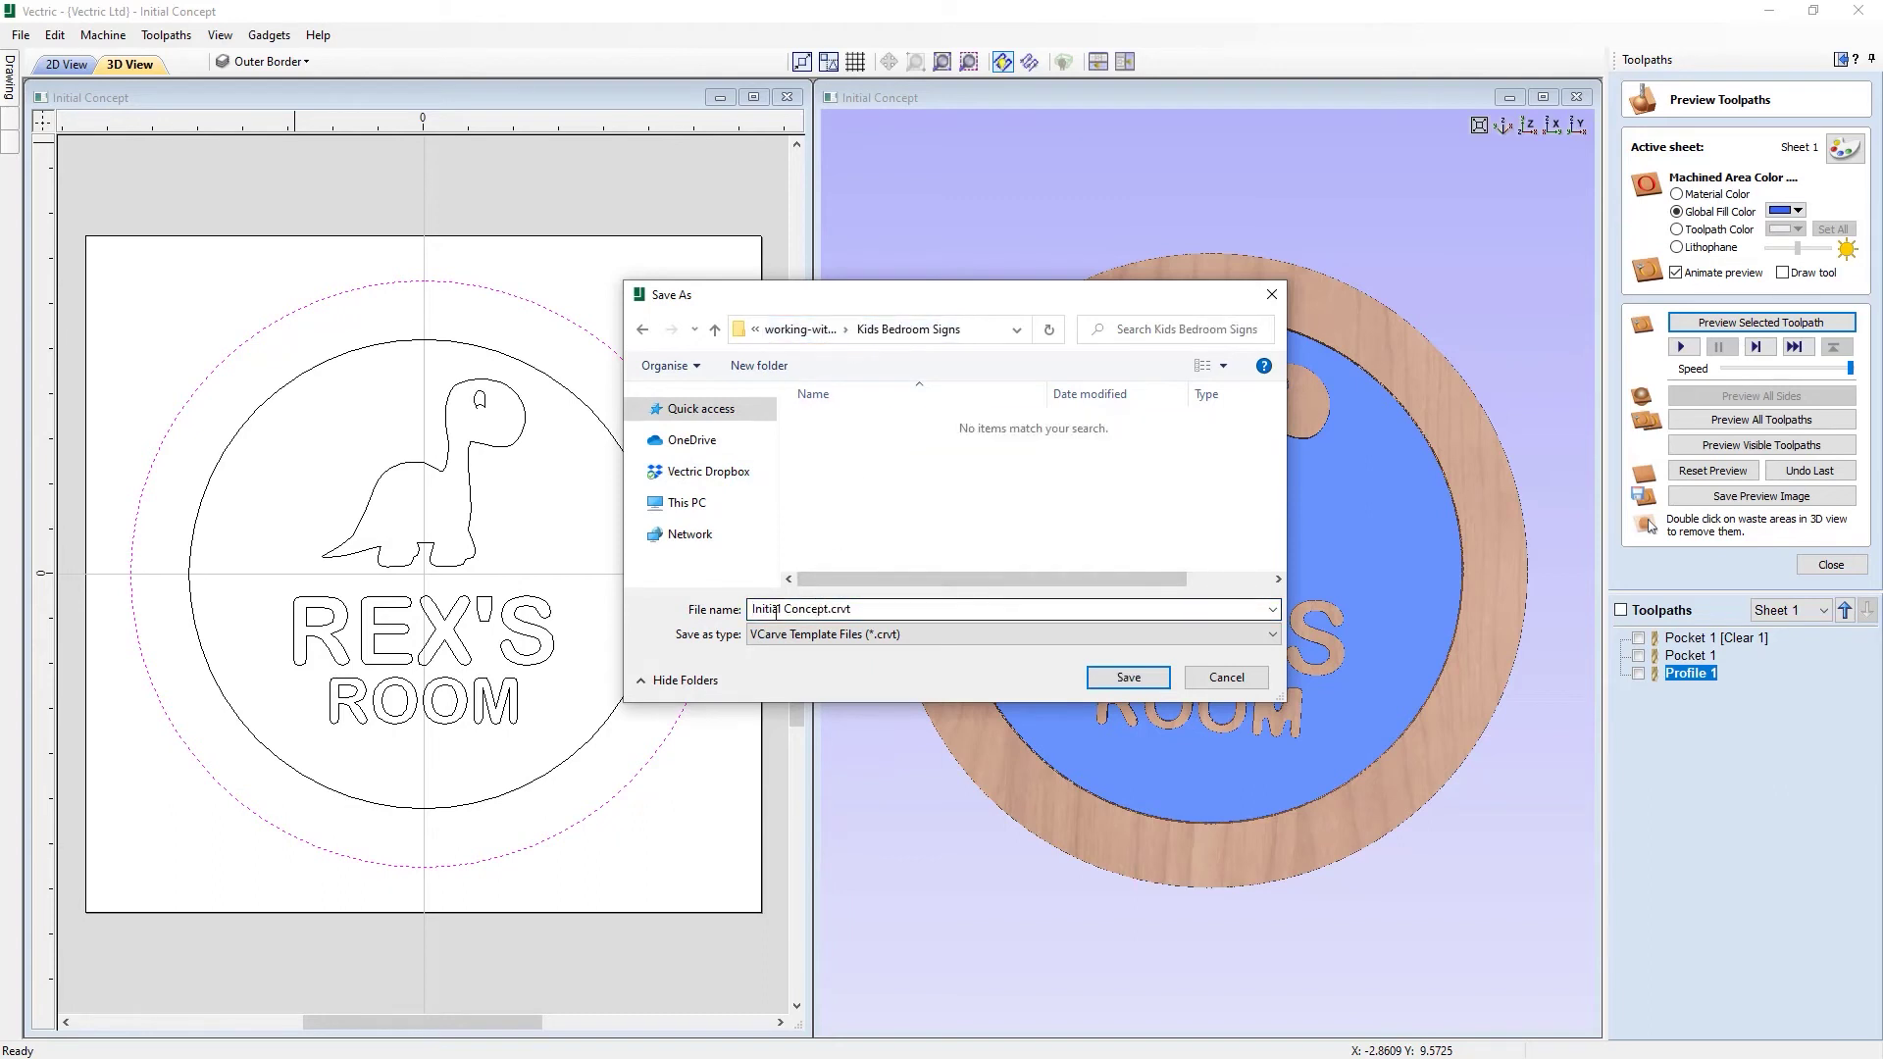
pyautogui.click(782, 609)
pyautogui.click(782, 610)
pyautogui.moveTo(829, 610); pyautogui.dragTo(718, 610)
pyautogui.write('Bedroom Sign')
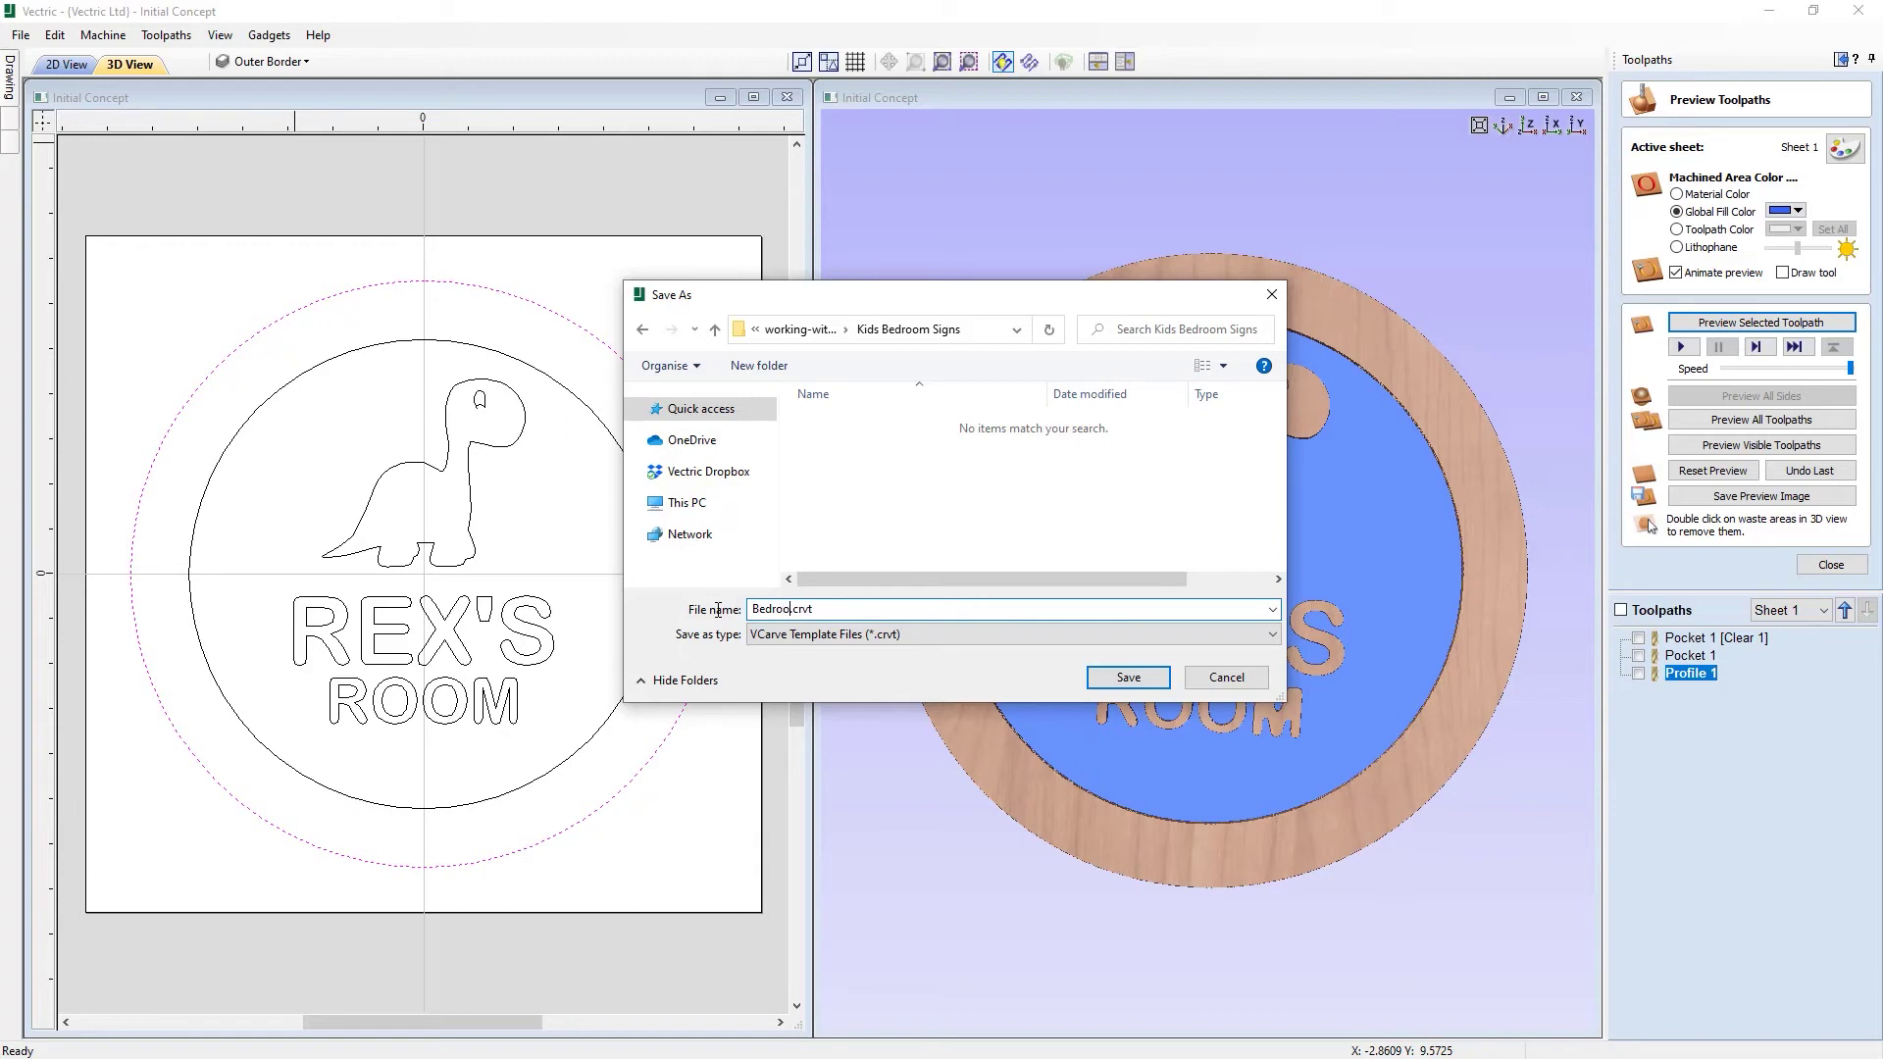
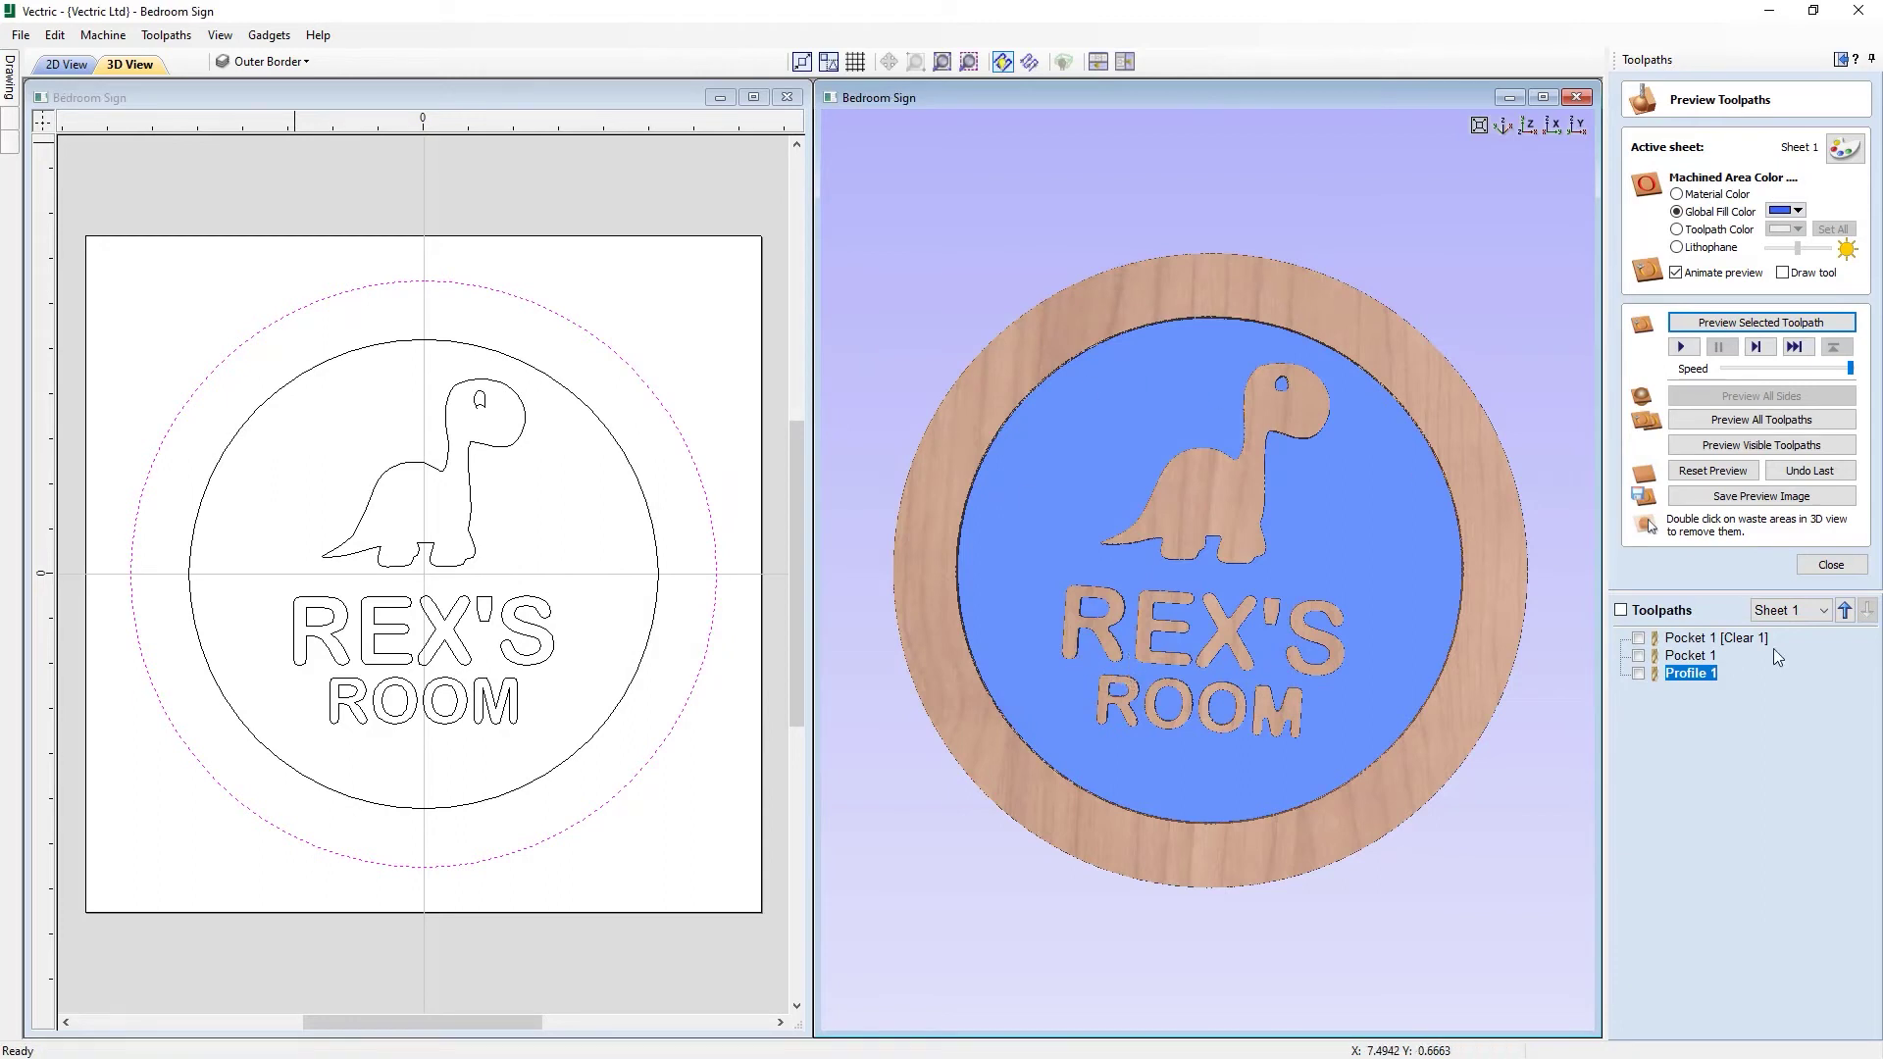
# Step: Close the toolpath preview, then close the REX'S ROOM sign file, discarding its changes
pyautogui.click(1832, 568)
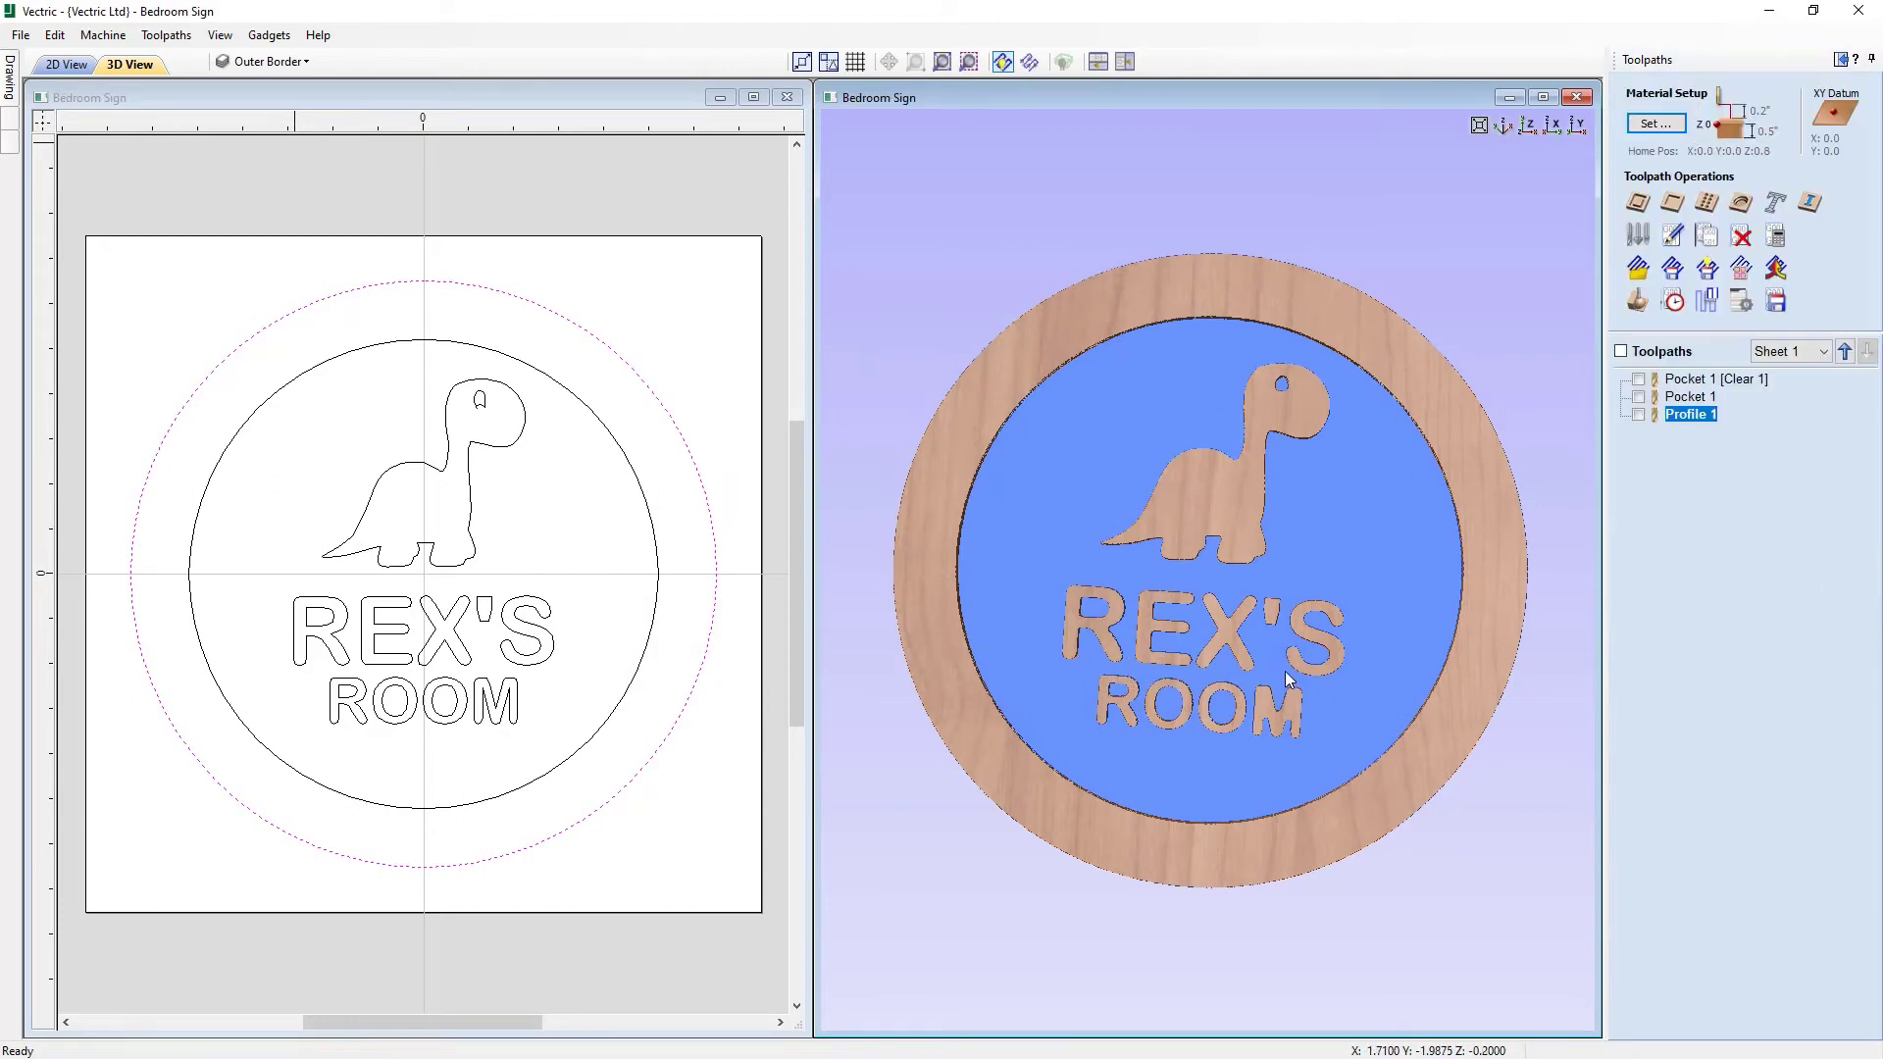
pyautogui.click(19, 34)
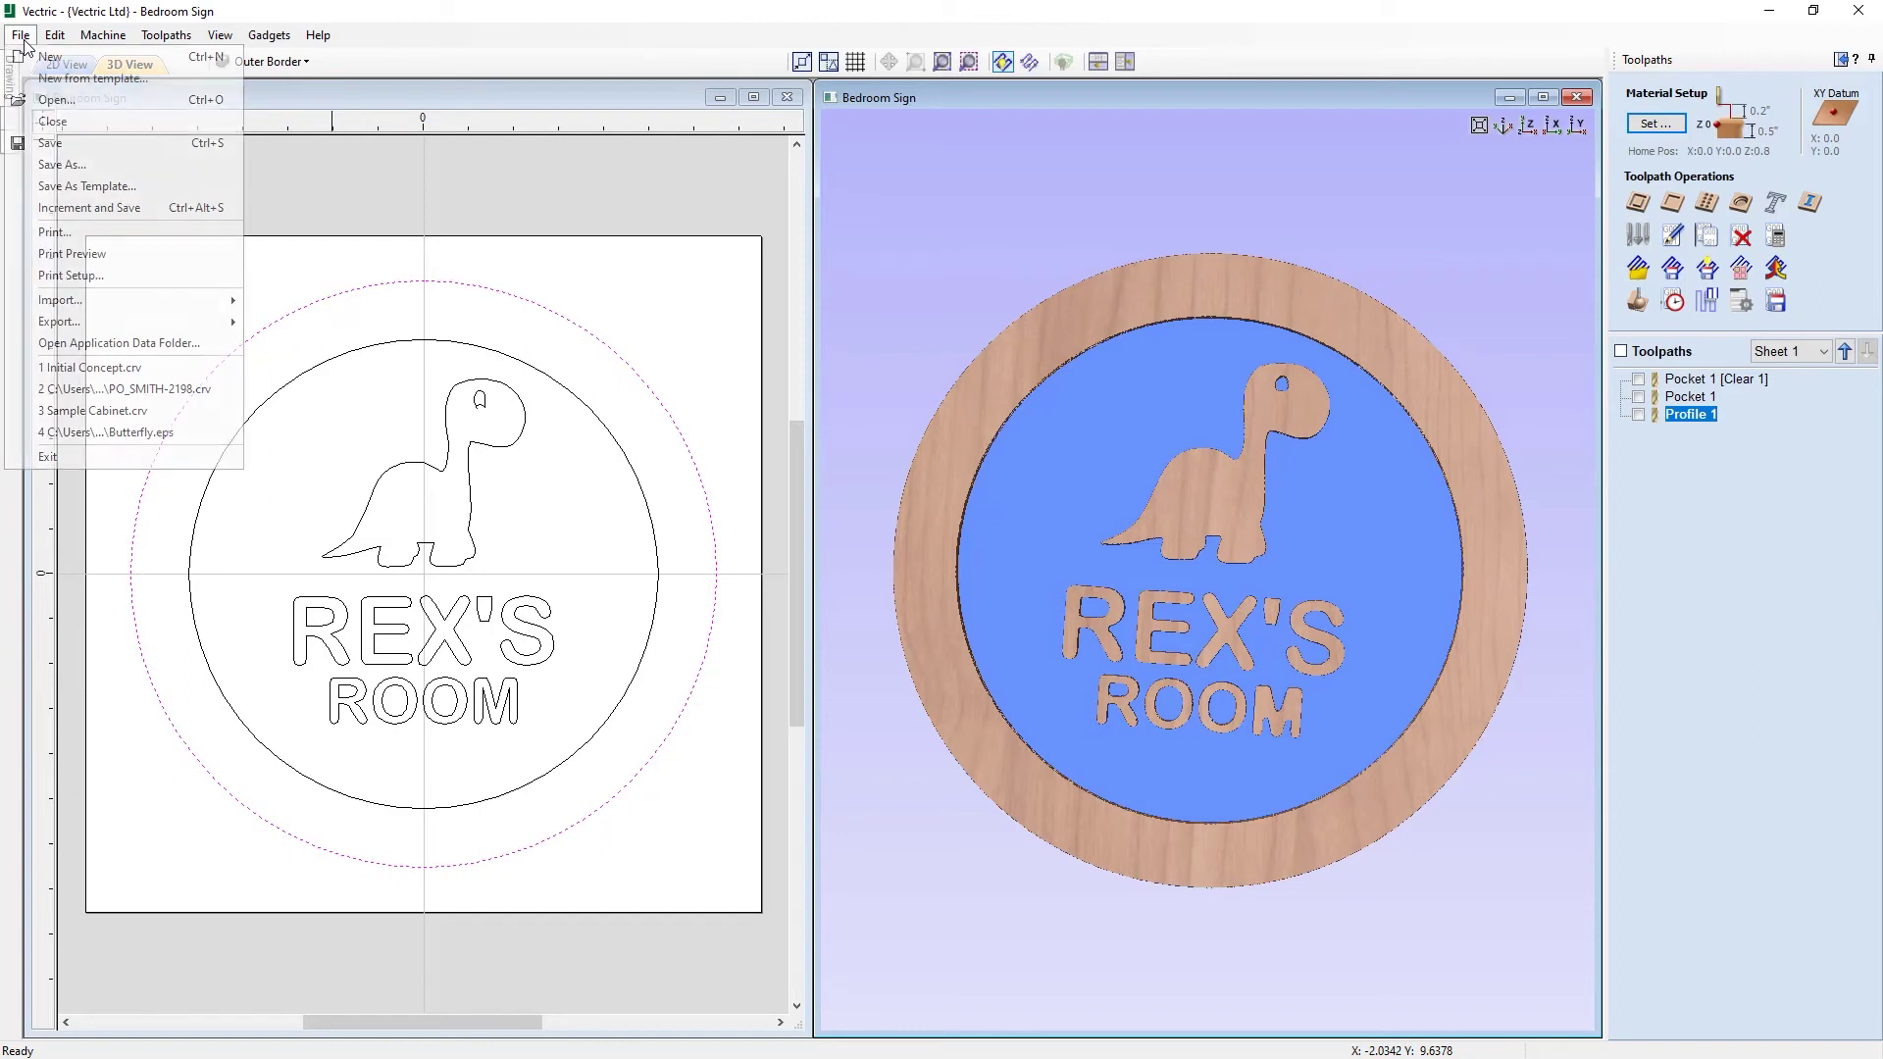
pyautogui.click(83, 118)
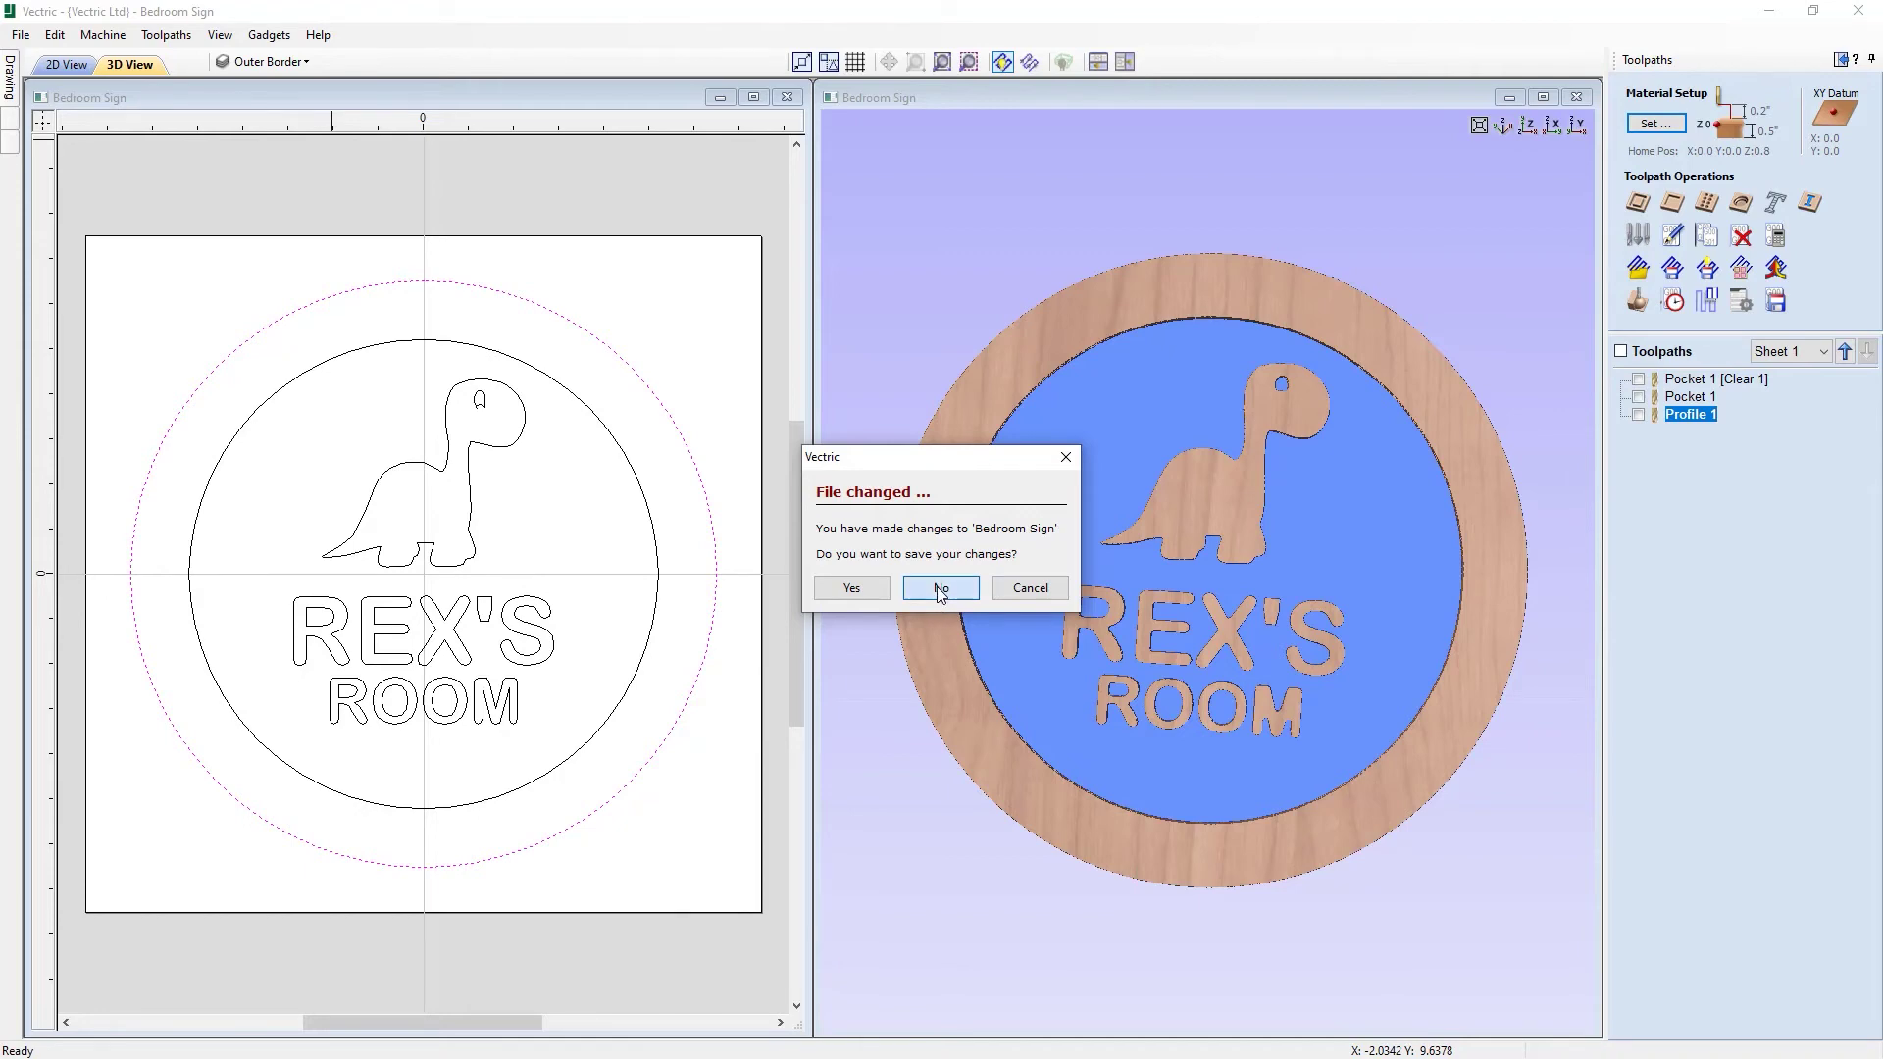
pyautogui.click(940, 592)
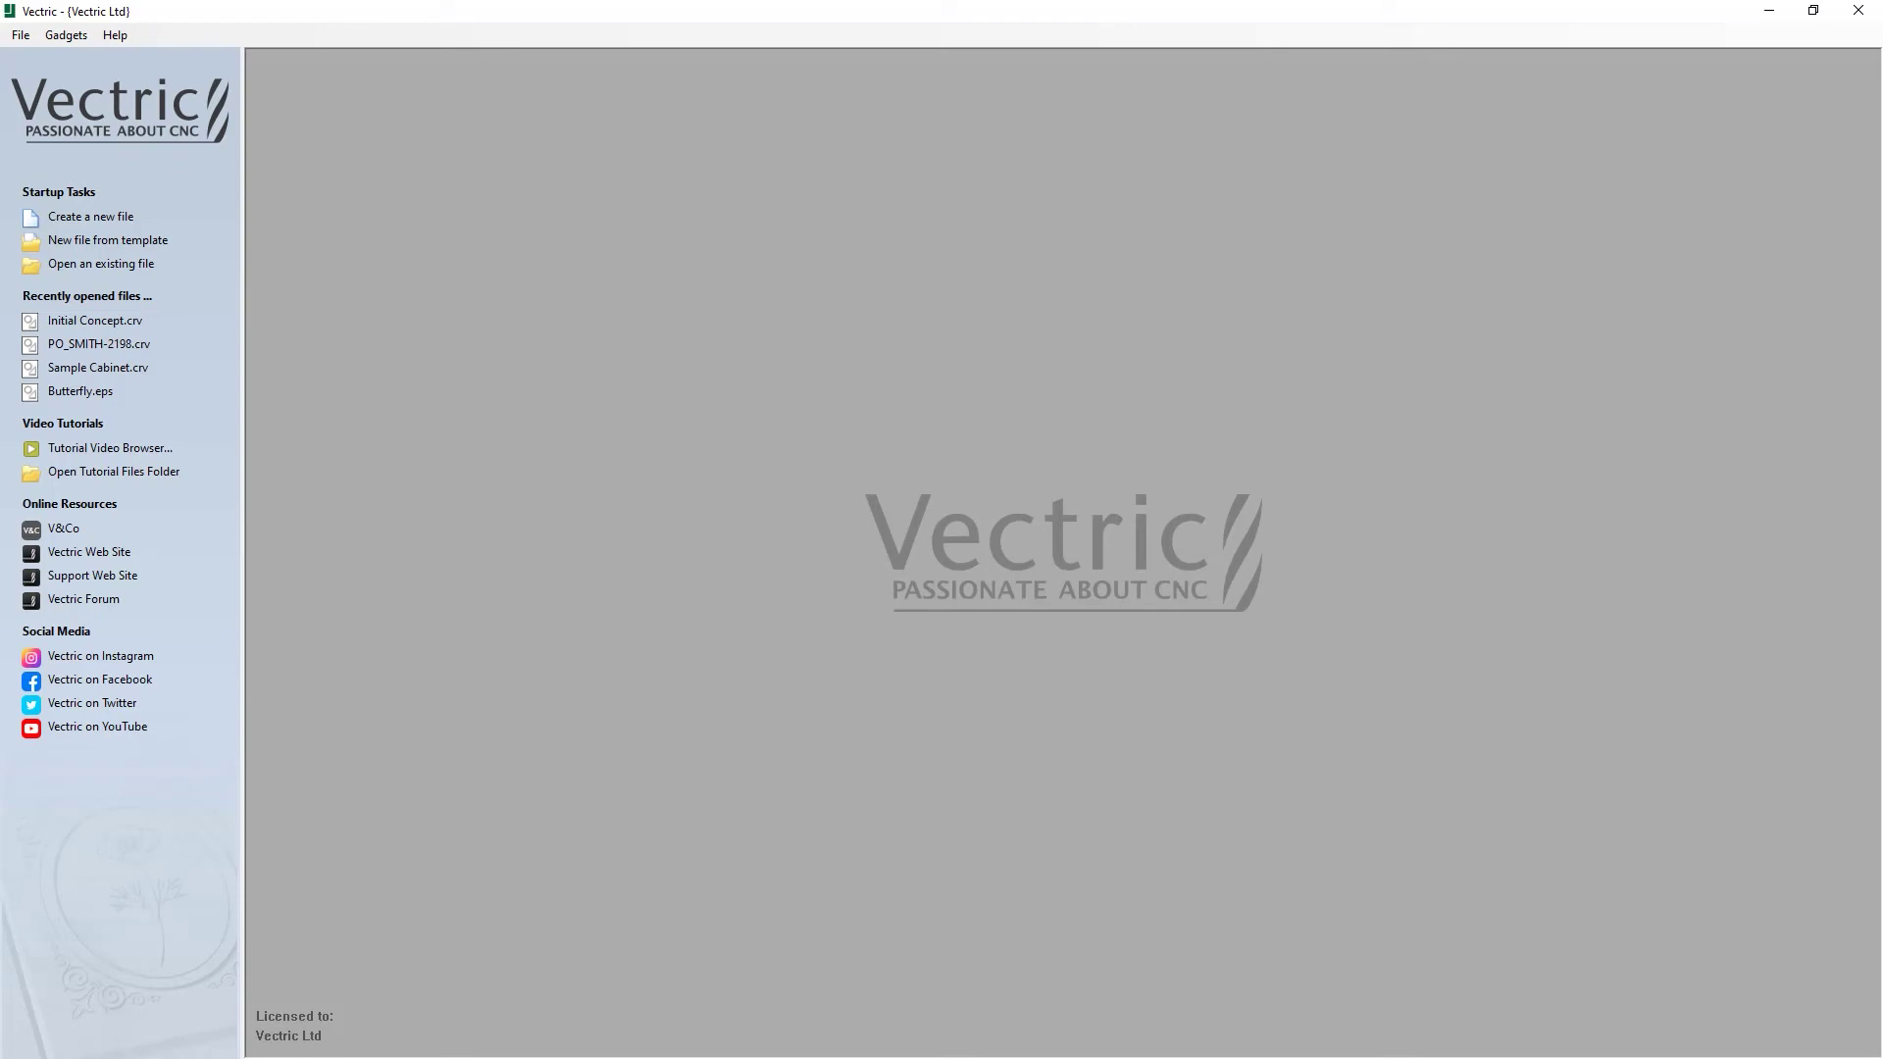
# Step: Create a new job from Bedroom Sign.crvt and accept its 15 x 15 x 0.5 inch setup
pyautogui.click(148, 245)
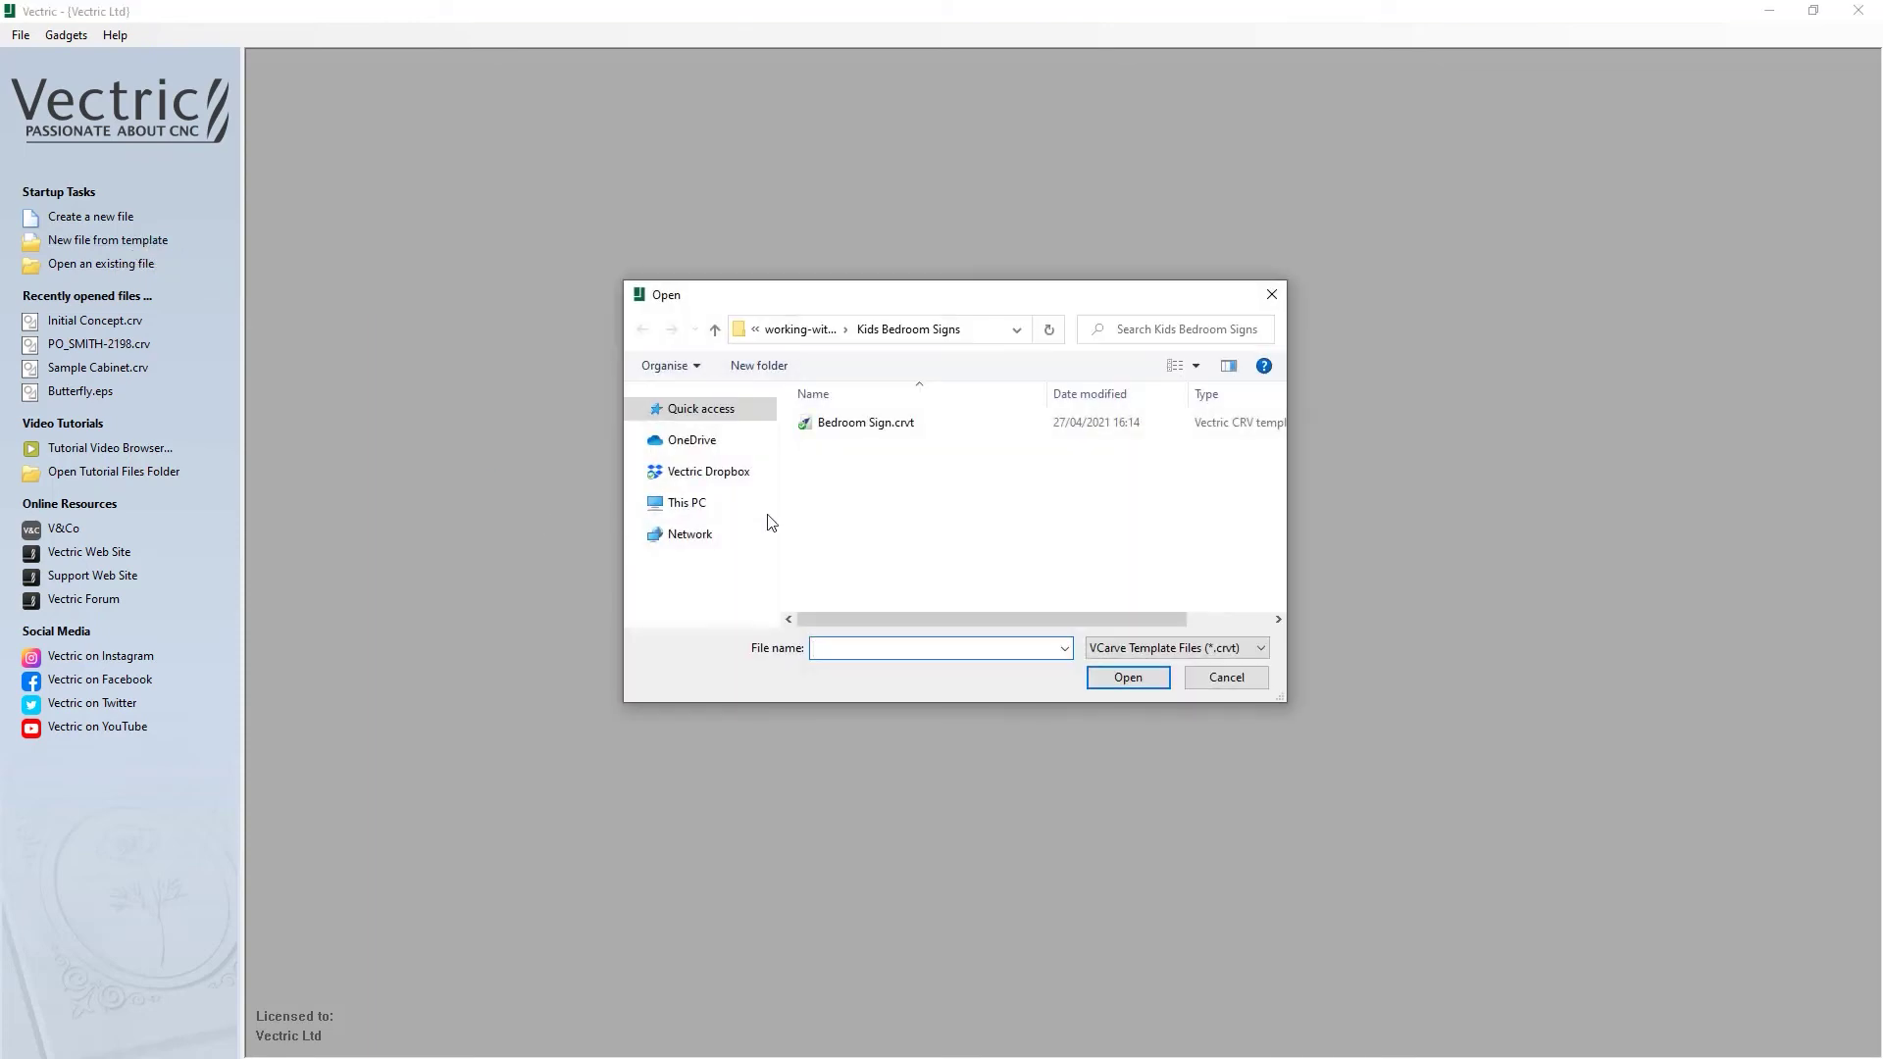
pyautogui.click(862, 432)
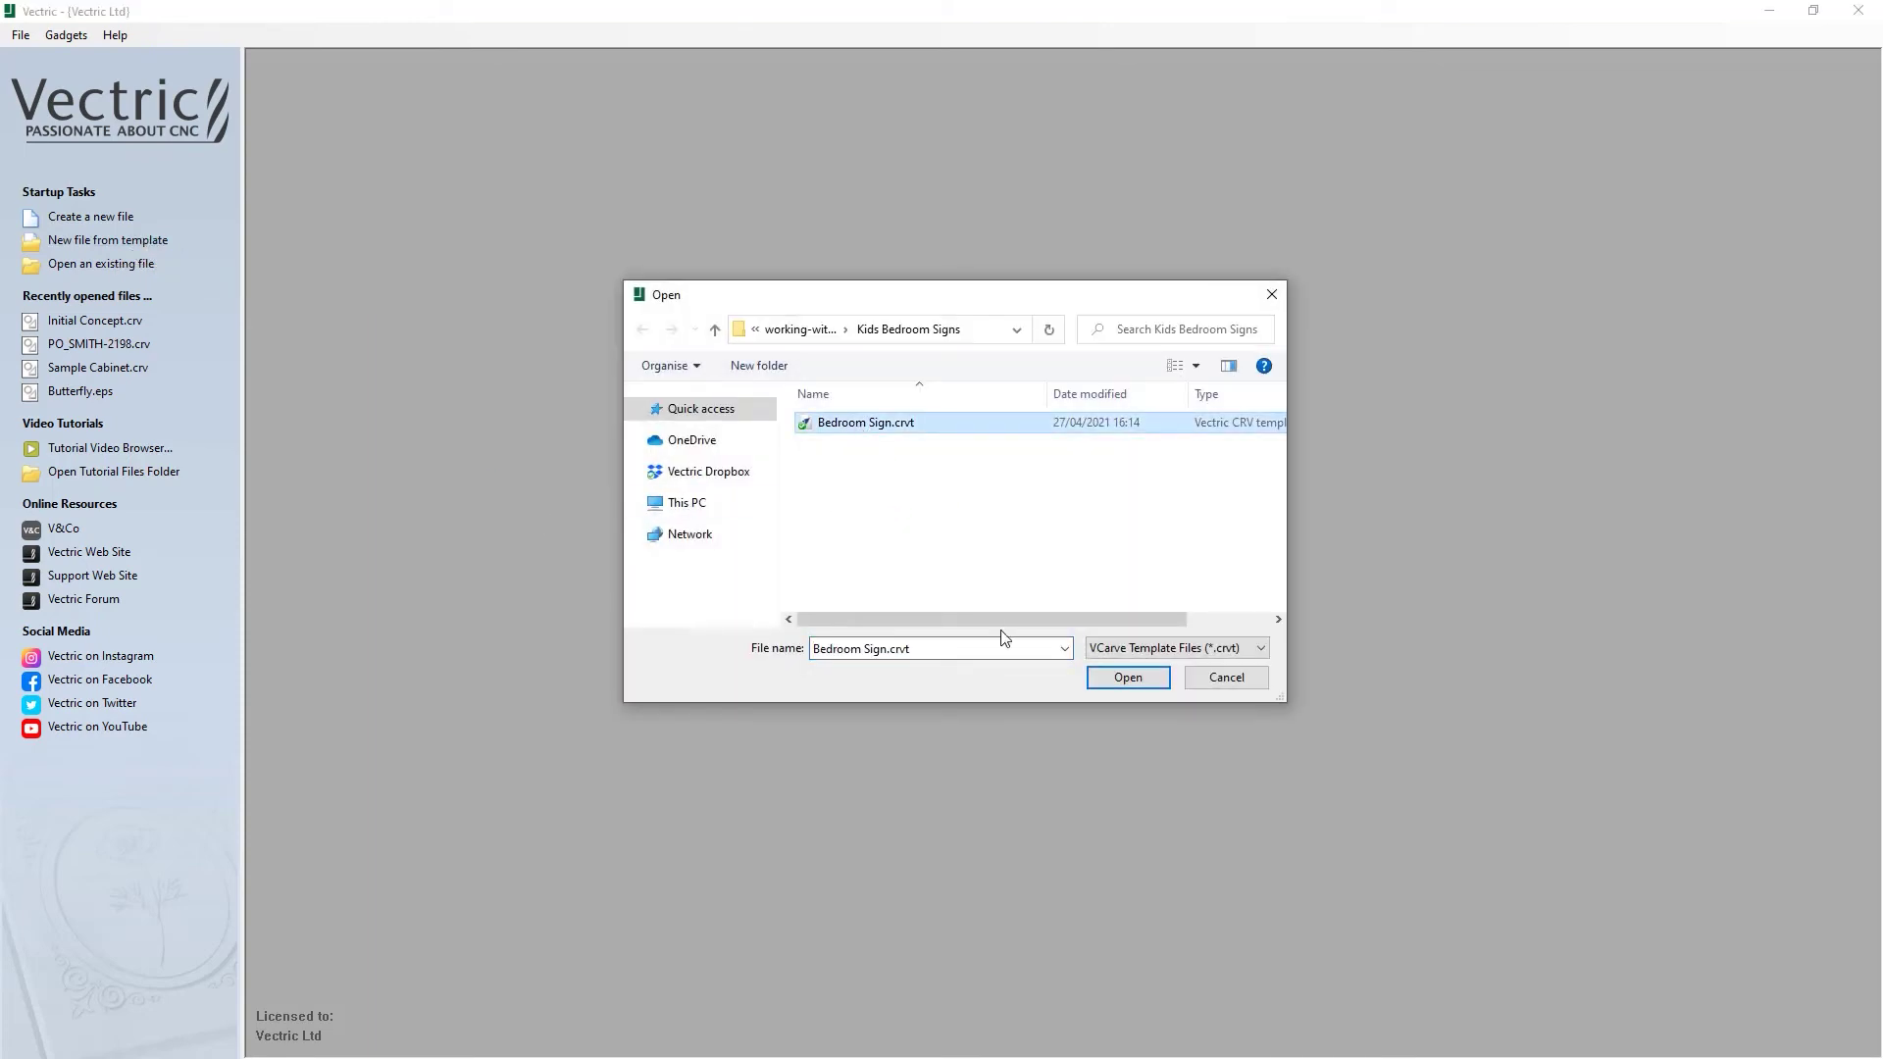
pyautogui.click(1126, 678)
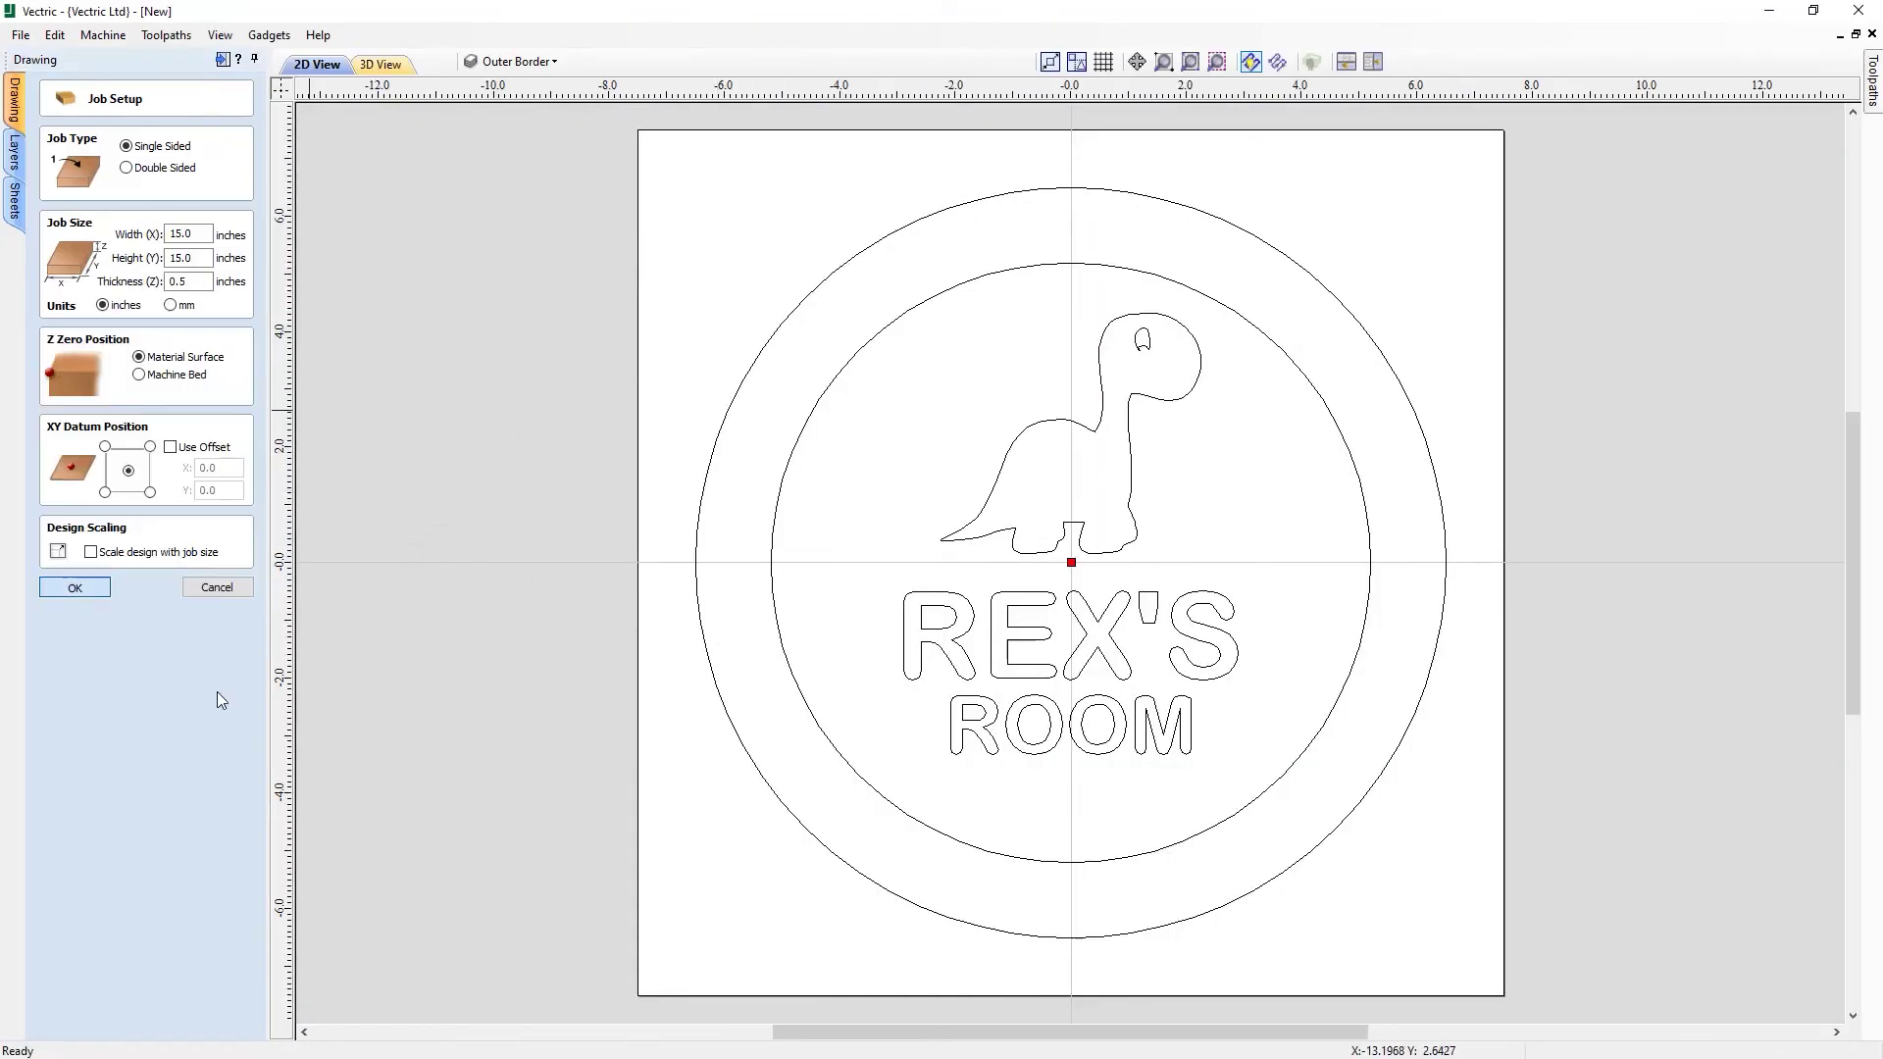
pyautogui.press('Return')
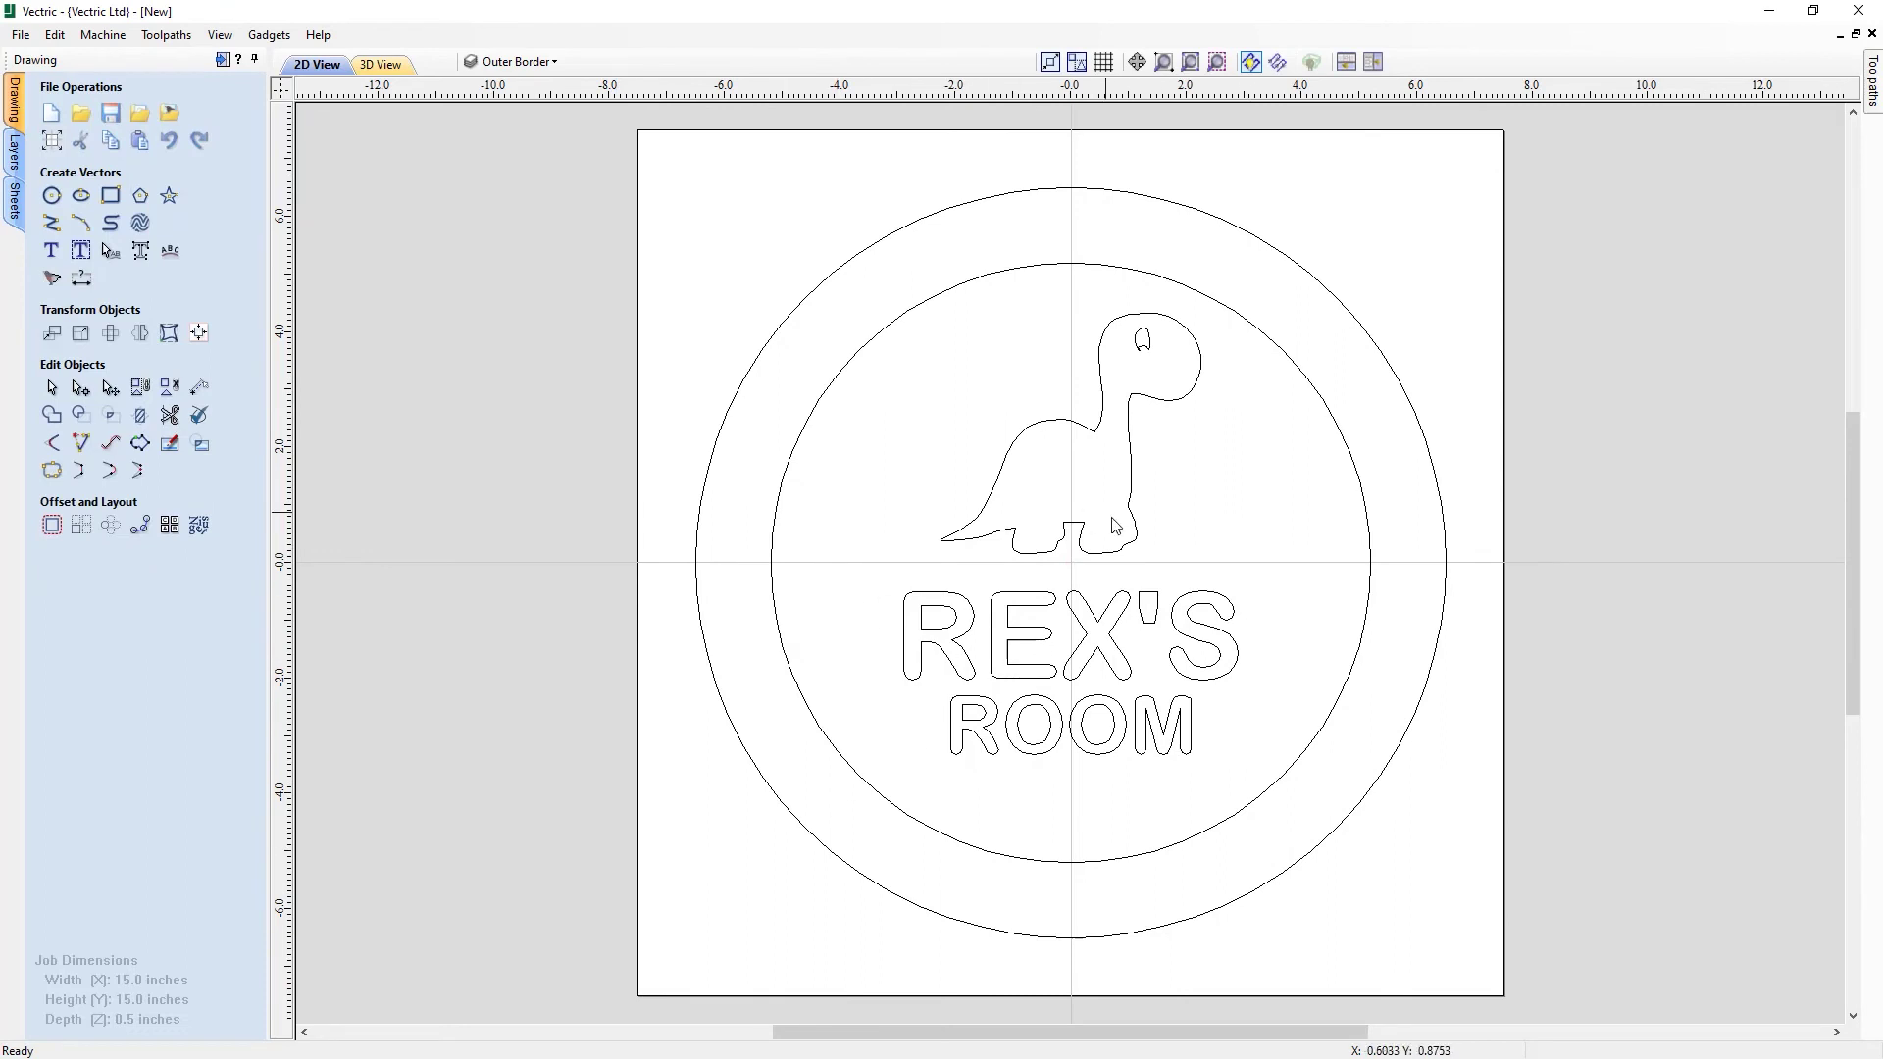
# Step: Edit the sign's top text line so REX'S becomes MOLLY'S
pyautogui.click(1112, 646)
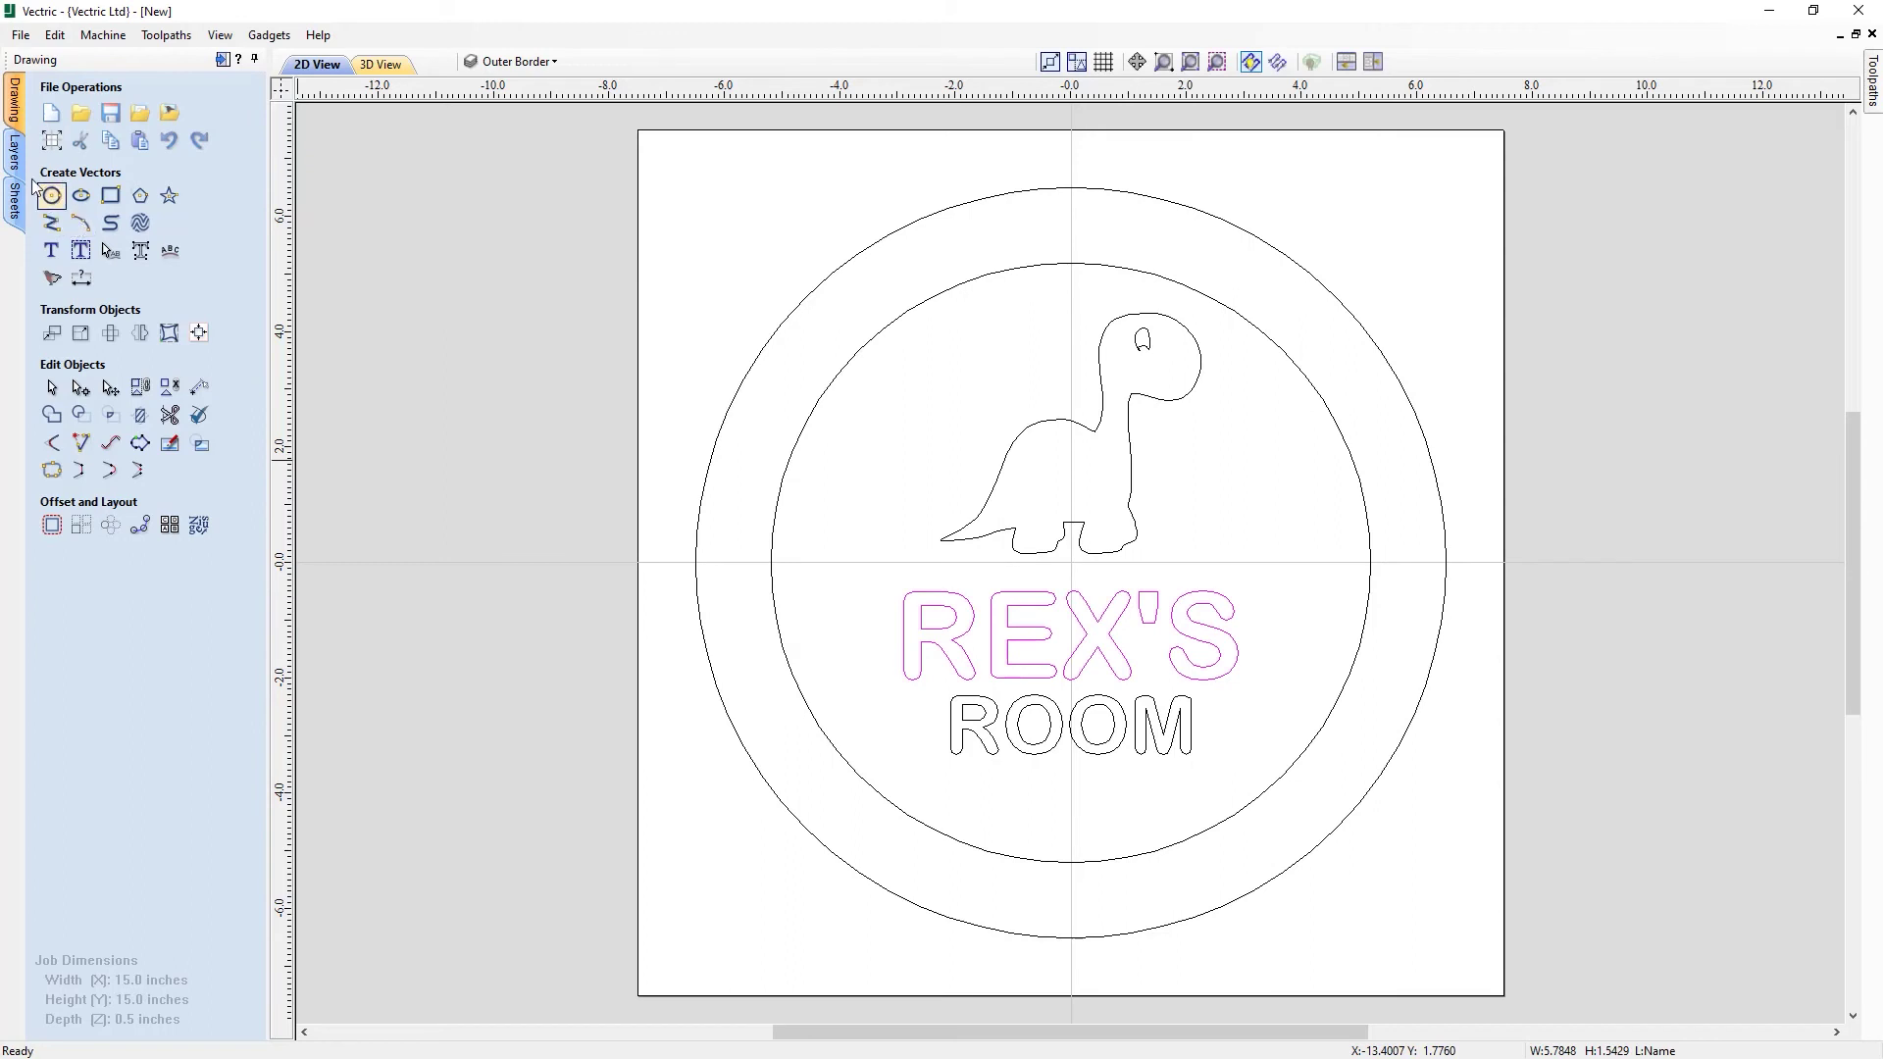
pyautogui.click(51, 251)
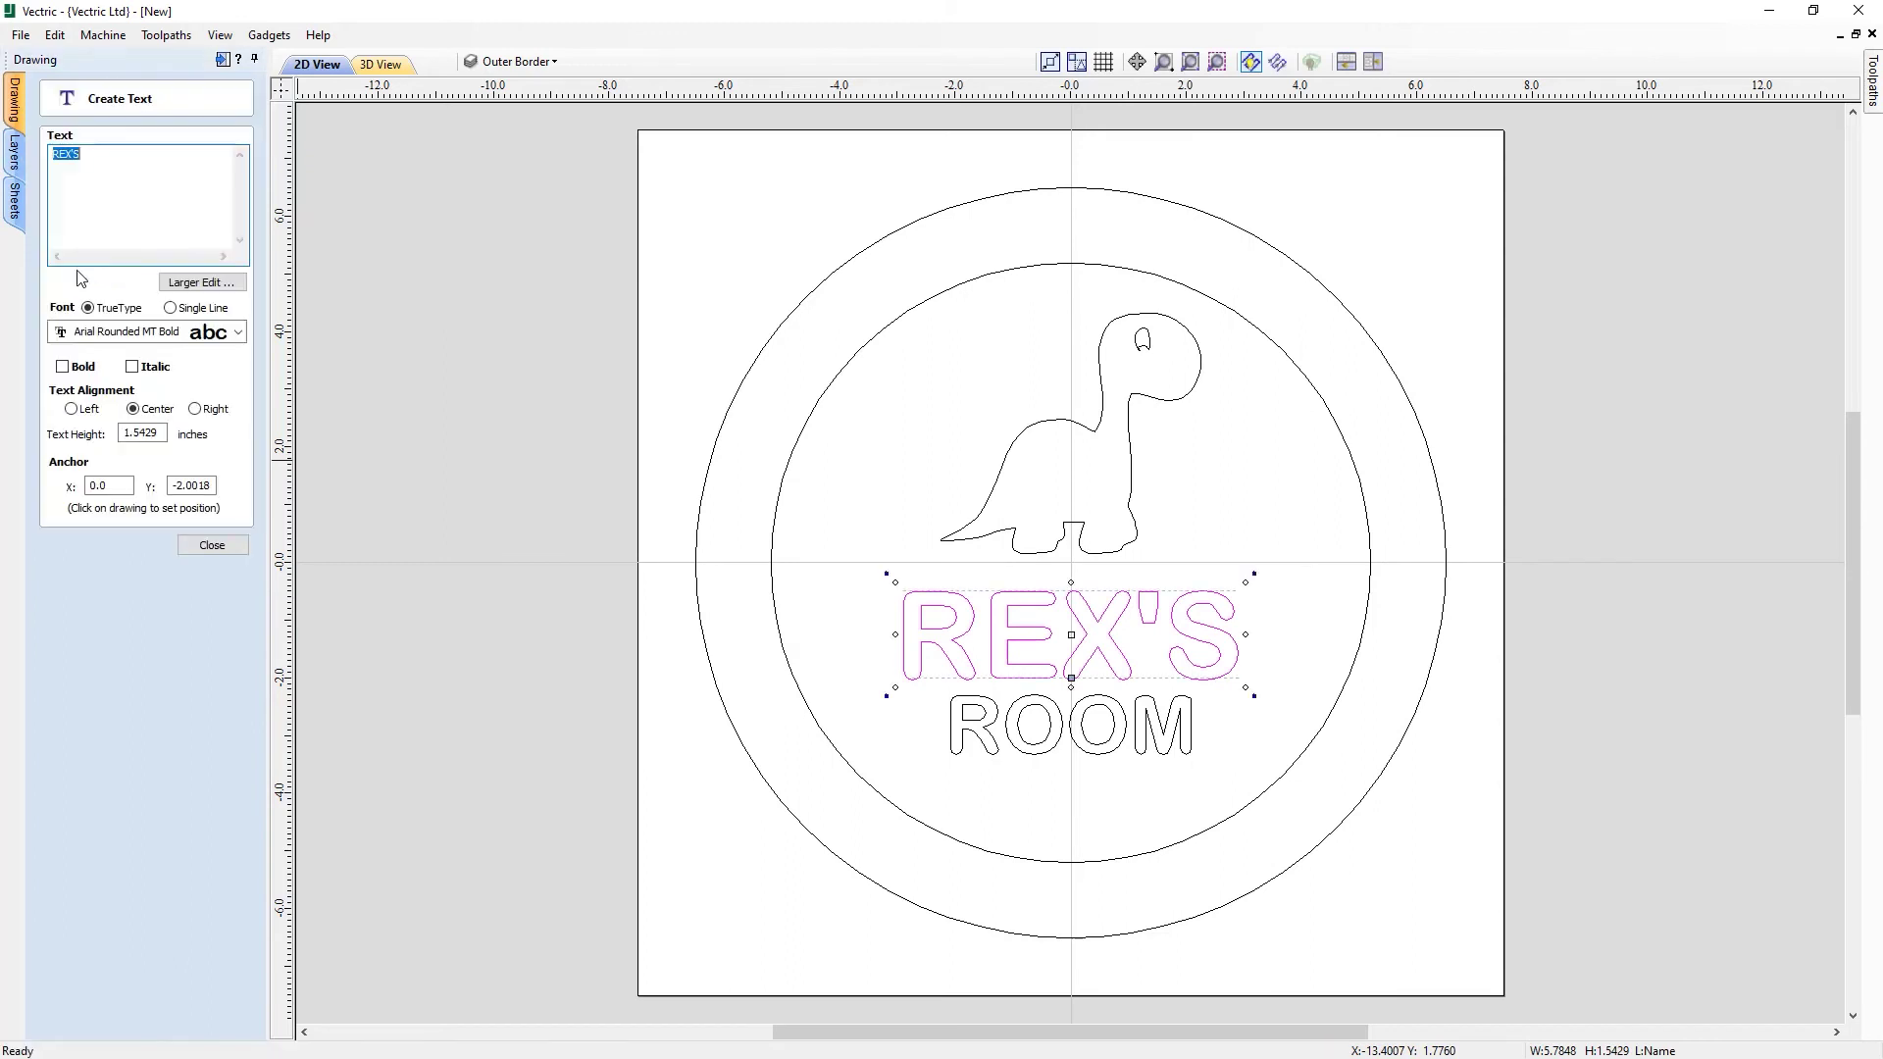
pyautogui.moveTo(73, 154); pyautogui.dragTo(50, 154)
pyautogui.write('MOLL')
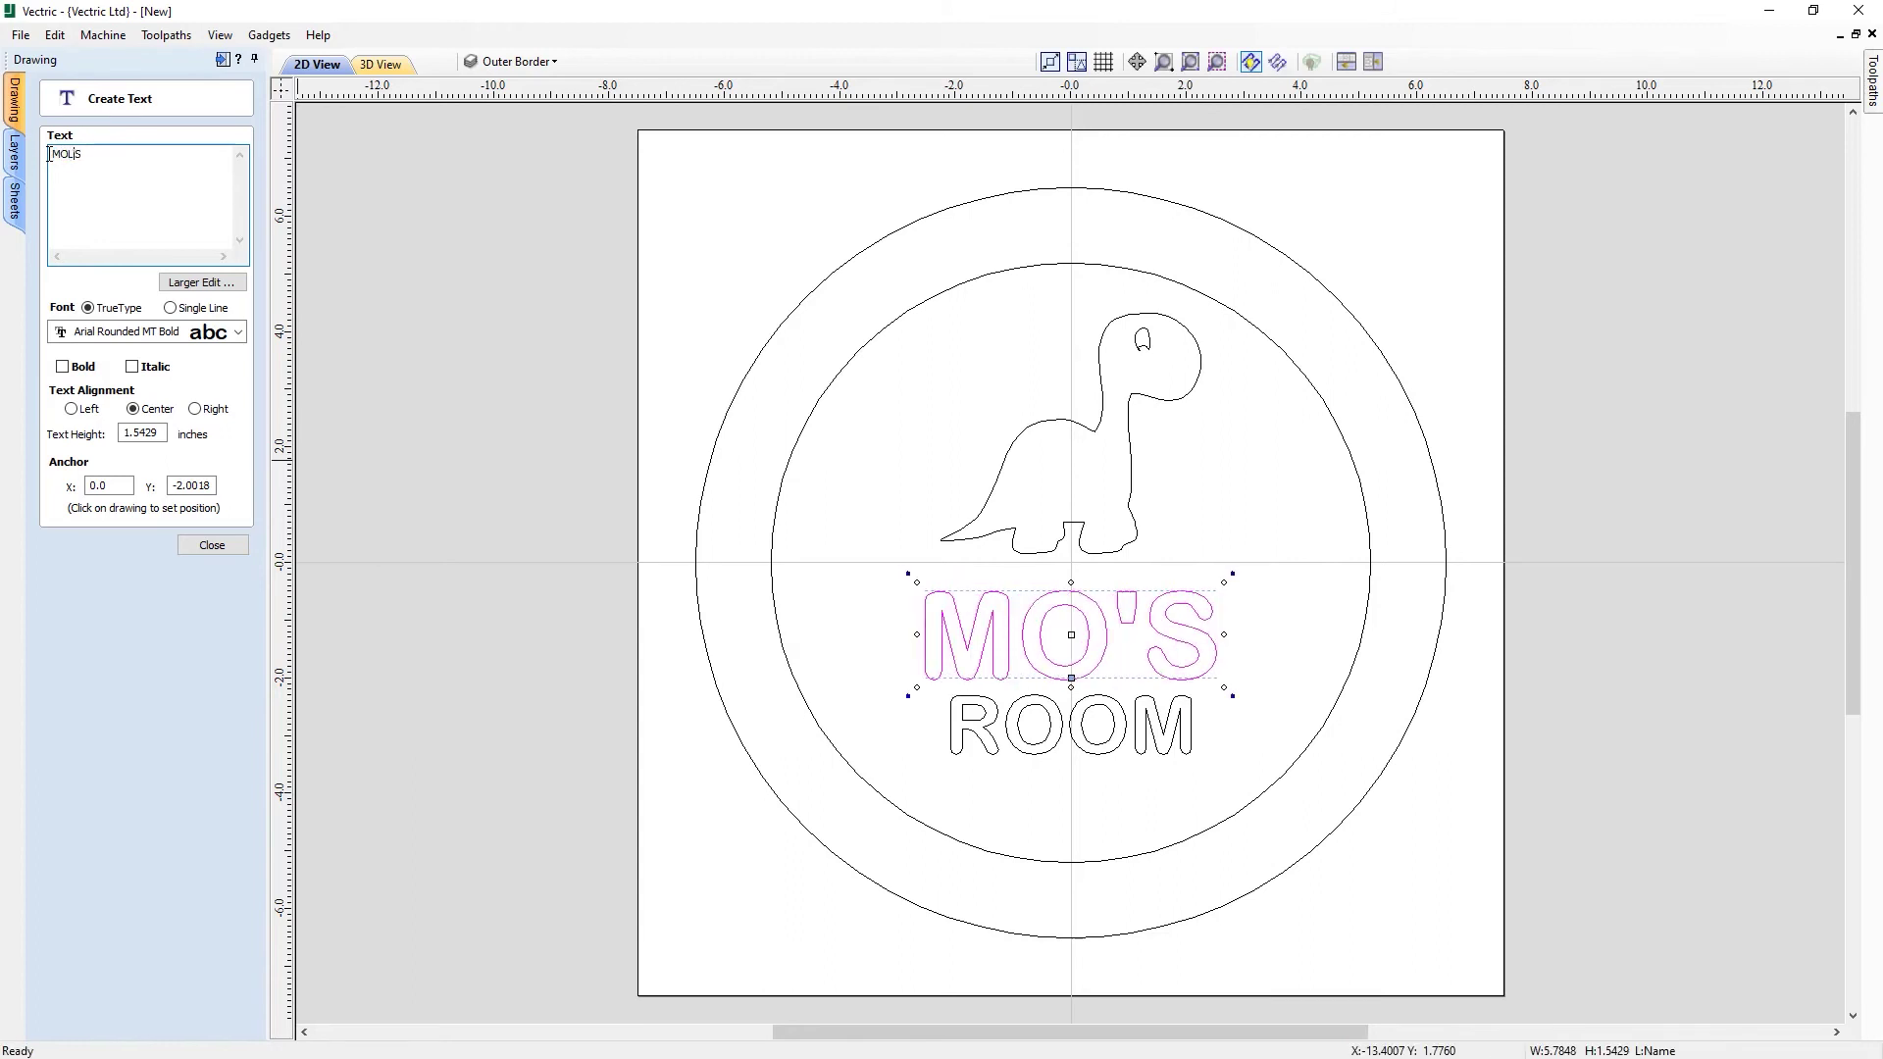
pyautogui.write('Y')
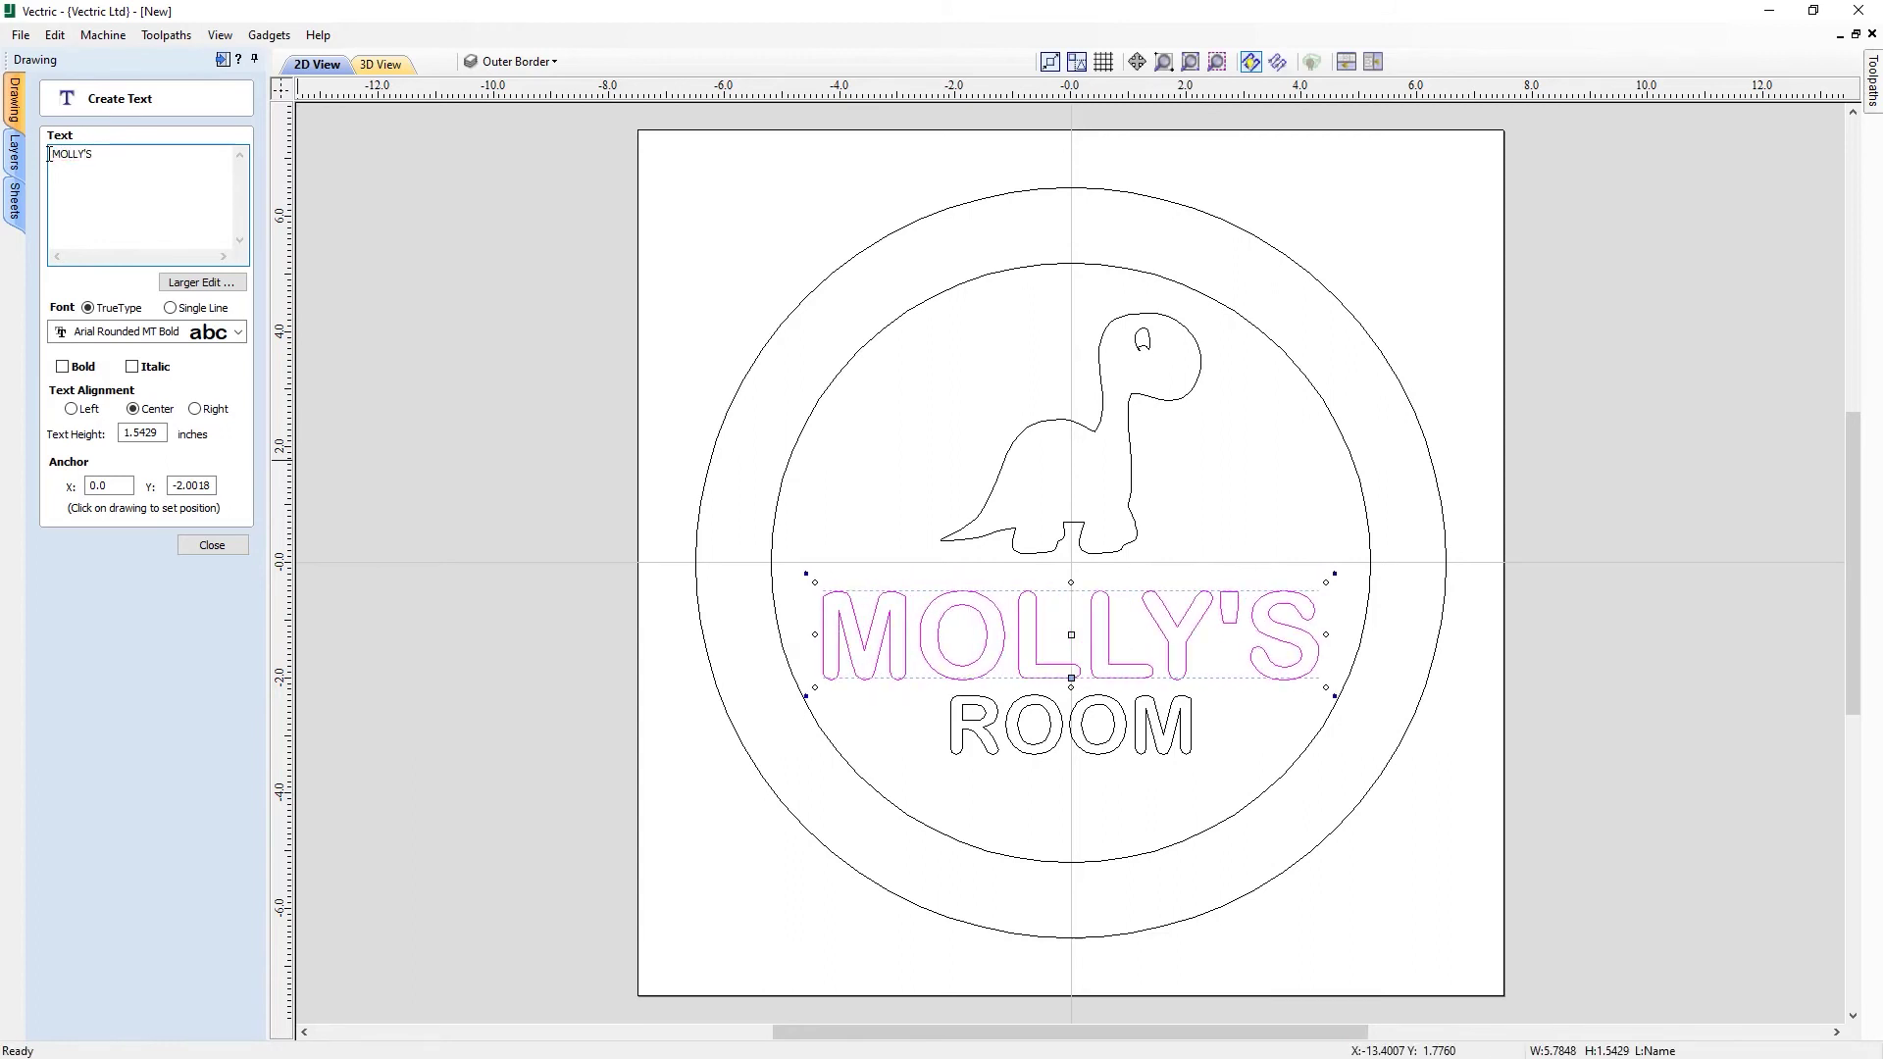
pyautogui.click(220, 548)
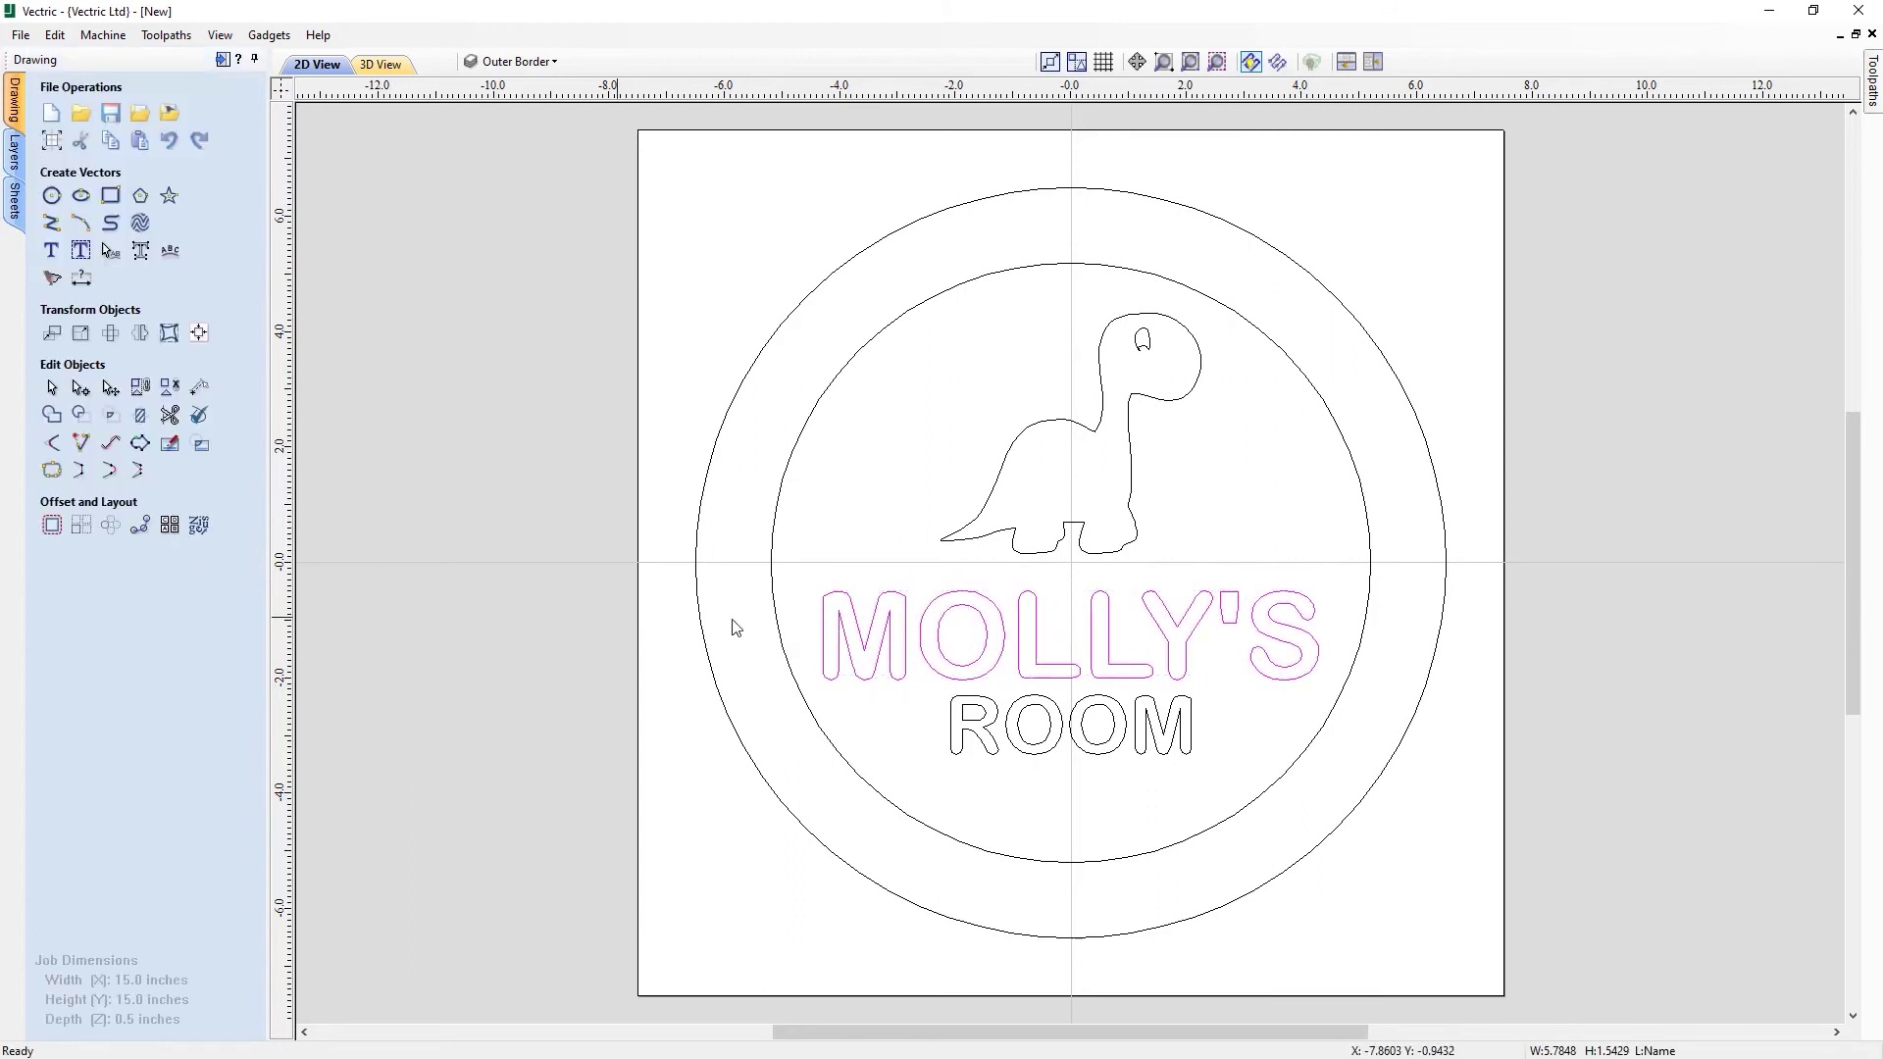
pyautogui.click(1132, 525)
# Step: Delete the dinosaur and its eye, then import Flower.eps from the Kids Bedroom Signs folder
pyautogui.keyDown('shift'); pyautogui.click(1141, 338); pyautogui.keyUp('shift')
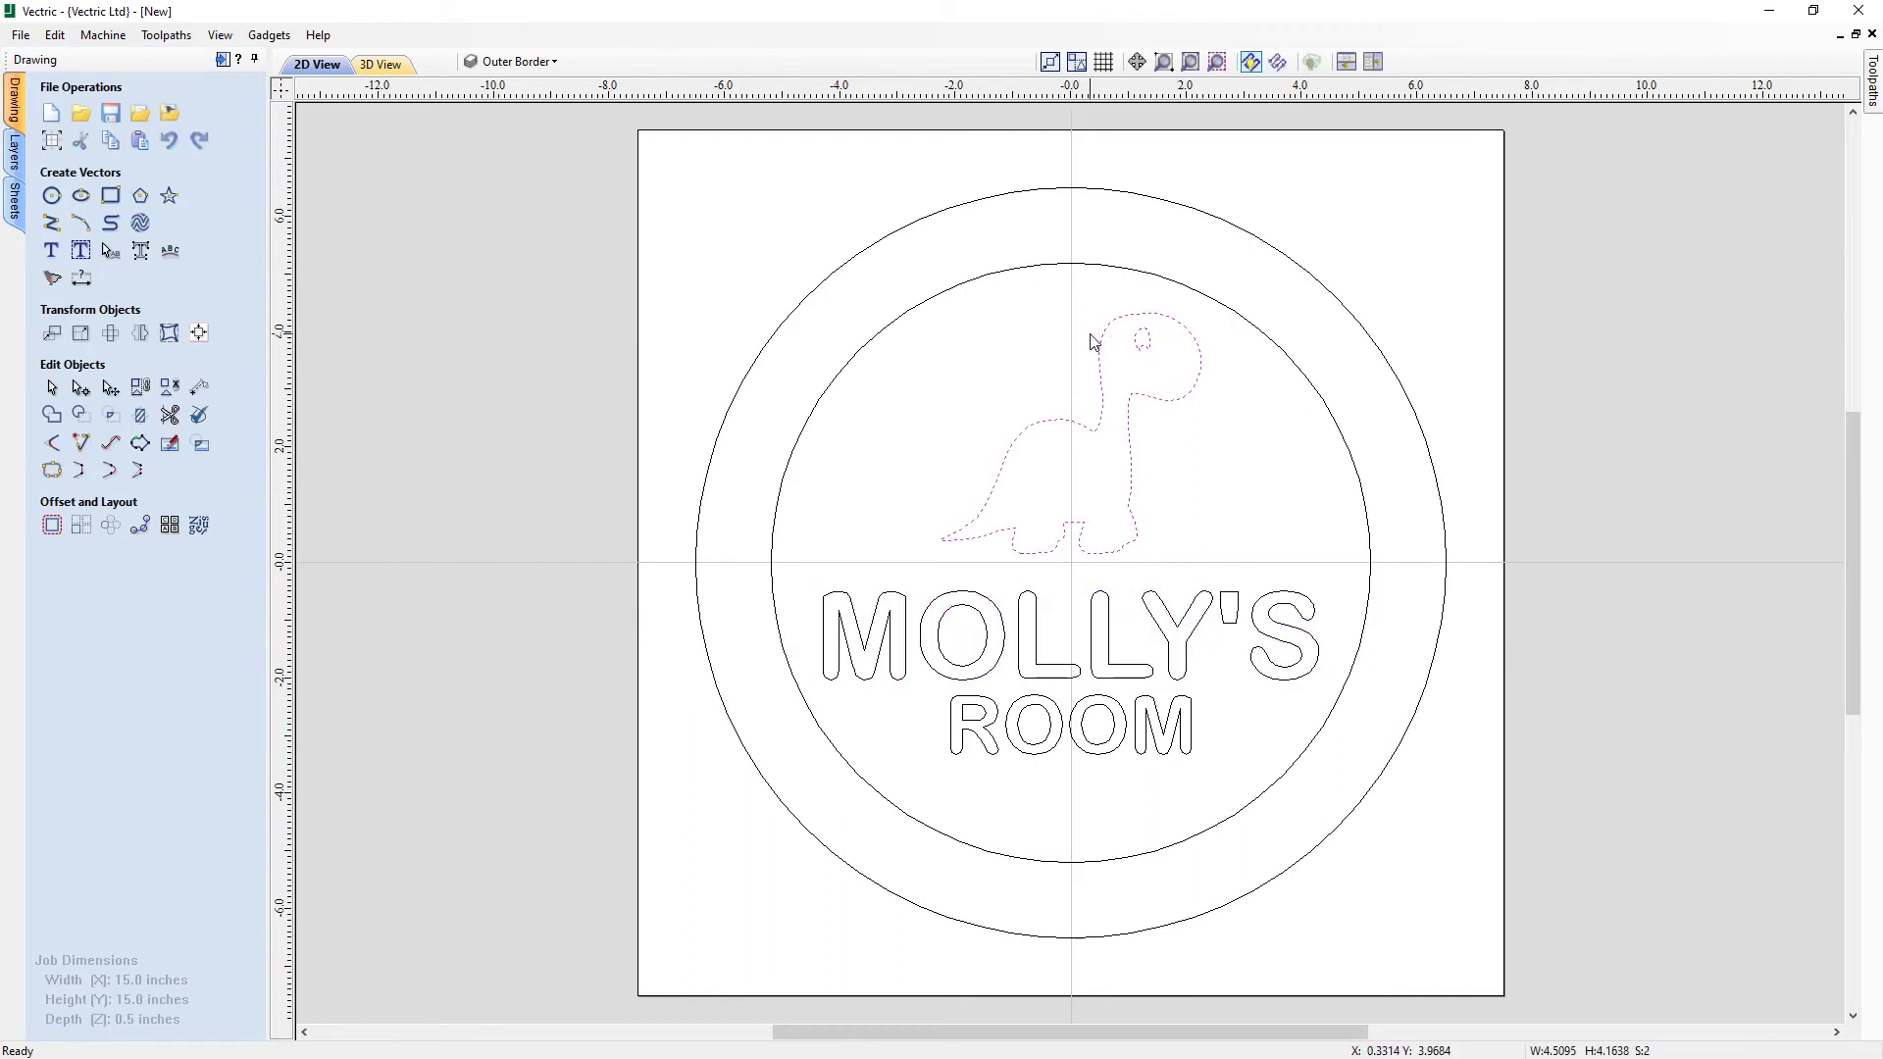
pyautogui.press('Delete')
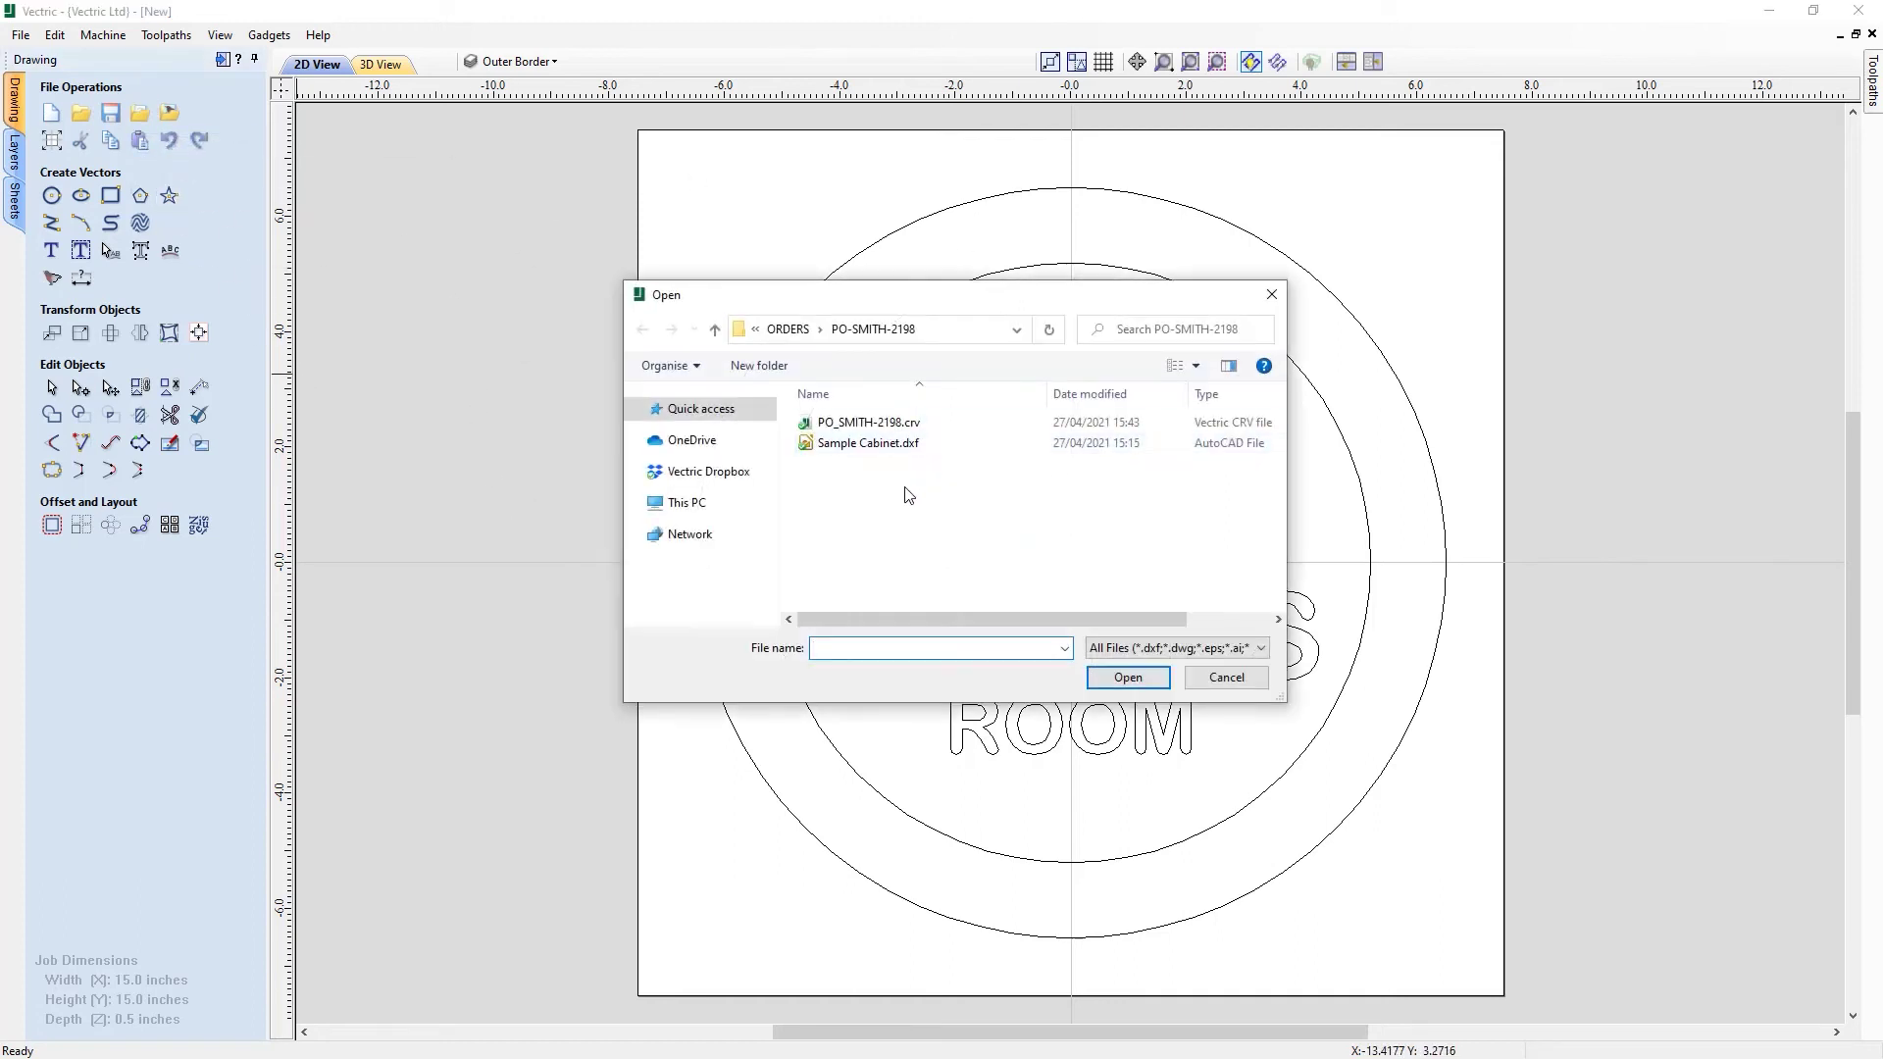
pyautogui.click(801, 340)
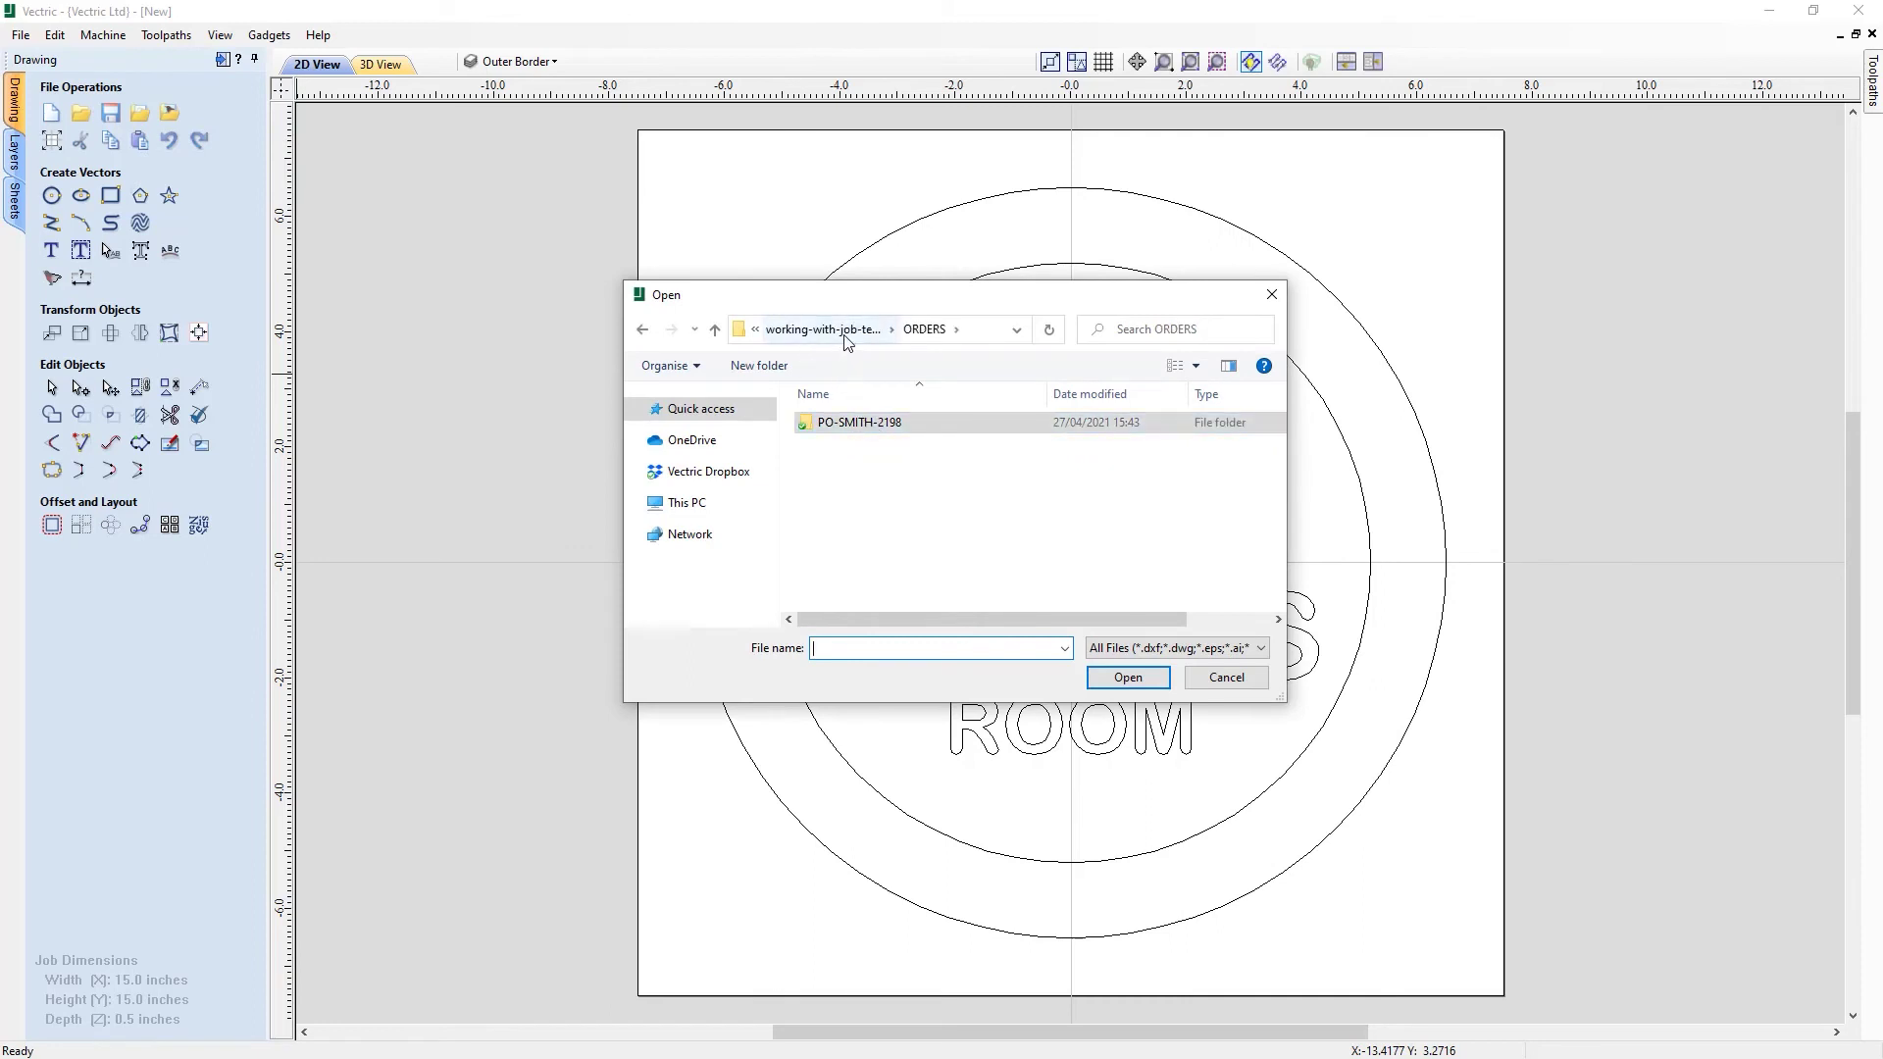
pyautogui.click(846, 330)
pyautogui.doubleClick(887, 422)
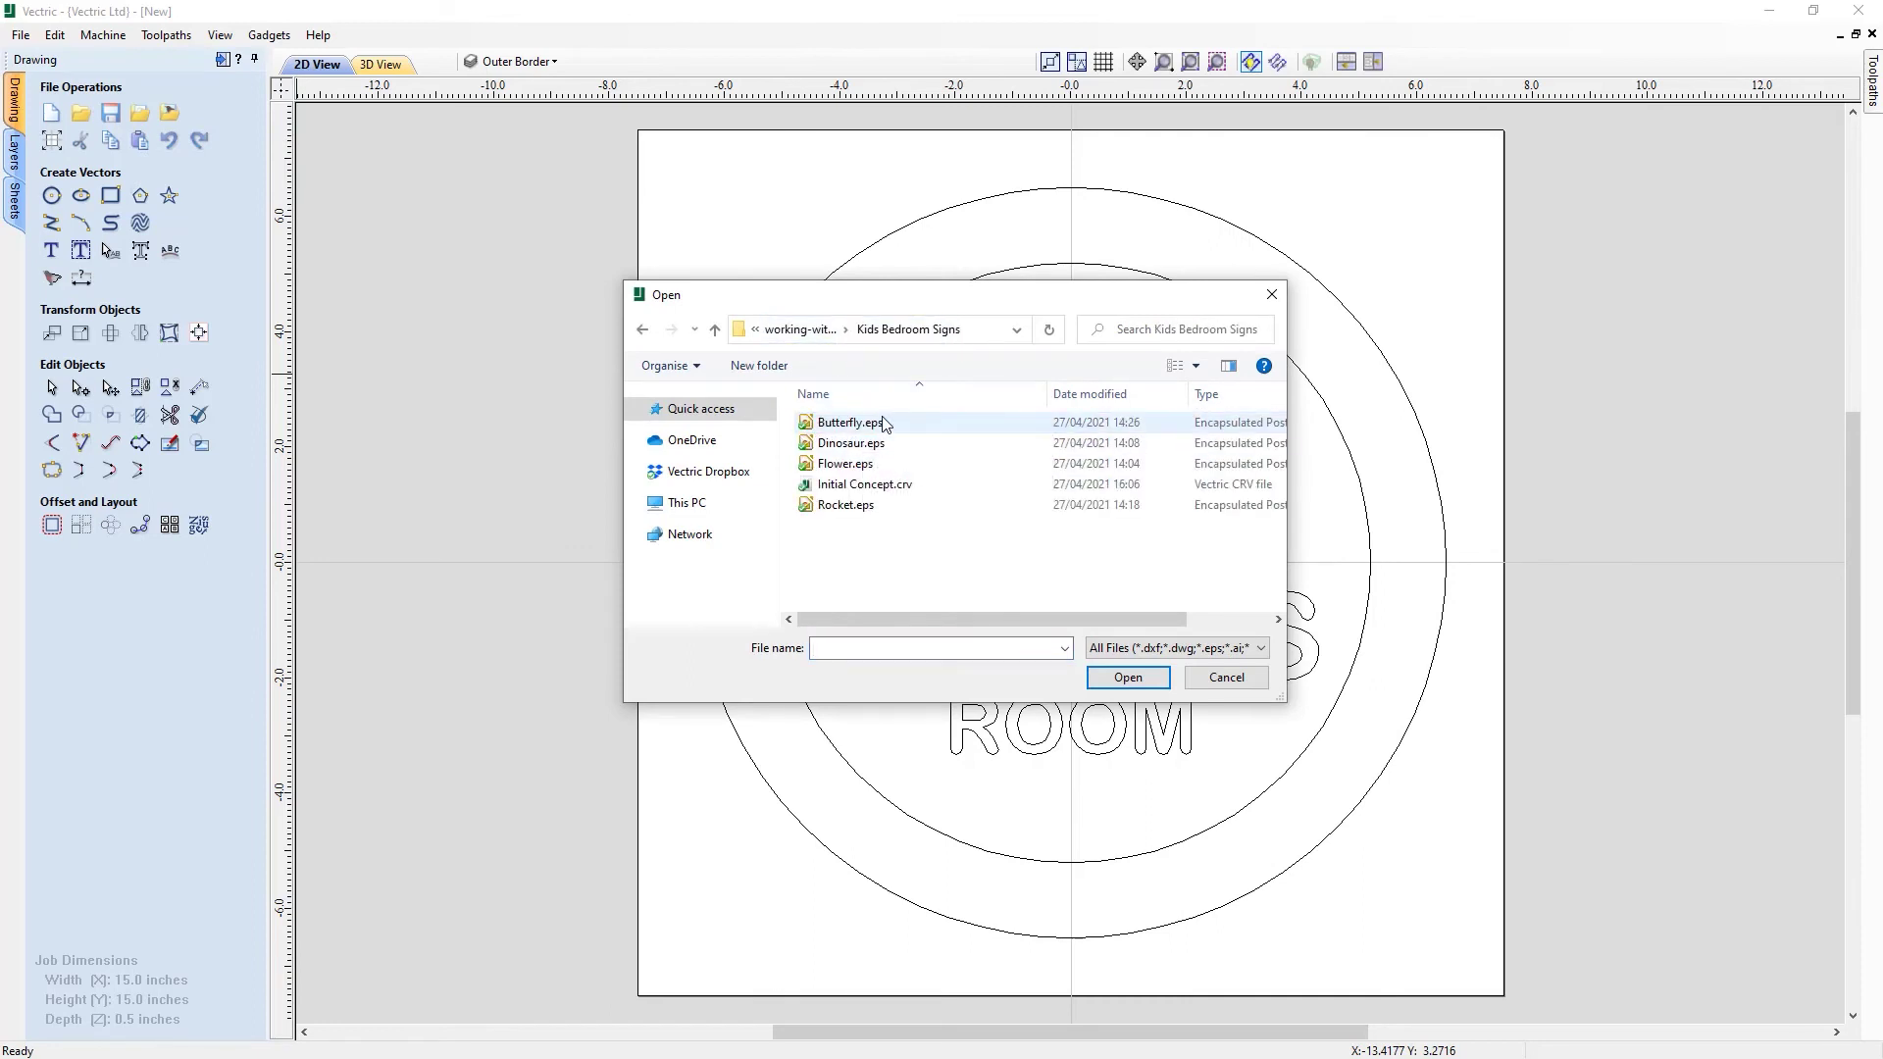
pyautogui.click(850, 464)
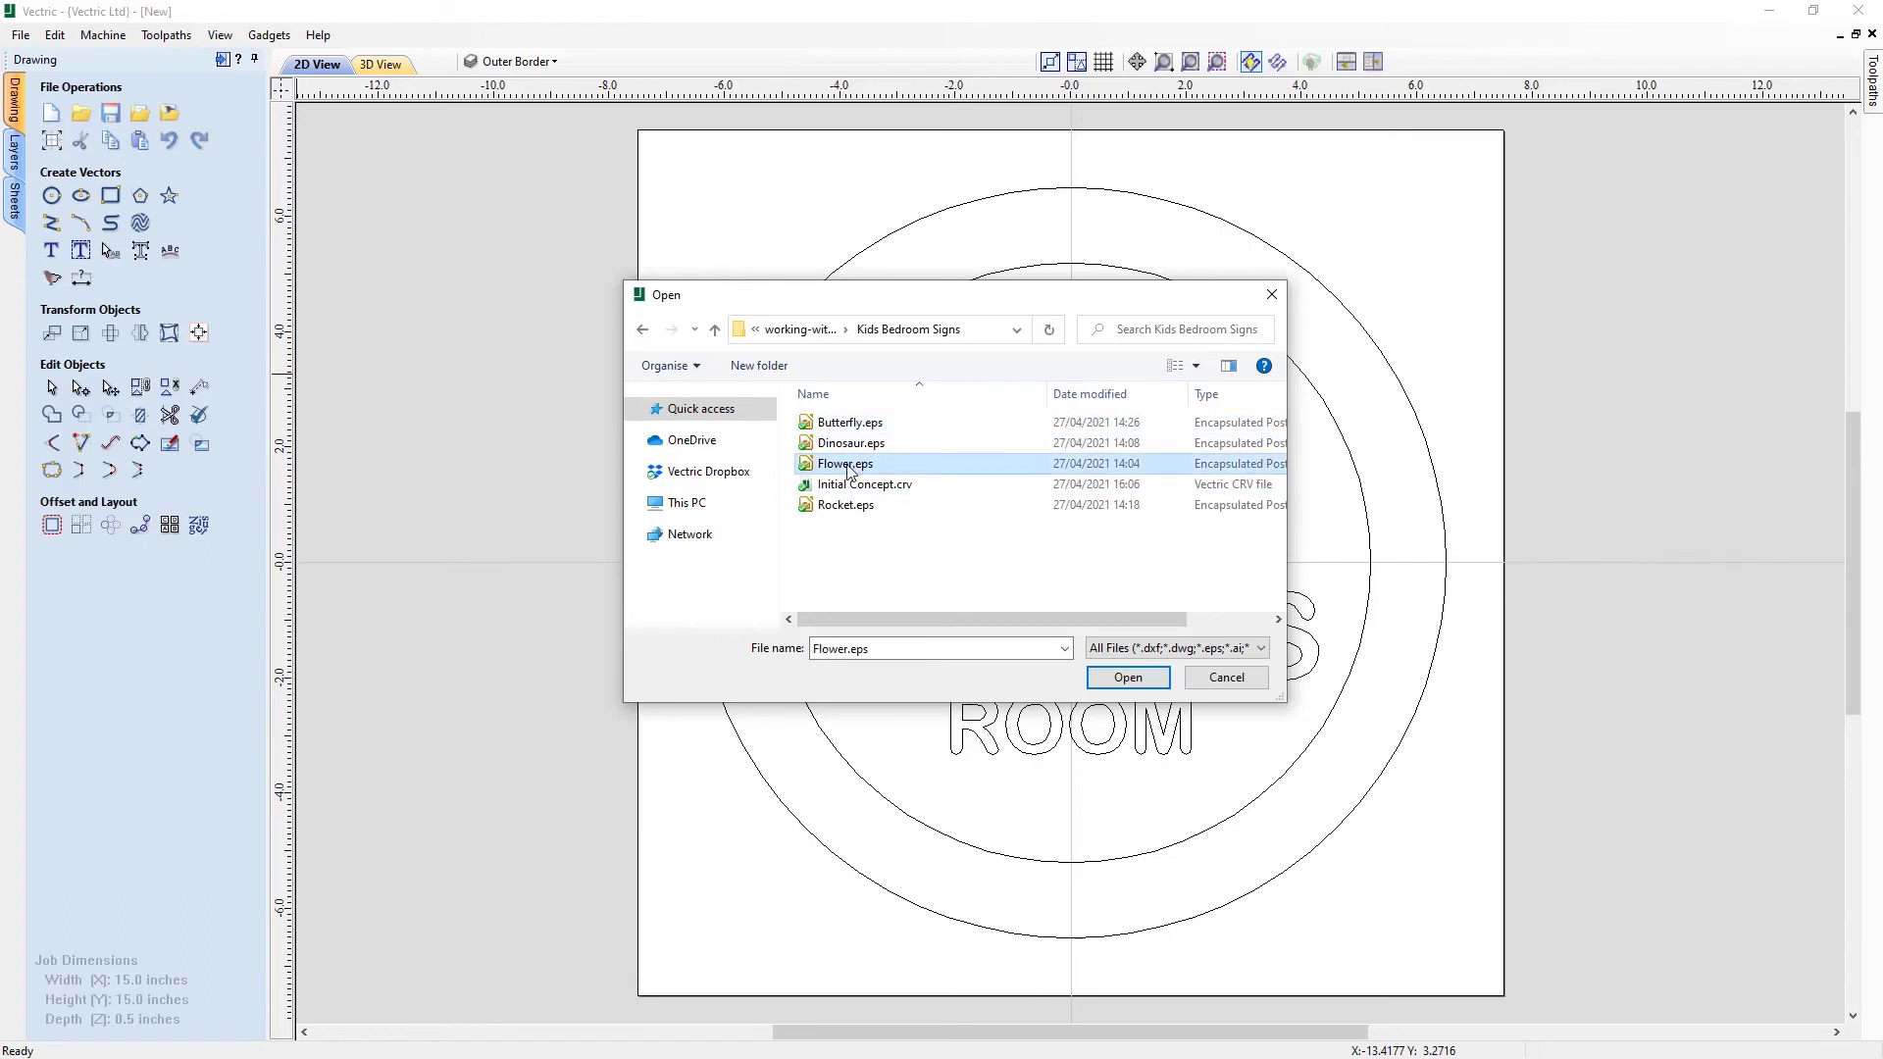
pyautogui.click(1127, 678)
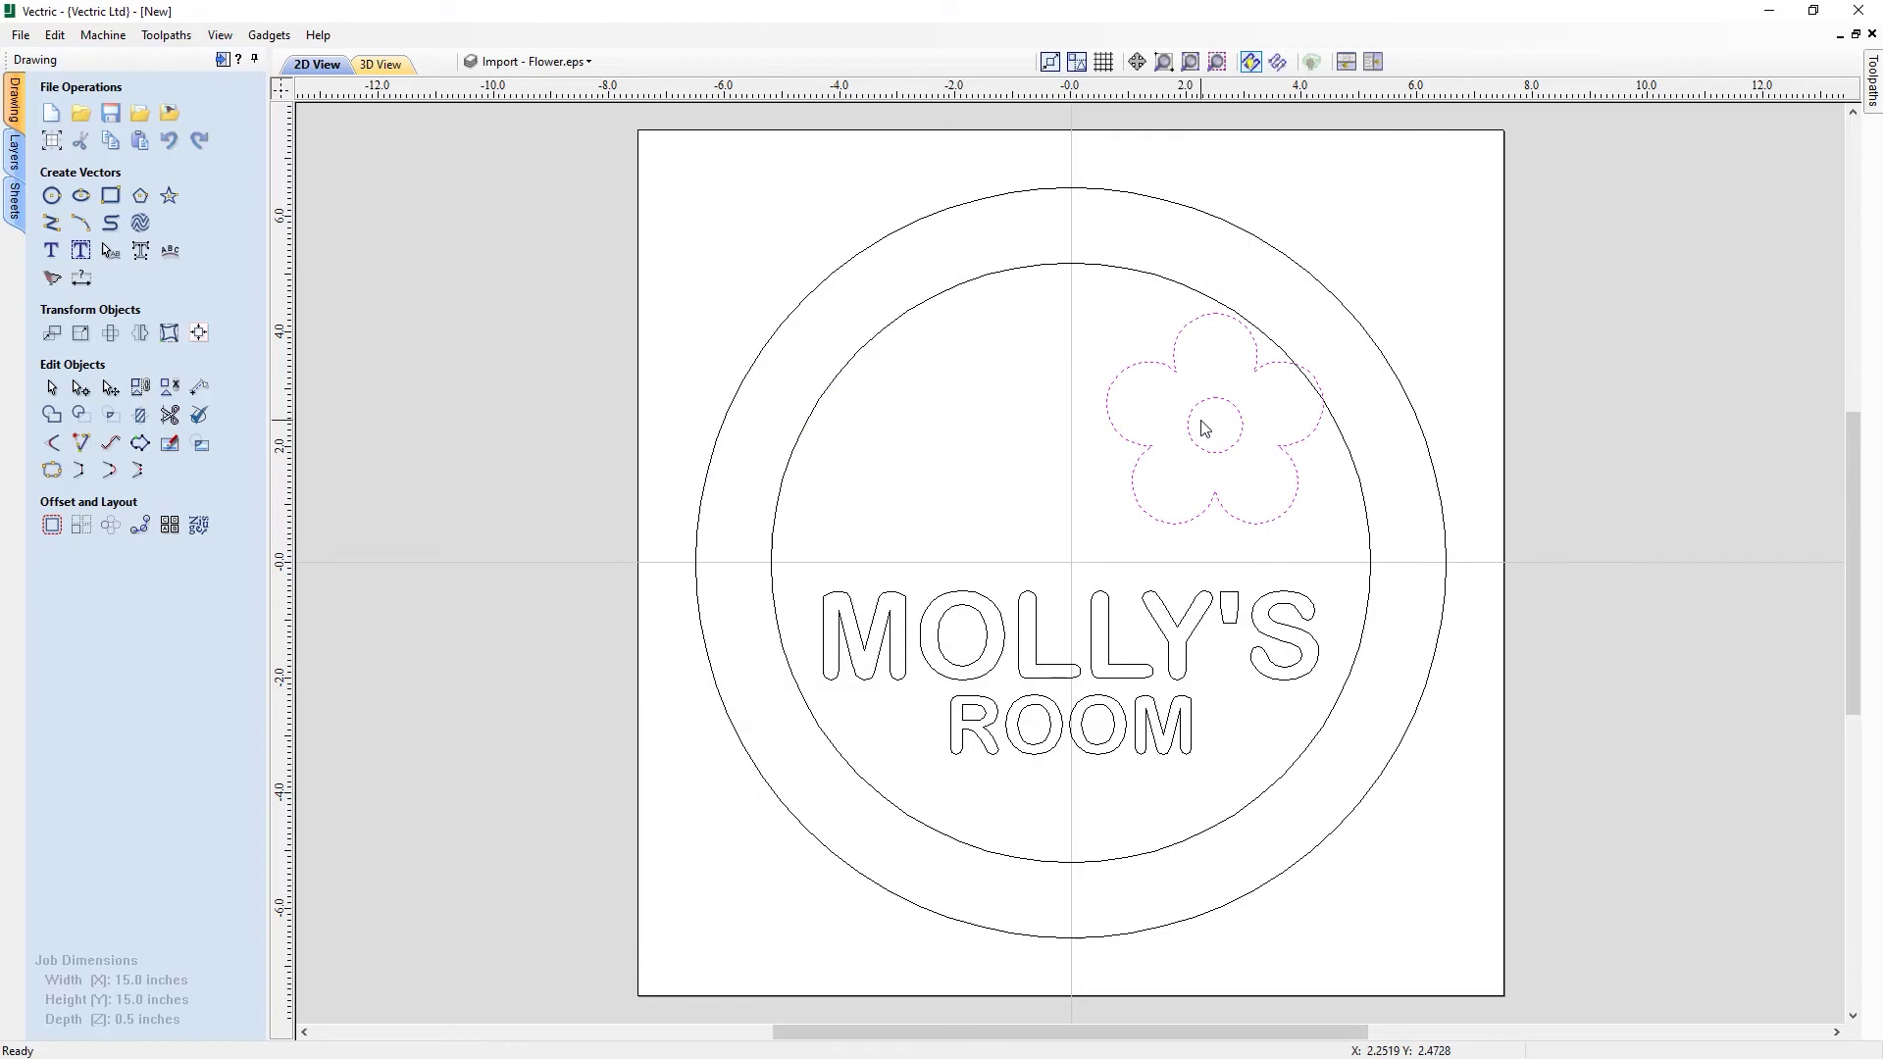
# Step: Centre the flower above MOLLY'S and move it onto the Artwork layer
pyautogui.click(1203, 422)
pyautogui.moveTo(1204, 422); pyautogui.dragTo(1072, 431)
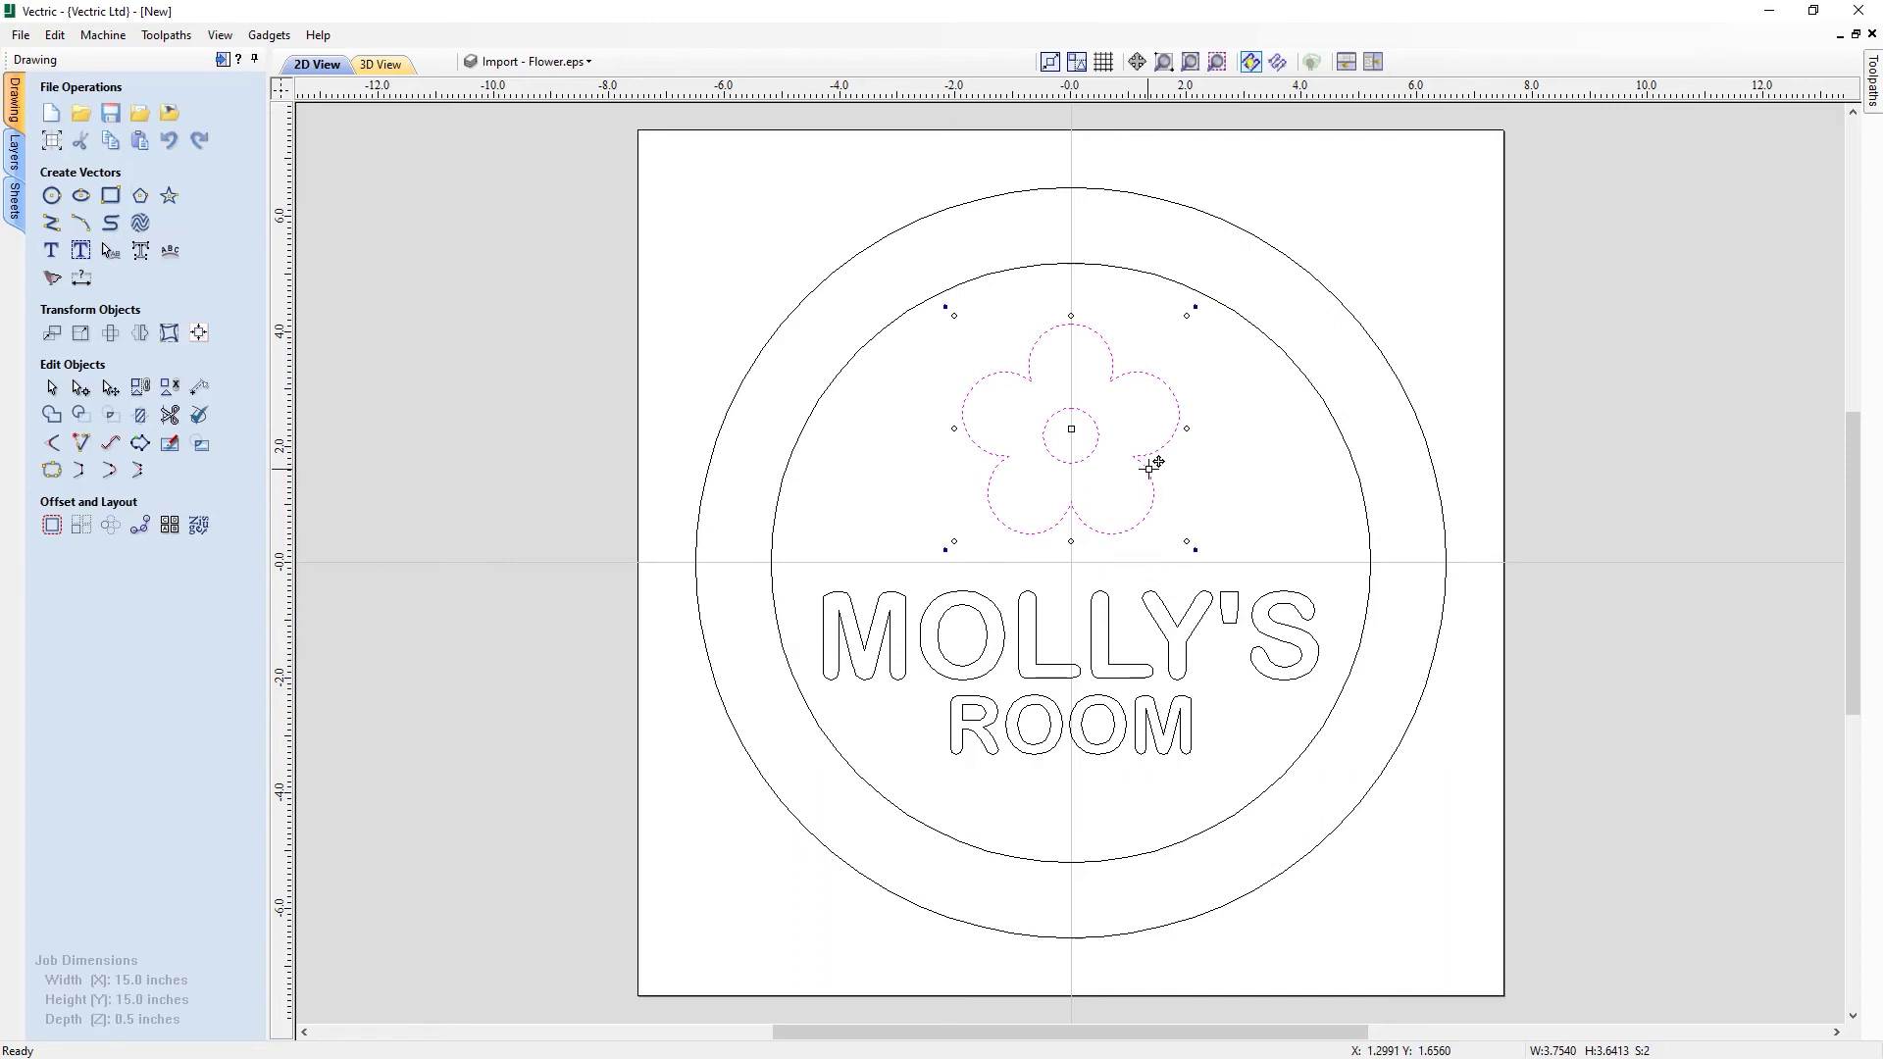
pyautogui.rightClick(1150, 468)
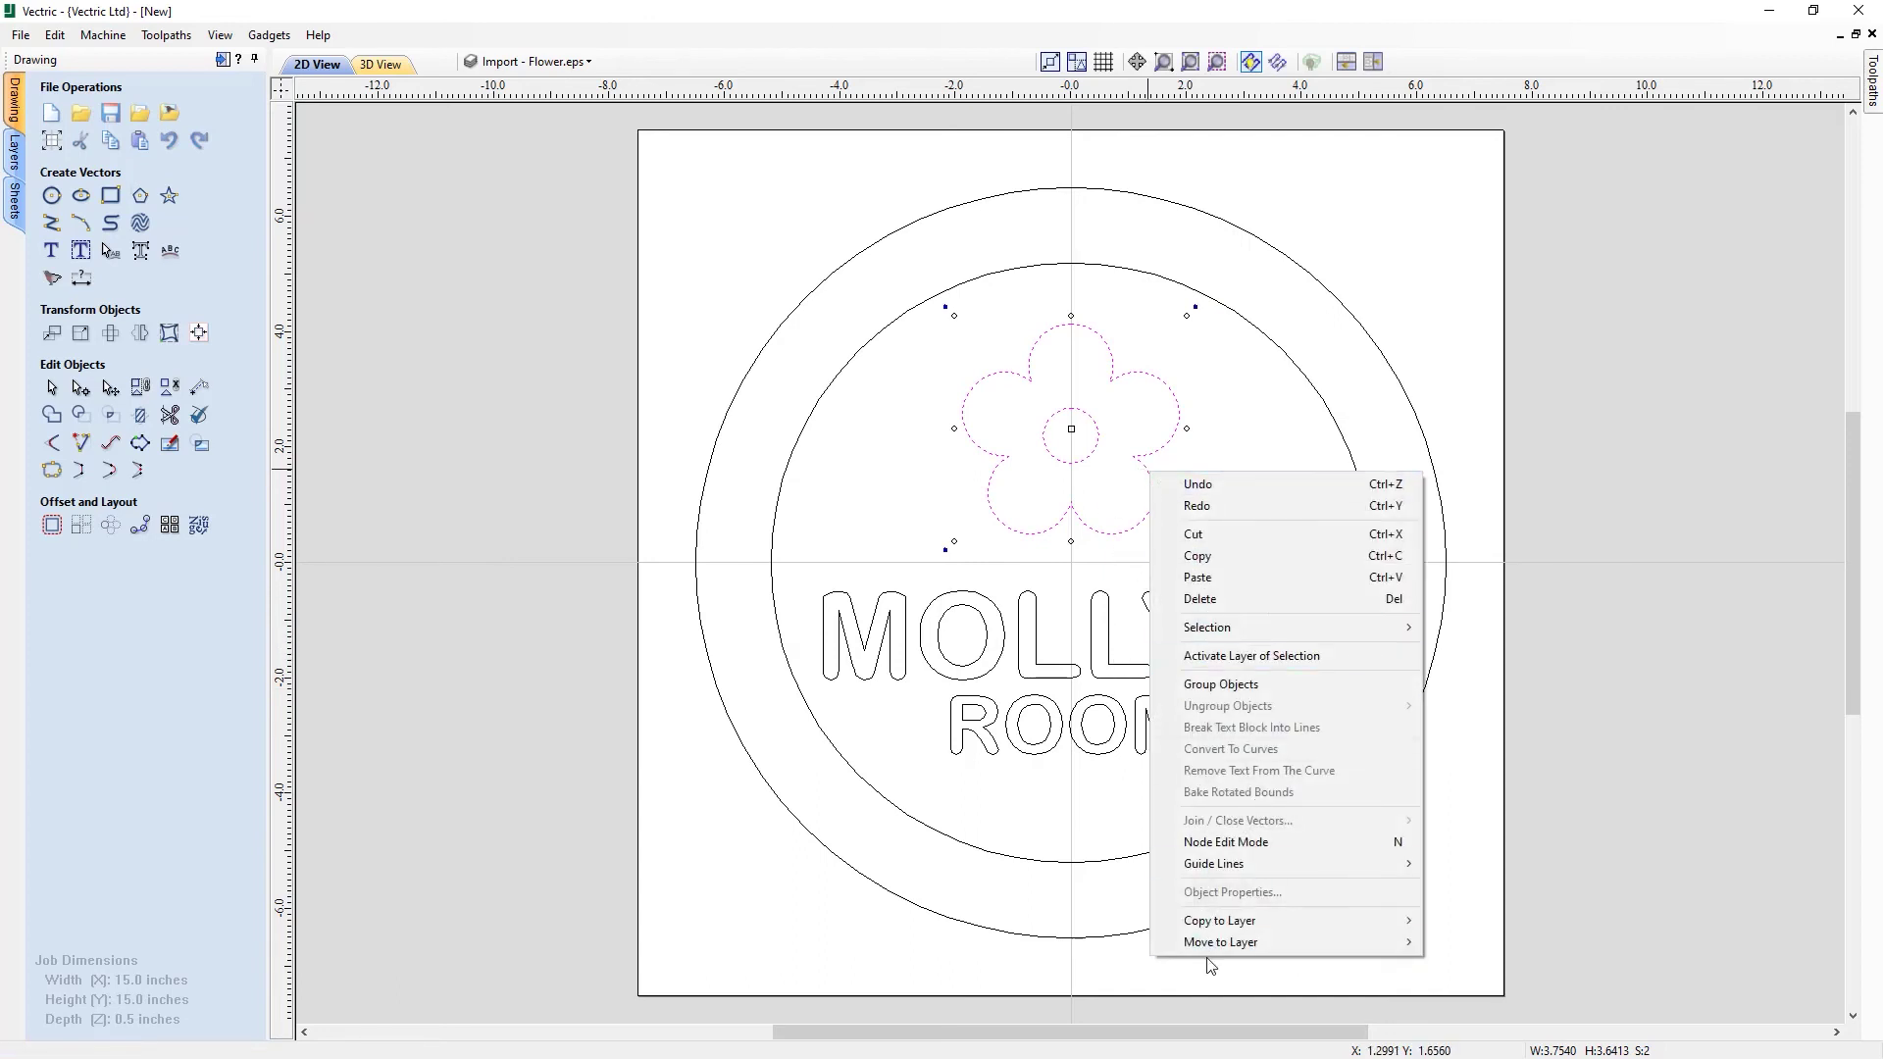
pyautogui.moveTo(1248, 944)
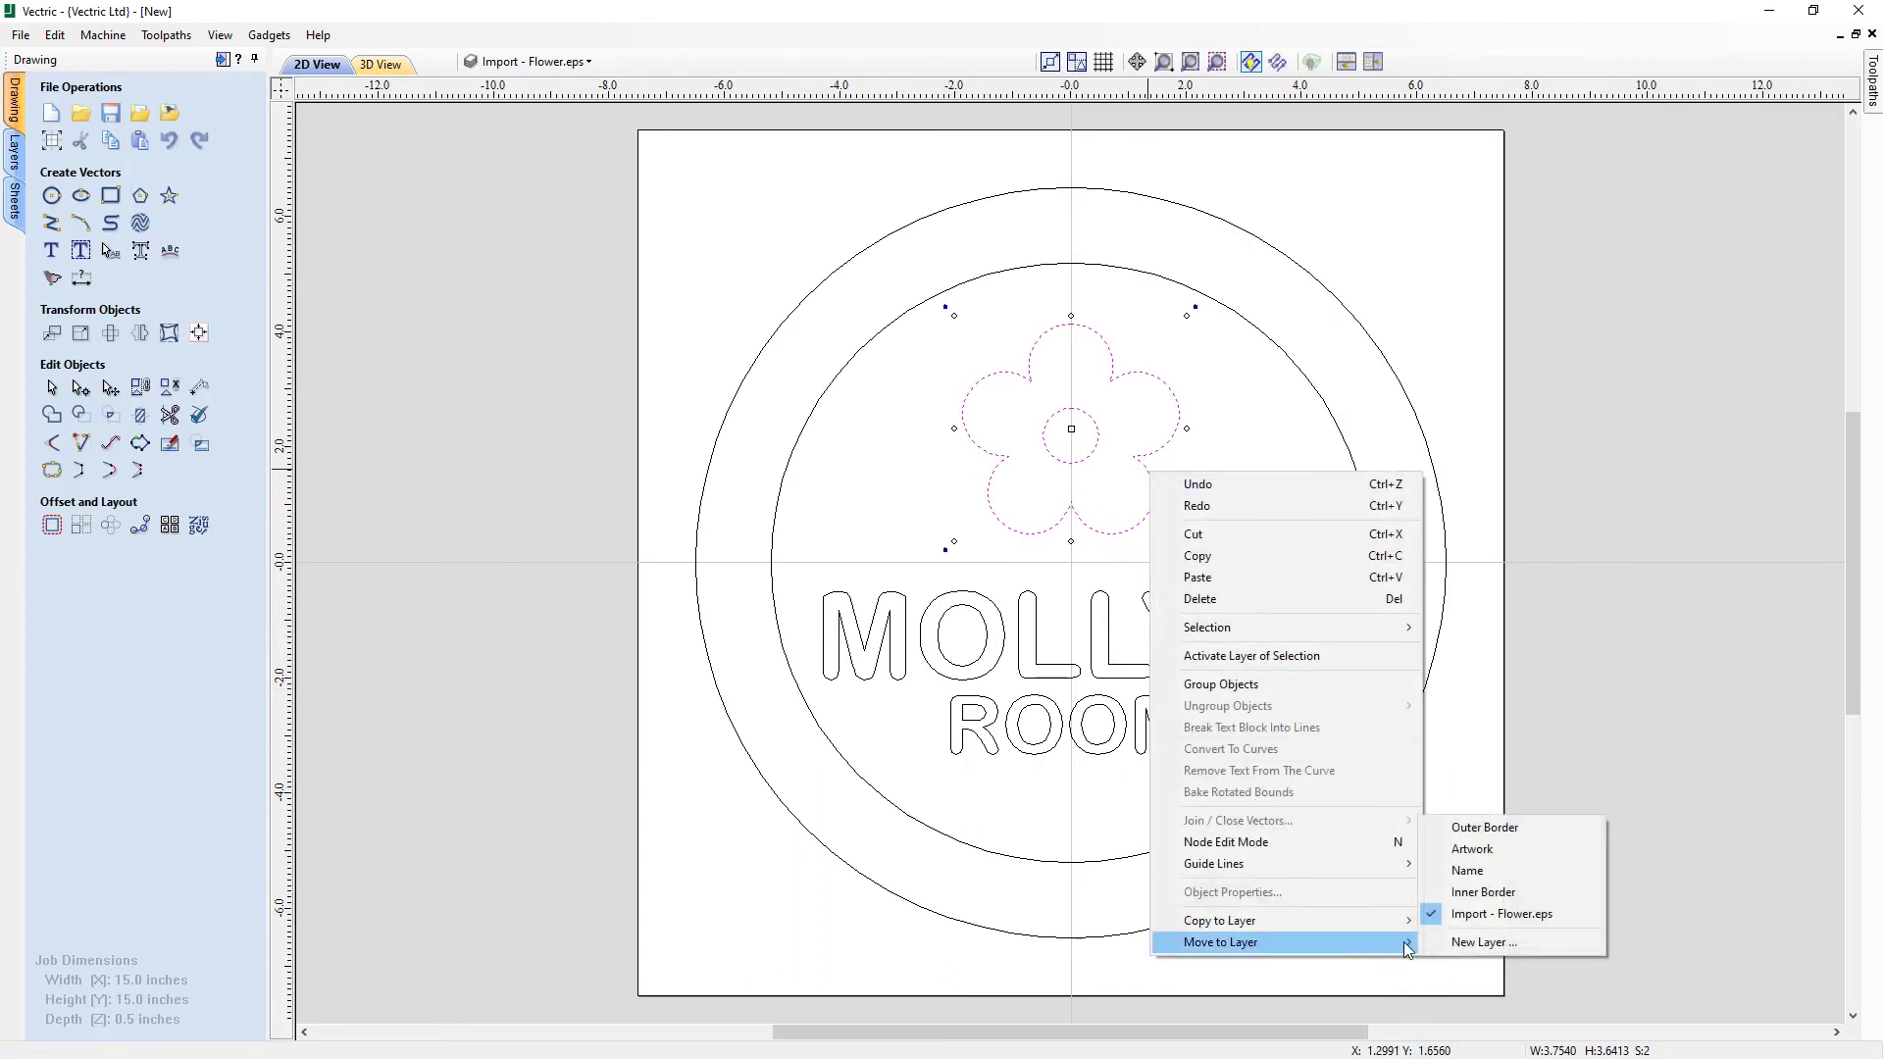
pyautogui.click(1503, 857)
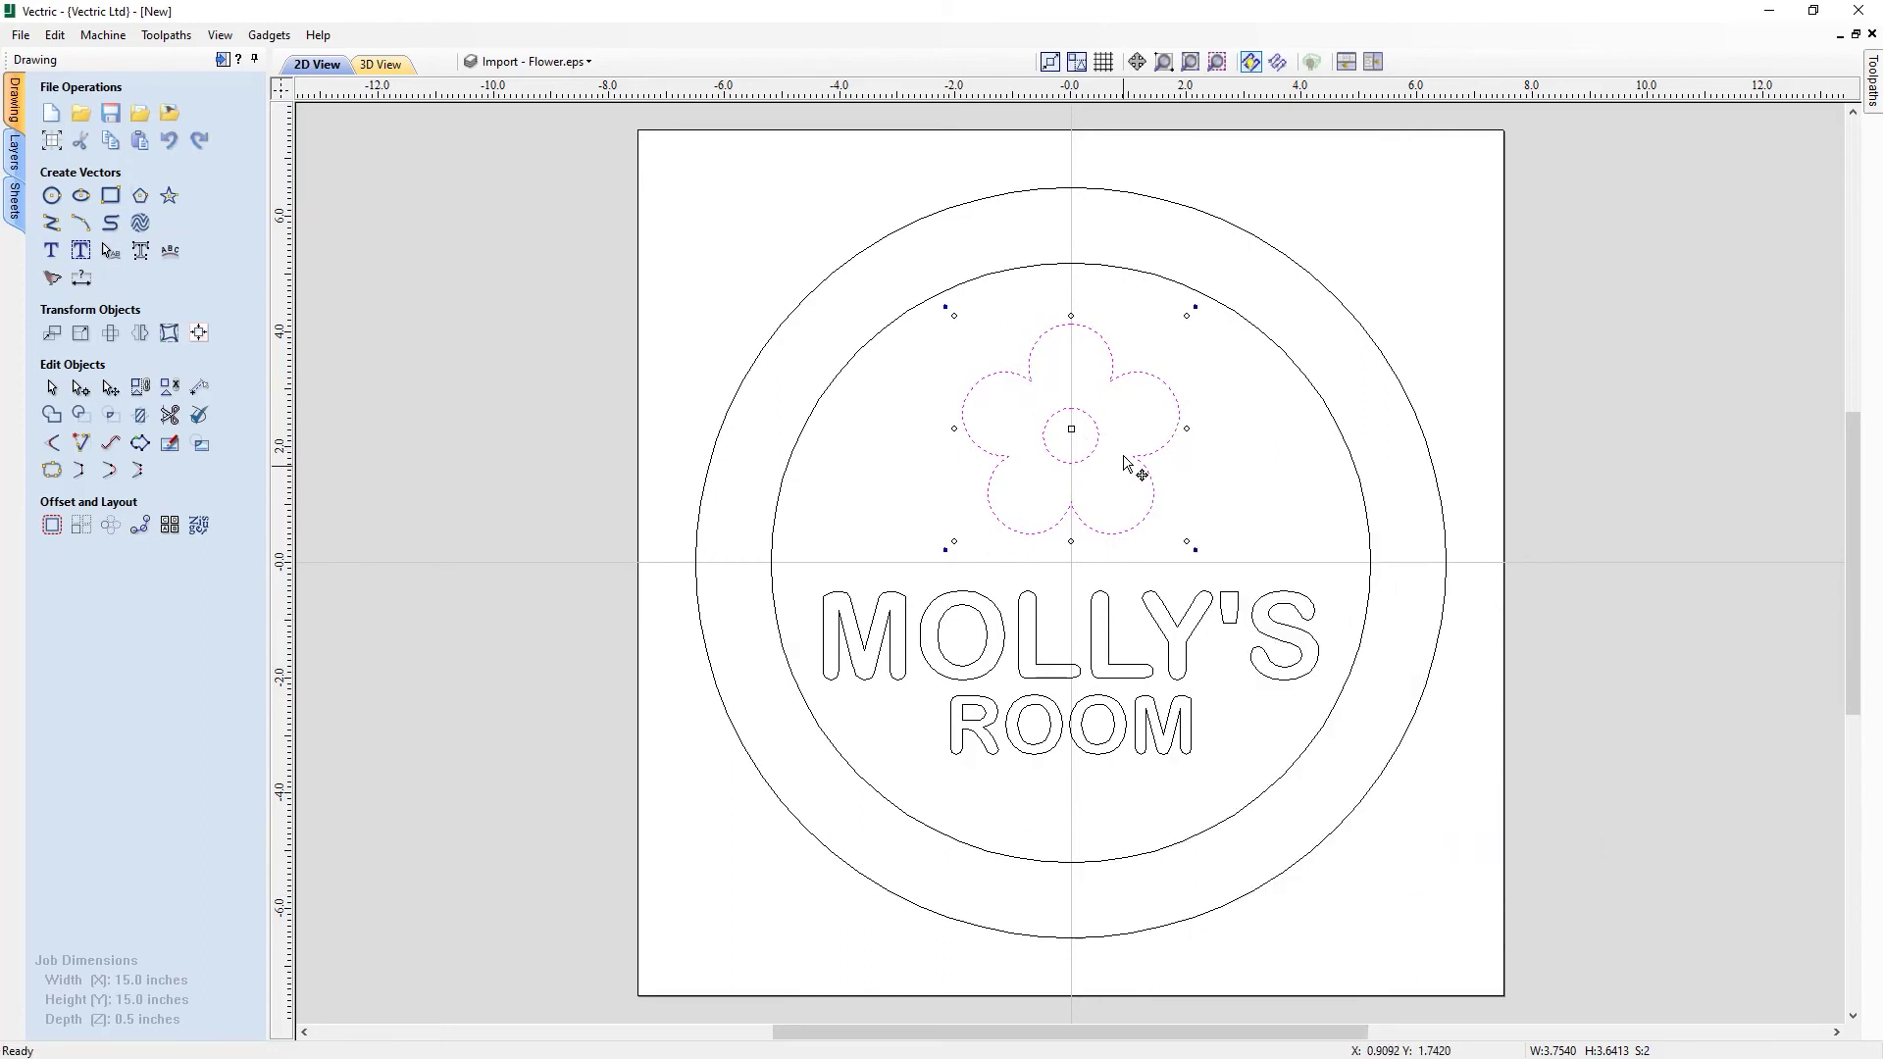
pyautogui.click(1212, 493)
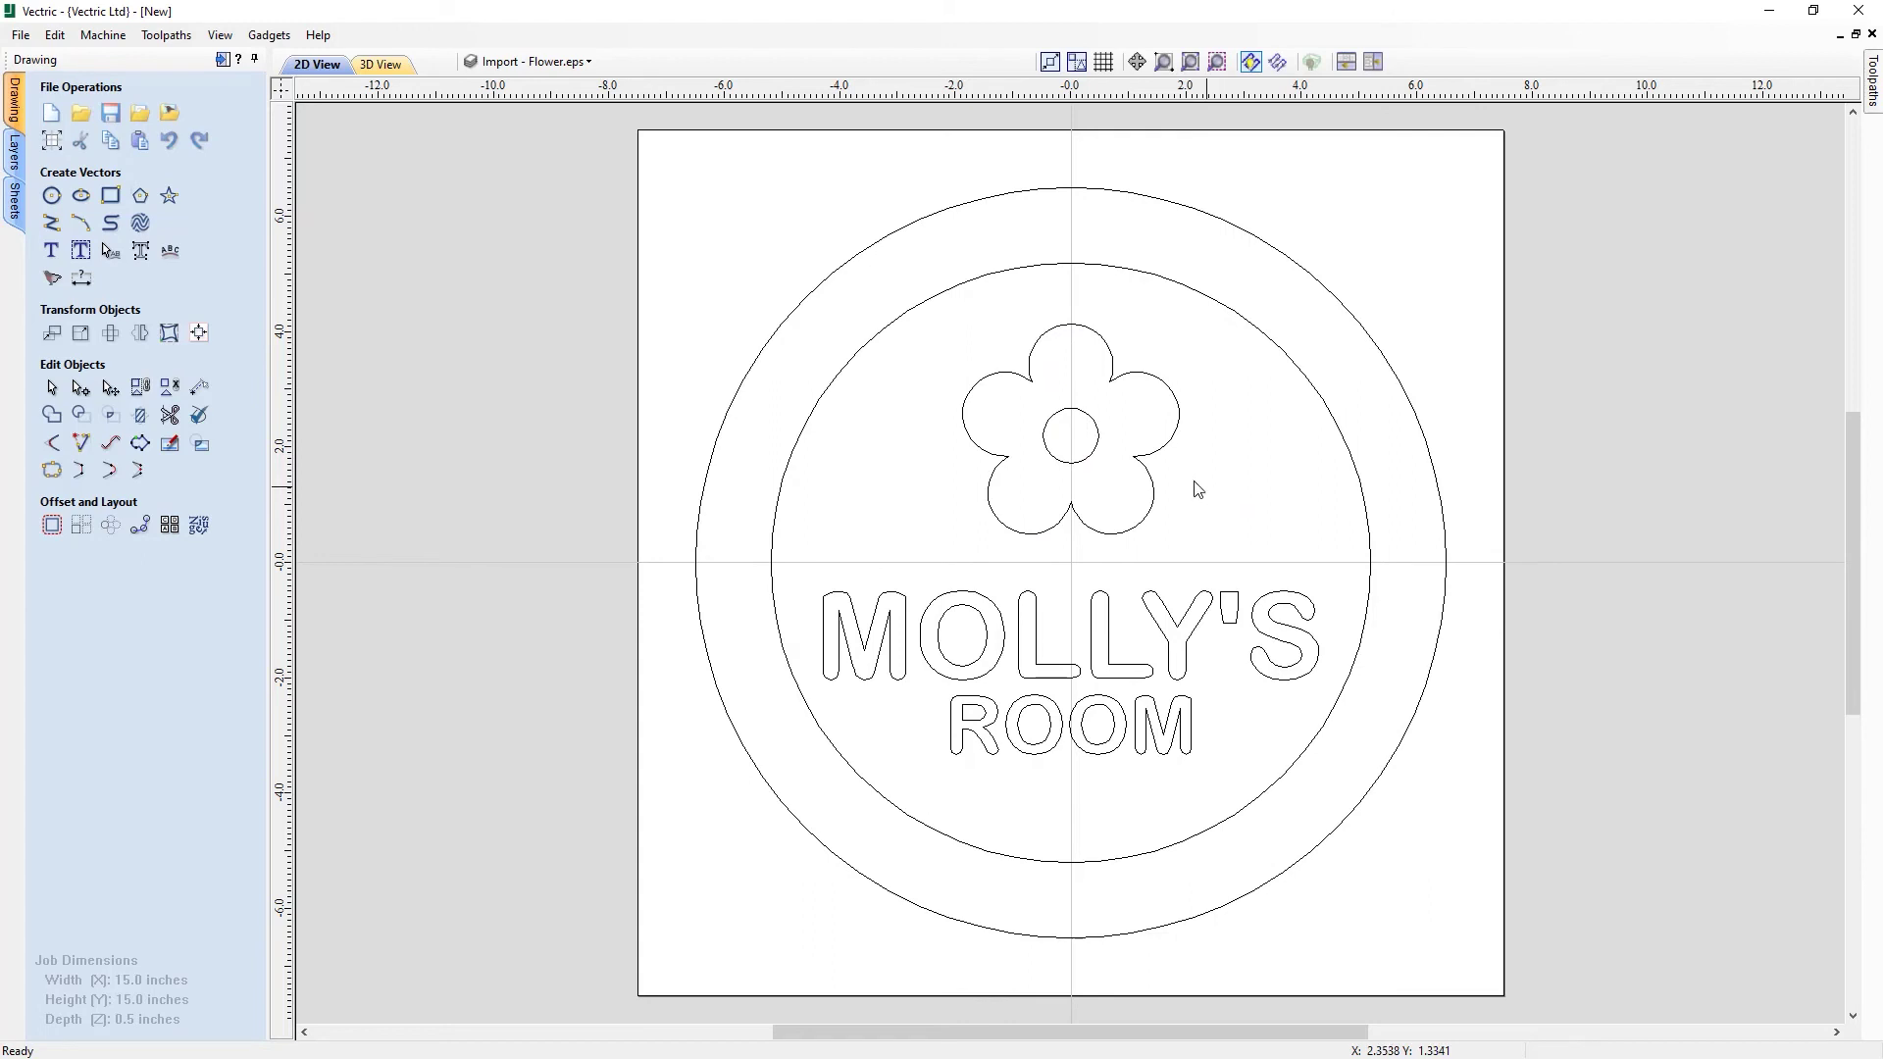
# Step: Delete the leftover Import - Flower.eps layer
pyautogui.click(1152, 504)
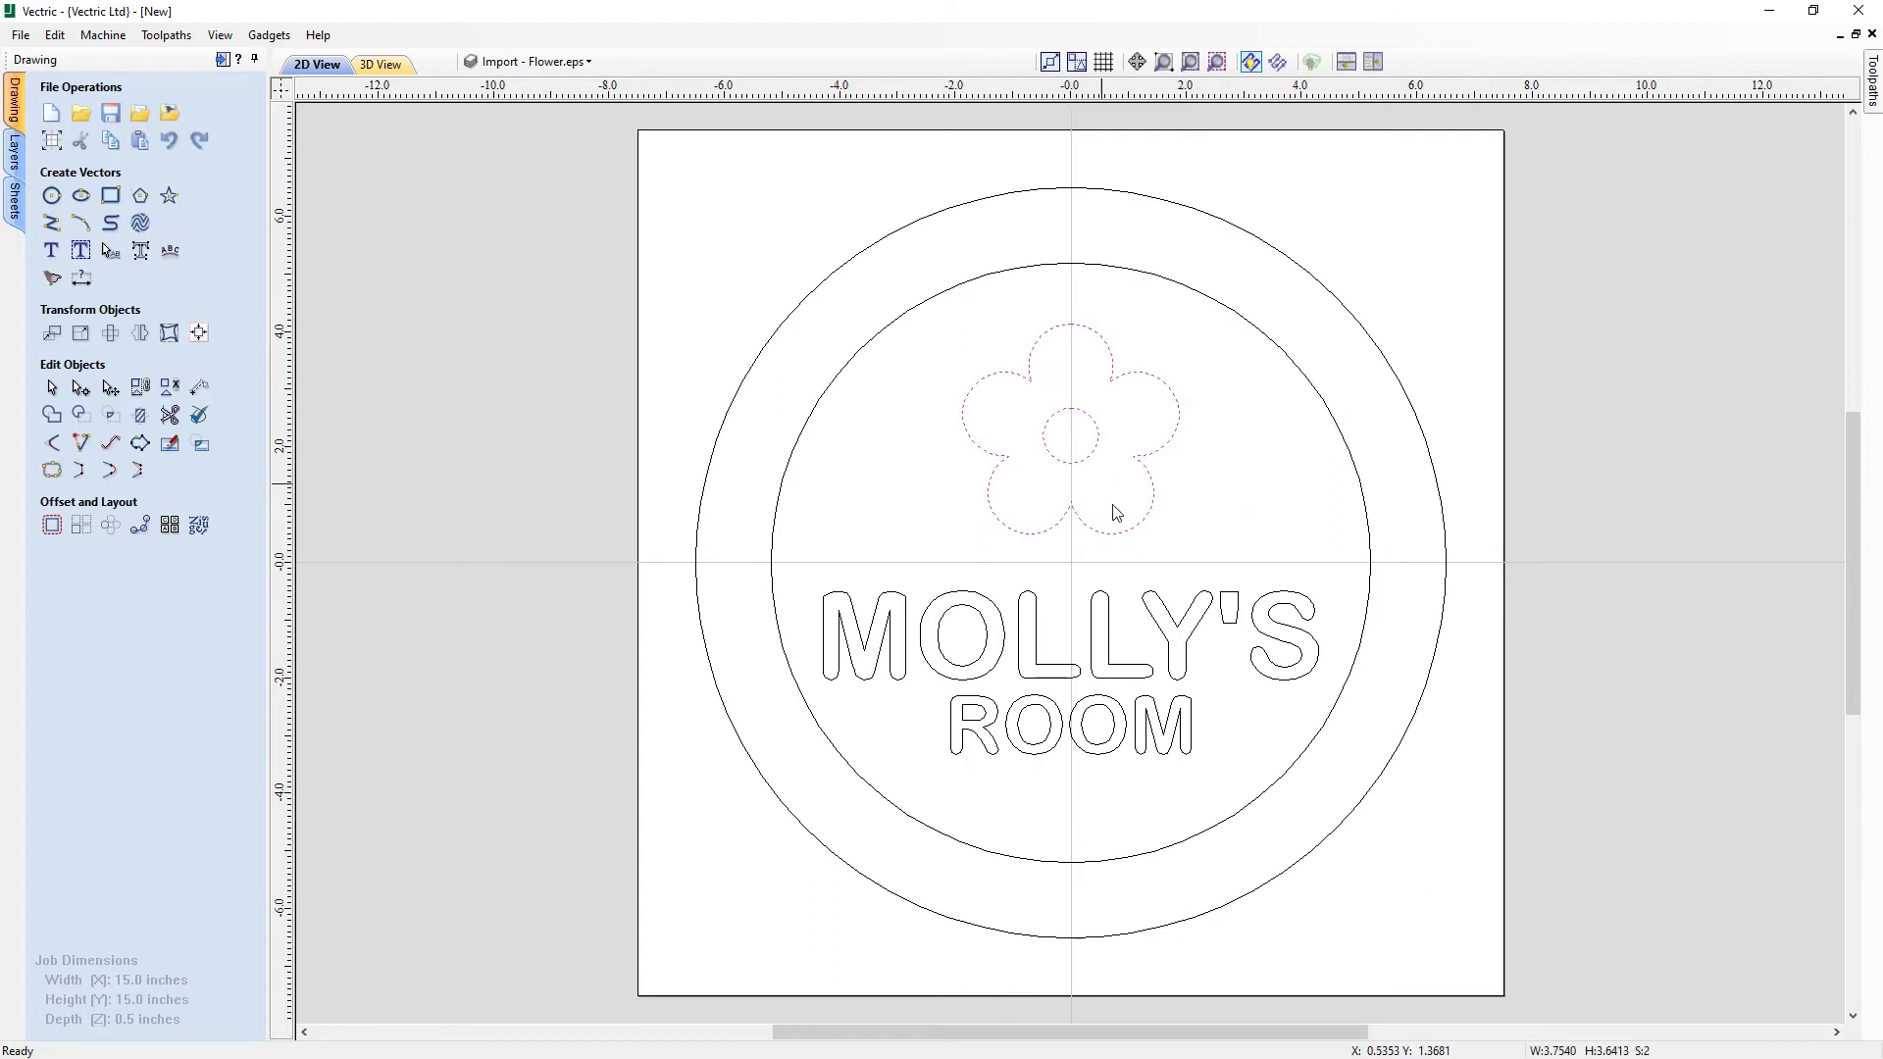
pyautogui.click(1200, 521)
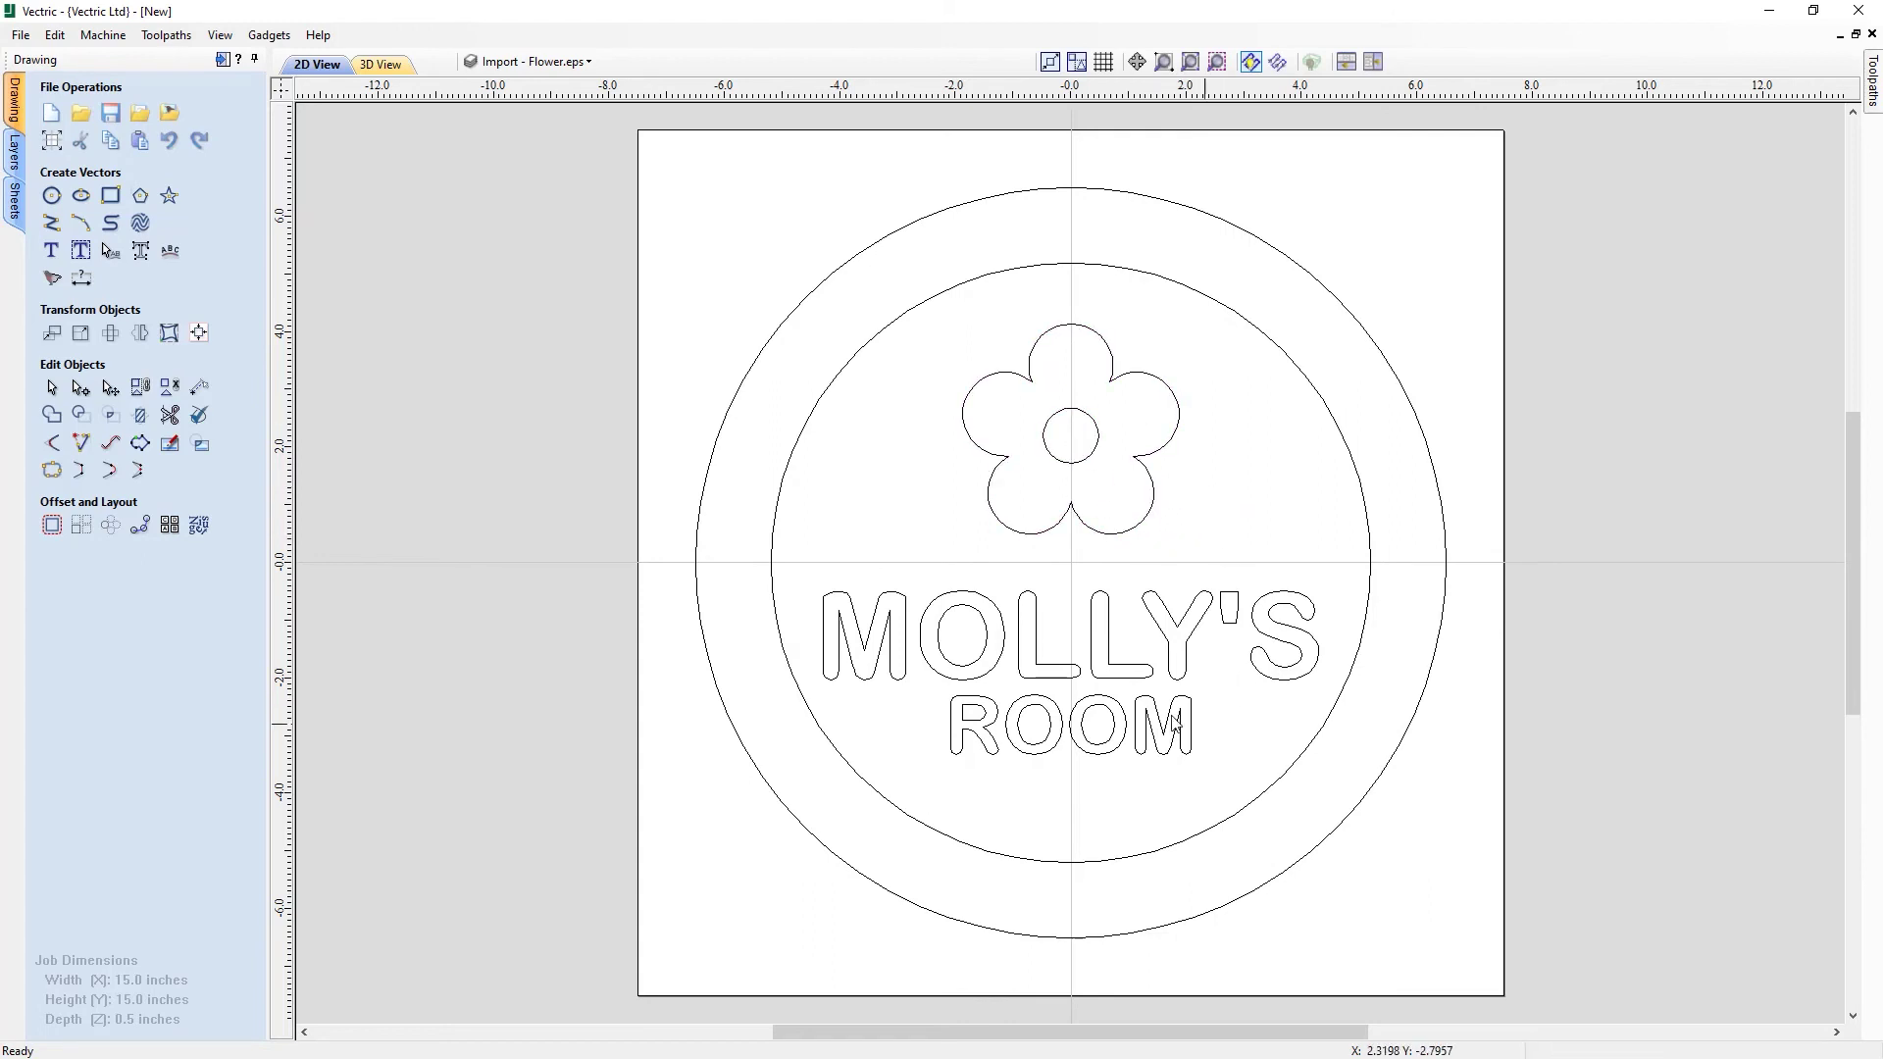
pyautogui.click(534, 61)
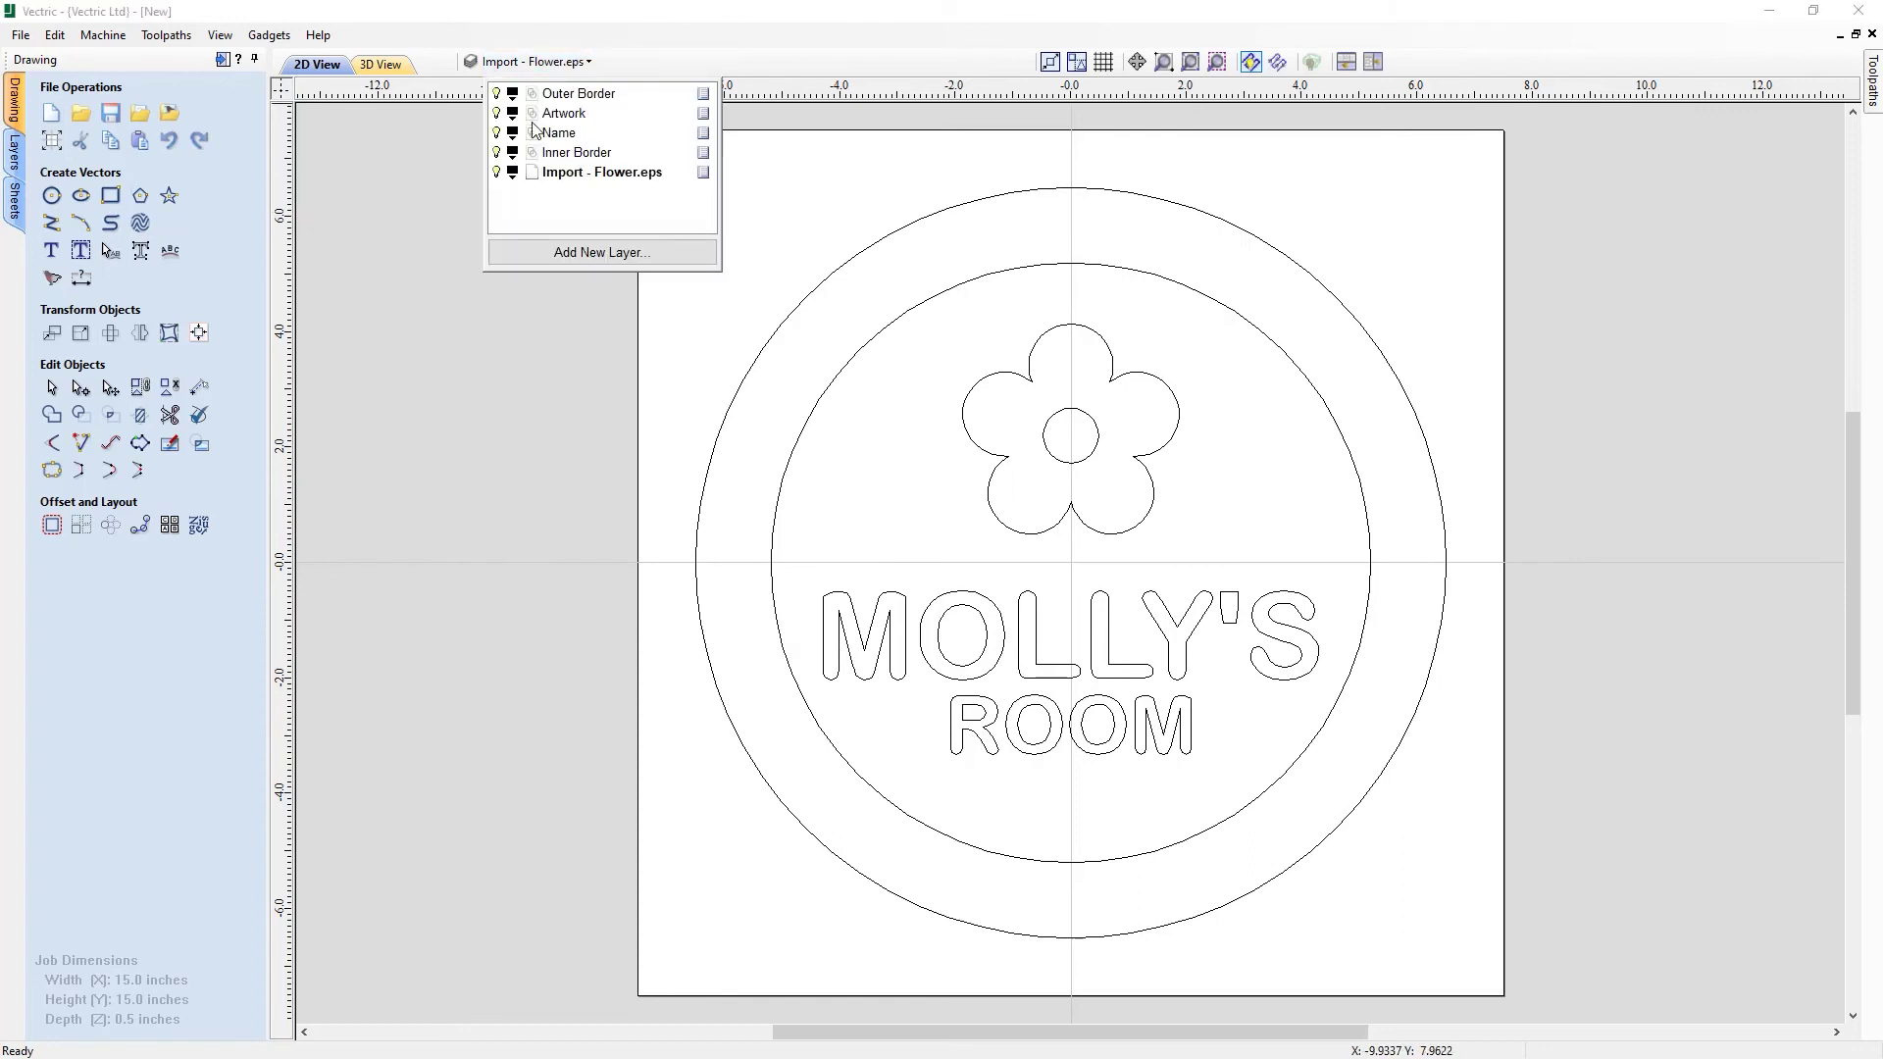
pyautogui.rightClick(703, 174)
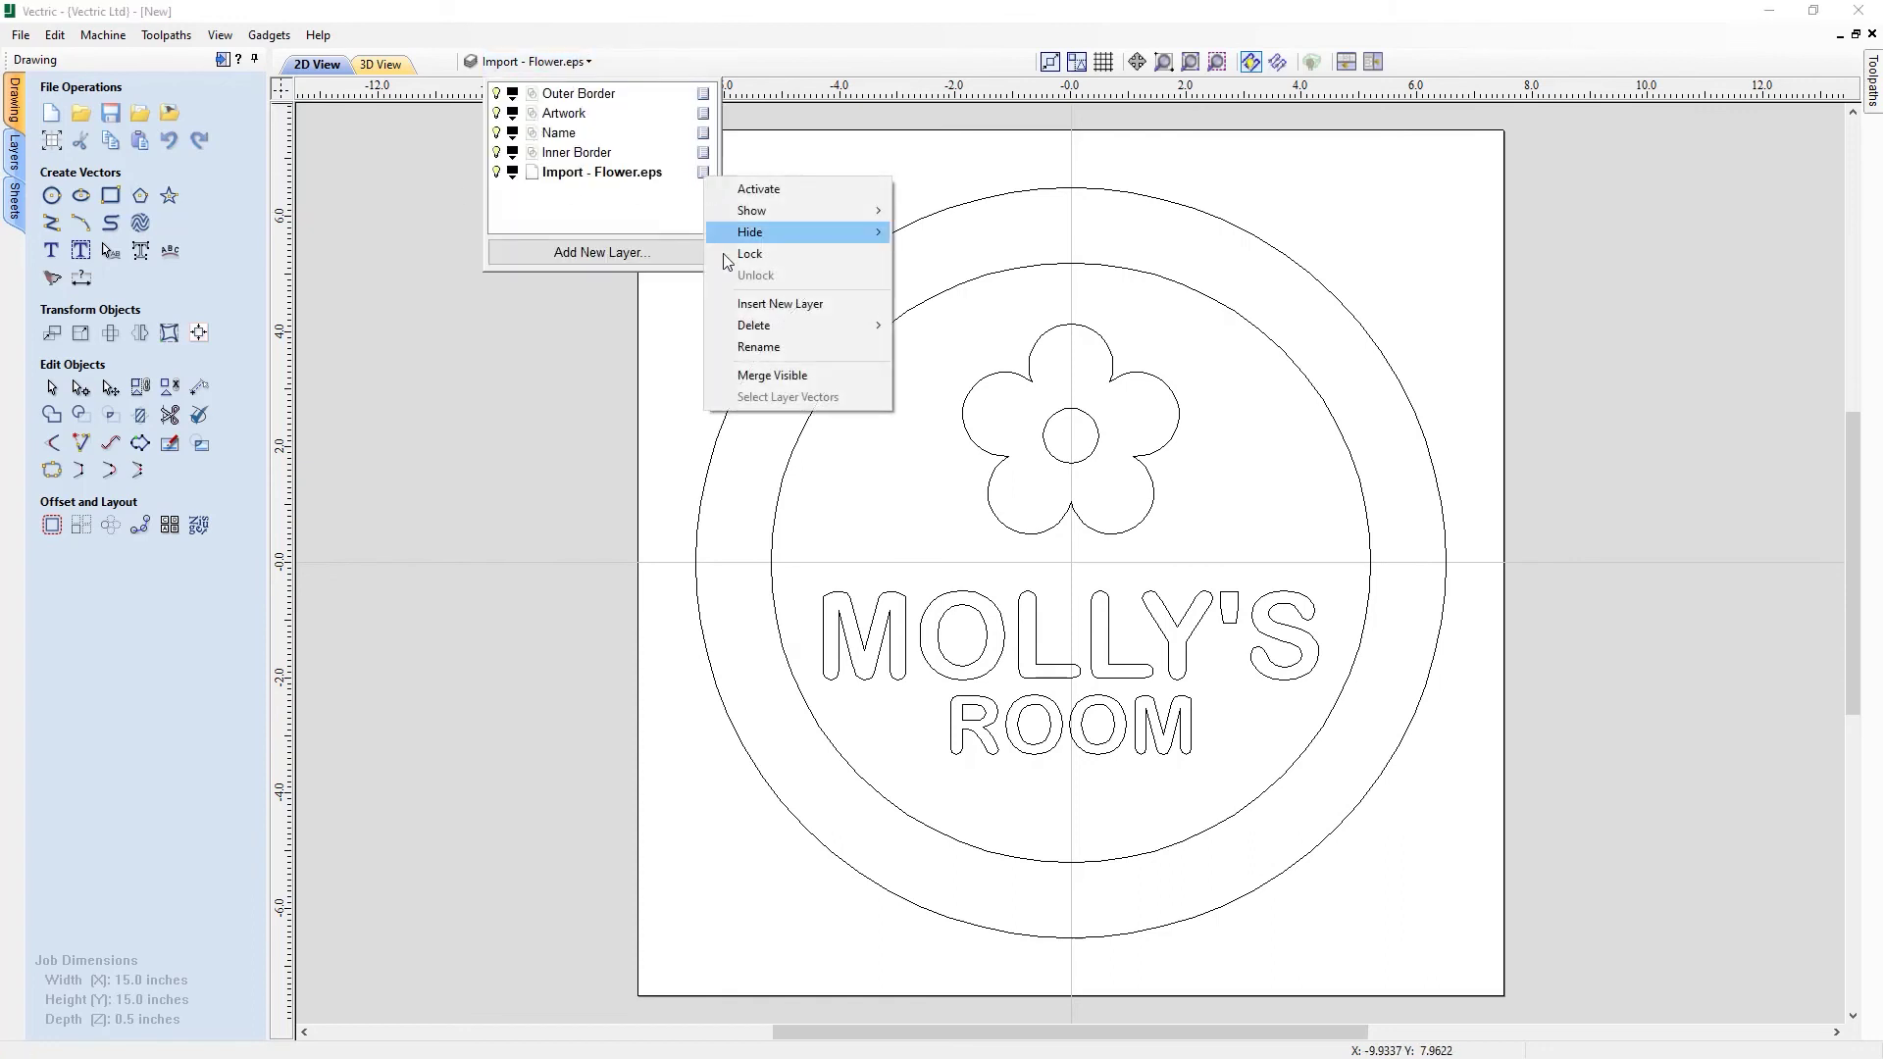
pyautogui.moveTo(804, 325)
pyautogui.click(945, 327)
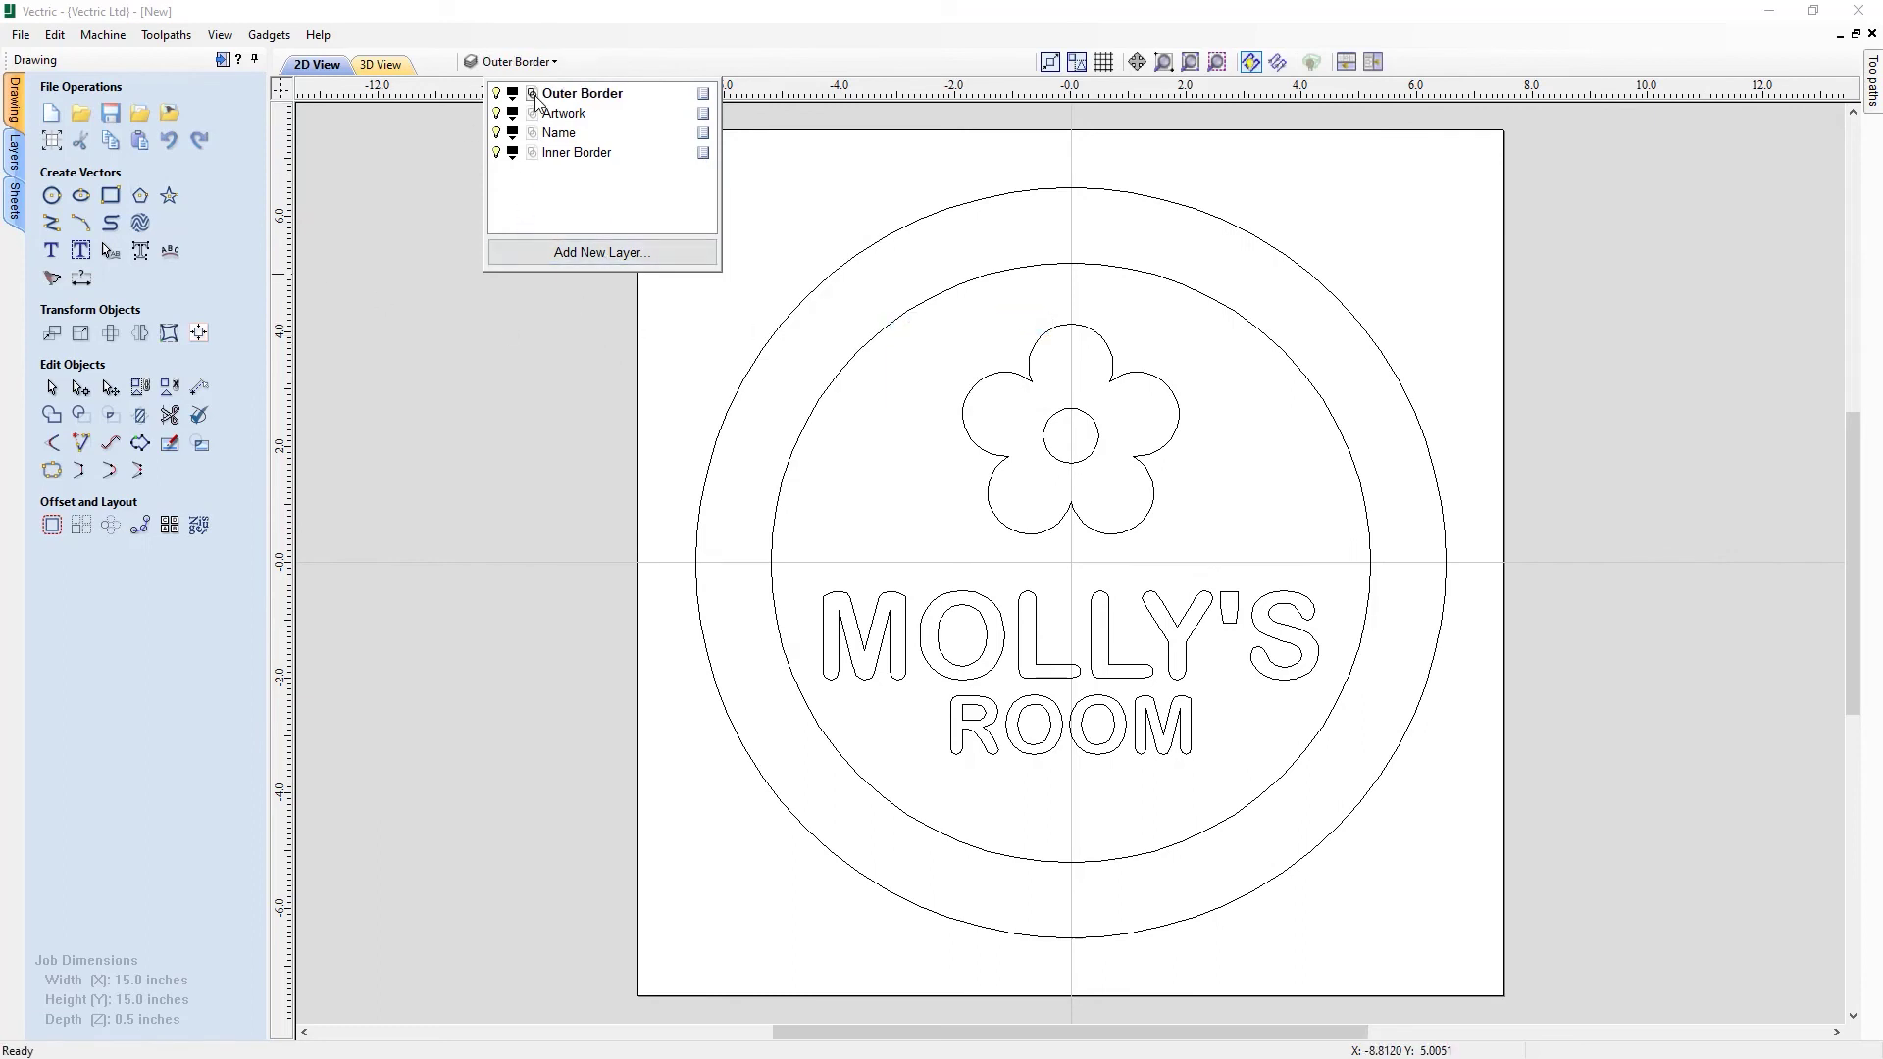
# Step: Check the Outer Border, Artwork, Name and Inner Border layers, then bring up the toolpaths list
pyautogui.click(533, 93)
pyautogui.click(532, 113)
pyautogui.click(533, 132)
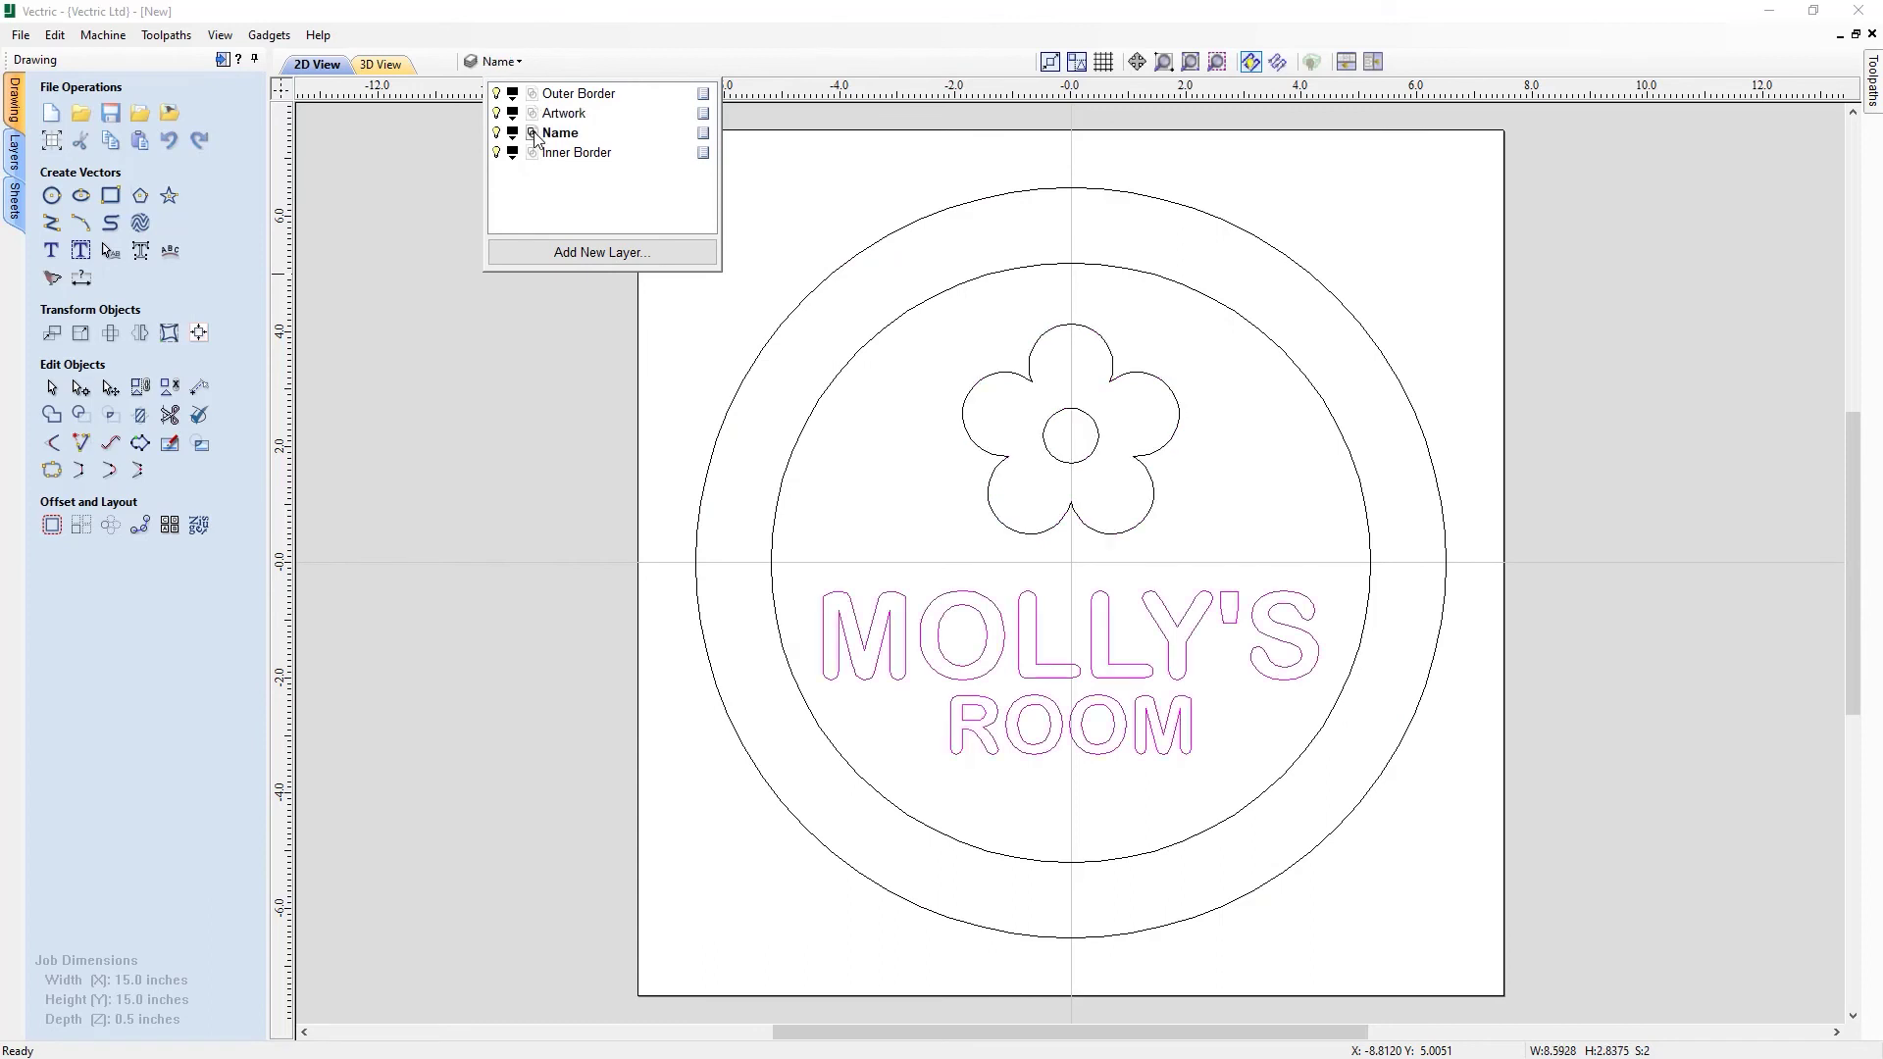
pyautogui.click(532, 152)
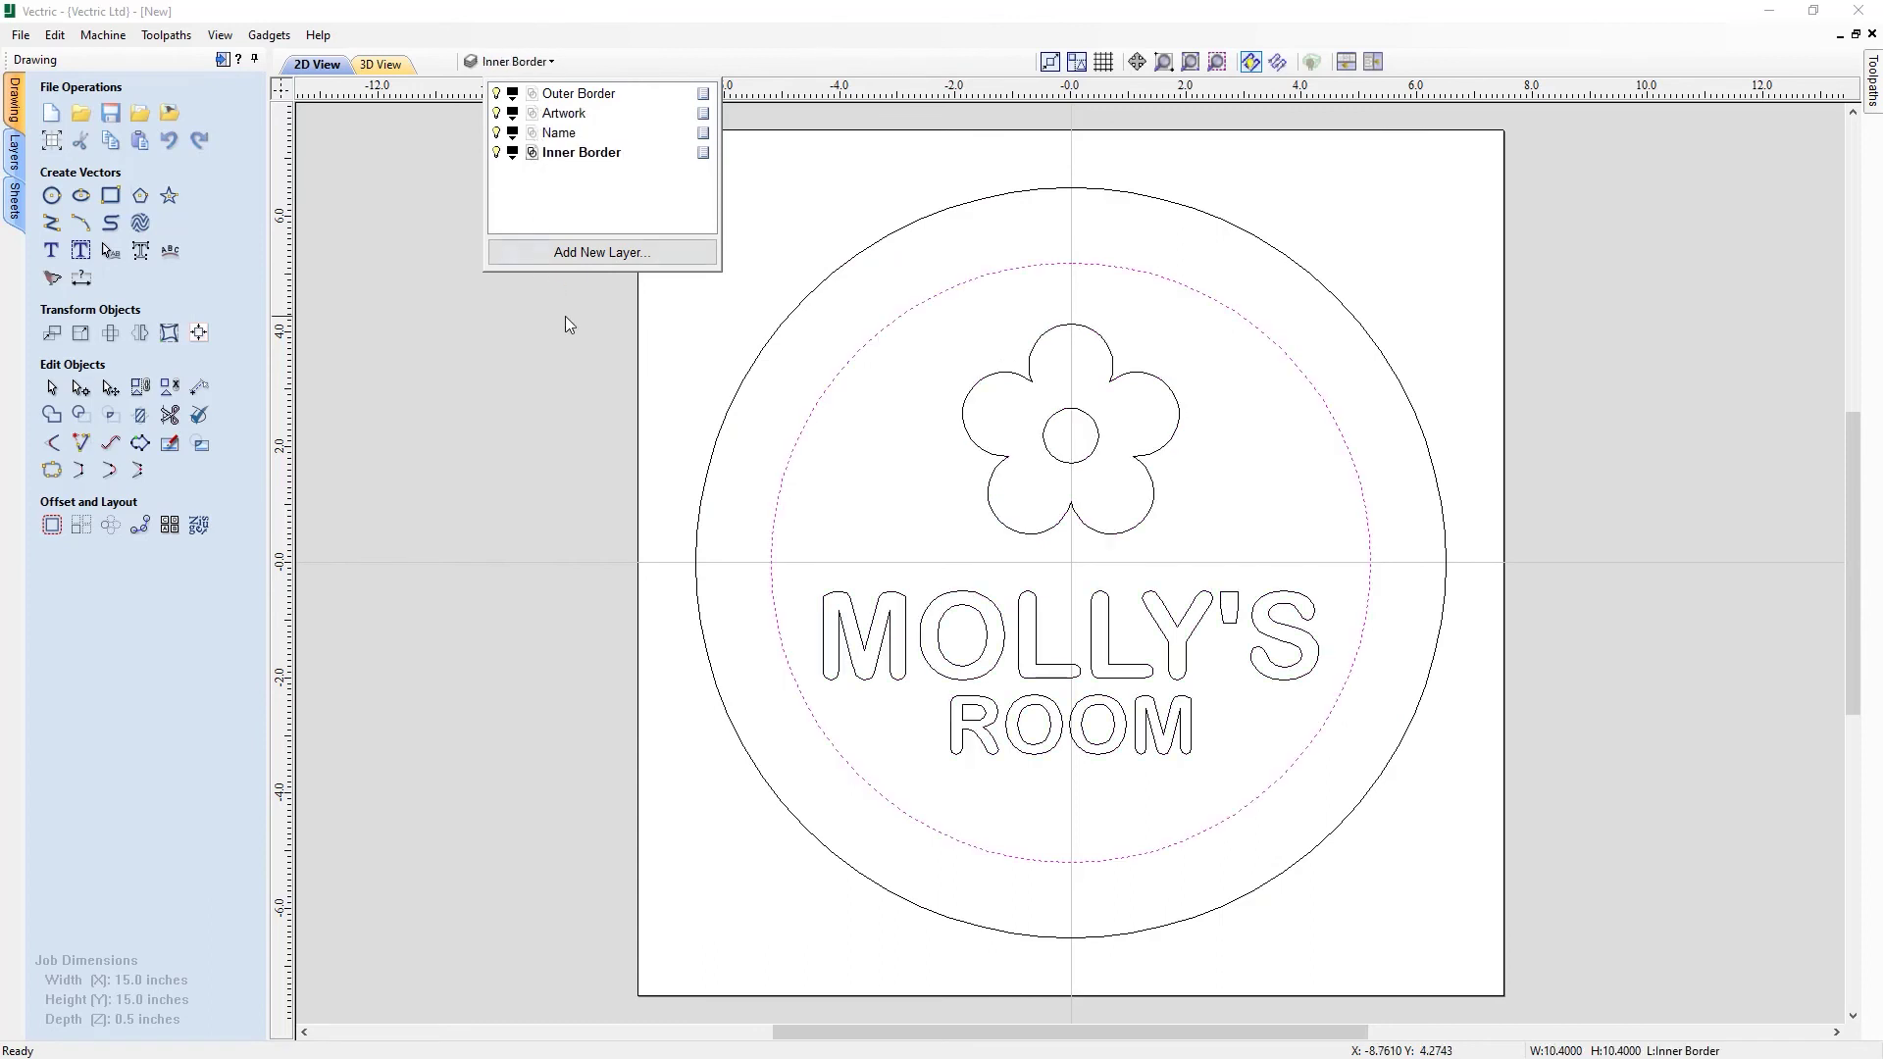
pyautogui.click(338, 150)
pyautogui.click(221, 60)
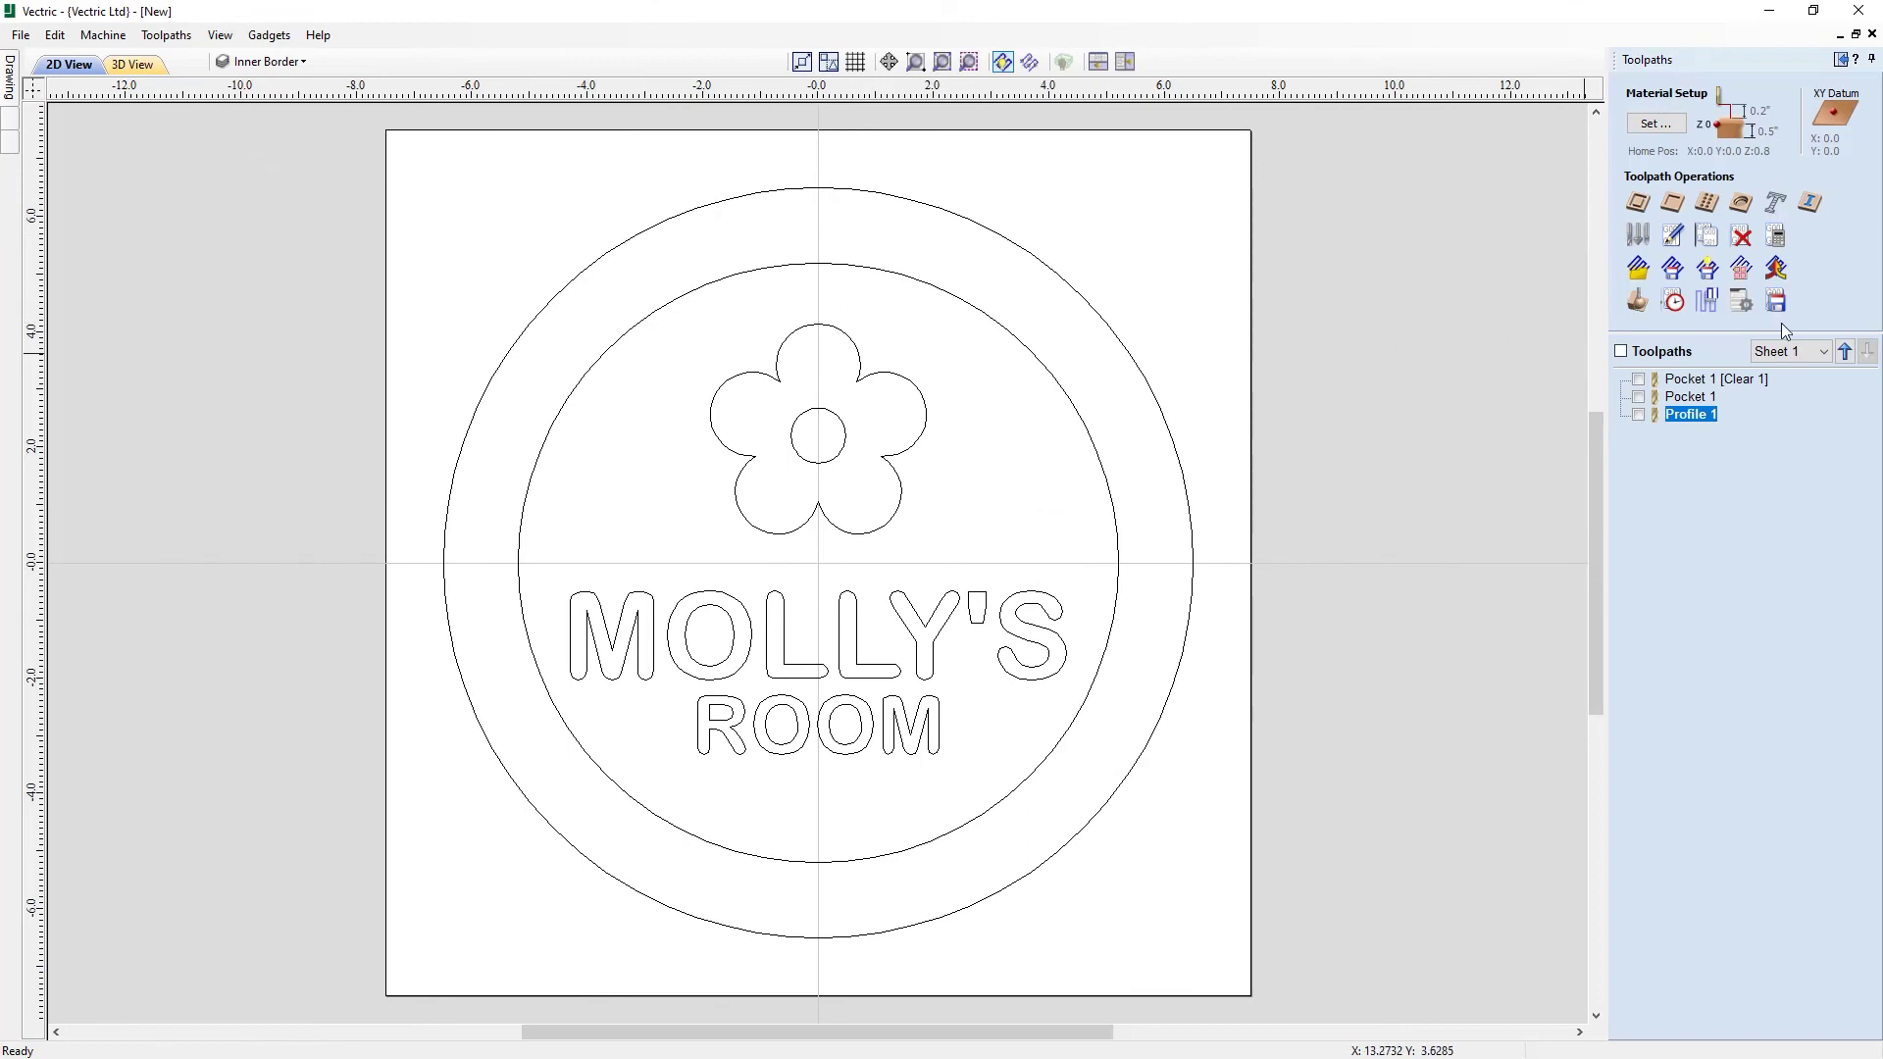
# Step: Recalculate all toolpaths and tile the 2D and 3D views side by side
pyautogui.click(1777, 239)
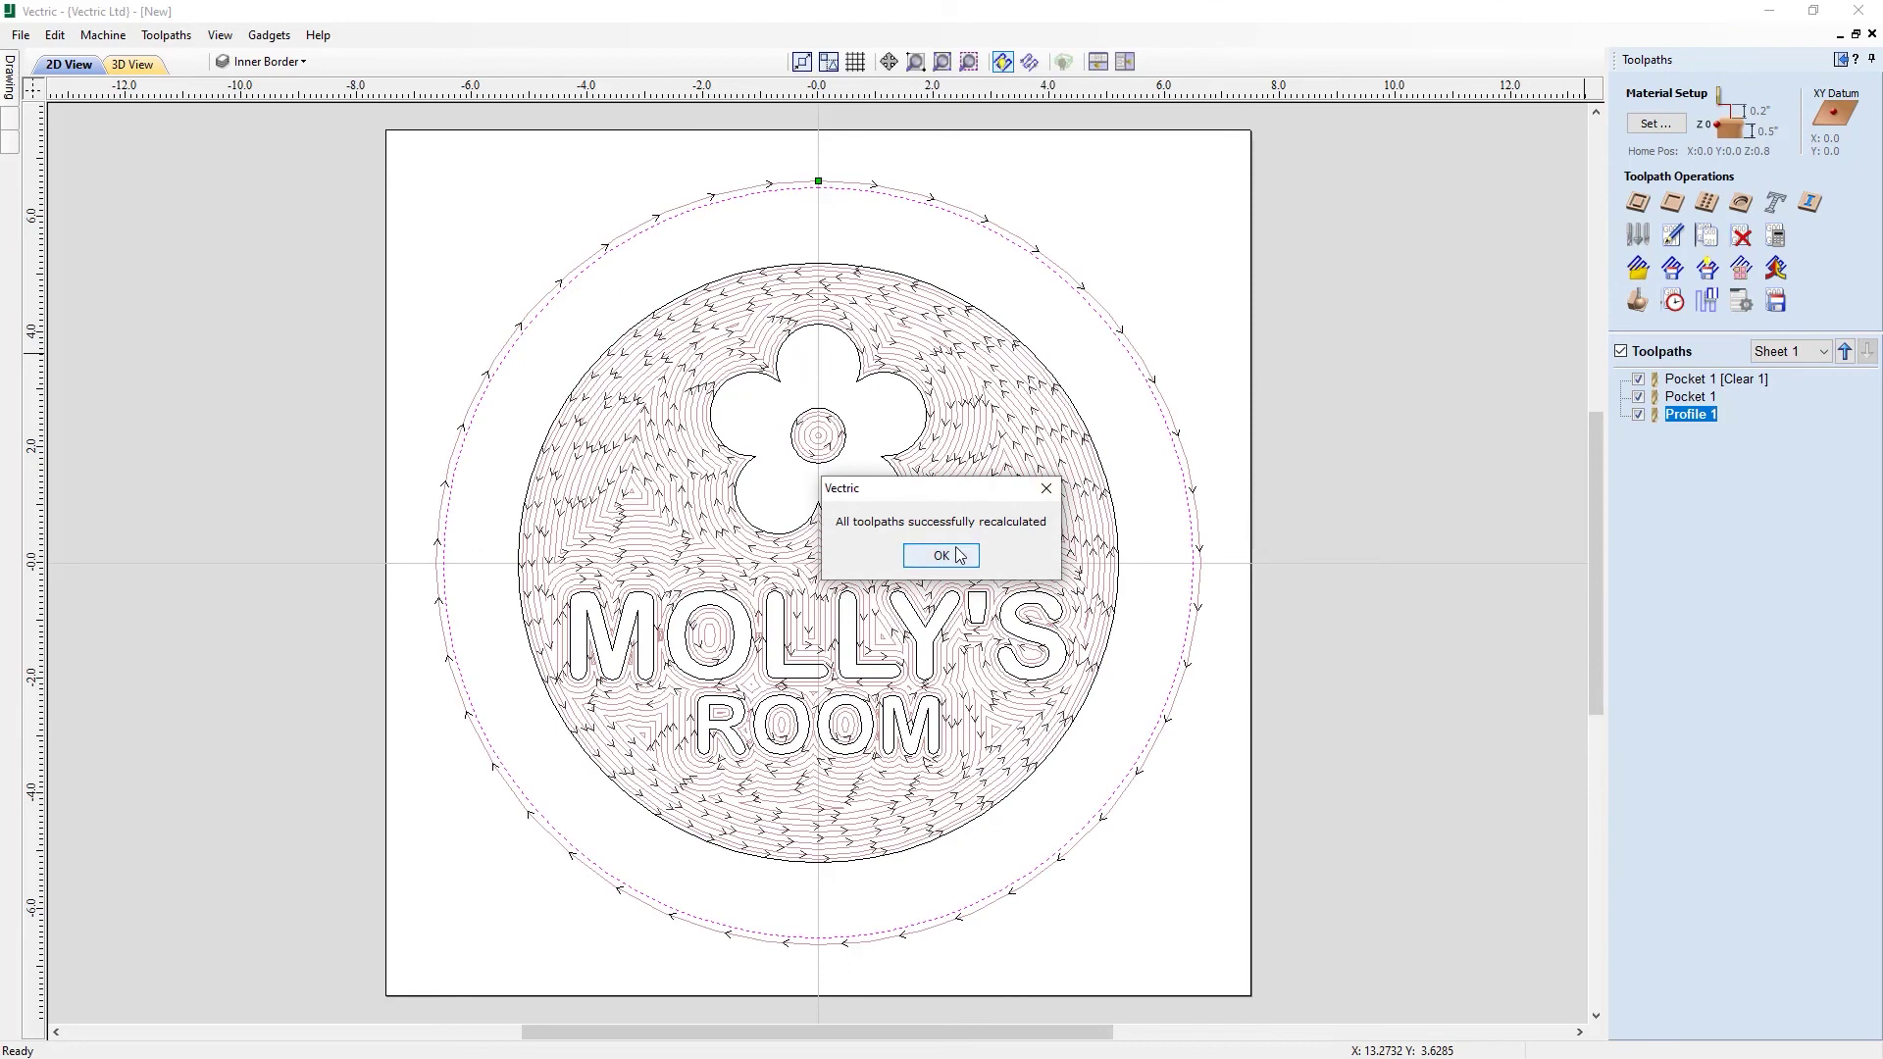
pyautogui.click(941, 555)
pyautogui.click(1125, 62)
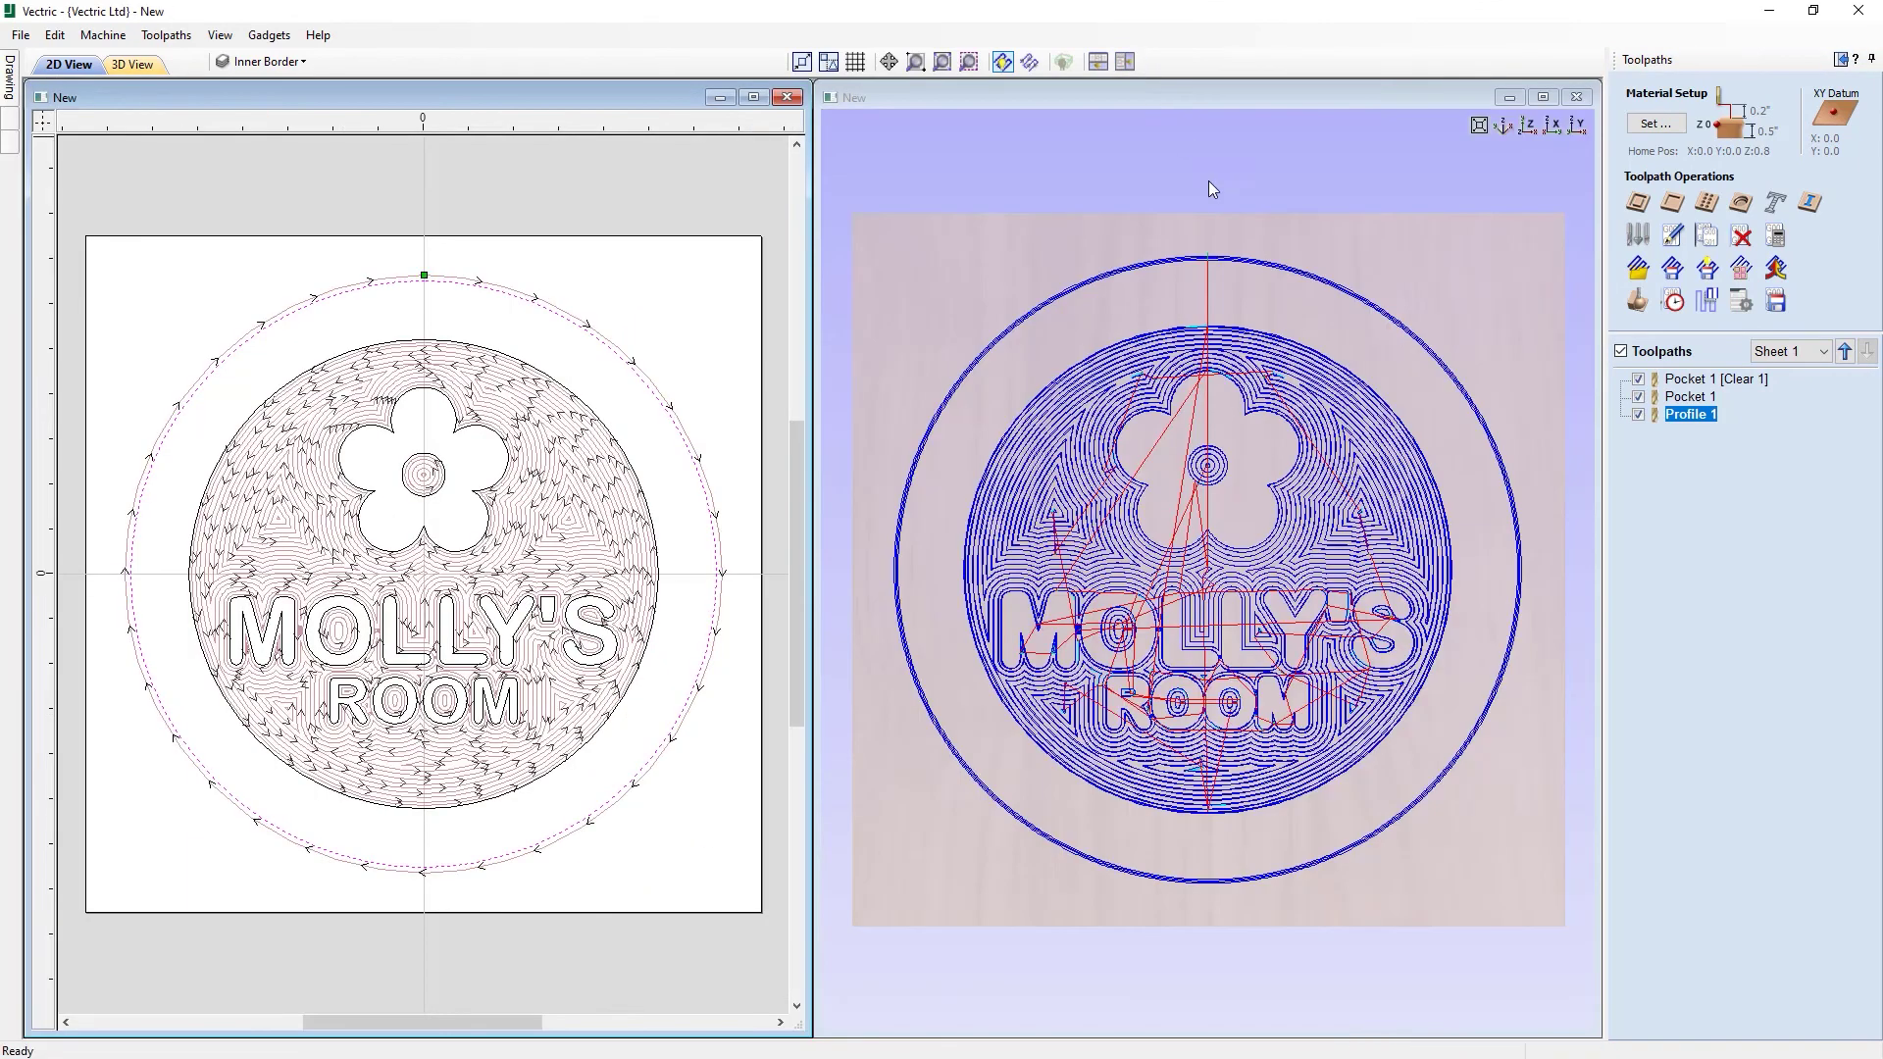
# Step: Preview all toolpaths with a lavender fill colour and remove the waste wood around the sign
pyautogui.click(1635, 304)
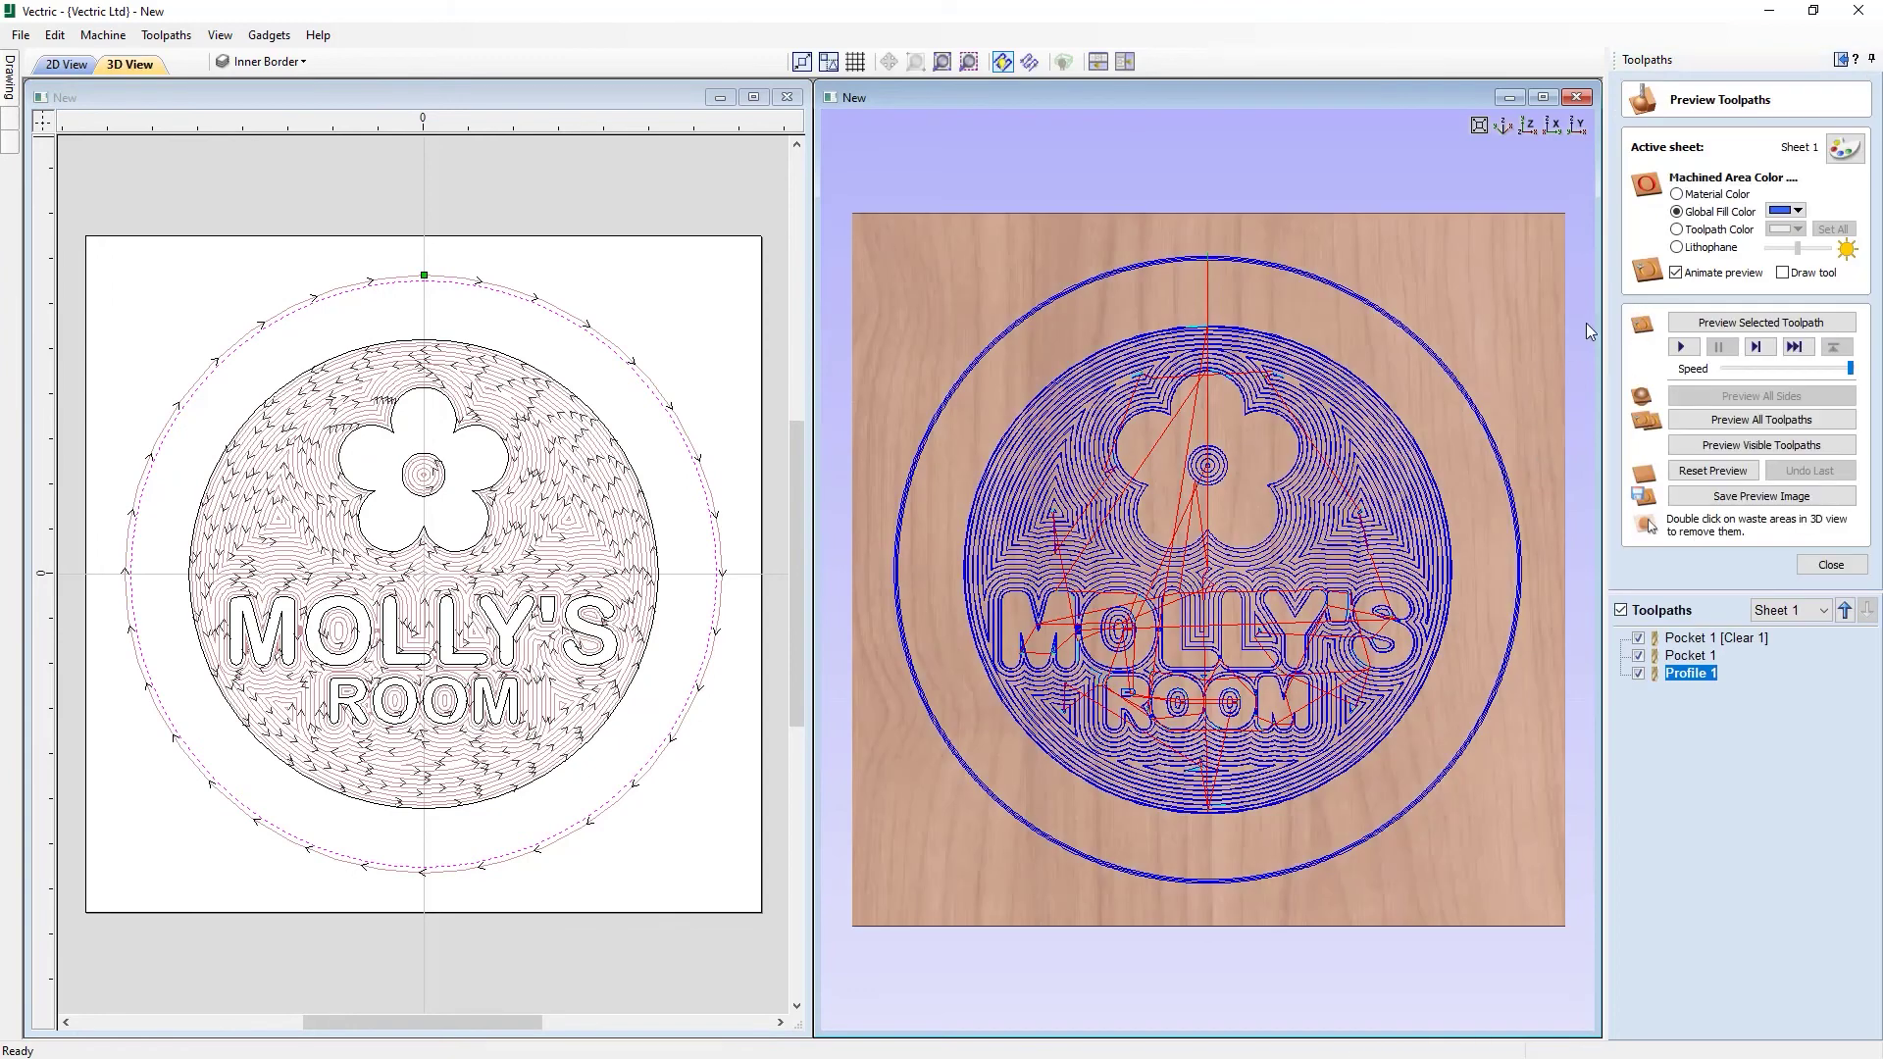
pyautogui.click(1799, 211)
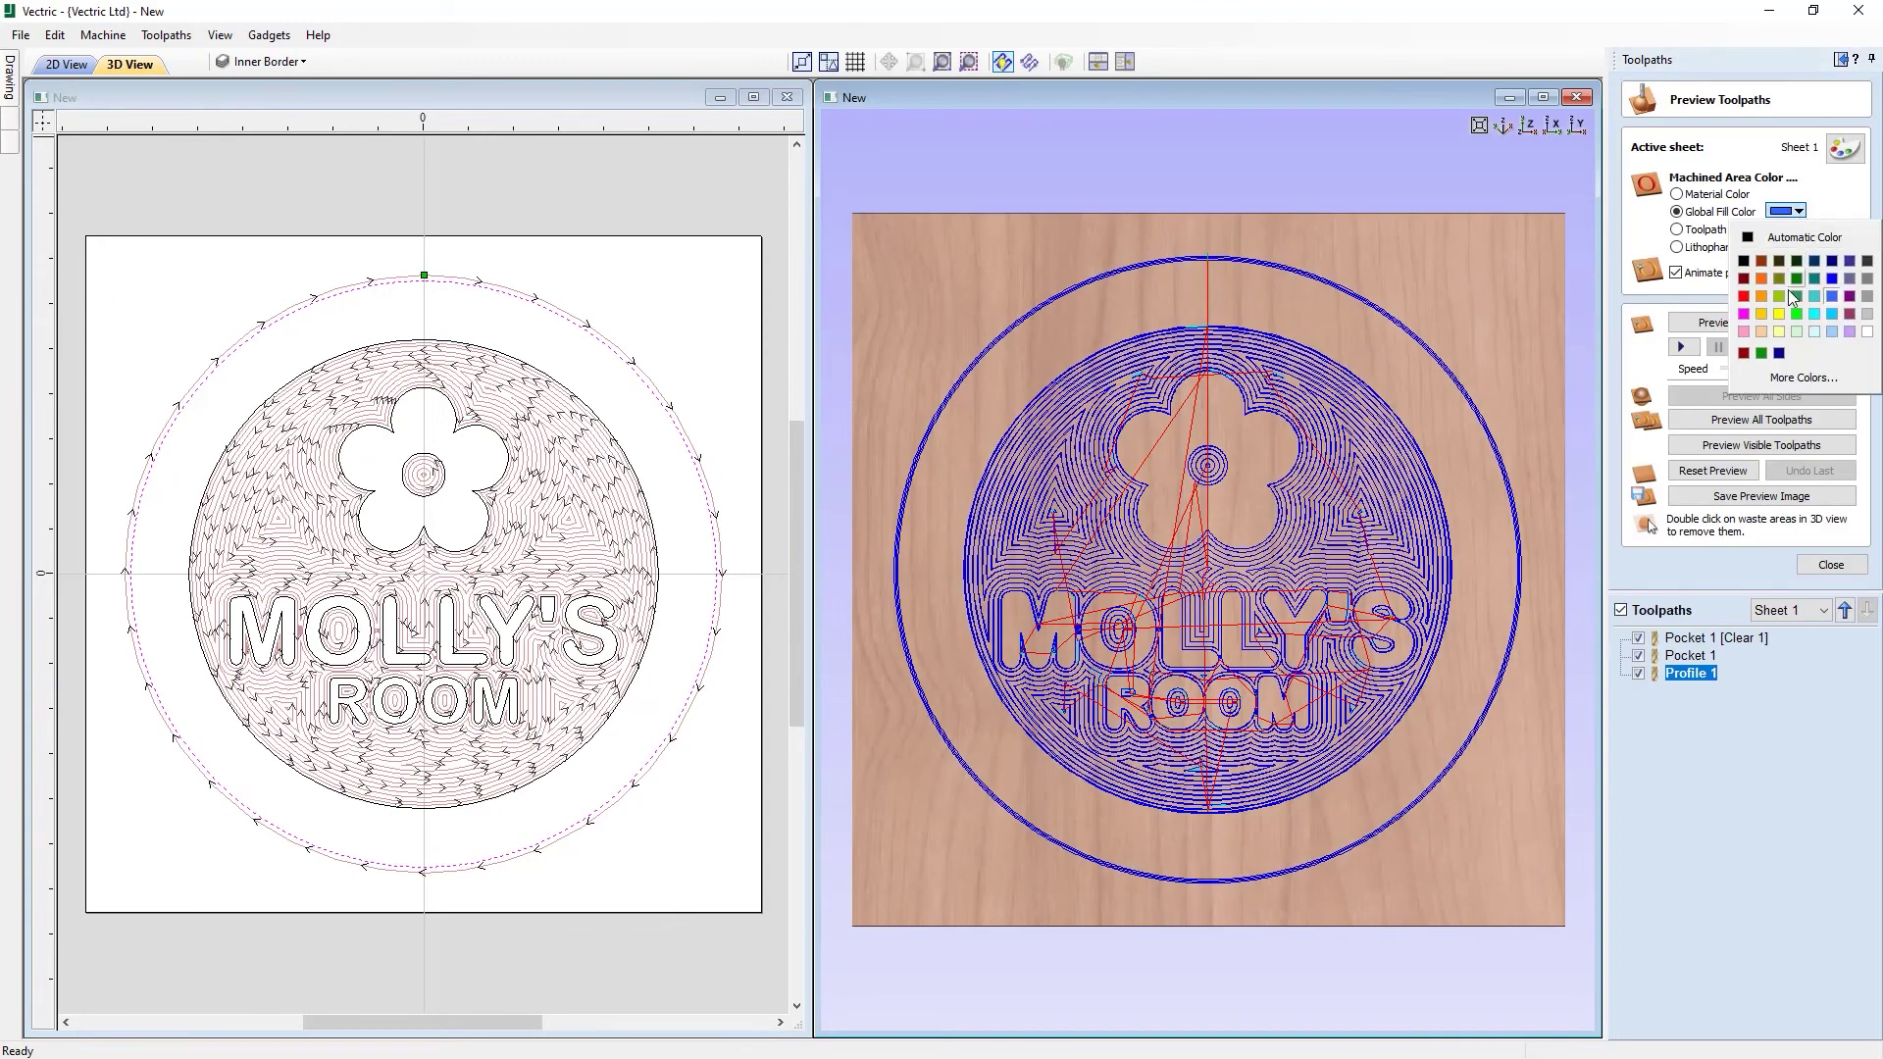
pyautogui.click(1850, 332)
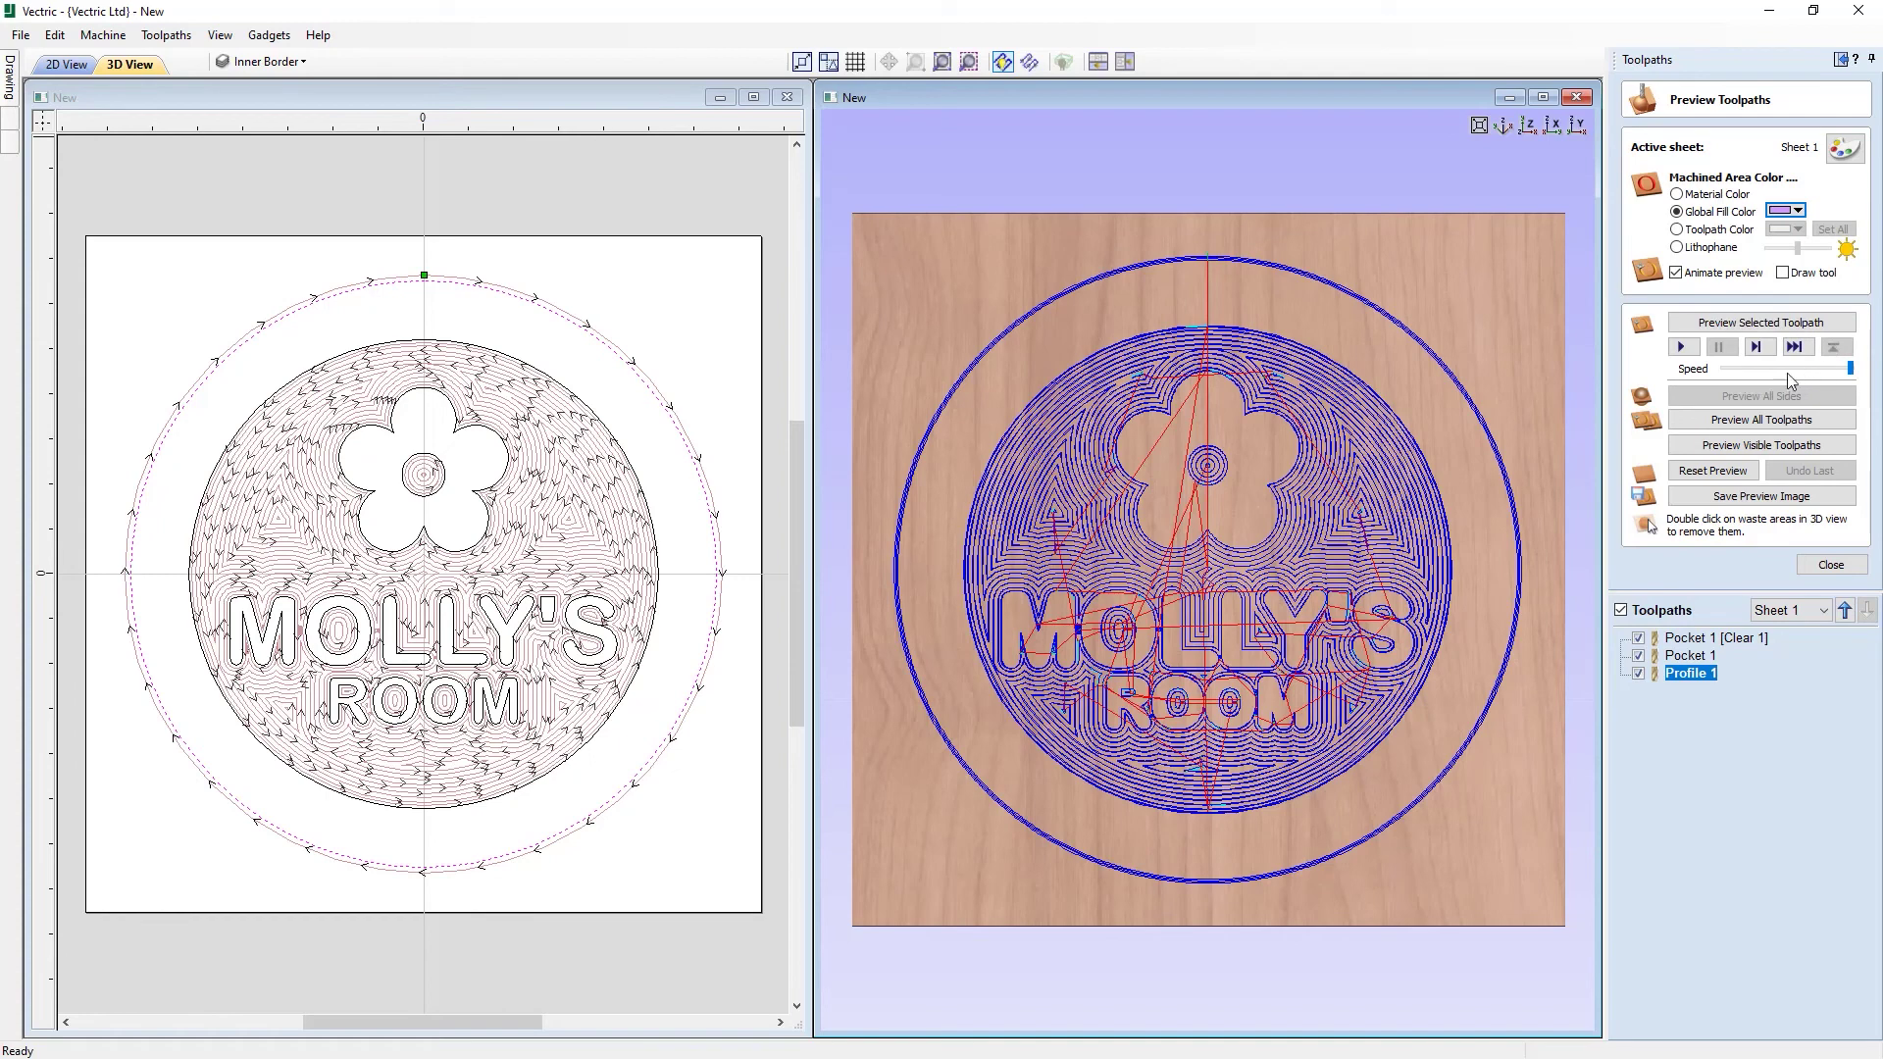
pyautogui.click(1706, 639)
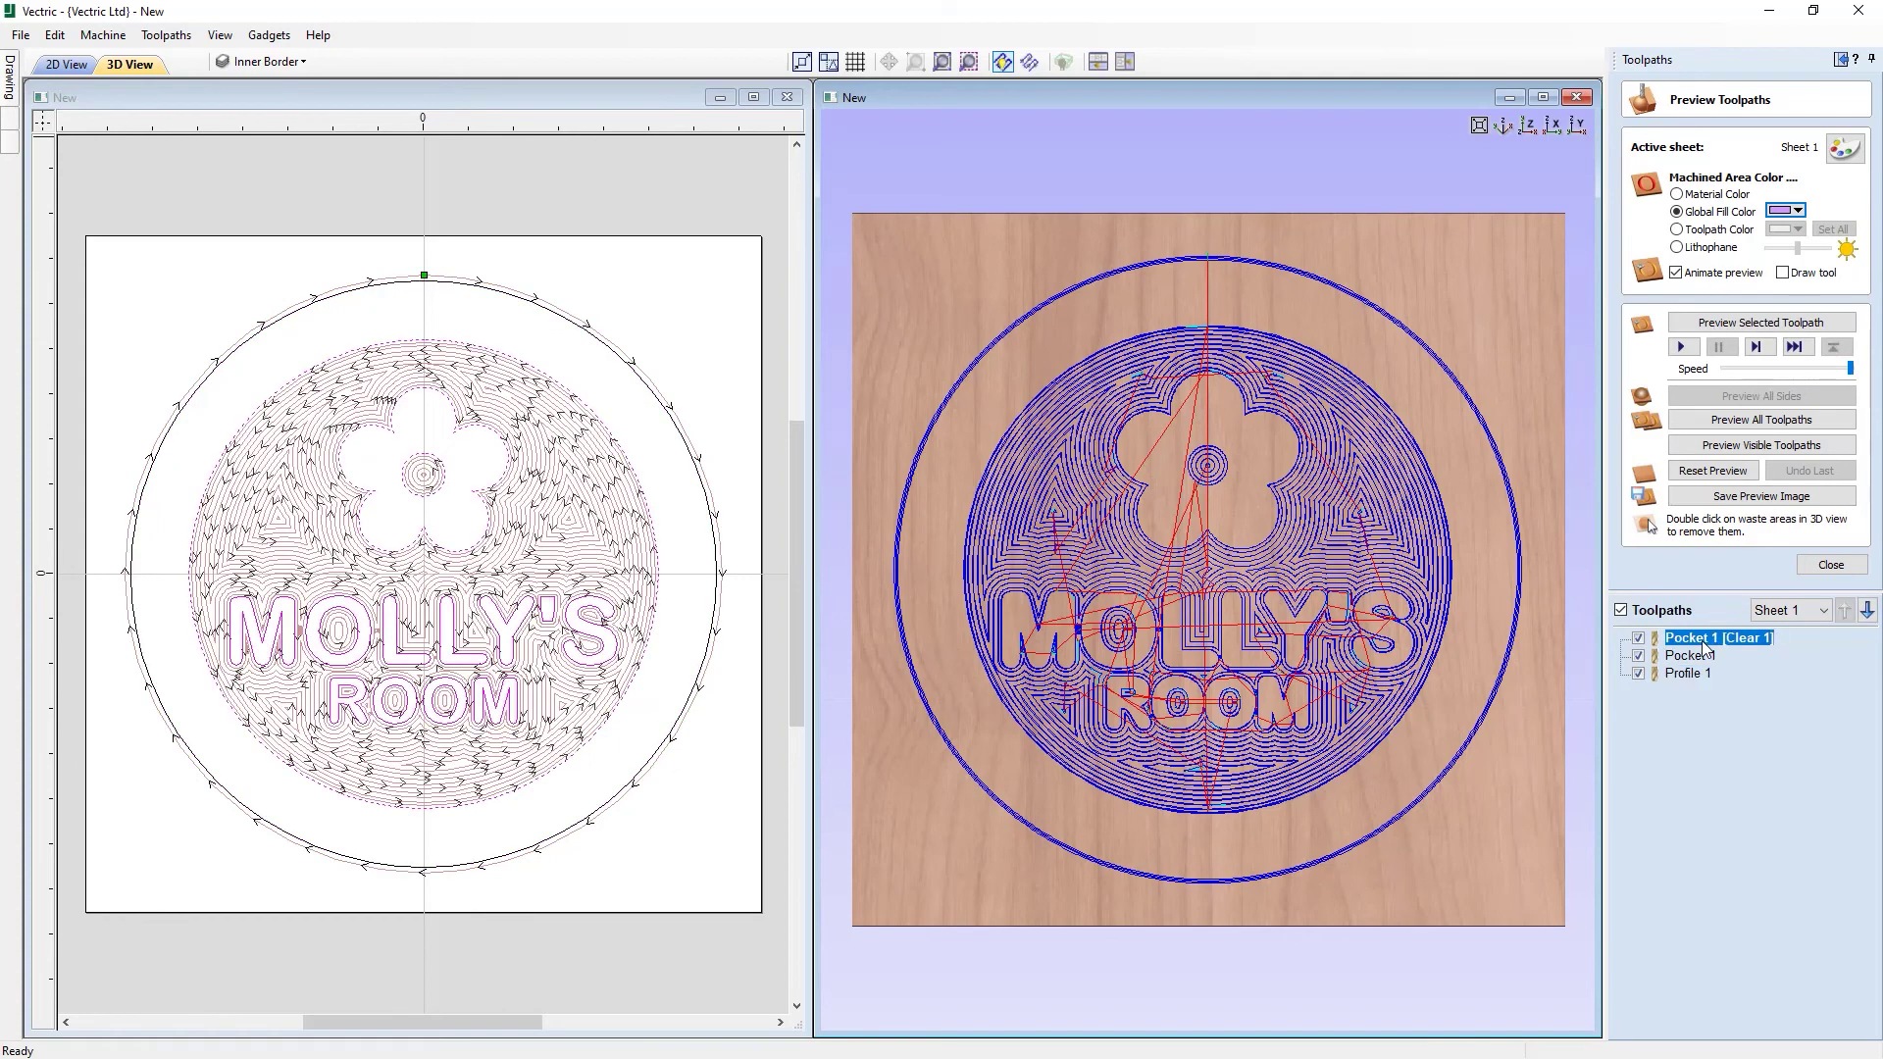
pyautogui.click(1751, 420)
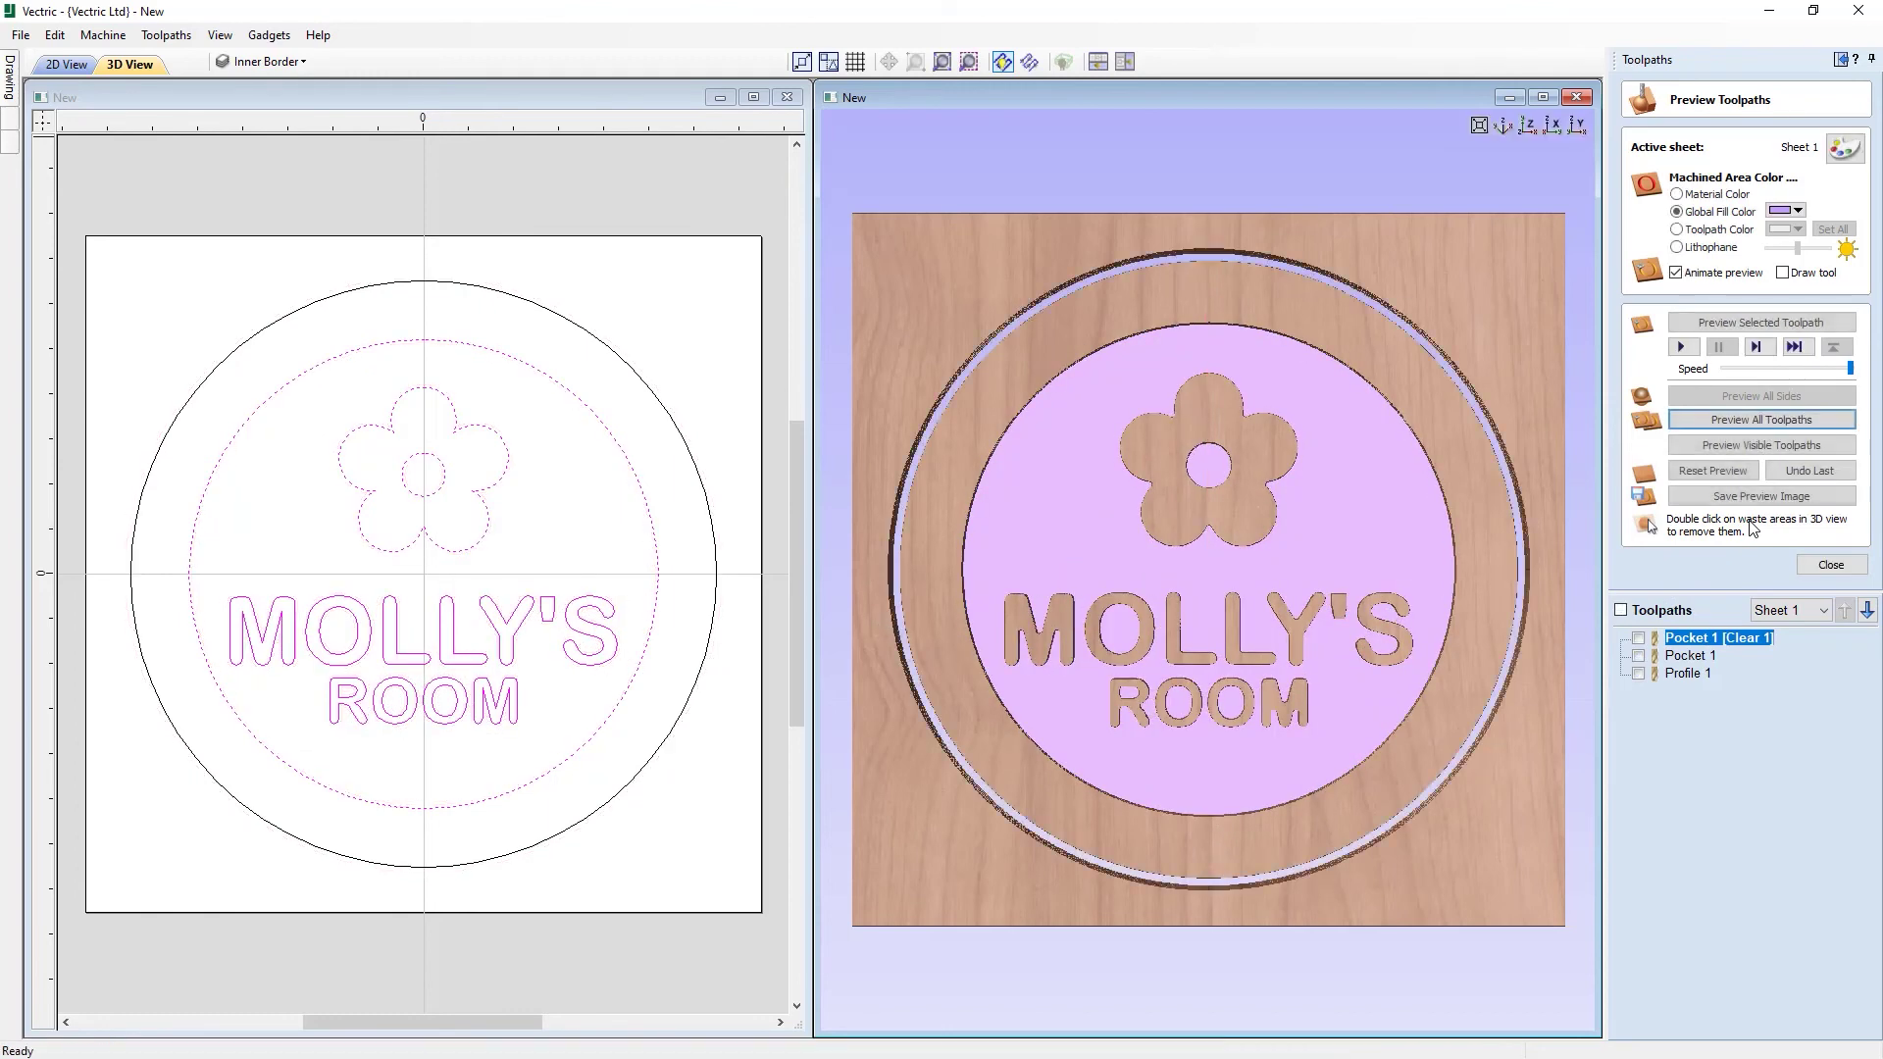
pyautogui.doubleClick(1432, 261)
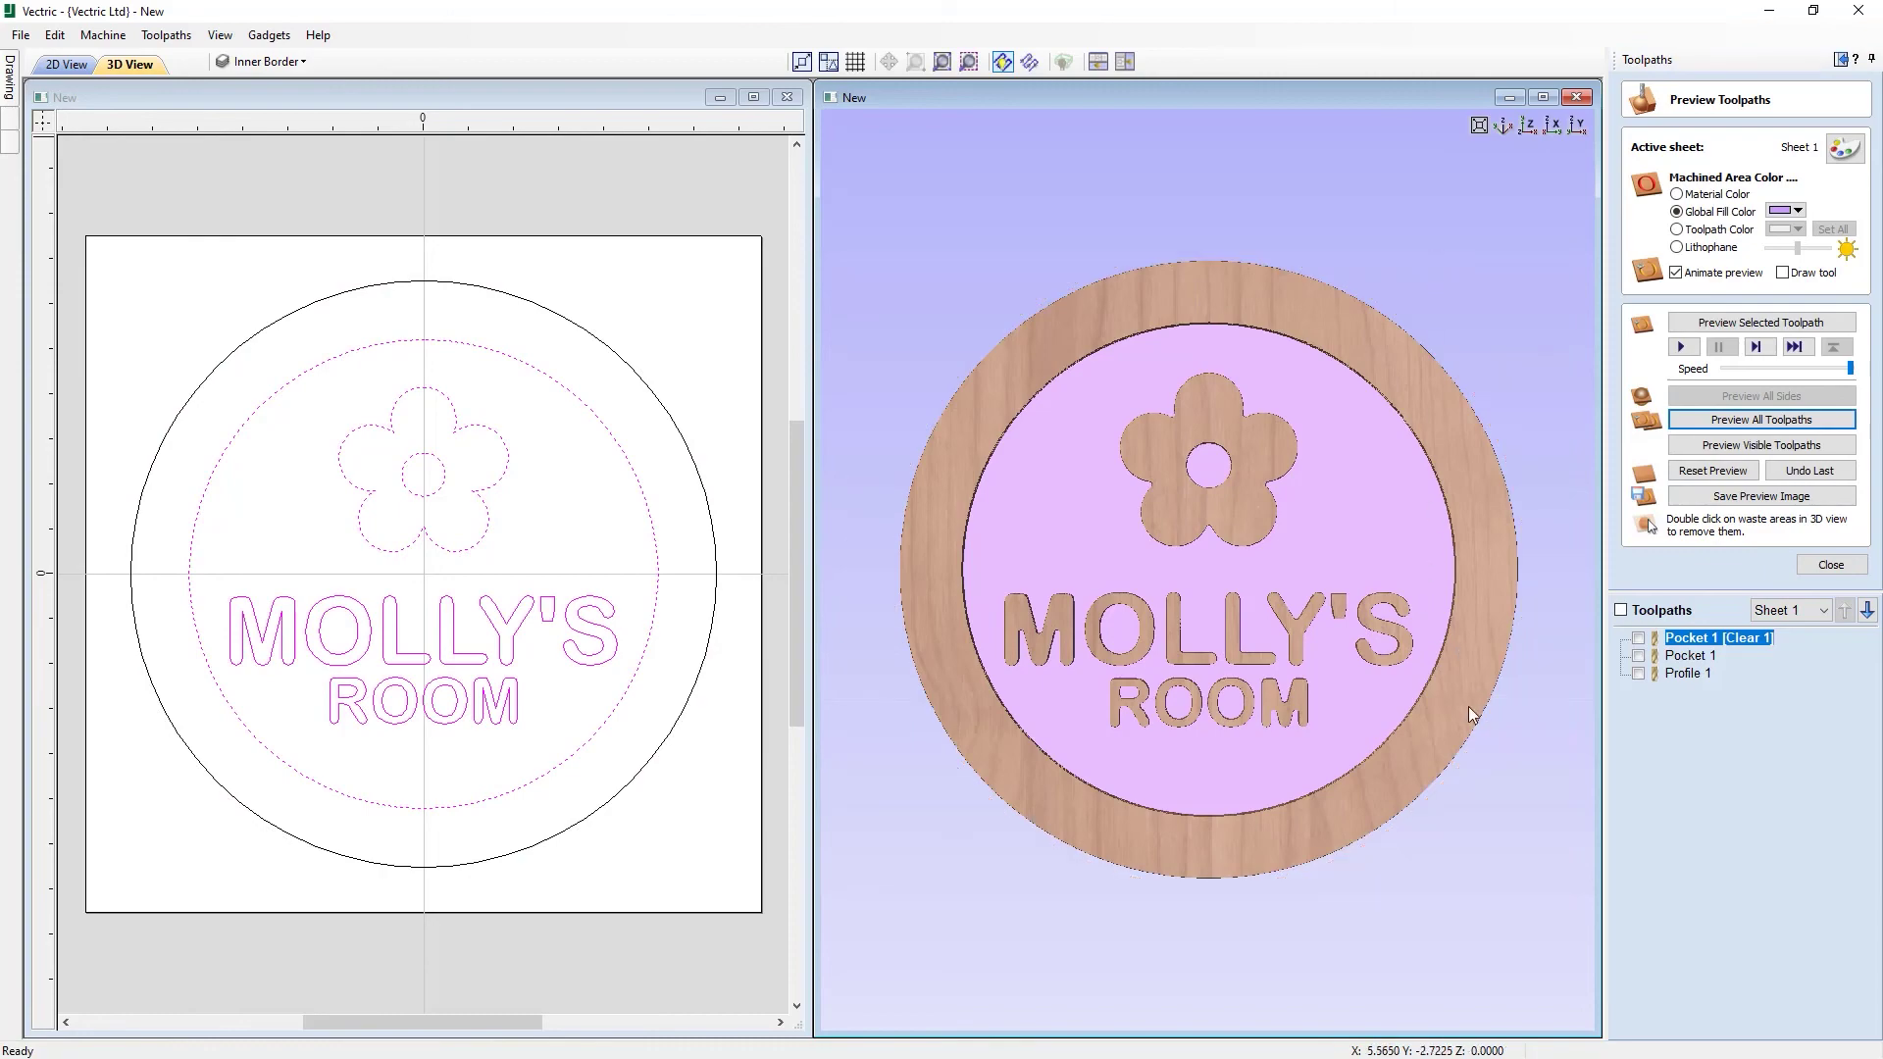
pyautogui.moveTo(1338, 675); pyautogui.dragTo(1359, 556)
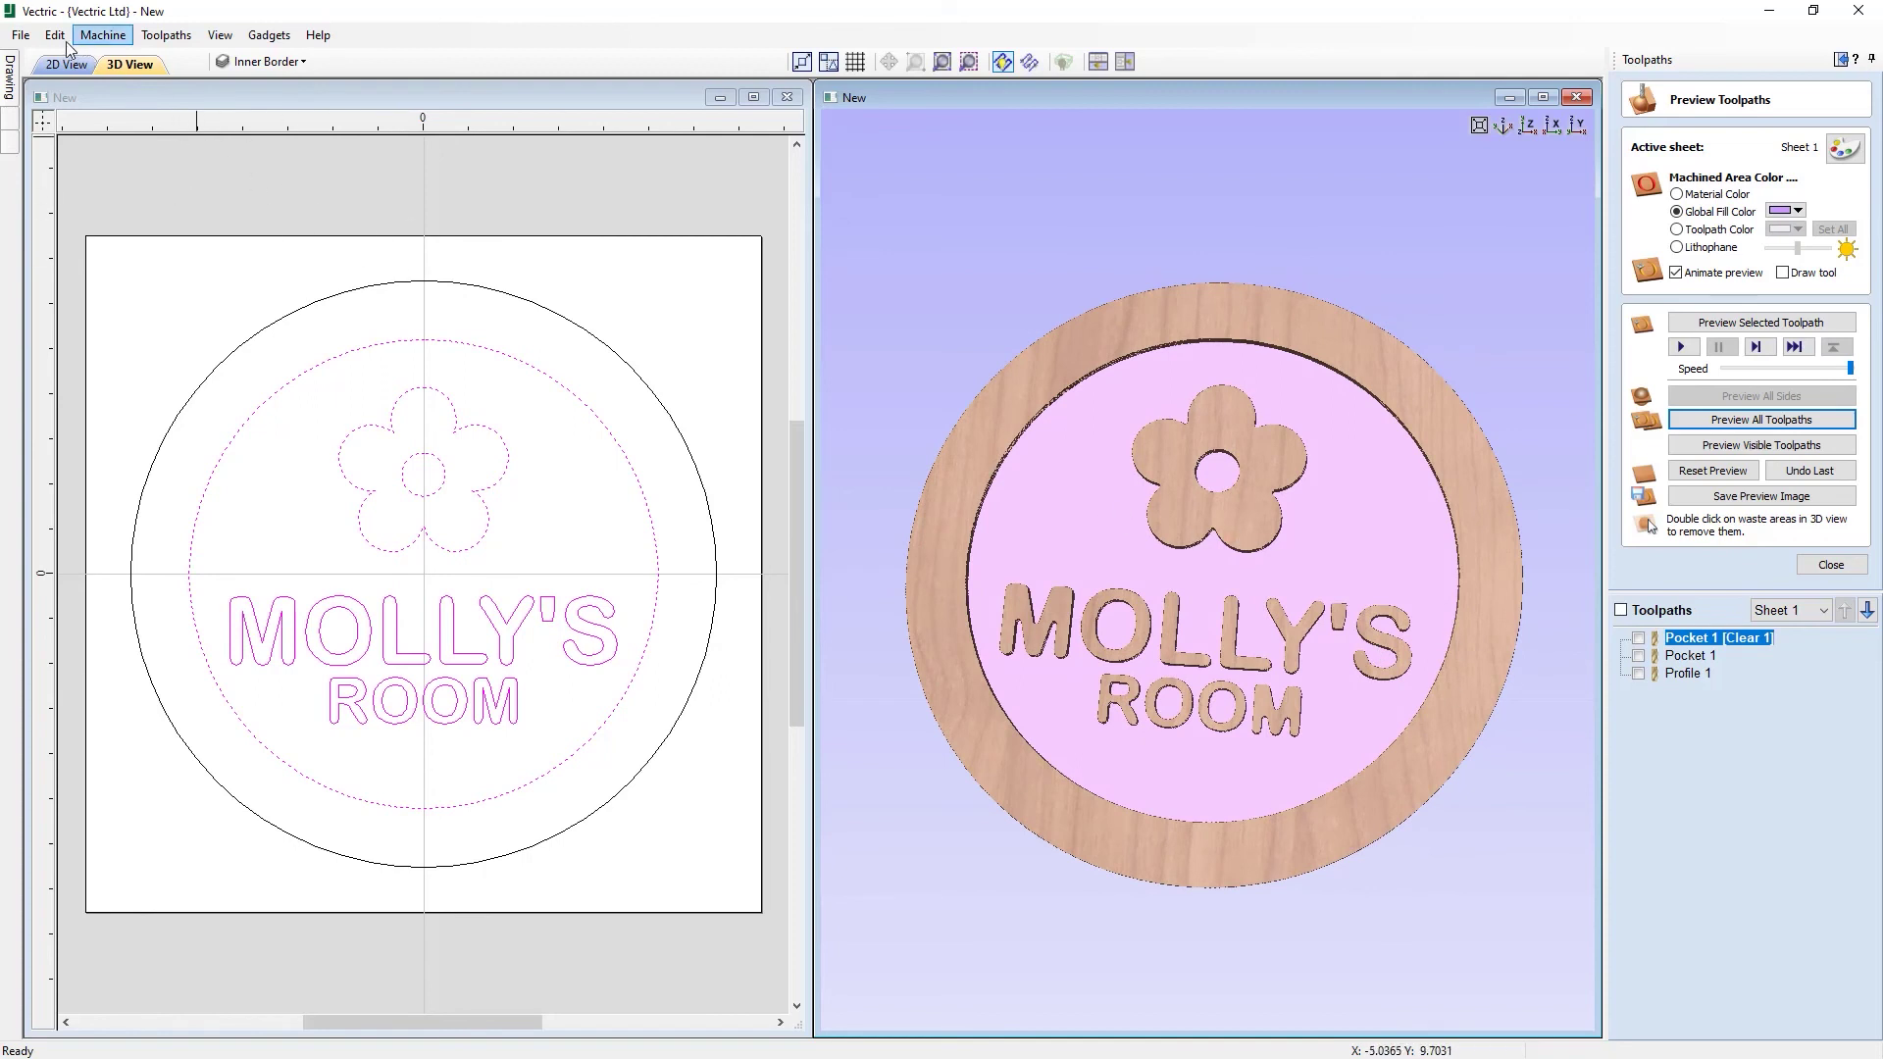
# Step: Save the MOLLY'S ROOM job as Molly.crv, then close the file
pyautogui.click(20, 35)
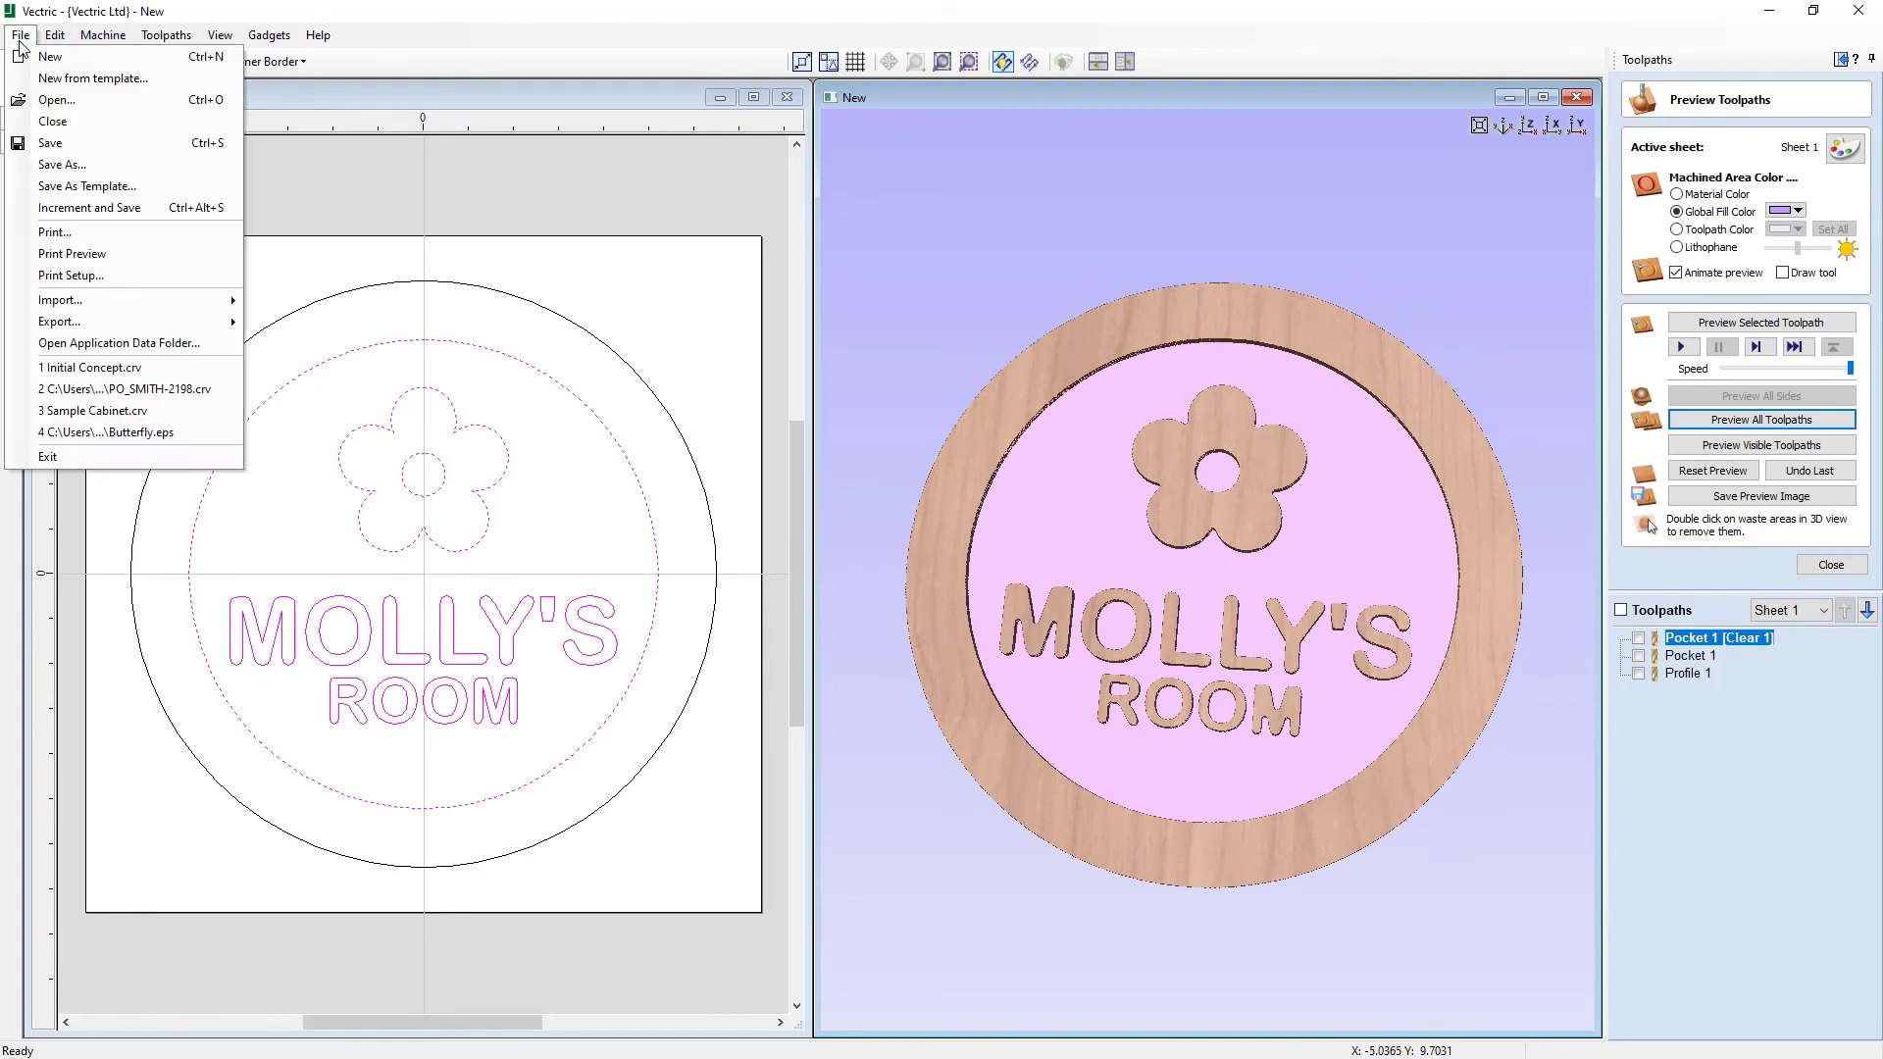
pyautogui.click(90, 167)
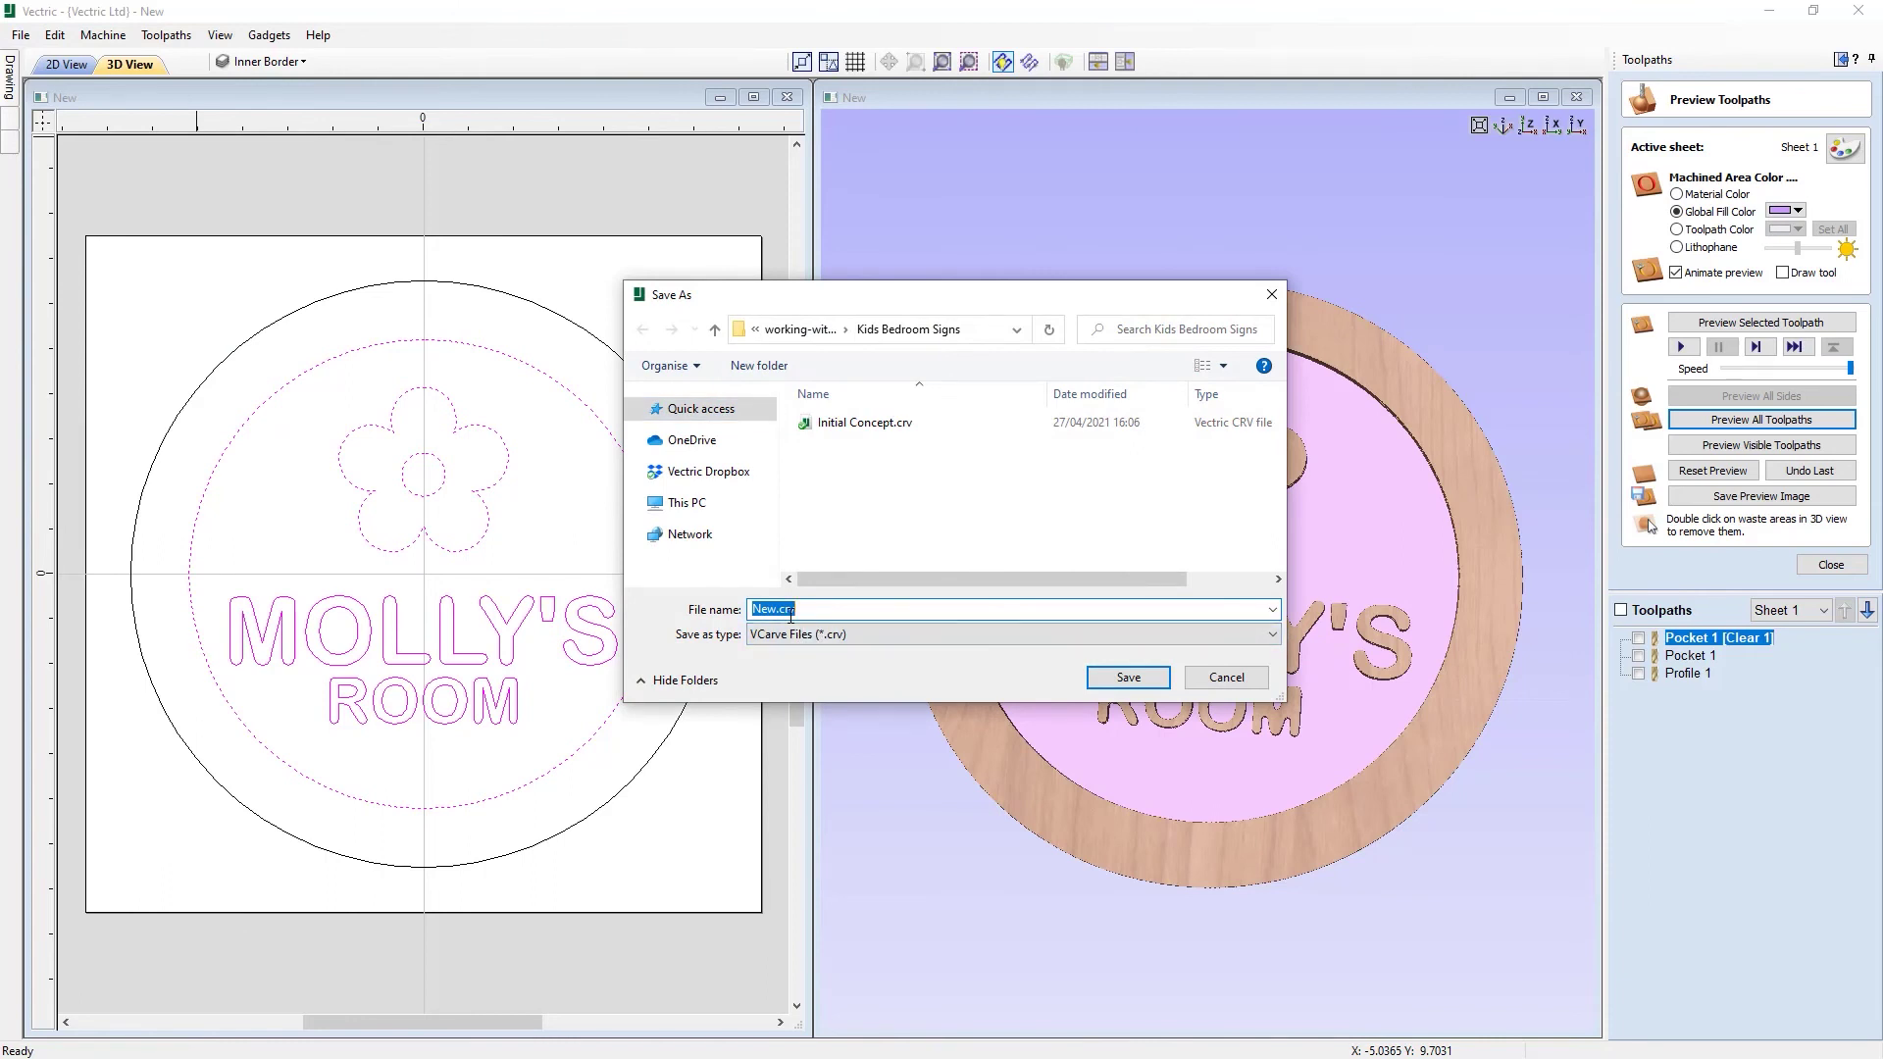
pyautogui.write('m')
pyautogui.click(1128, 676)
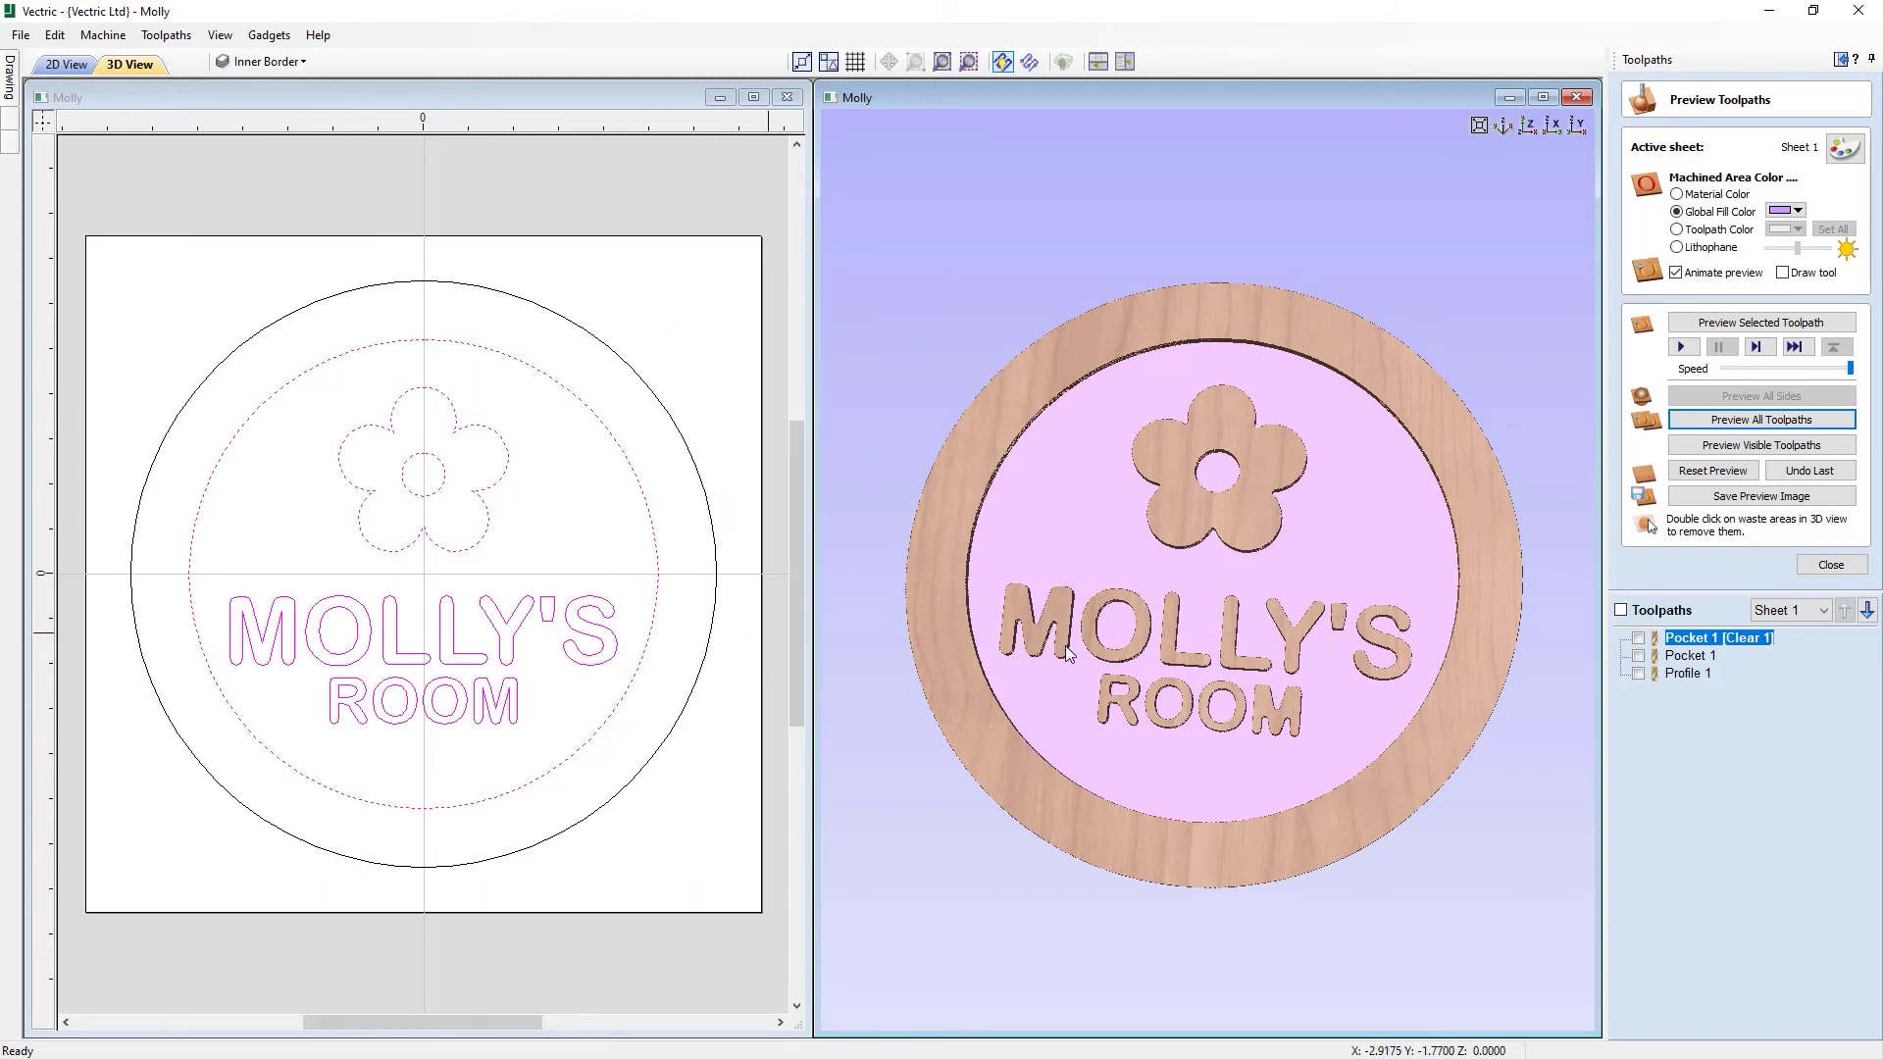
pyautogui.click(21, 35)
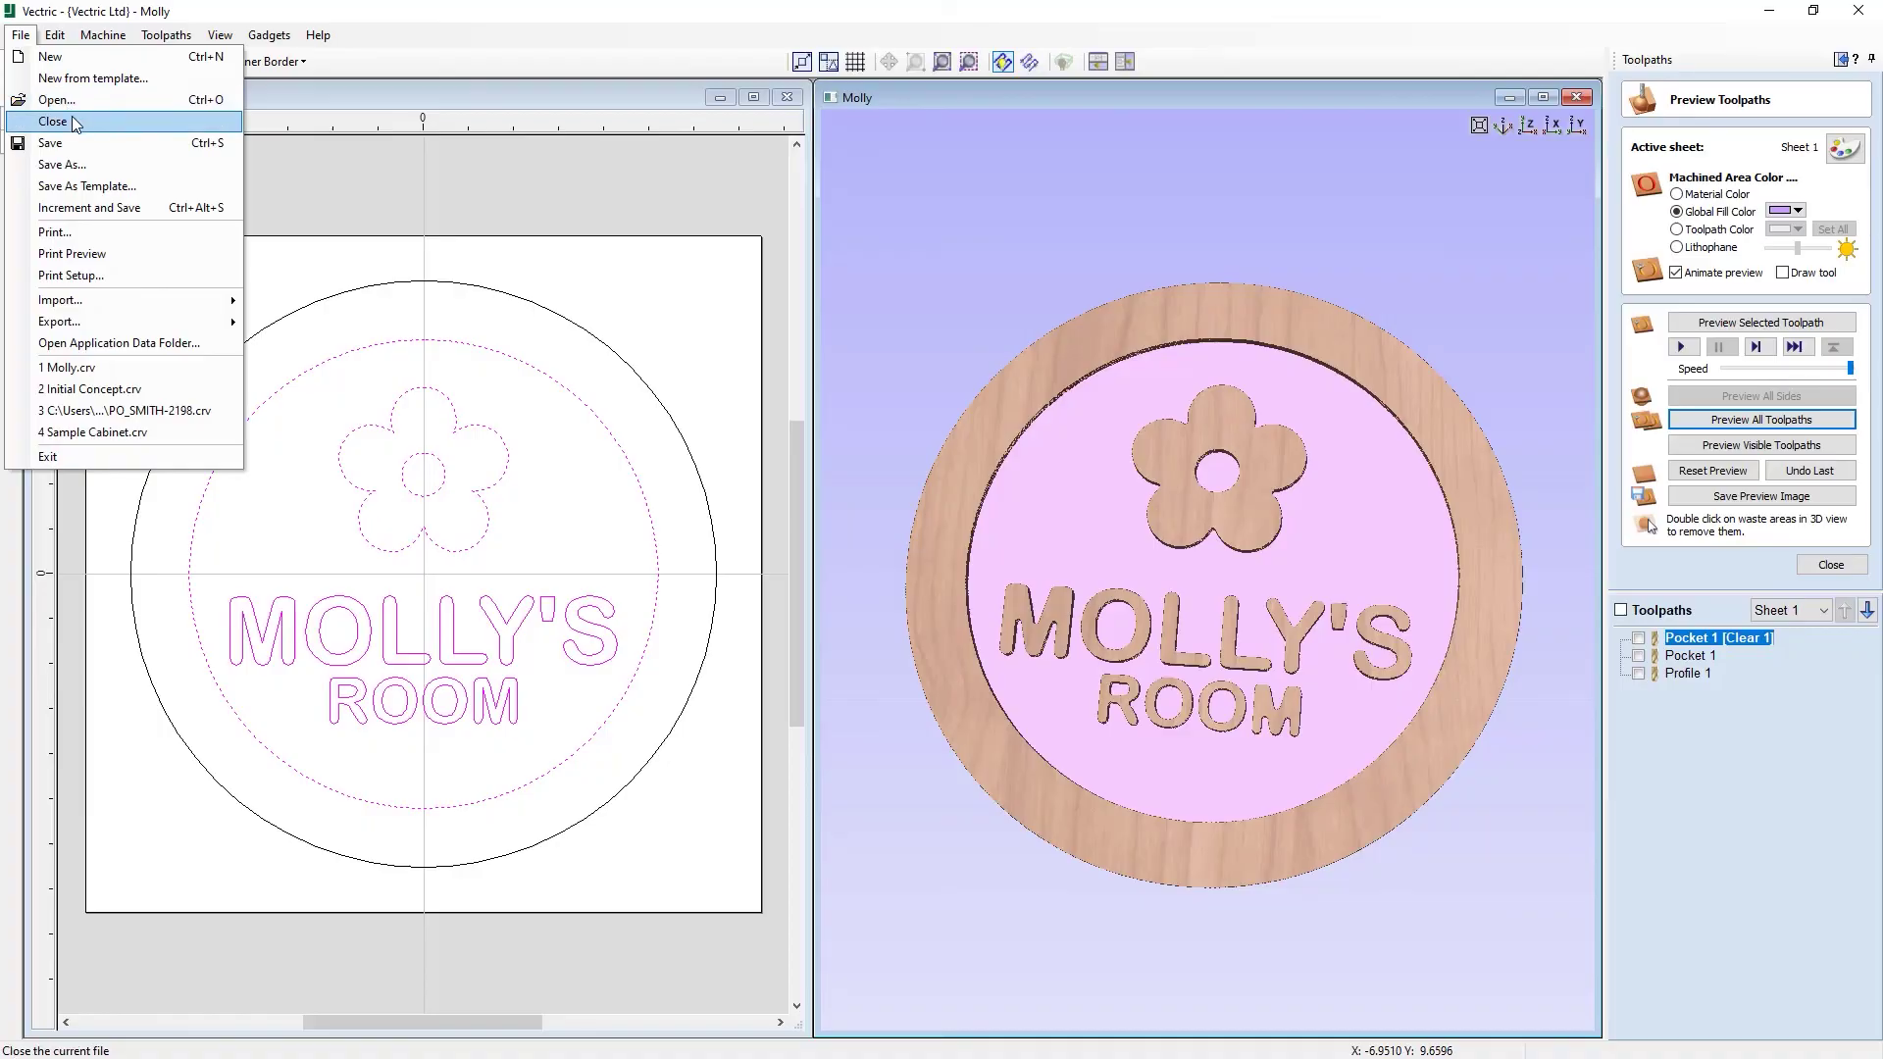
pyautogui.click(54, 121)
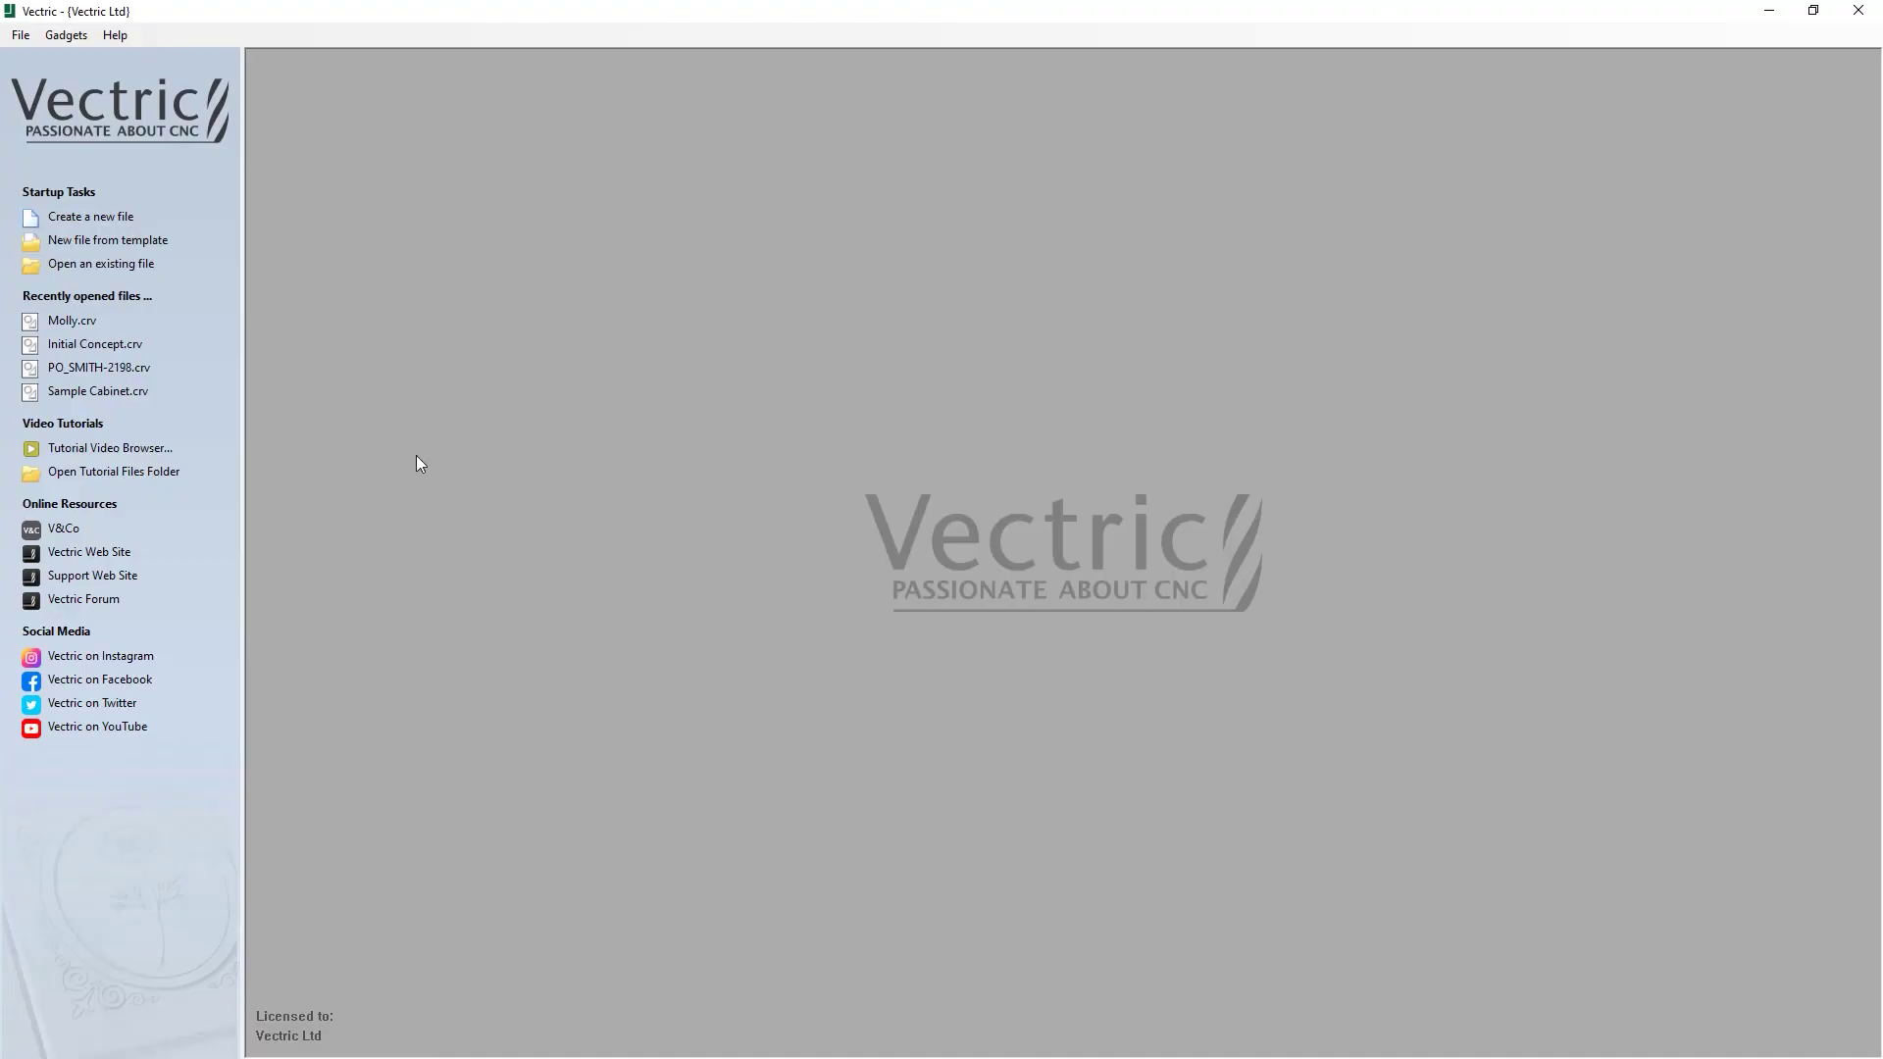
# Step: Start a fresh job from the Bedroom Sign.crvt template, keeping its 15 x 15 x 0.5 inch setup
pyautogui.click(111, 245)
pyautogui.click(868, 425)
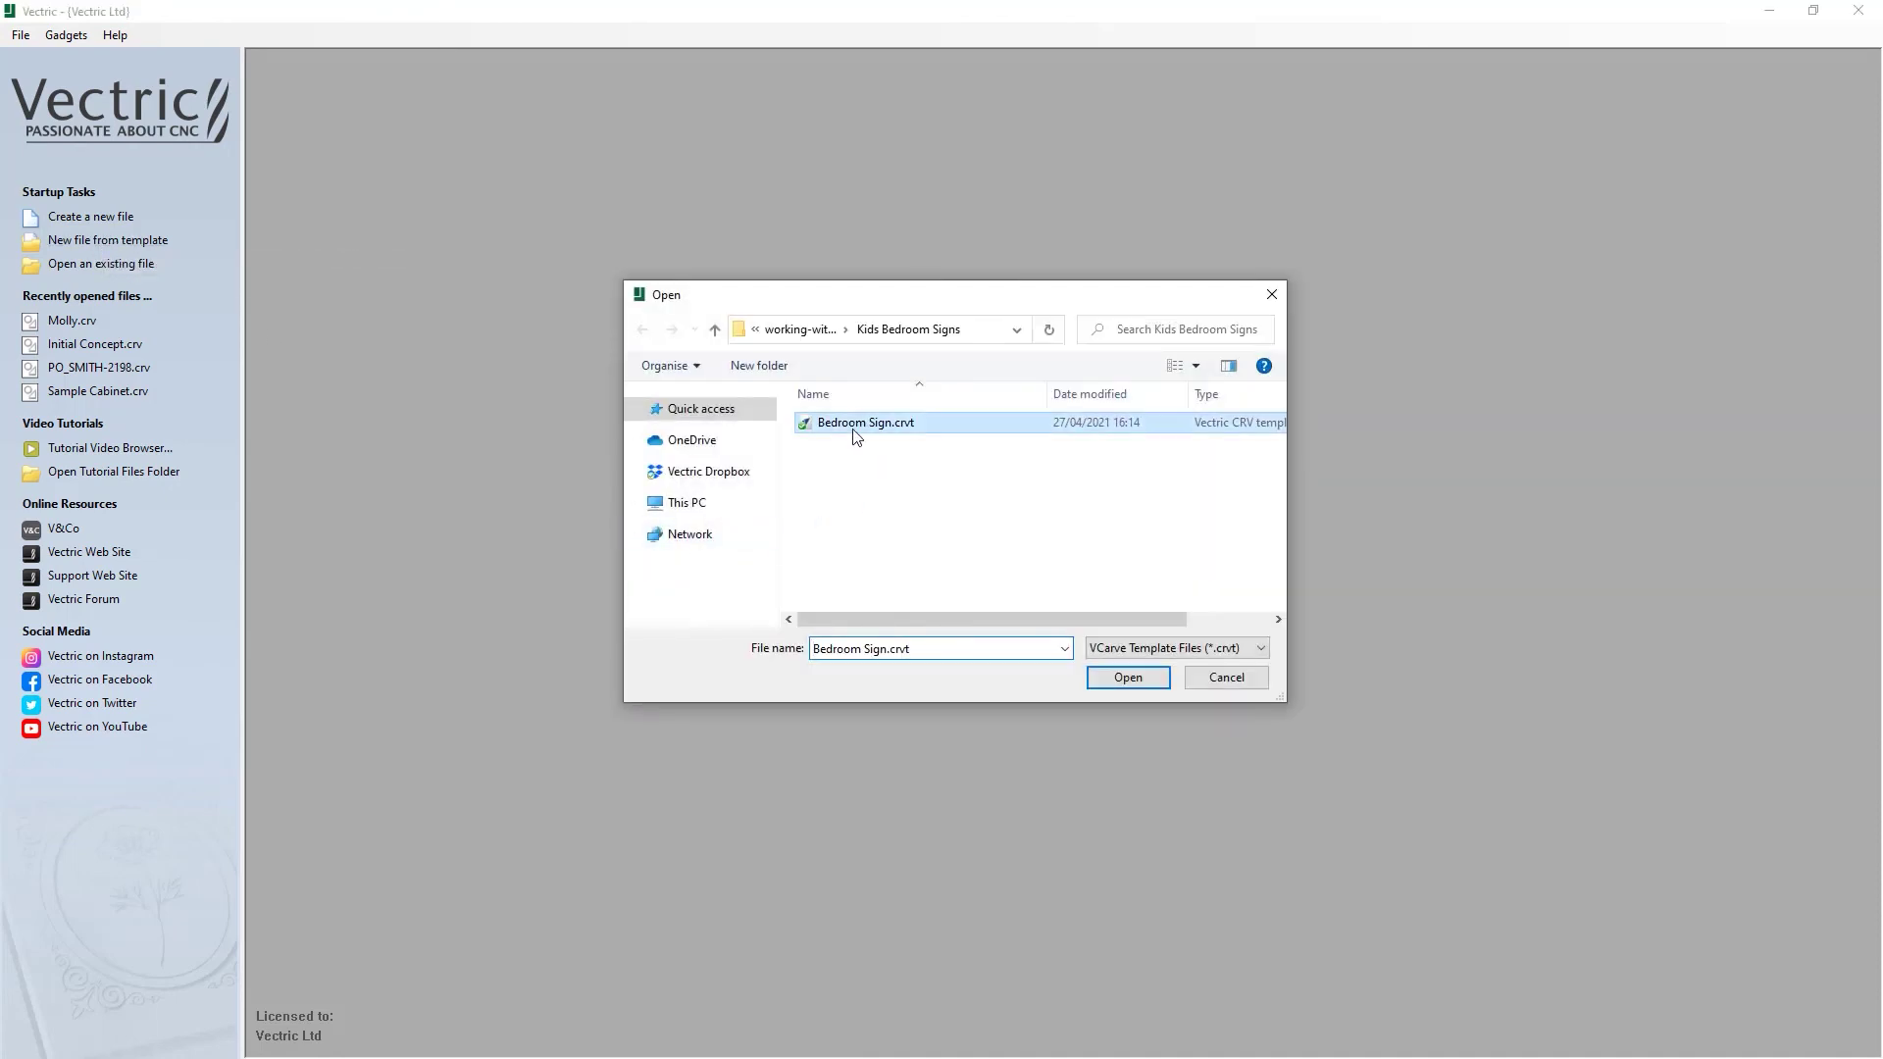
pyautogui.click(1128, 679)
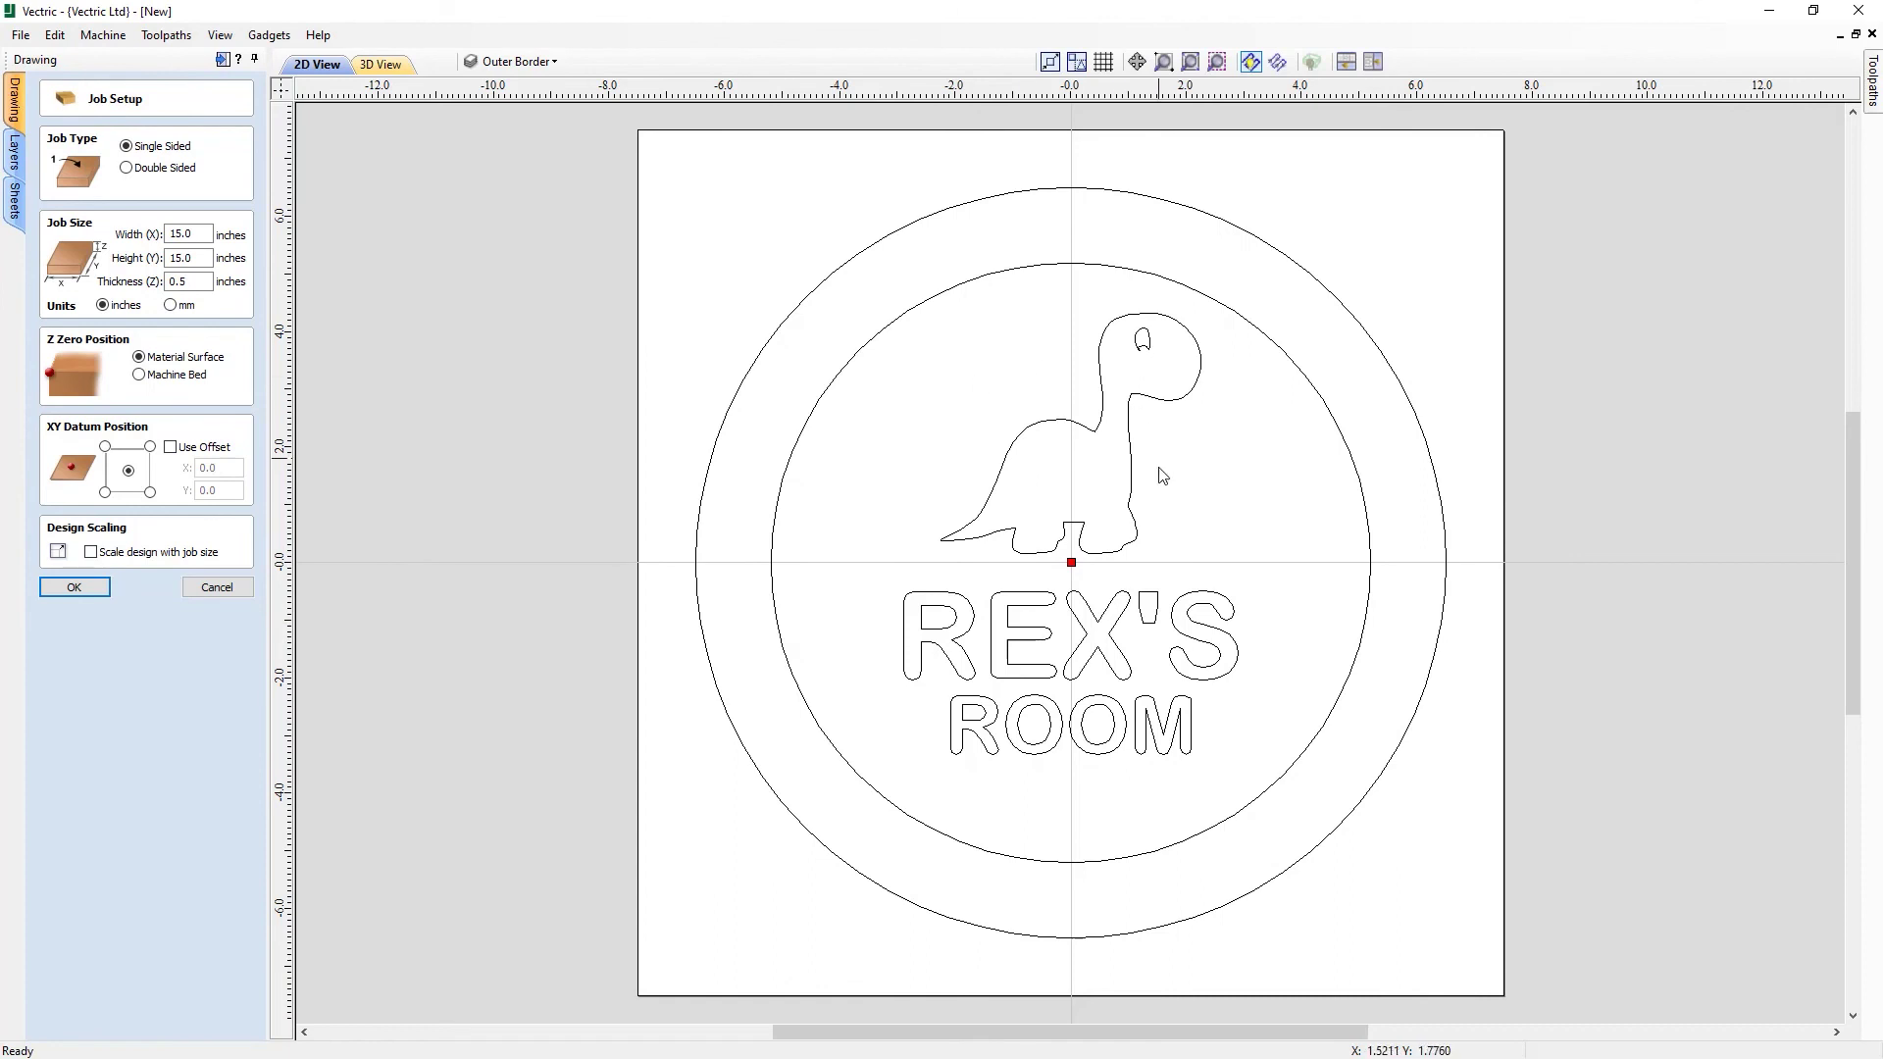
pyautogui.click(94, 584)
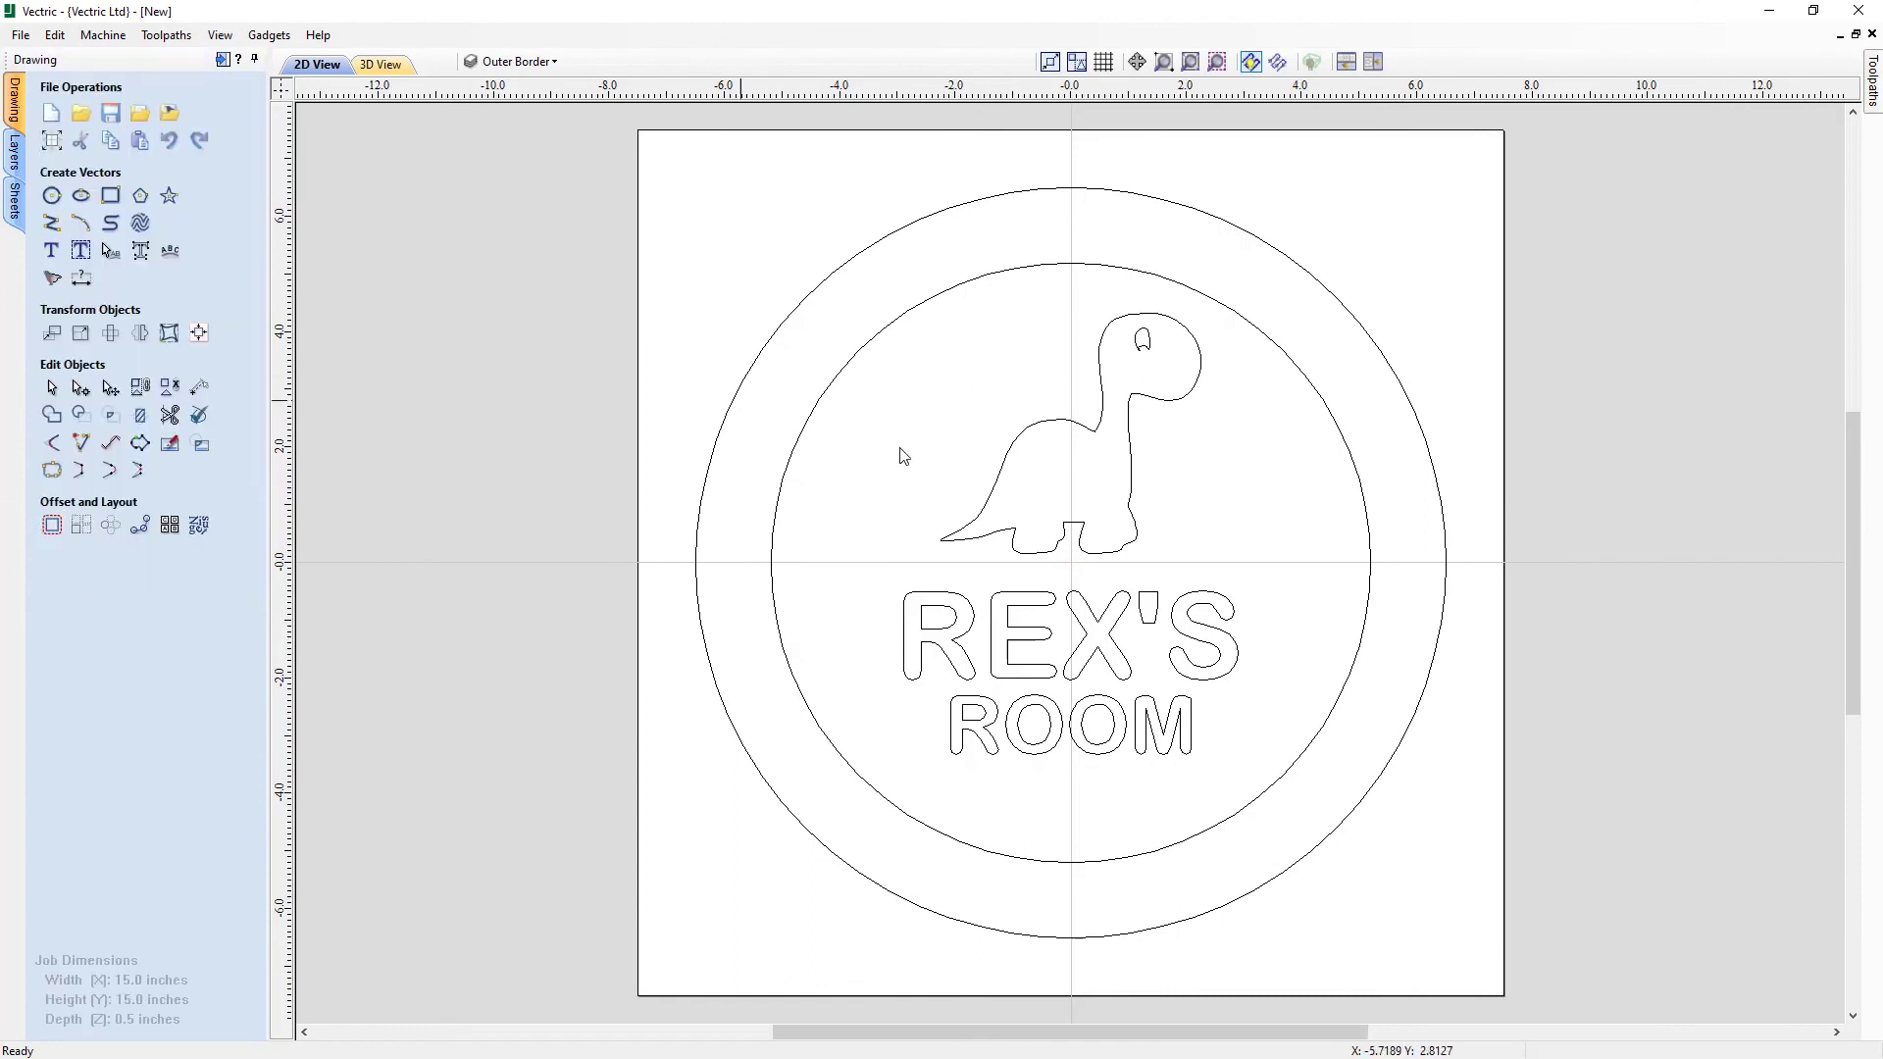
# Step: Change the sign's name text from REX'S to RON'S
pyautogui.click(1095, 667)
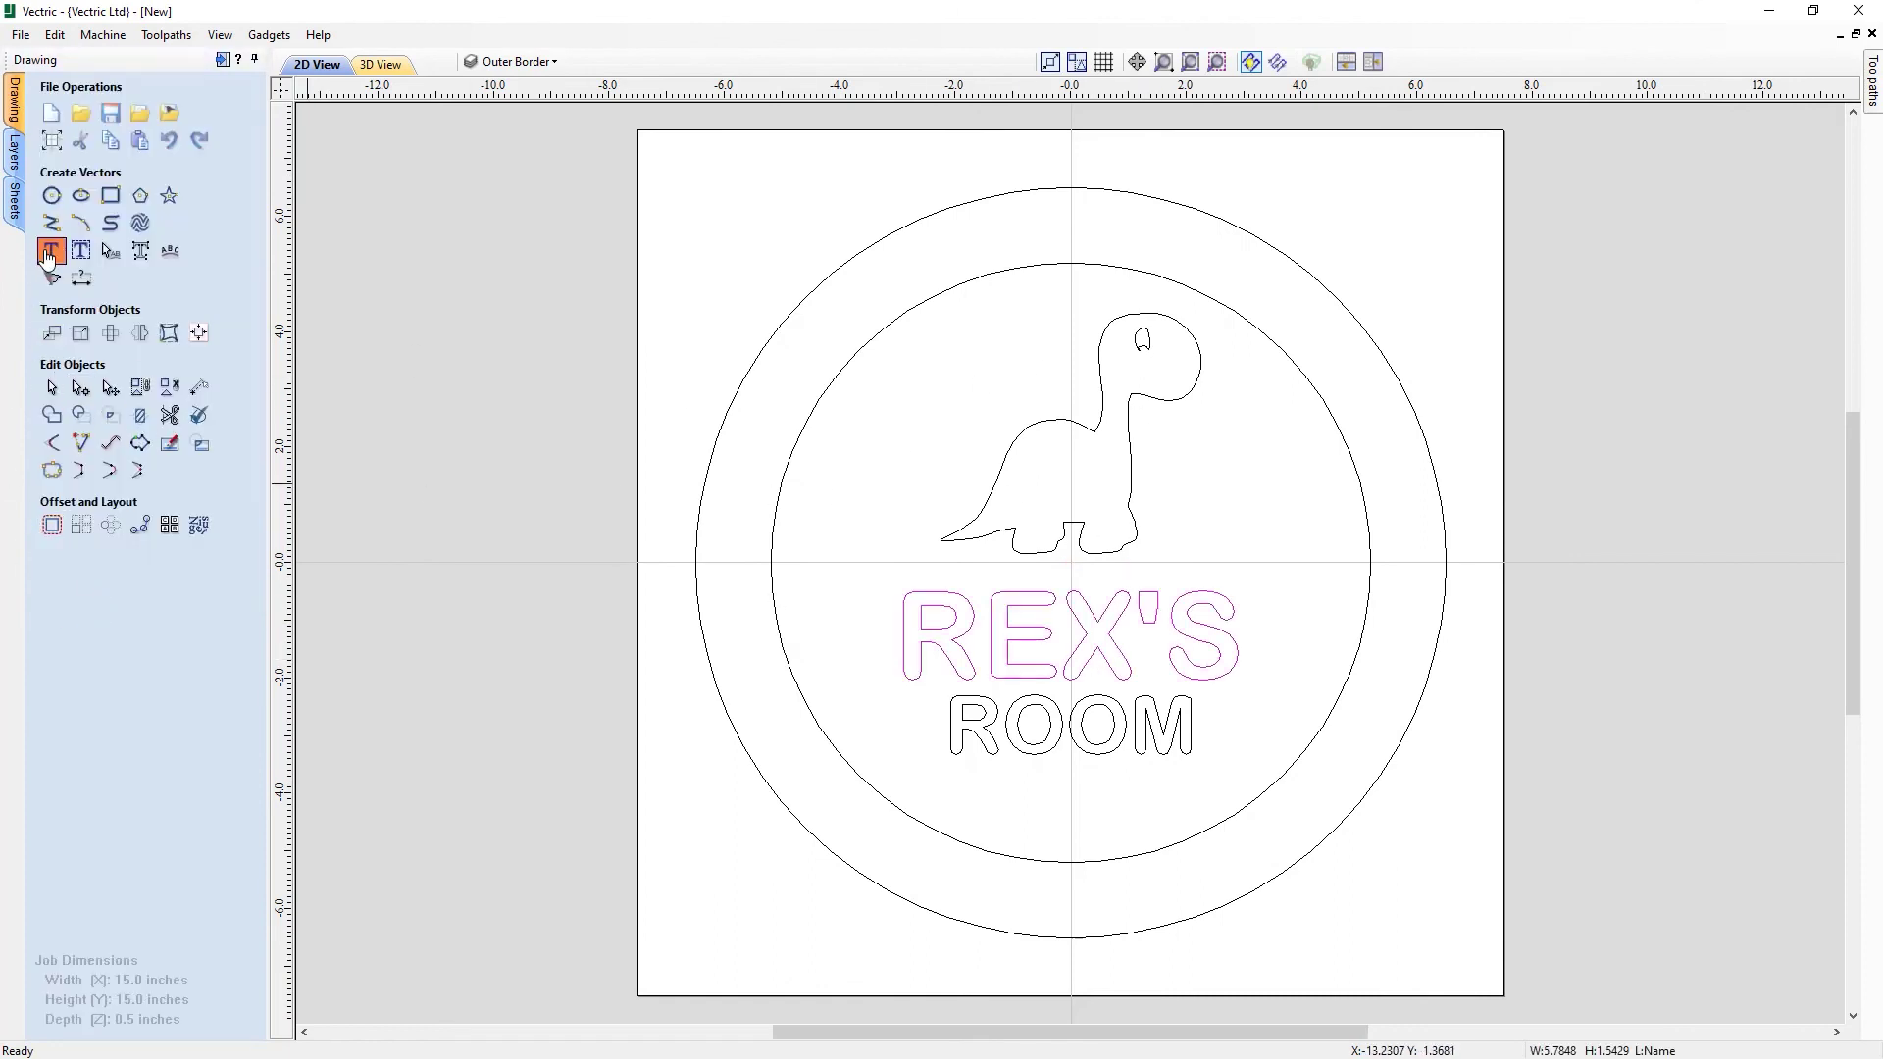
pyautogui.click(51, 252)
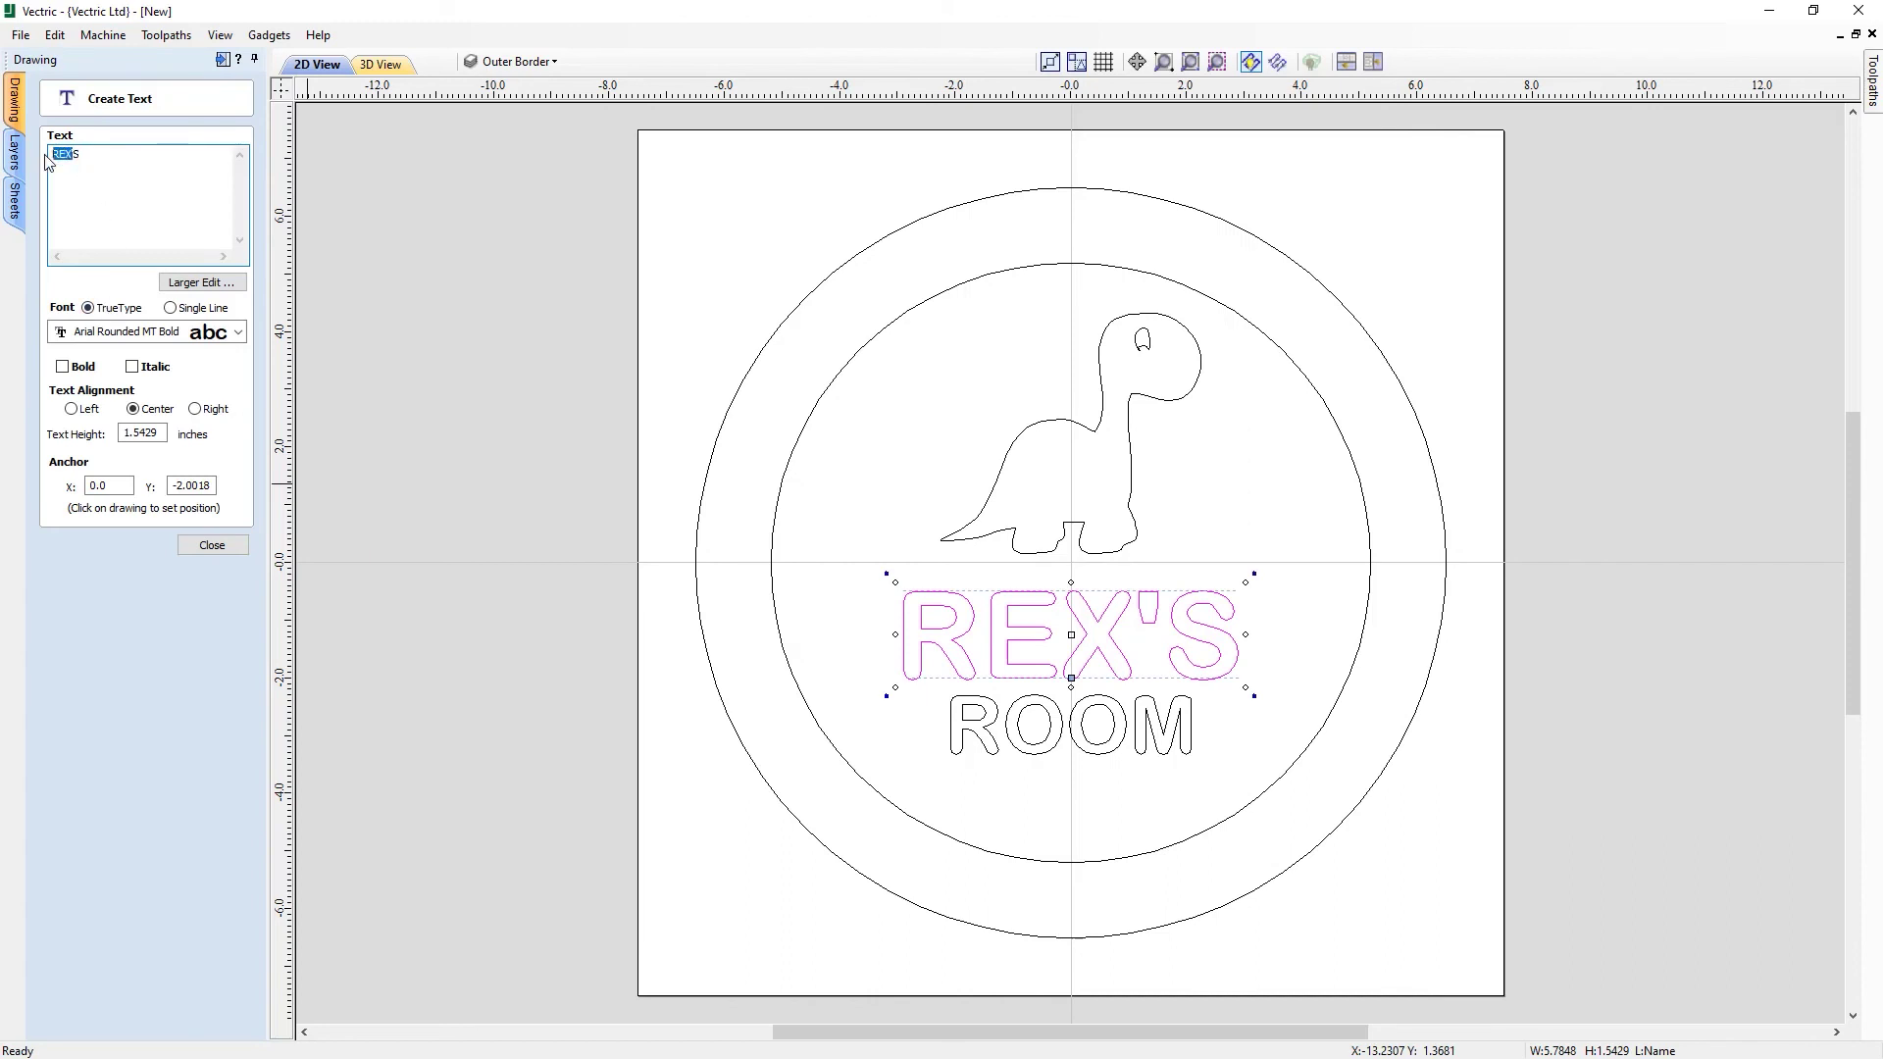
pyautogui.write('RON')
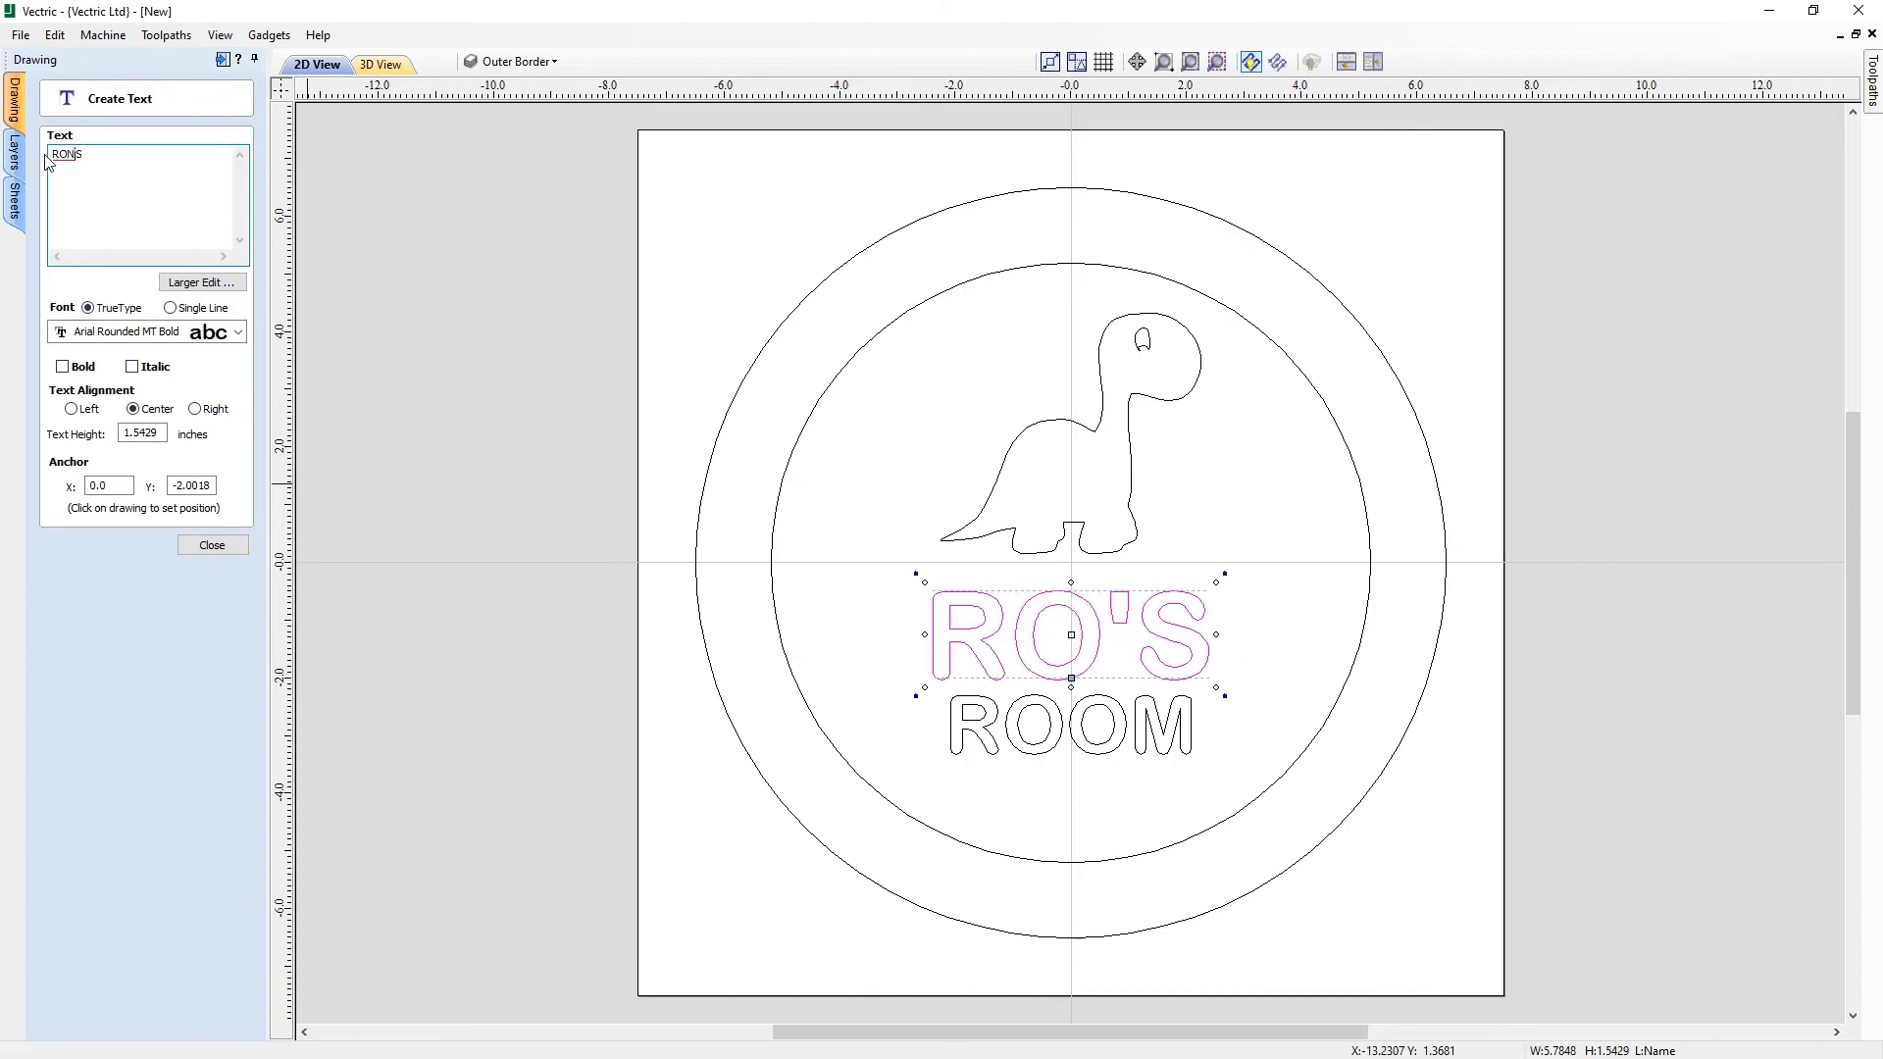
pyautogui.click(218, 553)
# Step: Delete the dinosaur outline from the sign
pyautogui.click(1089, 334)
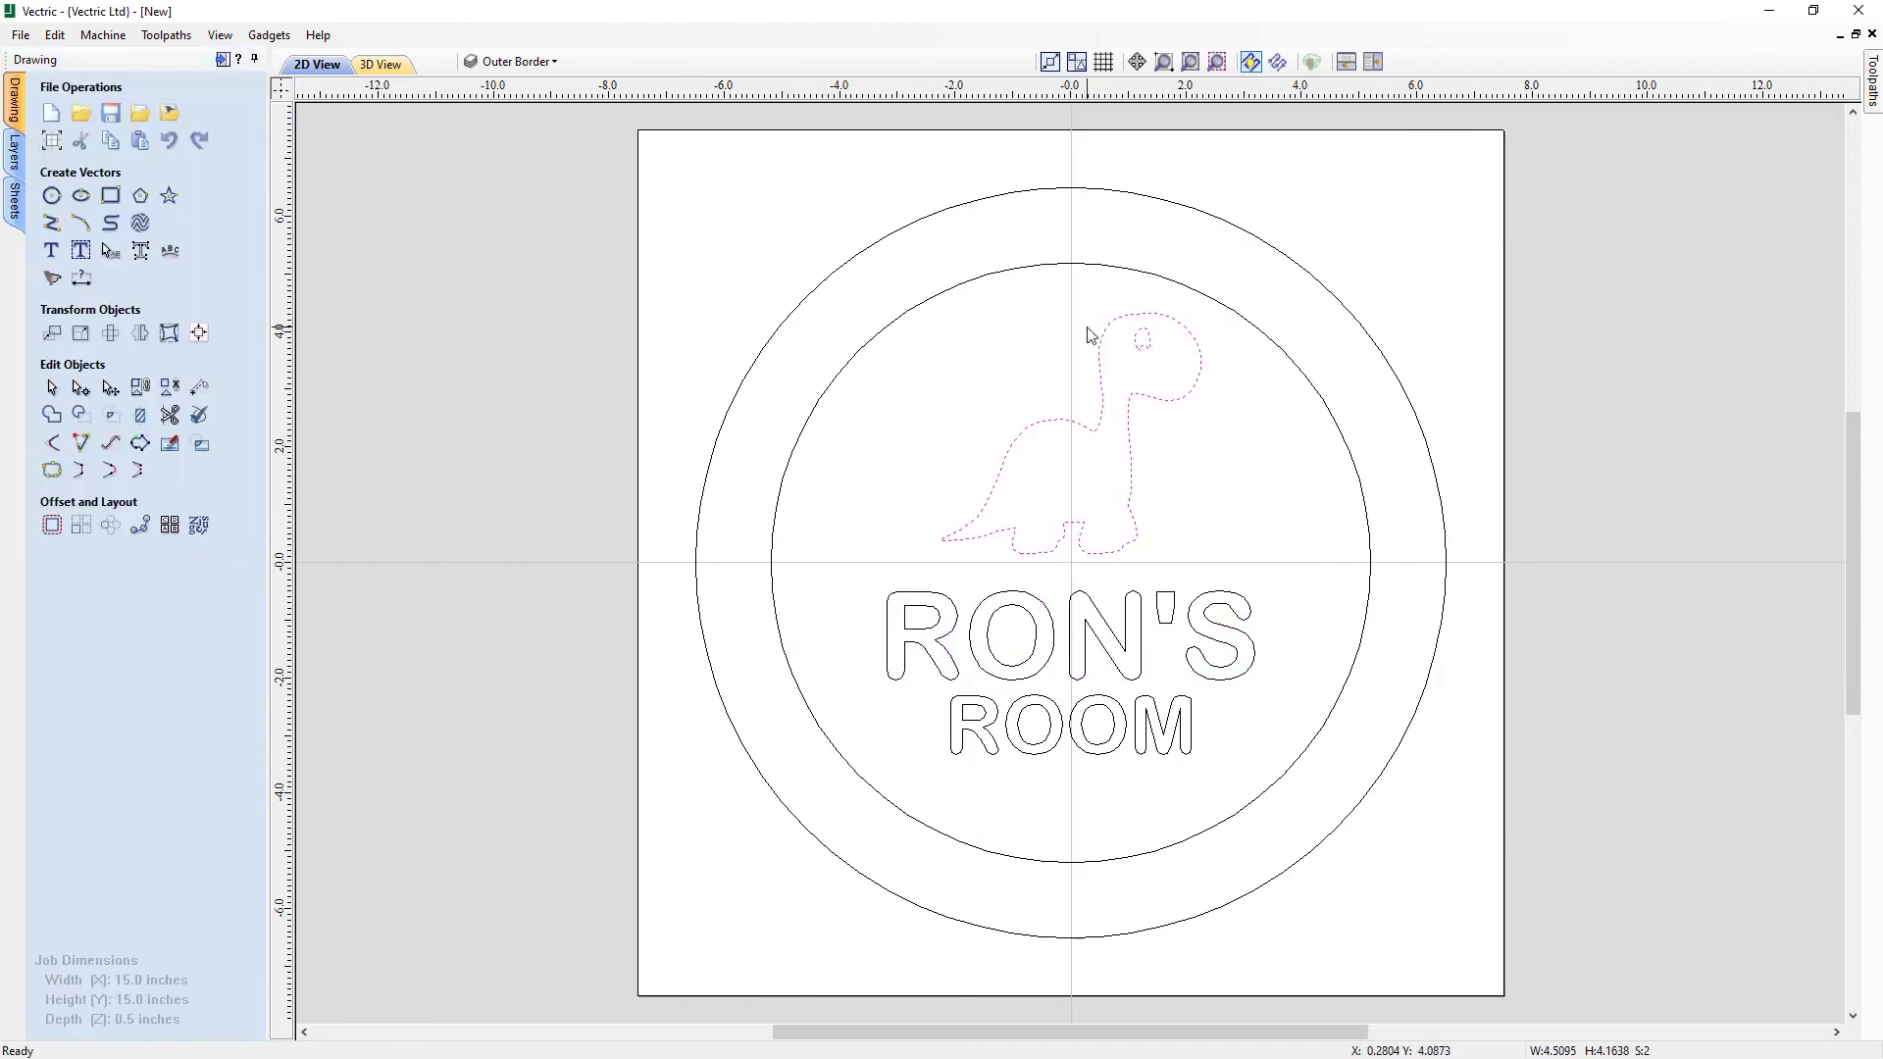
pyautogui.press('Delete')
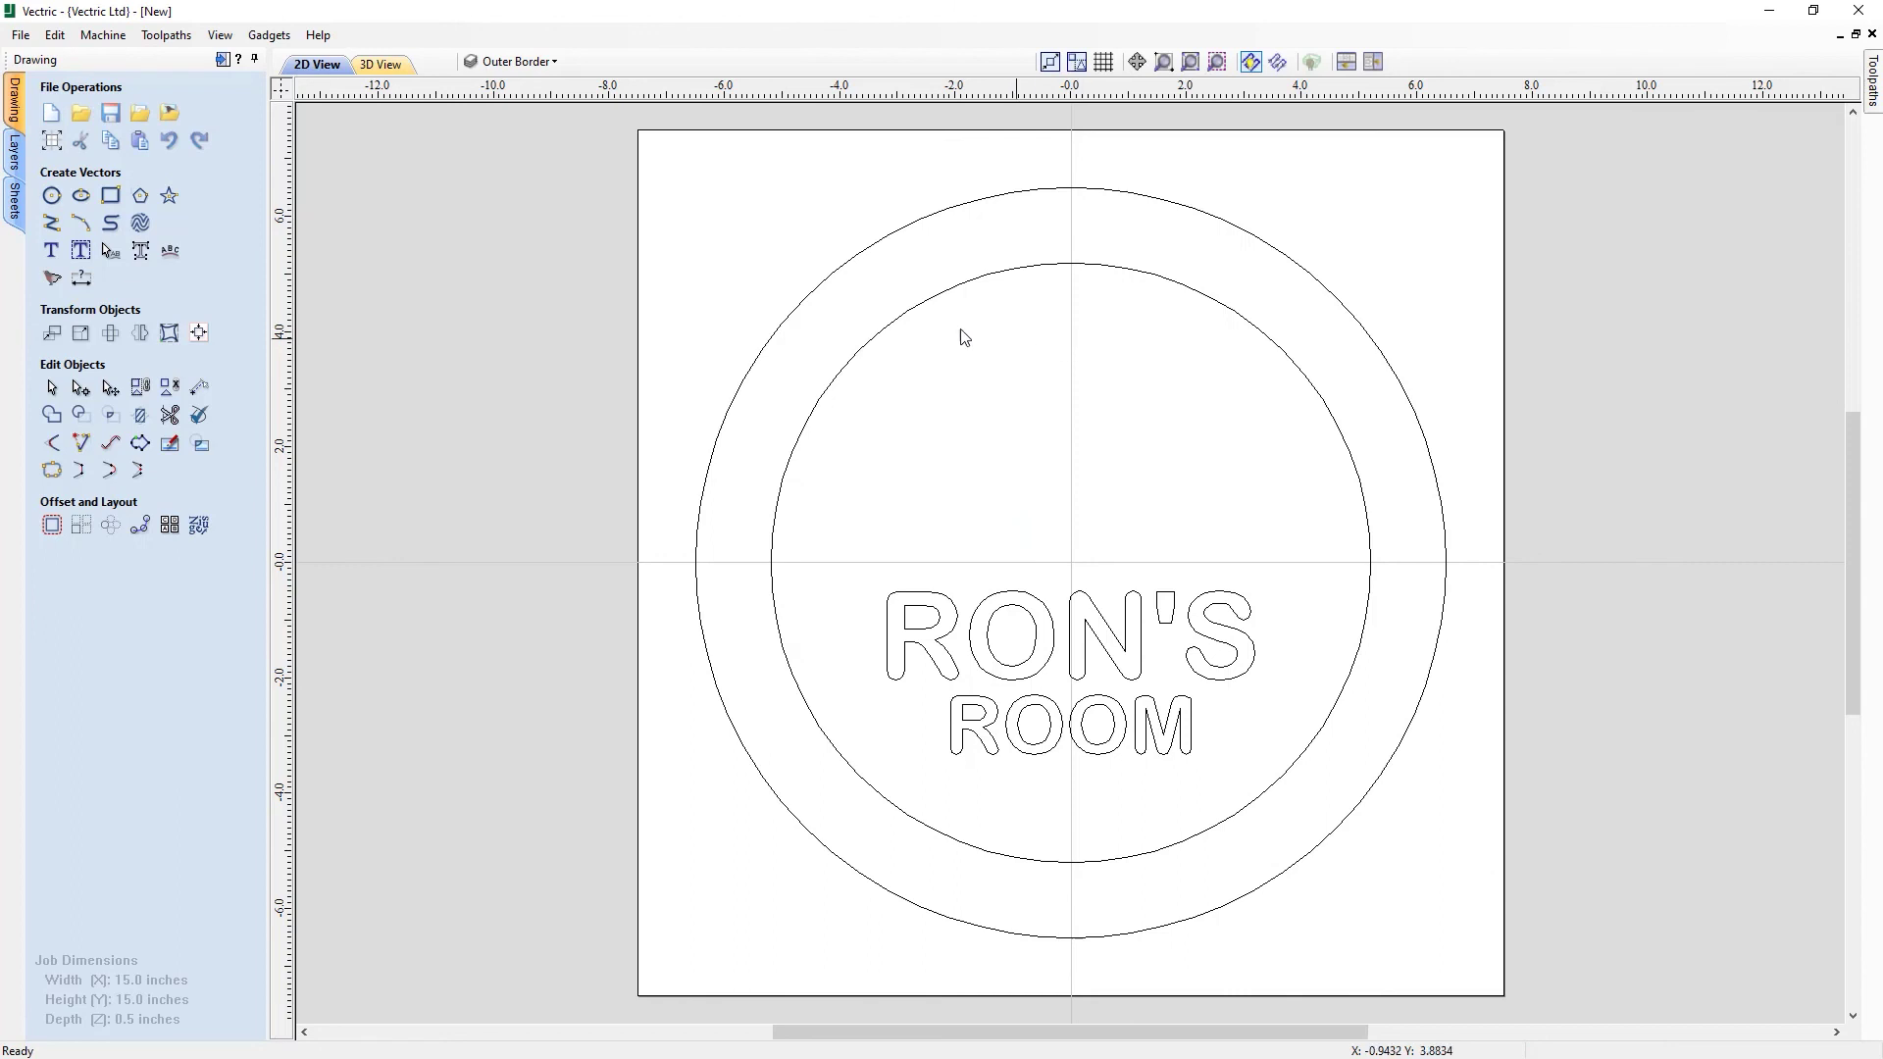
pyautogui.click(140, 113)
# Step: Import Rocket.eps, centre it above RON'S ROOM and rotate it to a tilted angle
pyautogui.click(846, 526)
pyautogui.click(1128, 677)
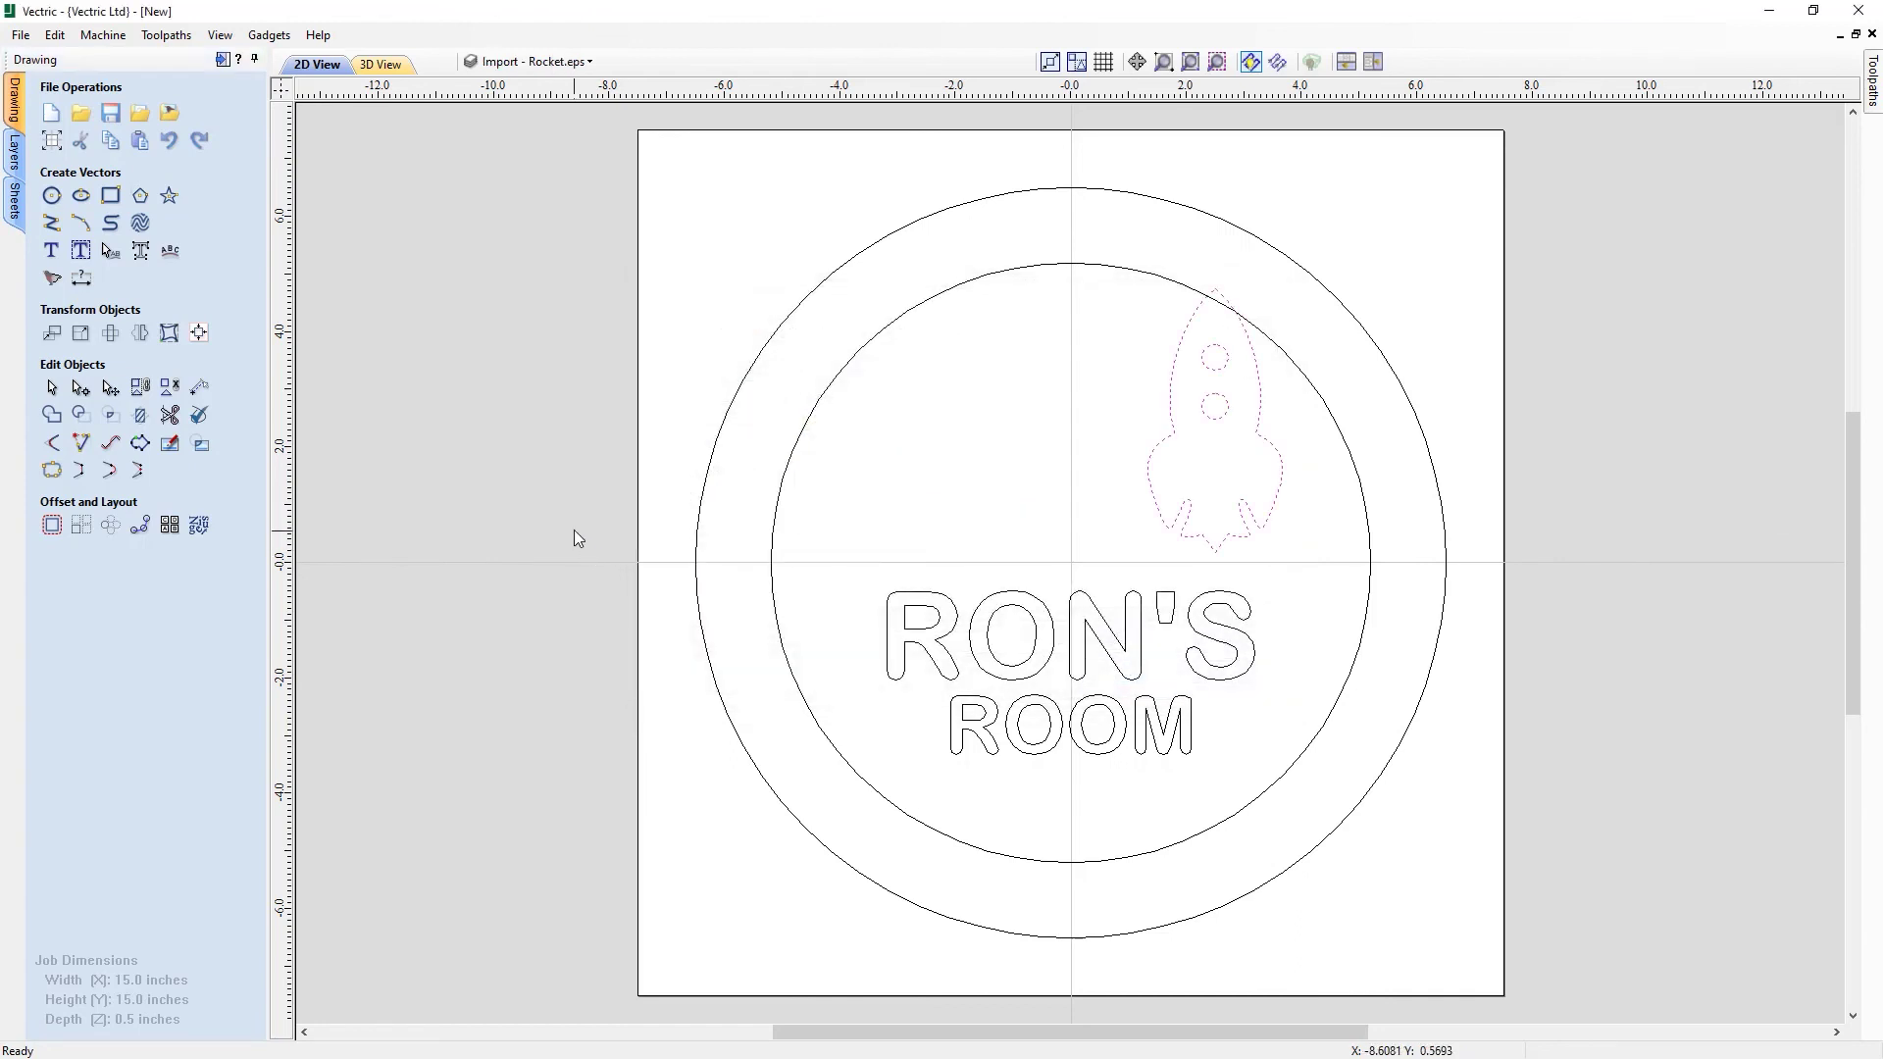
pyautogui.click(1216, 407)
pyautogui.moveTo(1214, 407); pyautogui.dragTo(1056, 434)
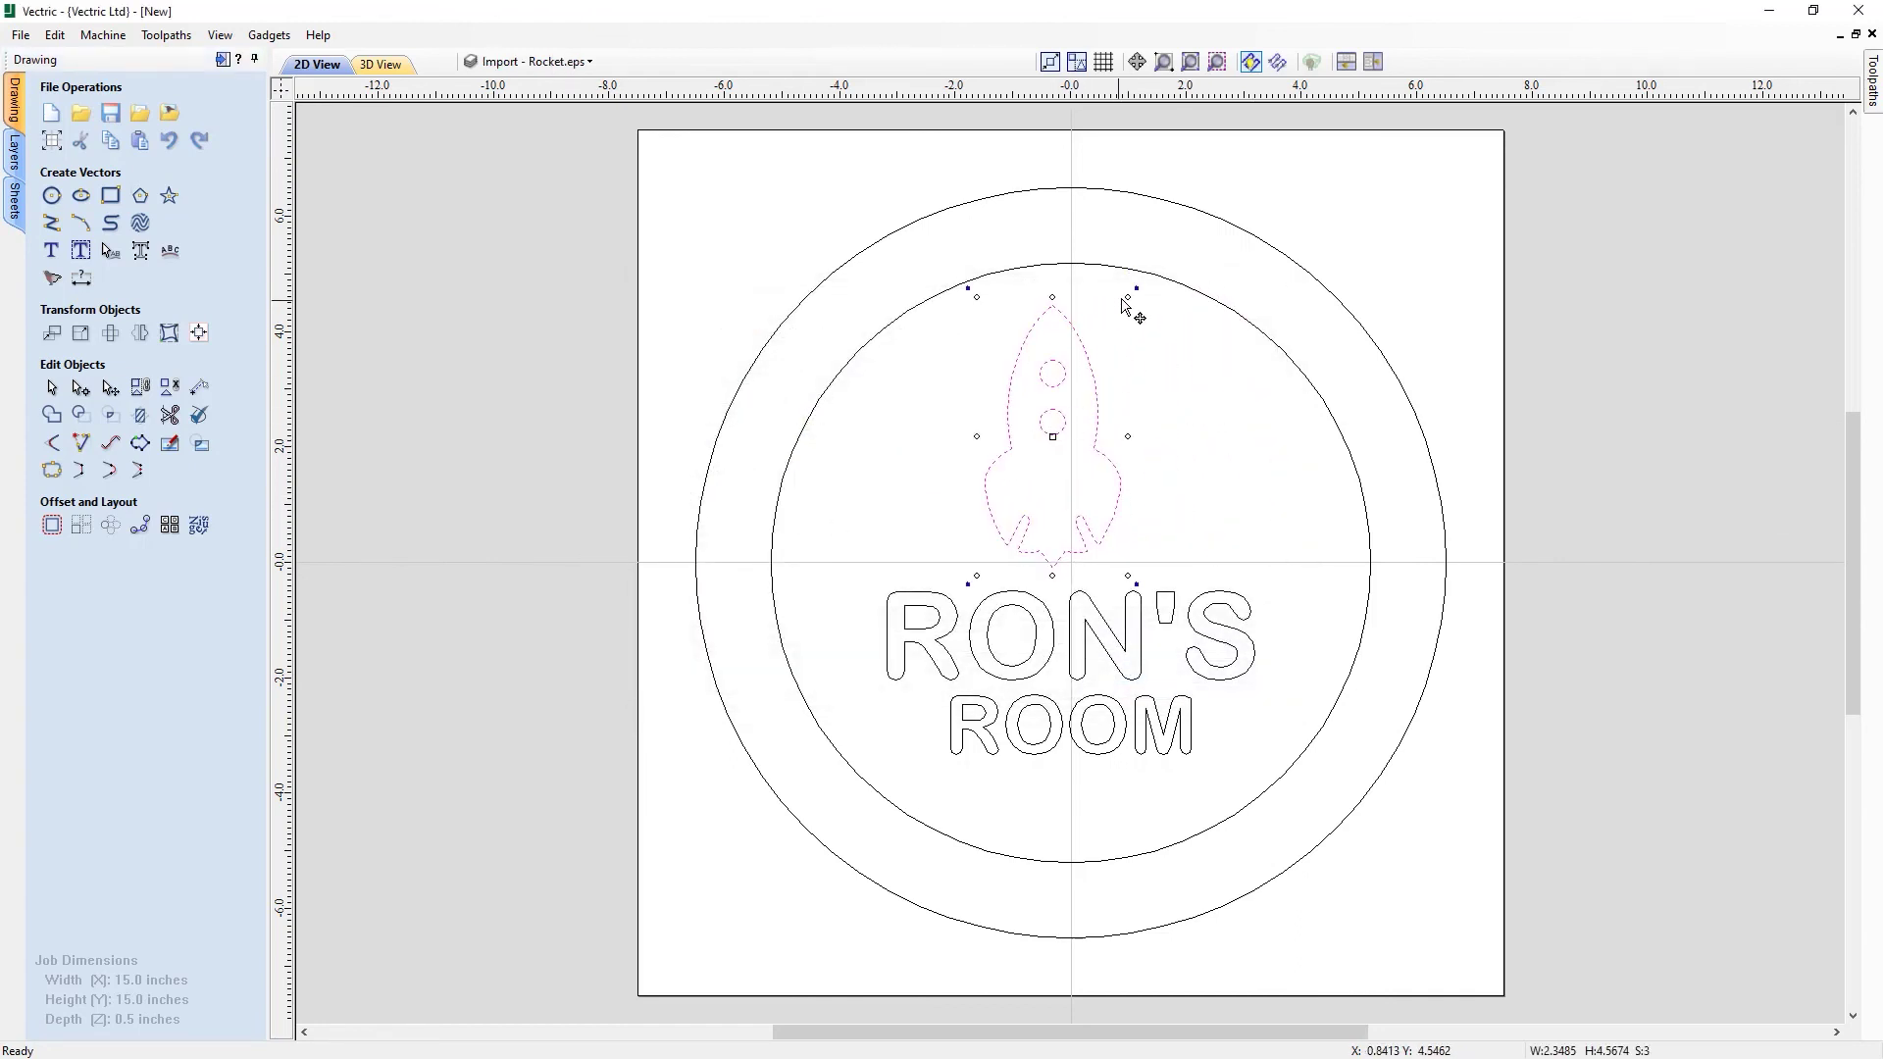
pyautogui.moveTo(1140, 299); pyautogui.dragTo(1220, 403)
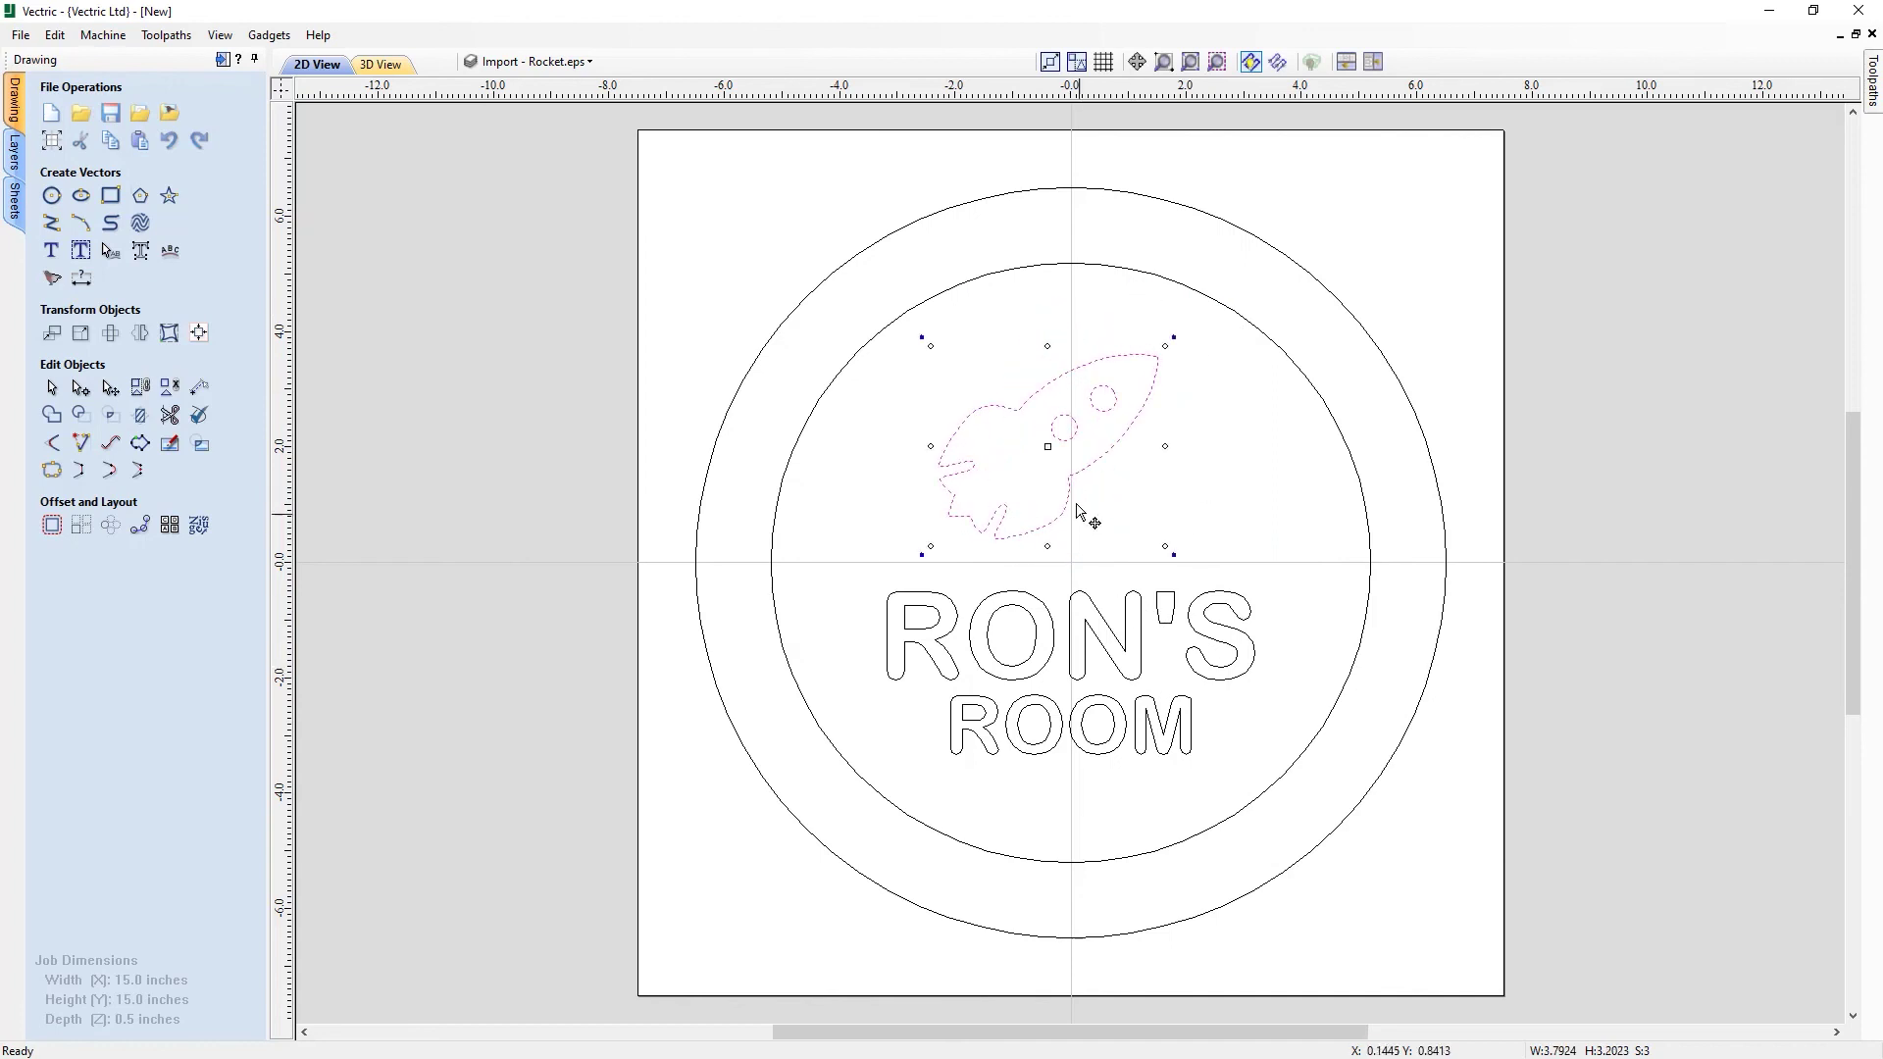
pyautogui.moveTo(1056, 442); pyautogui.dragTo(1071, 436)
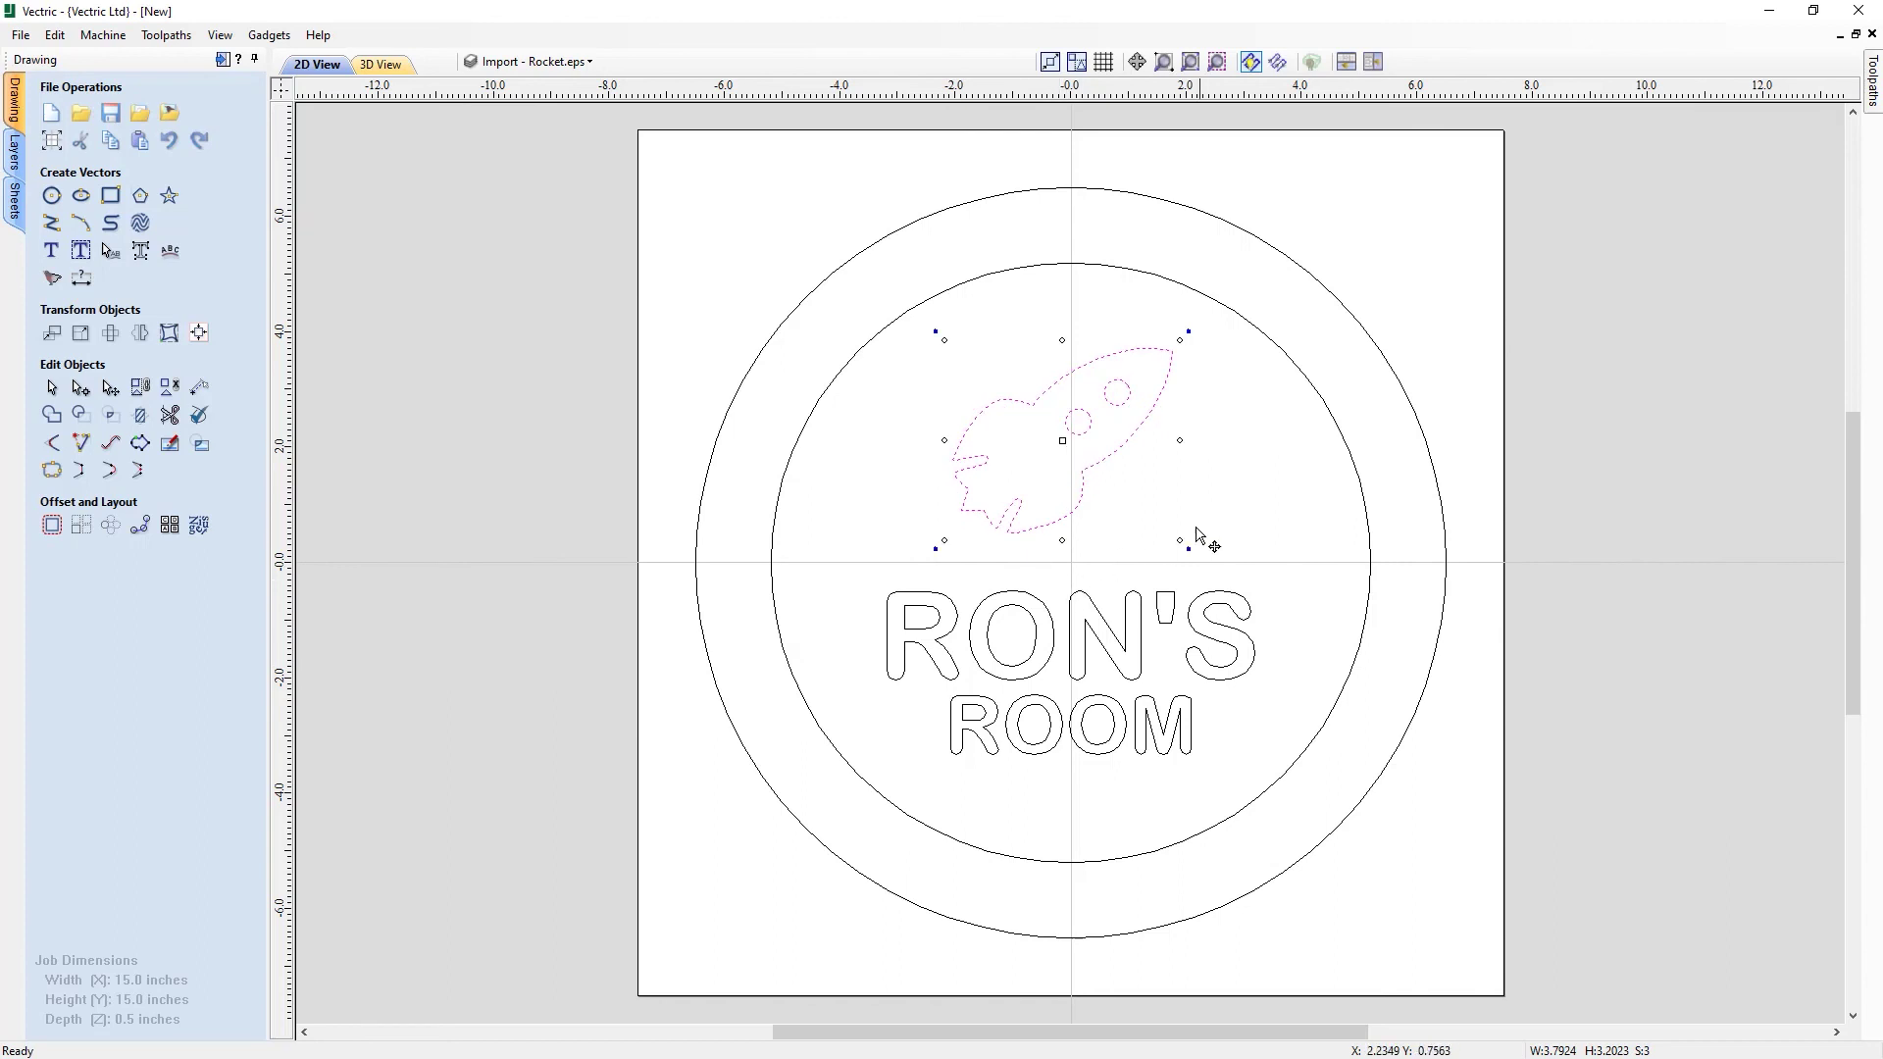
pyautogui.click(1249, 546)
# Step: Move the rocket from the Import - Rocket.eps layer onto the Artwork layer
pyautogui.click(557, 62)
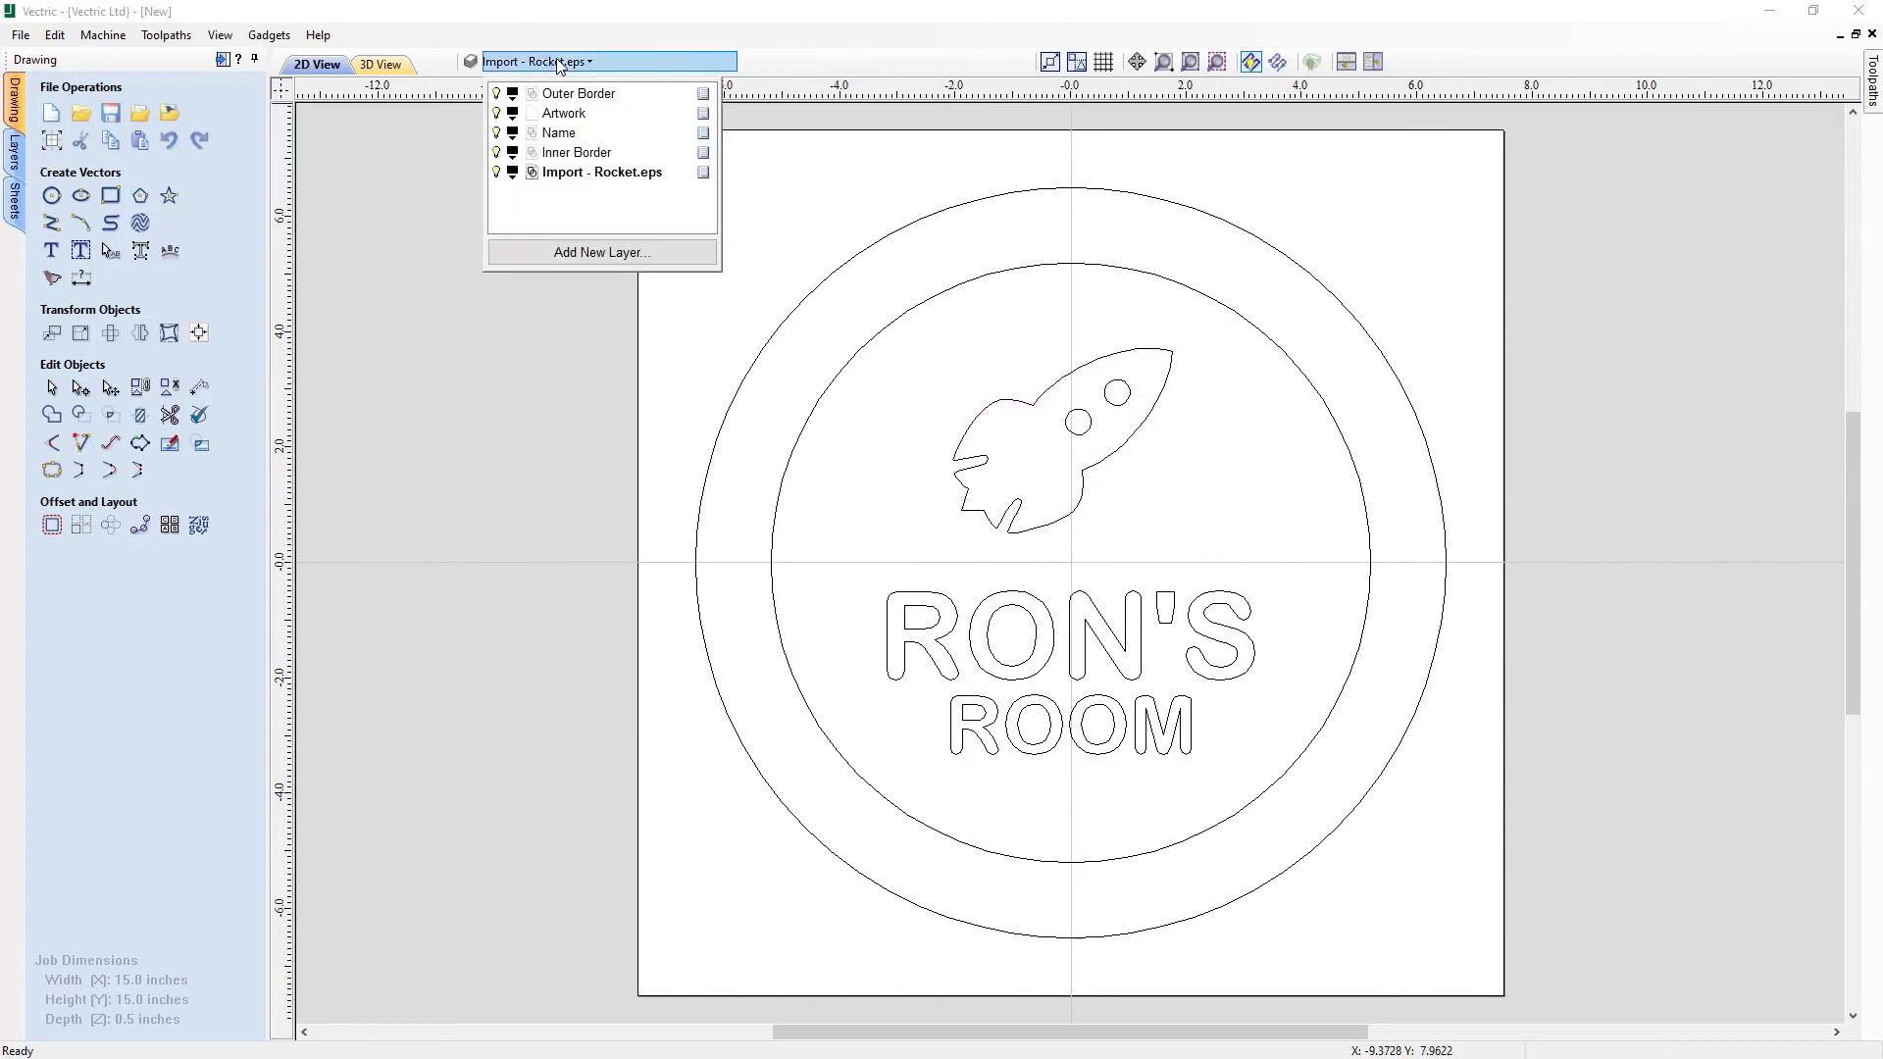
pyautogui.click(532, 173)
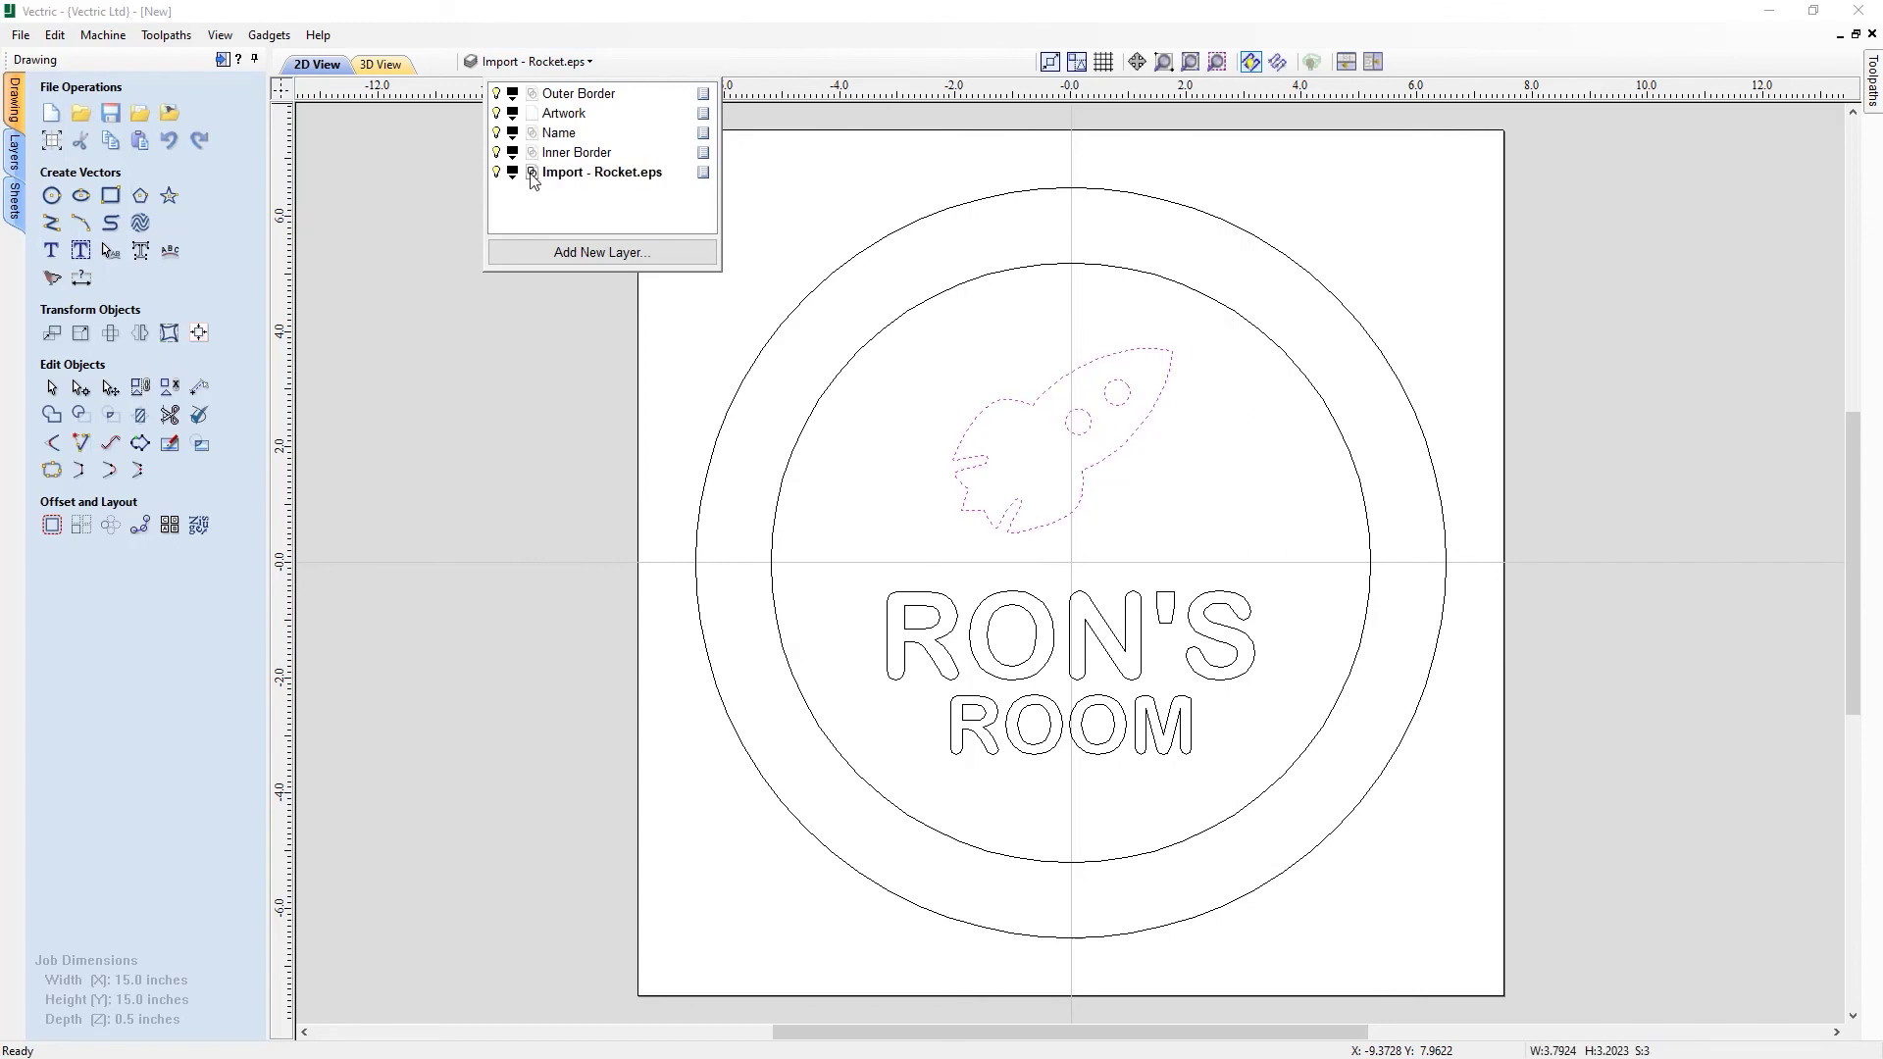
pyautogui.rightClick(1053, 386)
pyautogui.moveTo(1204, 858)
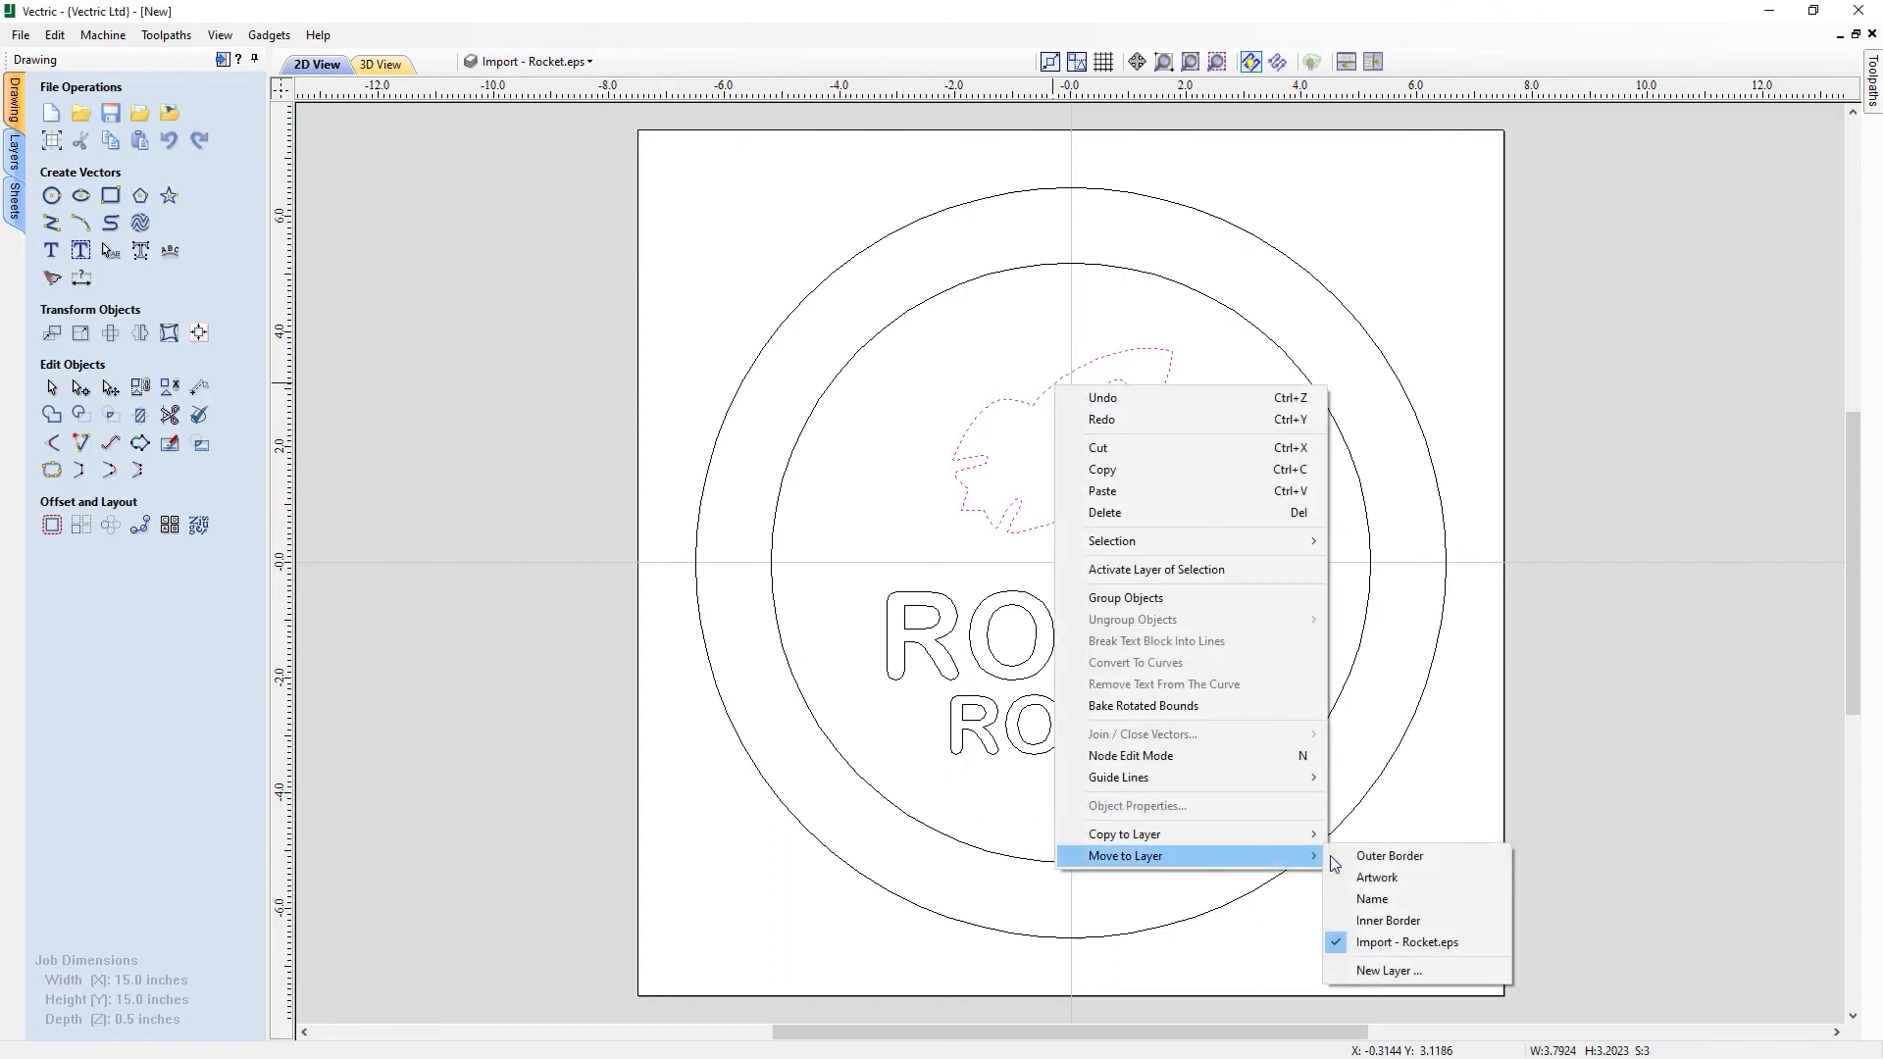
pyautogui.click(1378, 877)
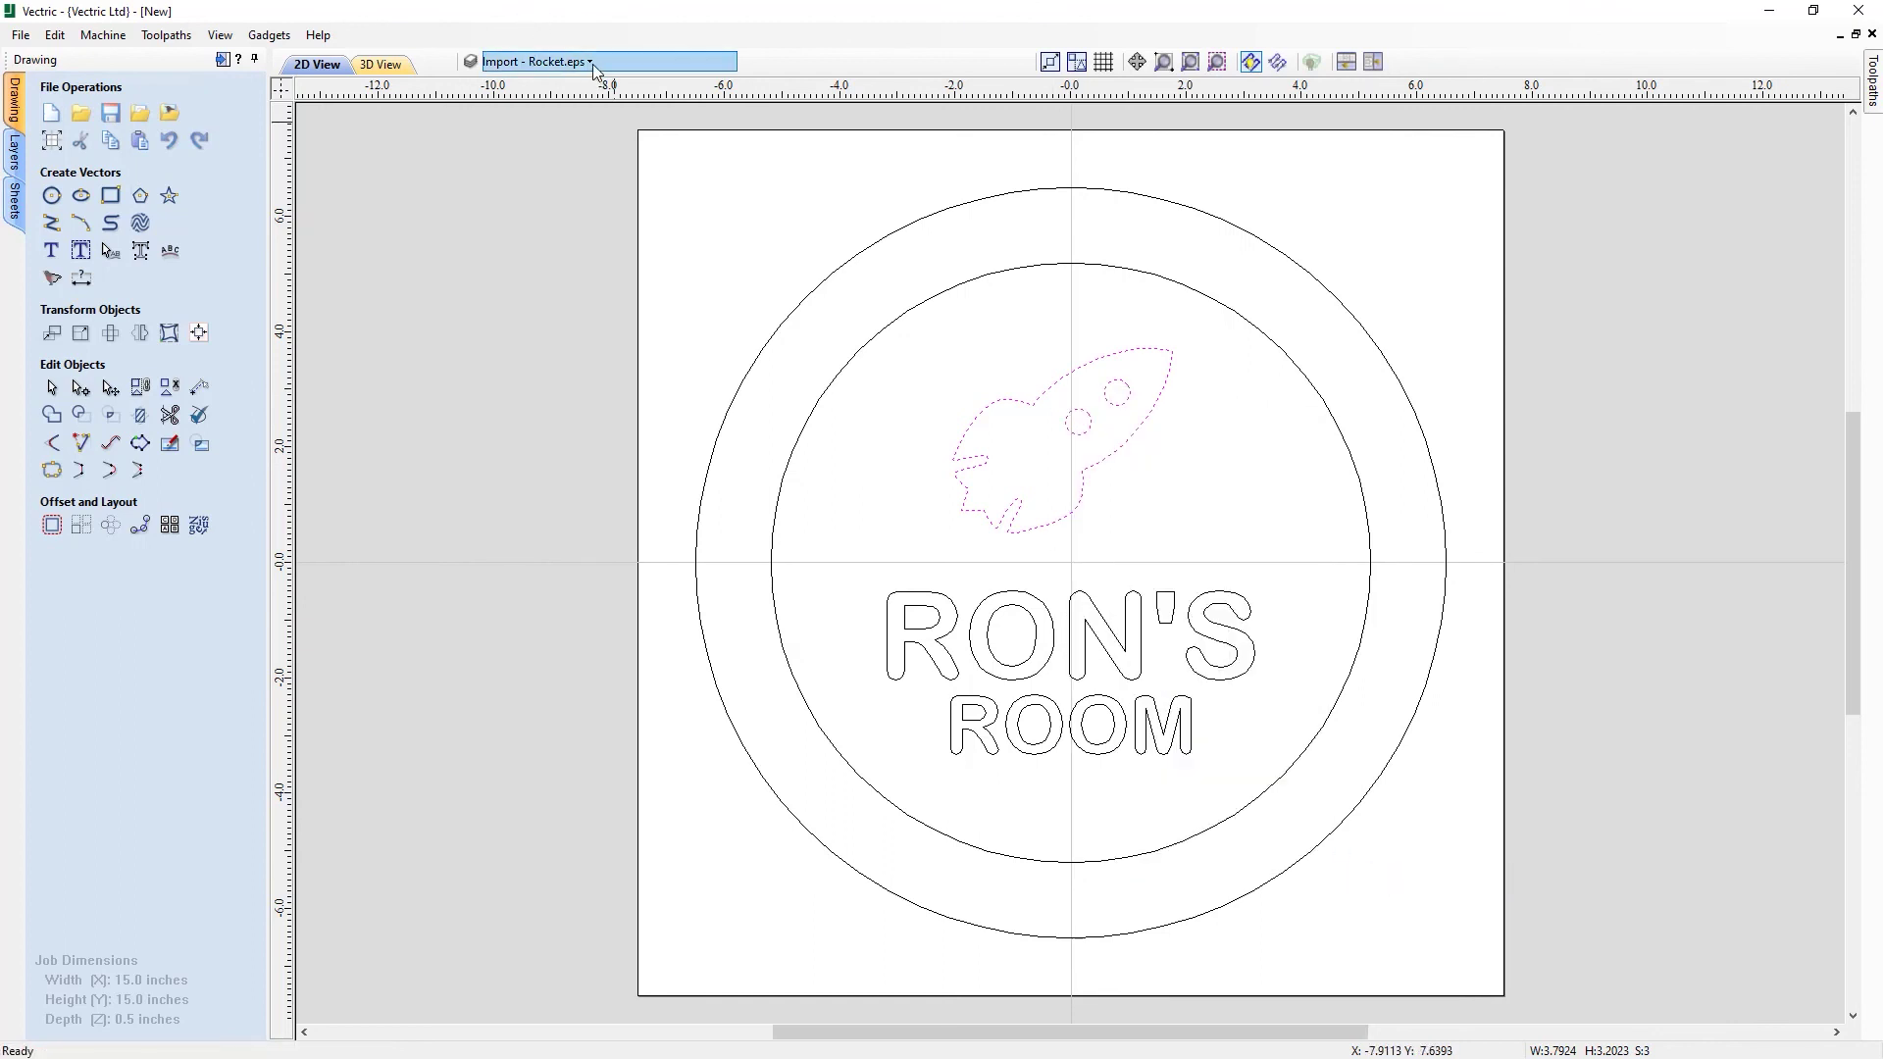
# Step: Delete the now-empty Import - Rocket.eps layer
pyautogui.click(535, 61)
pyautogui.rightClick(702, 175)
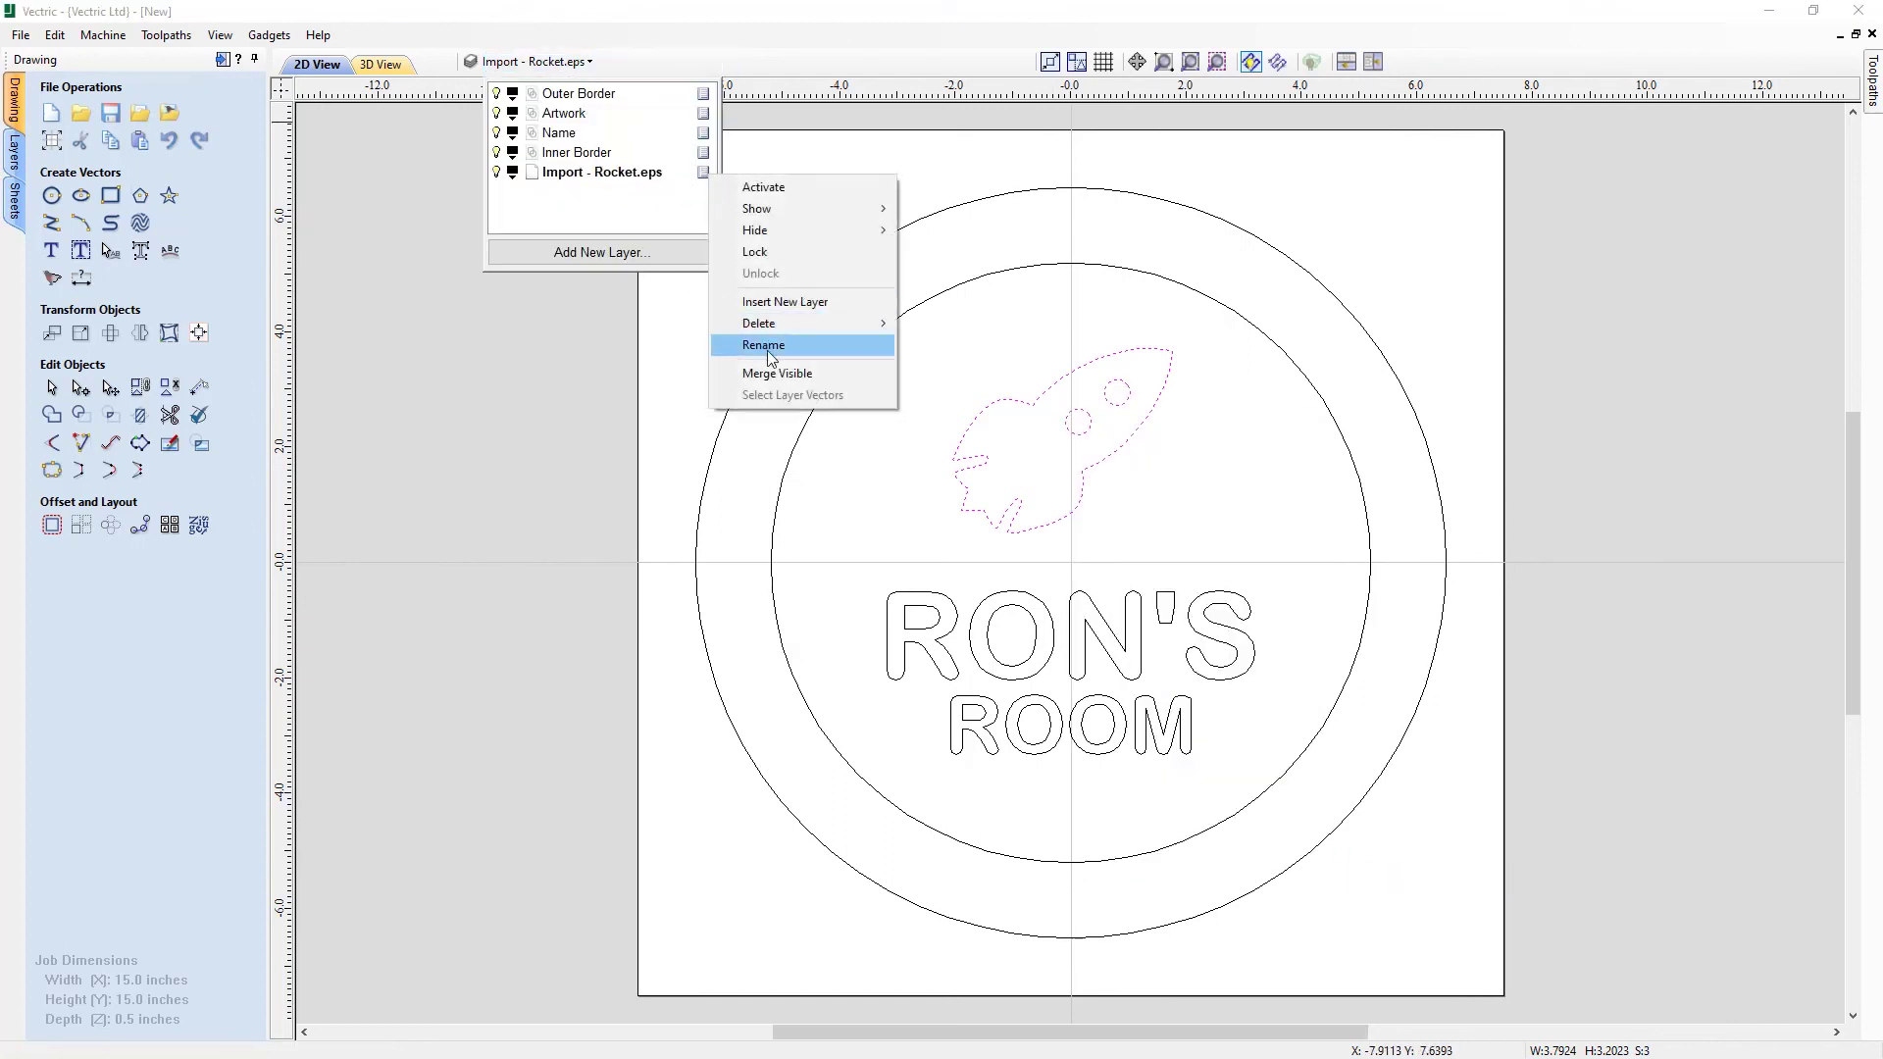
pyautogui.moveTo(822, 332)
pyautogui.click(945, 325)
# Step: Check the Outer Border, Artwork, Name and Inner Border layers, then bring up the toolpaths list
pyautogui.click(533, 94)
pyautogui.click(533, 114)
pyautogui.click(532, 134)
pyautogui.click(532, 153)
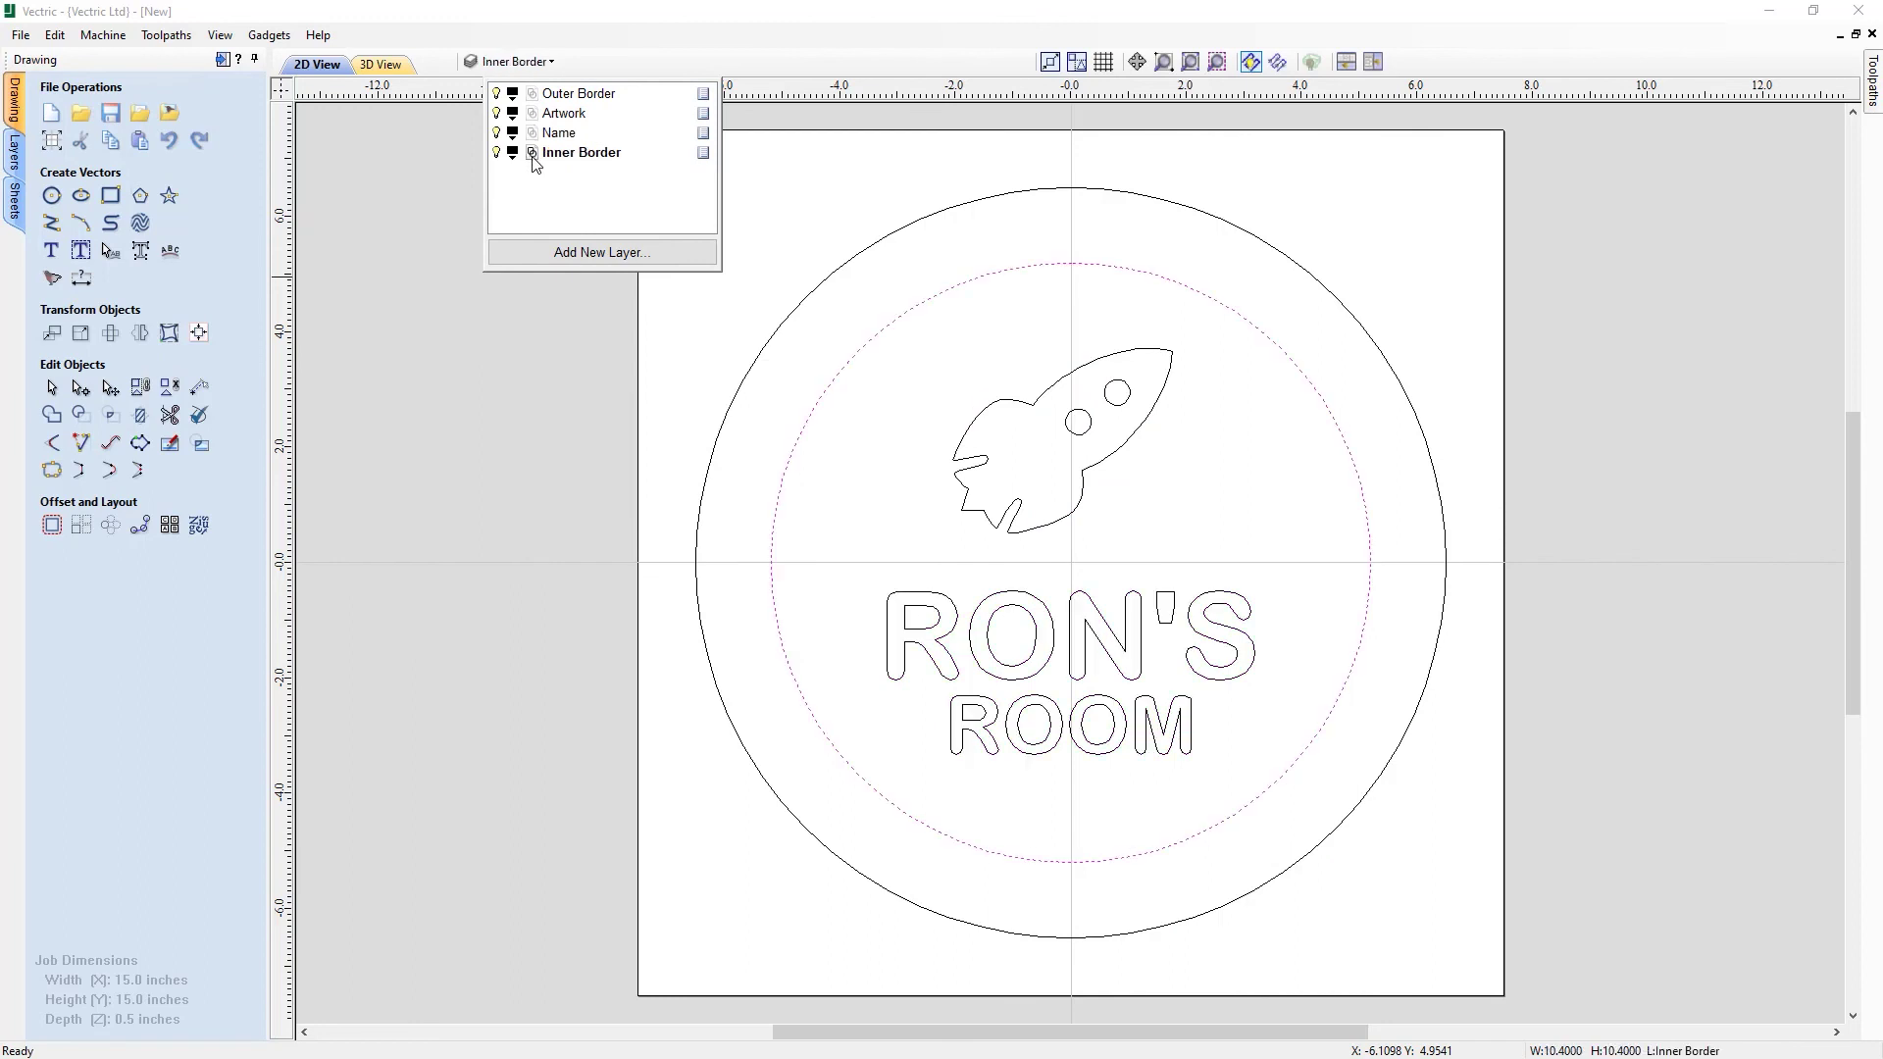
pyautogui.press('Escape')
pyautogui.press('F12')
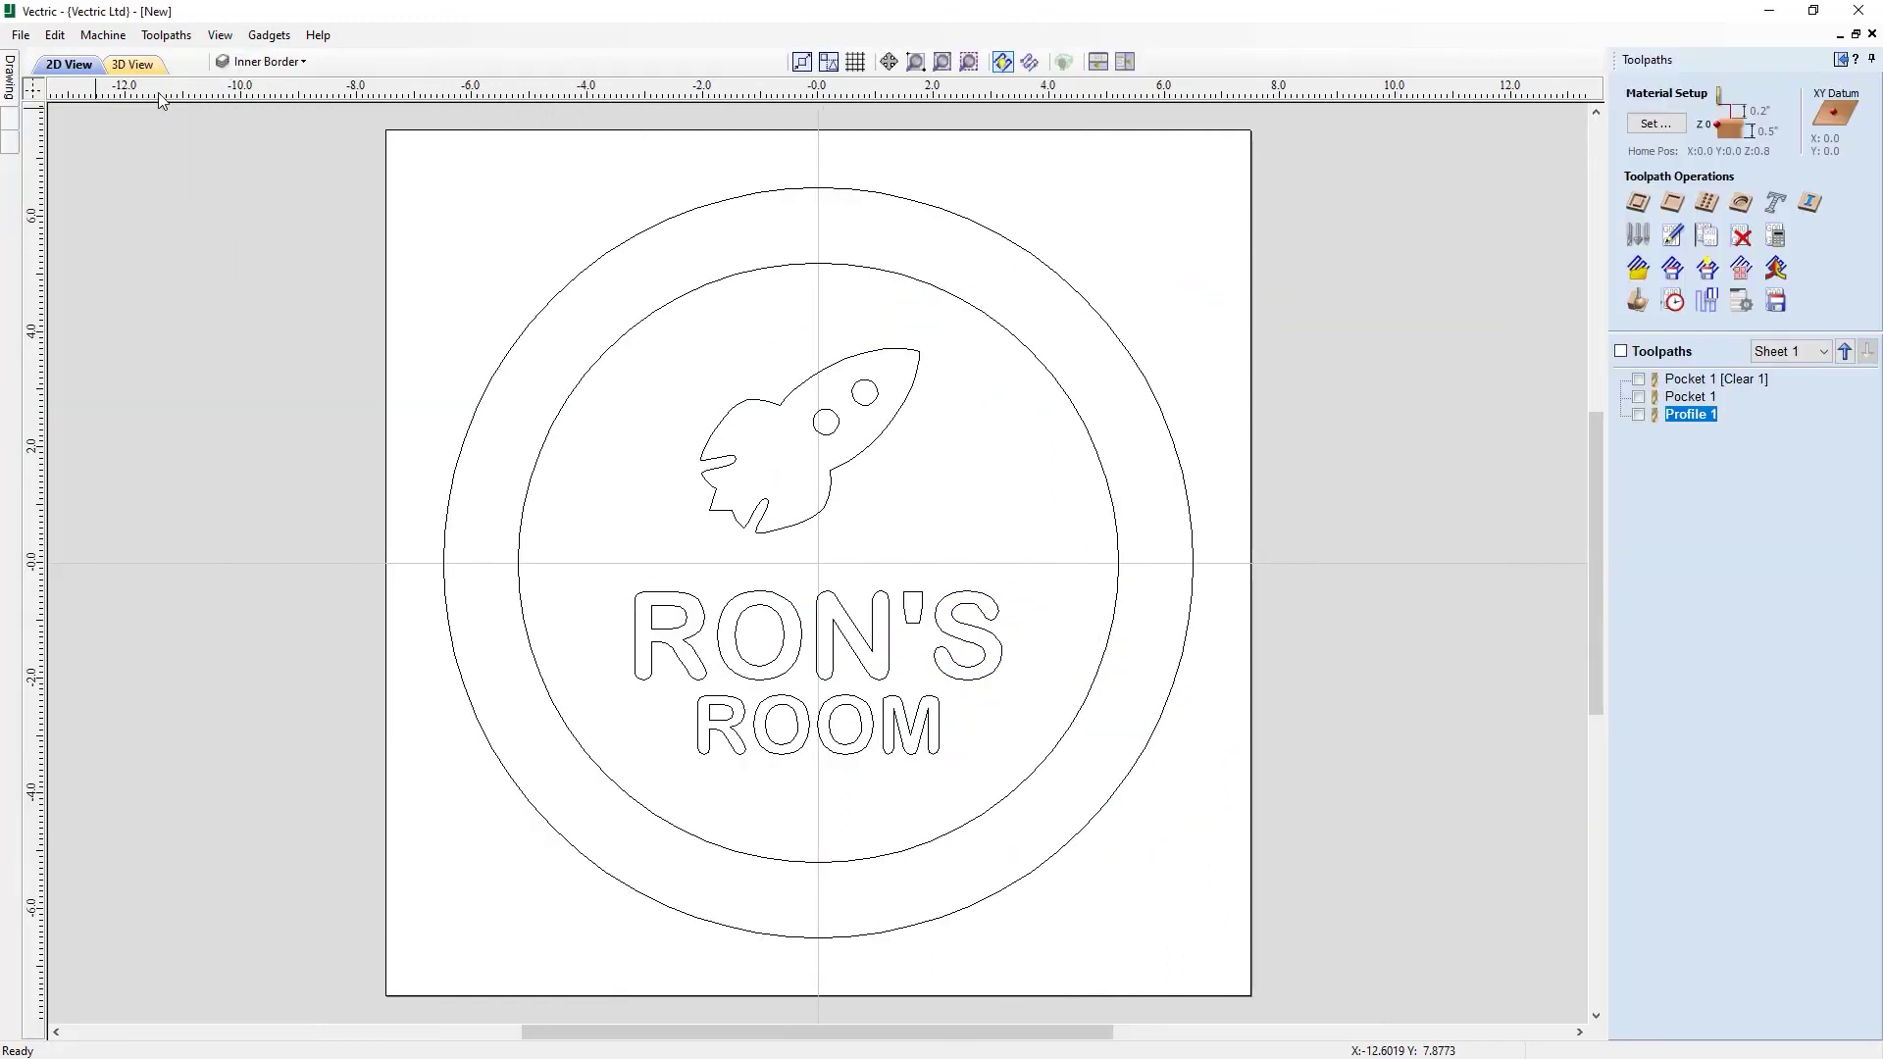
# Step: Recalculate all toolpaths for the rocket sign and set the preview fill colour to green
pyautogui.click(1776, 238)
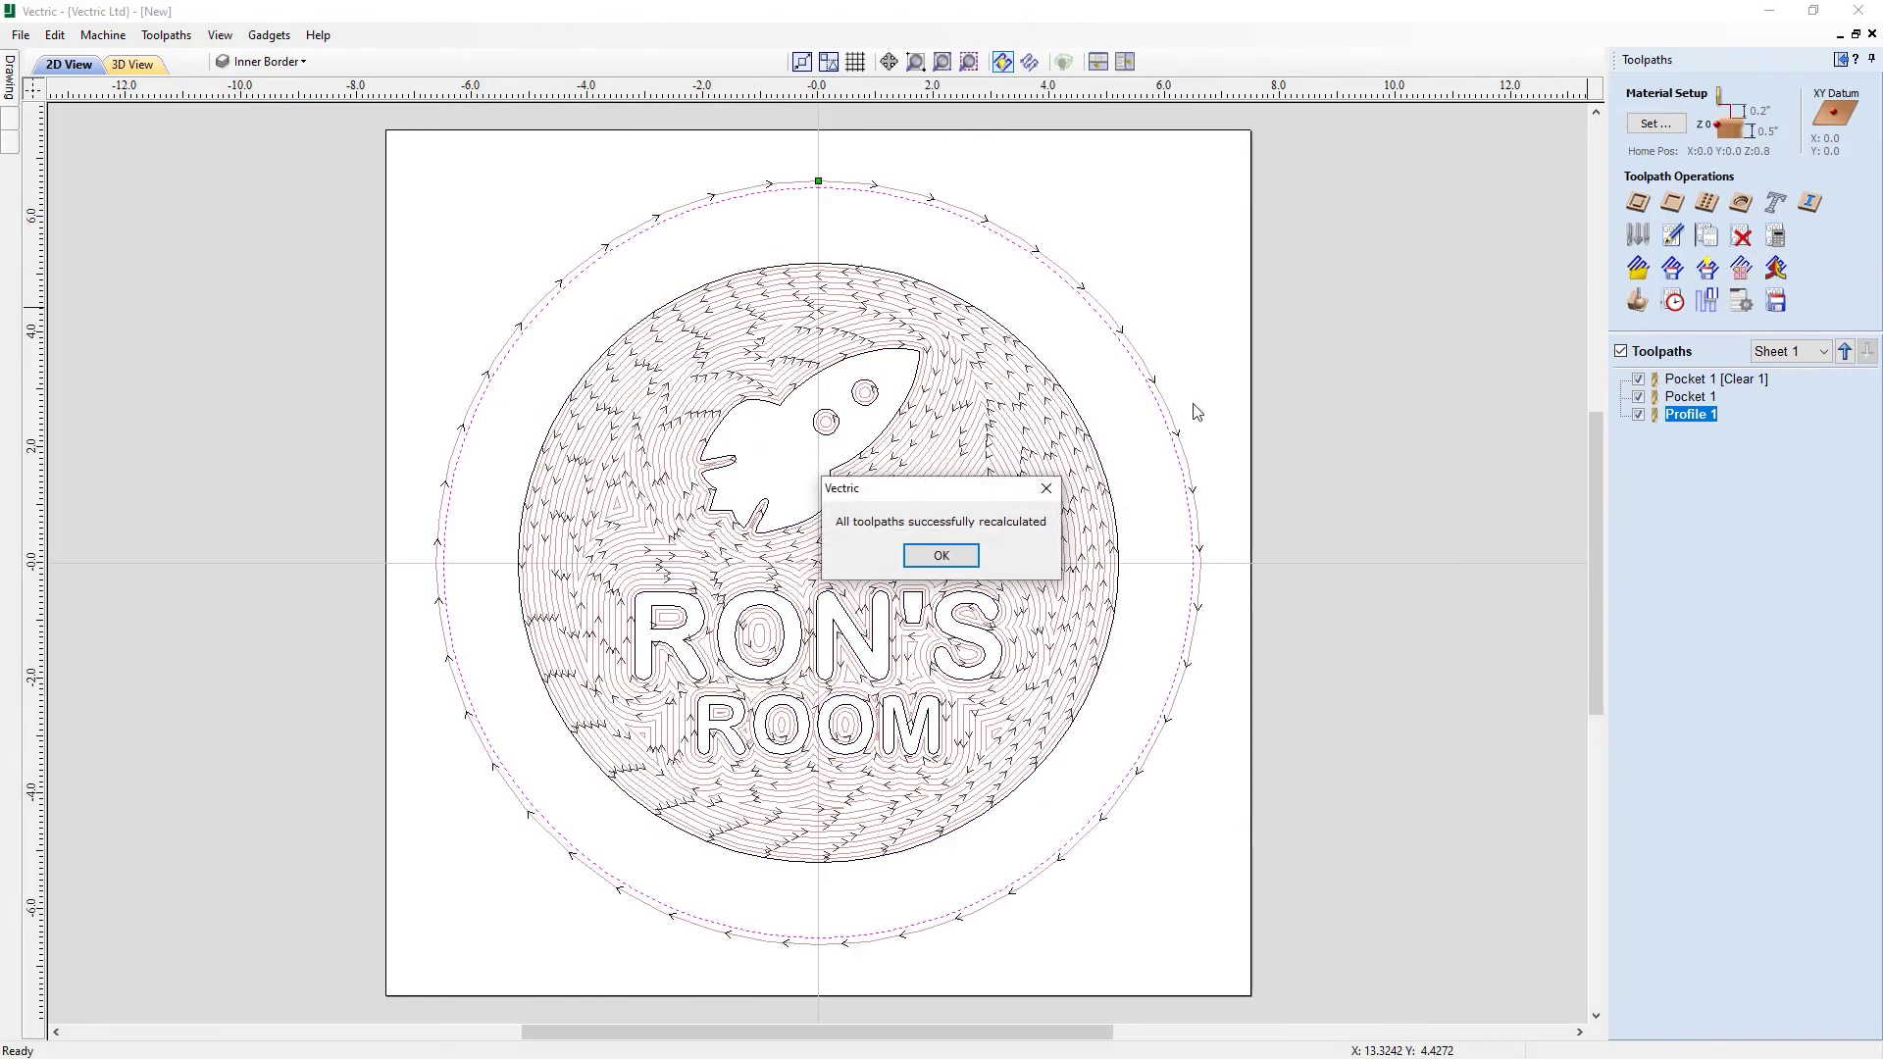
pyautogui.click(941, 556)
pyautogui.click(1640, 304)
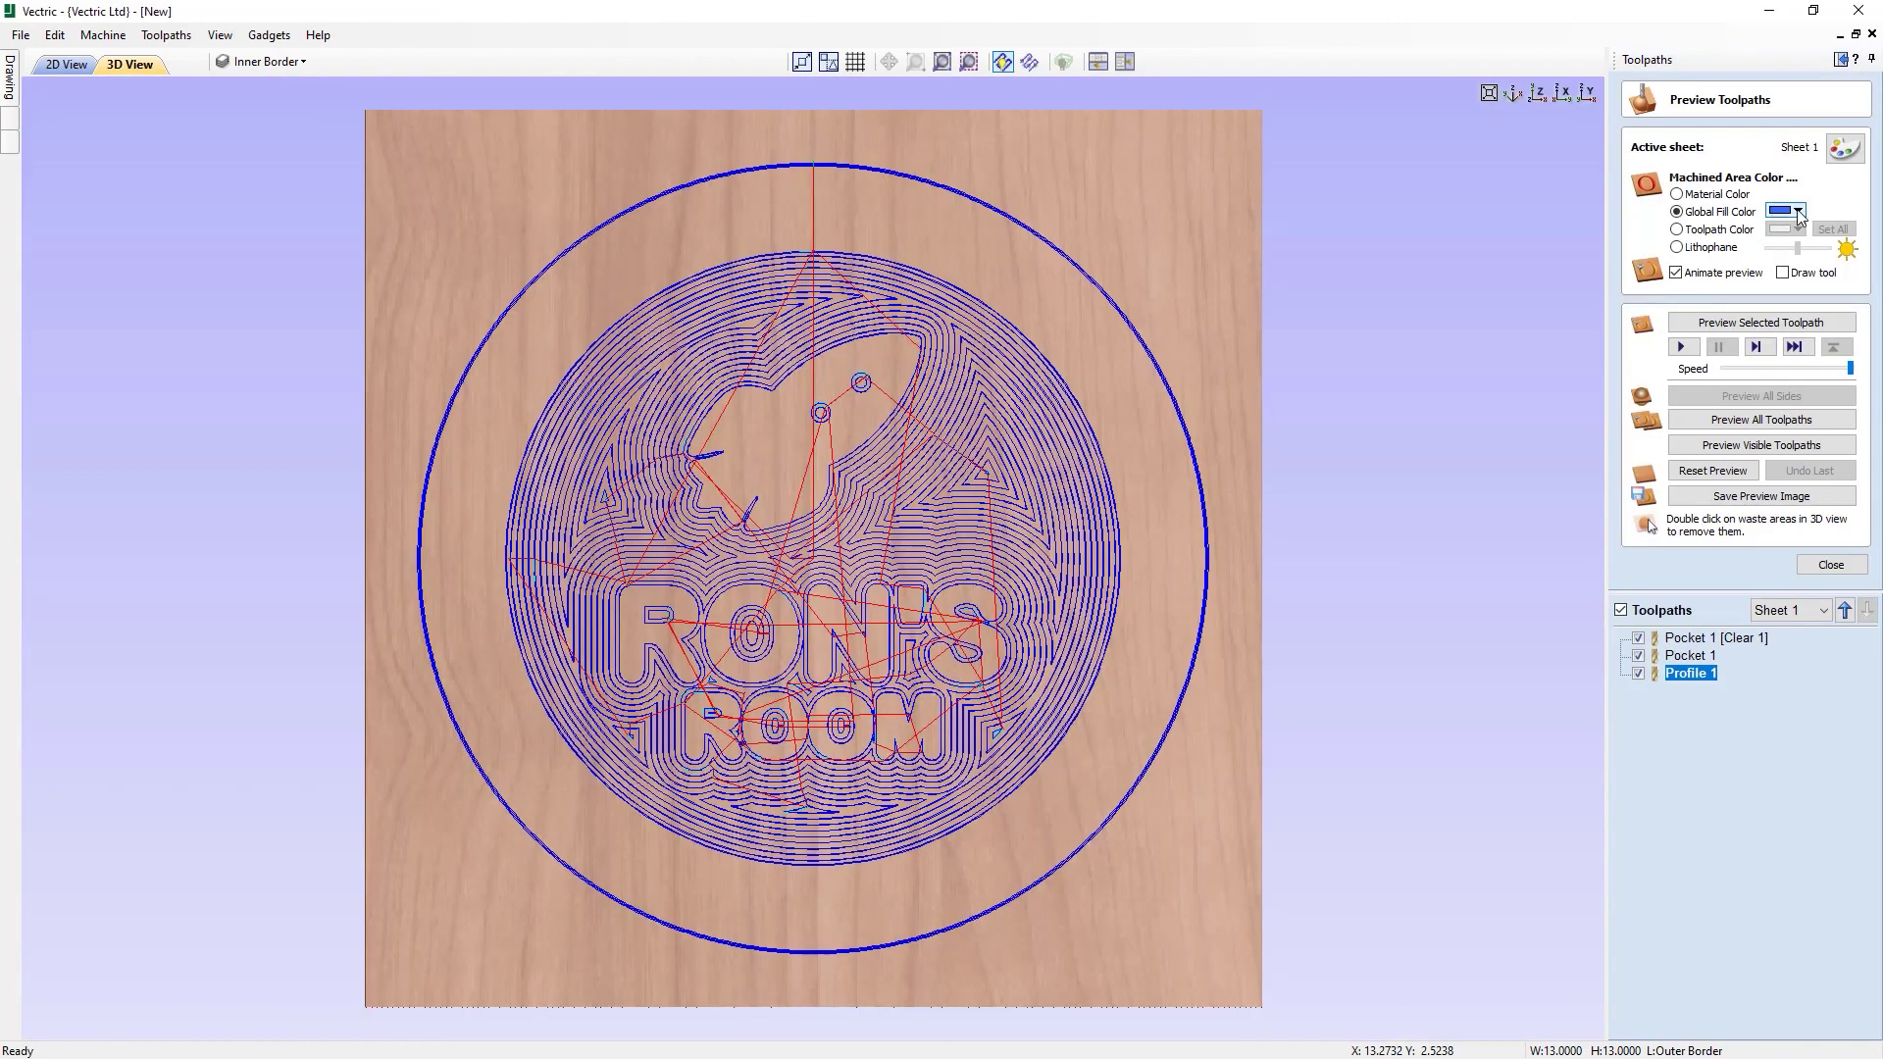
pyautogui.click(1799, 212)
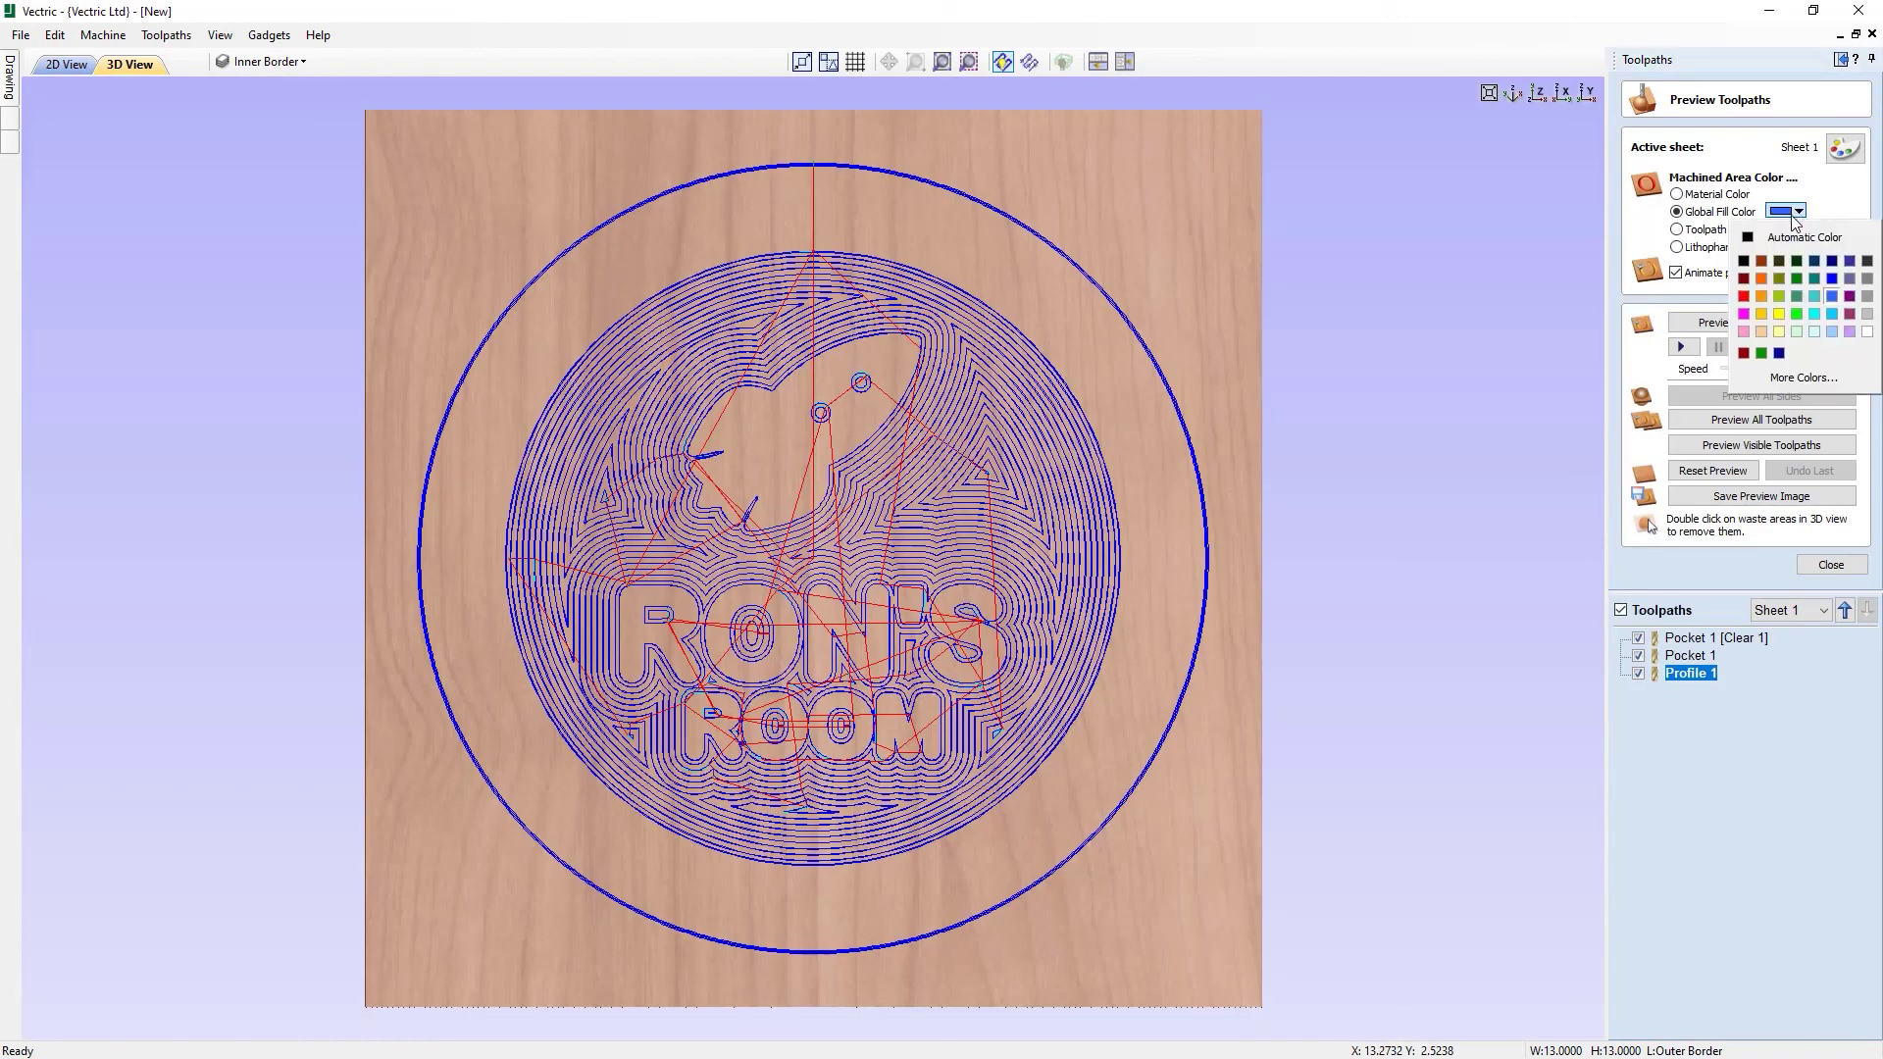
pyautogui.click(1797, 315)
# Step: Preview all toolpaths and remove the waste corners to show the round disc
pyautogui.click(1758, 420)
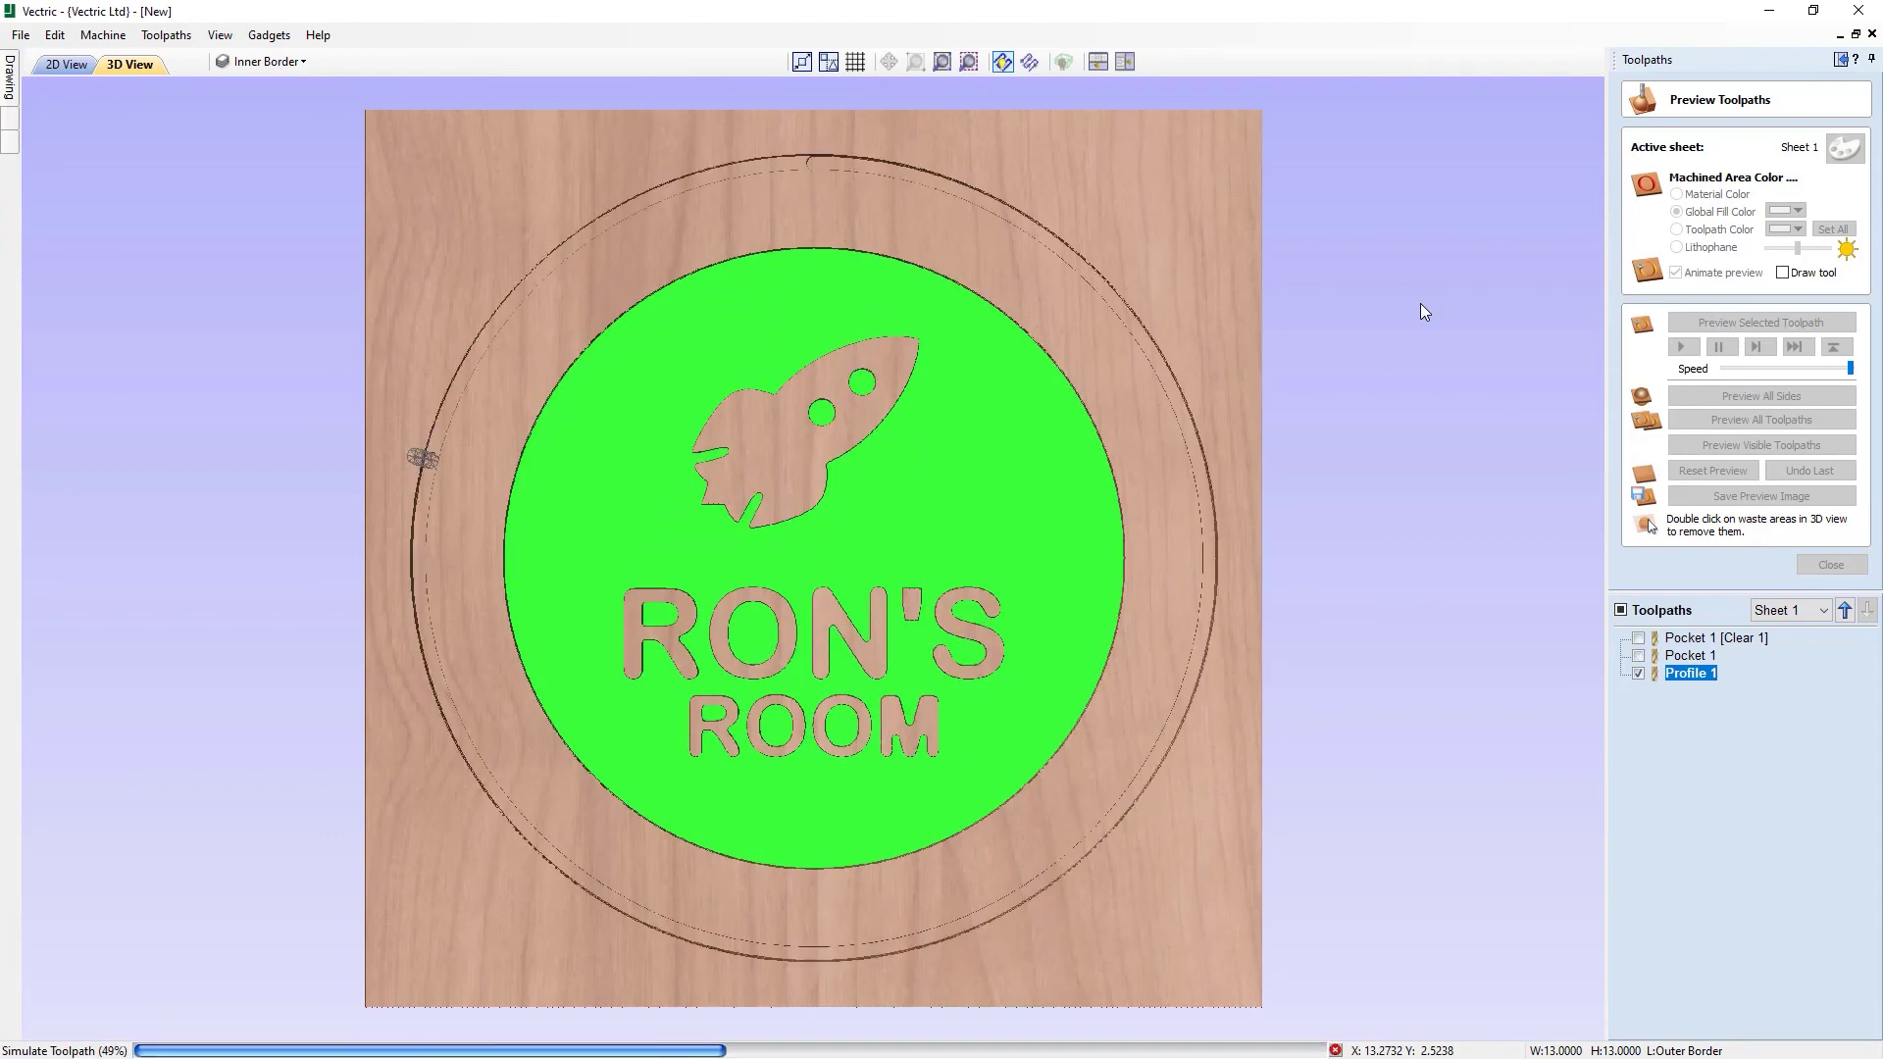
pyautogui.doubleClick(1143, 233)
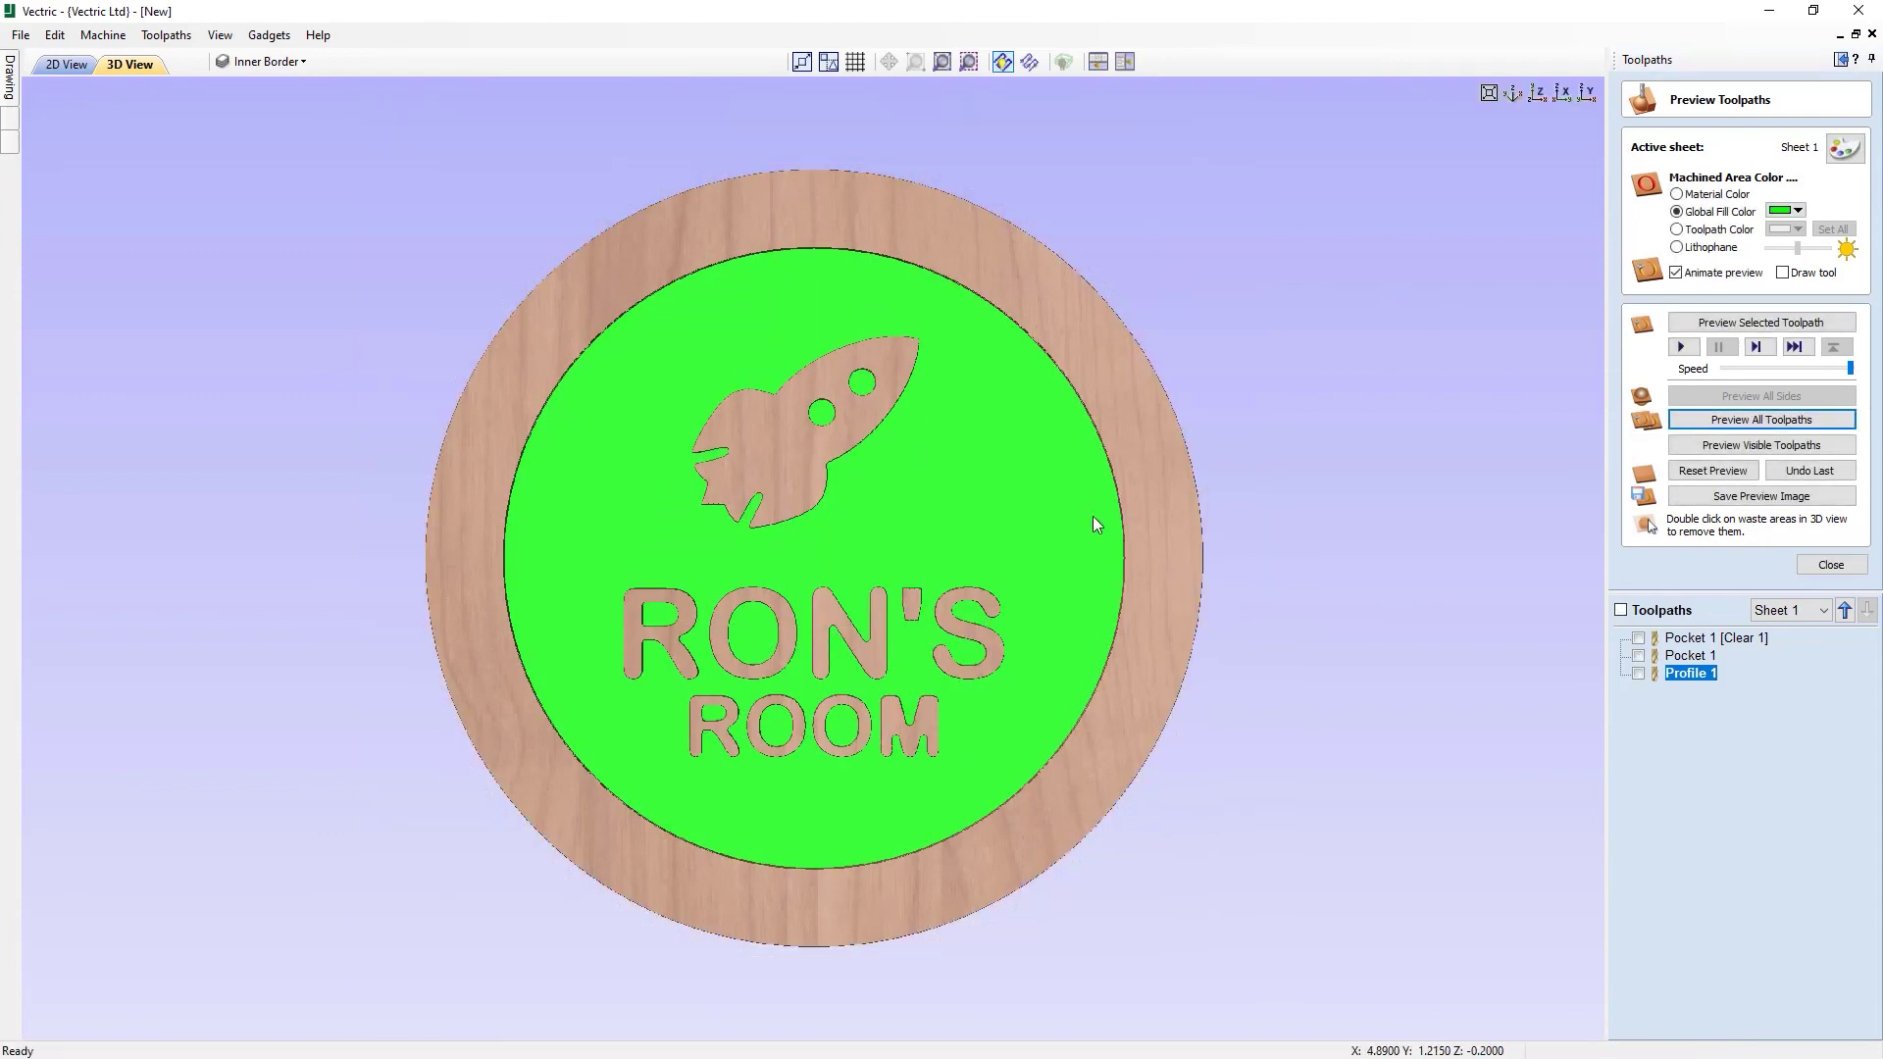
pyautogui.moveTo(520, 637); pyautogui.dragTo(1162, 614)
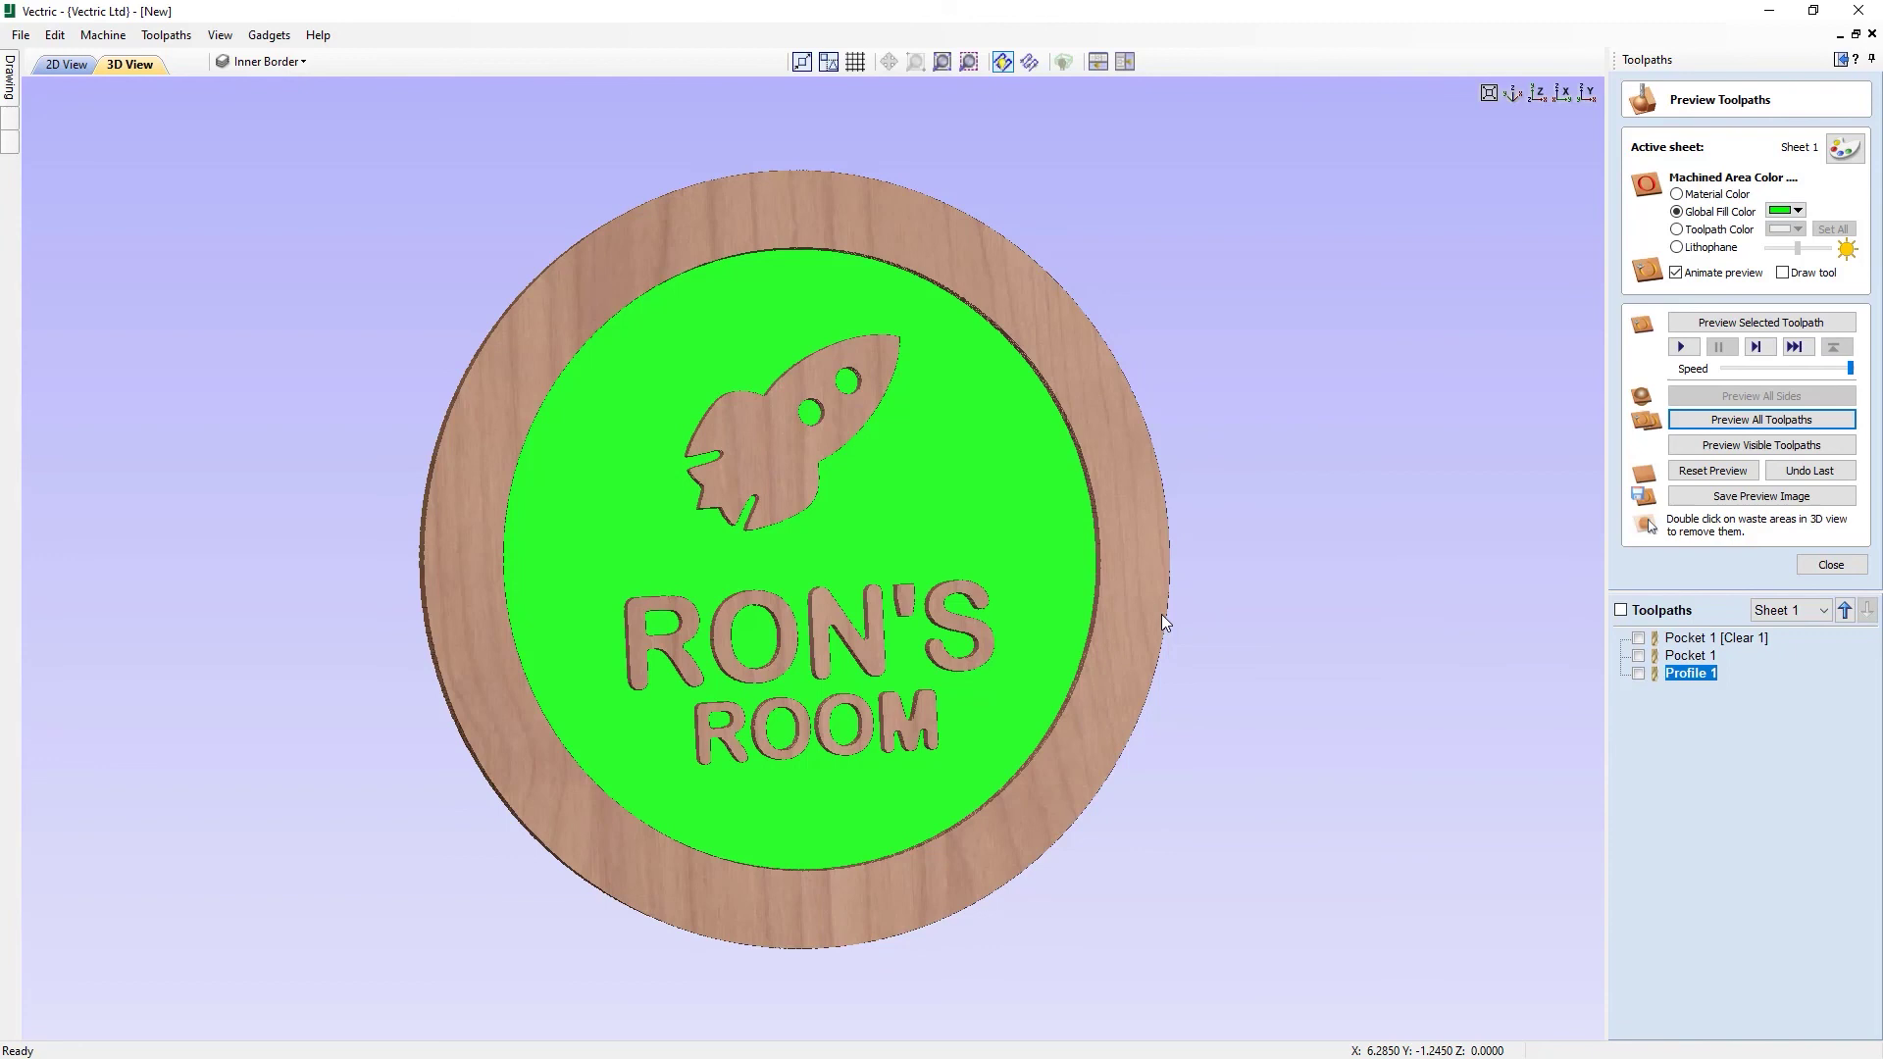
# Step: Start a Save As of the rocket sign and enter Ron as the file name
pyautogui.click(20, 35)
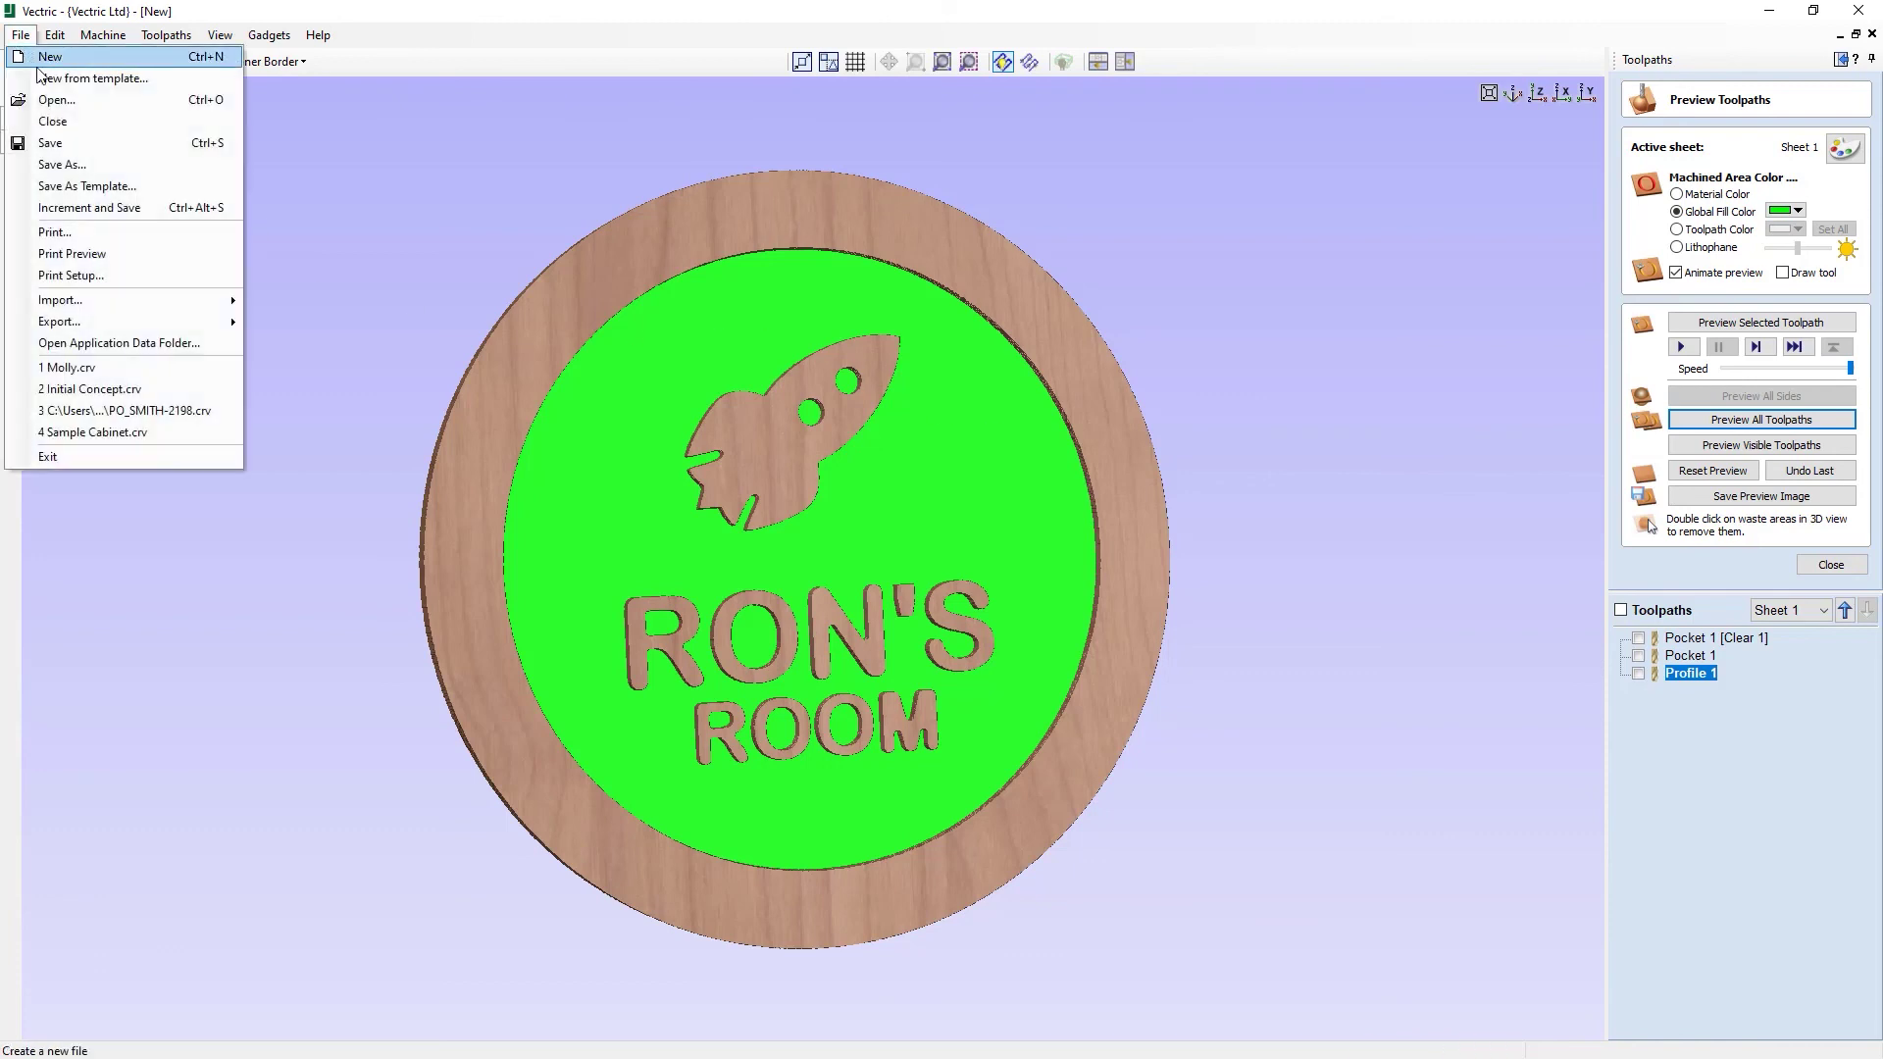
pyautogui.click(82, 163)
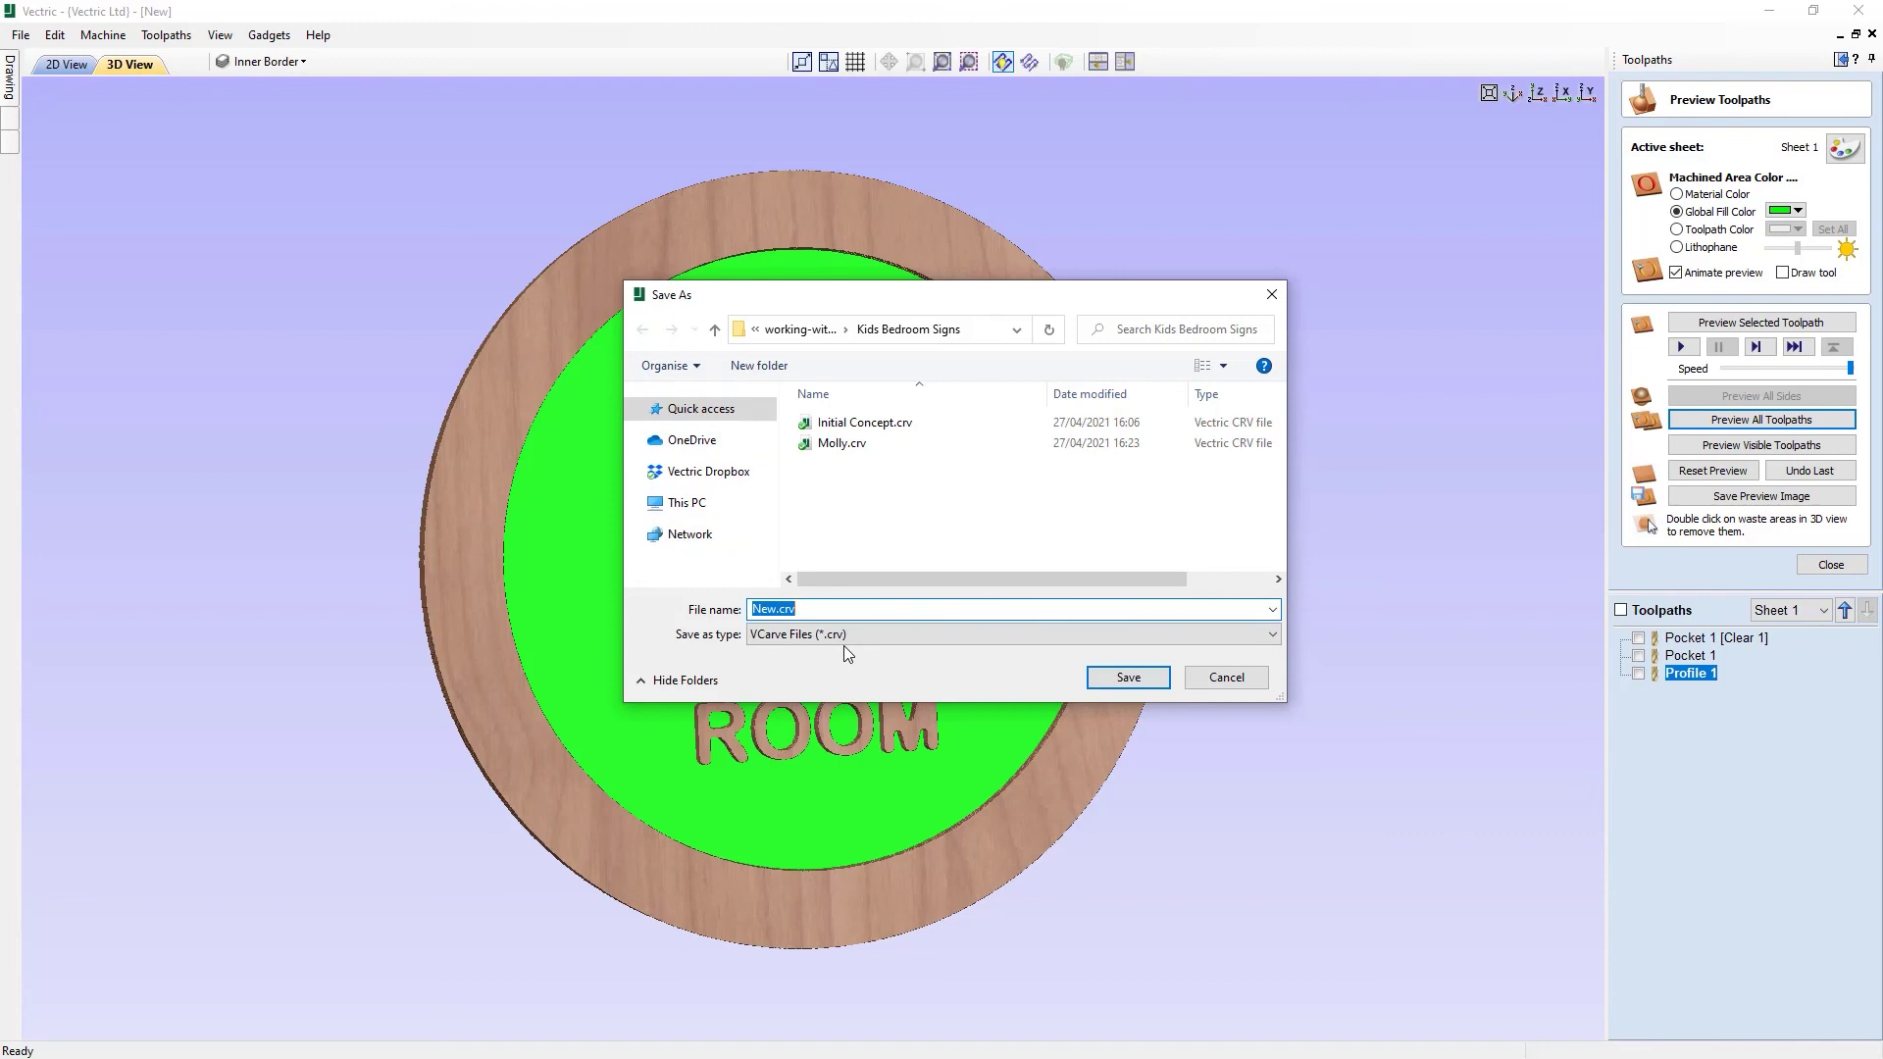
pyautogui.write('rO')
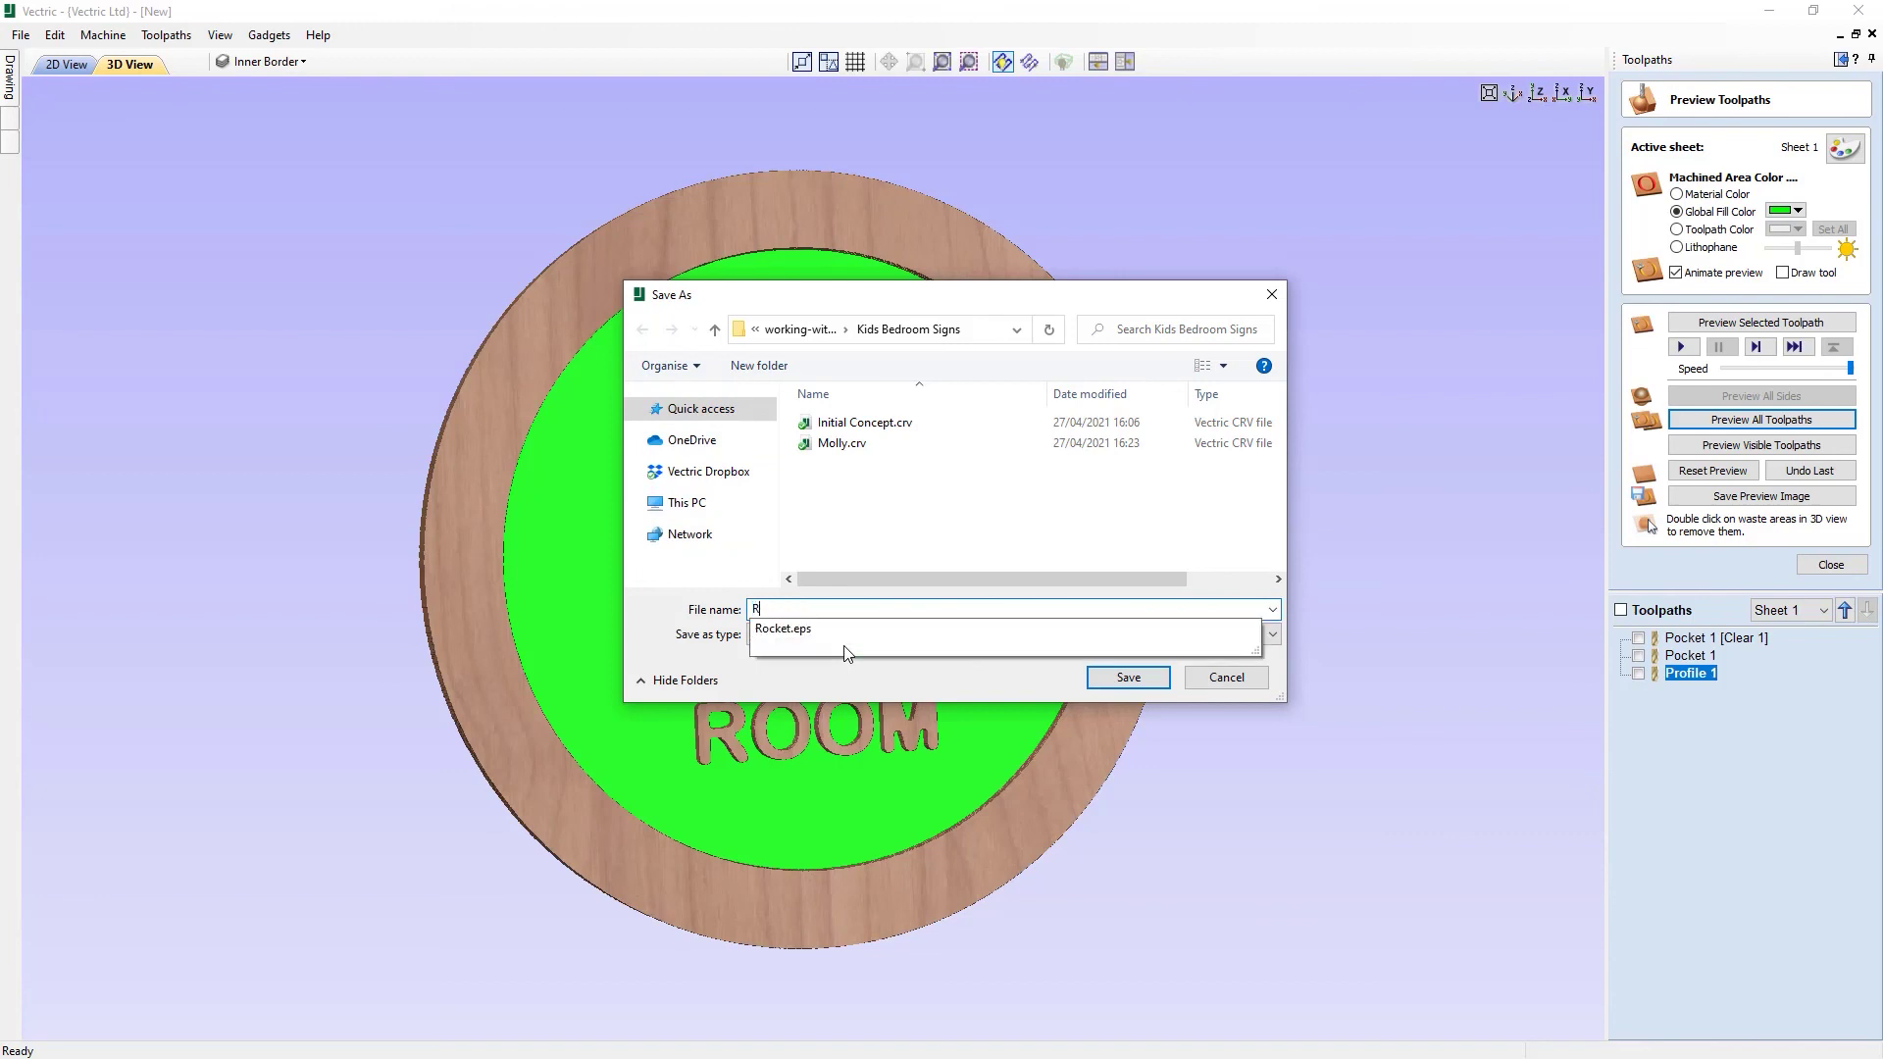
pyautogui.write('n')
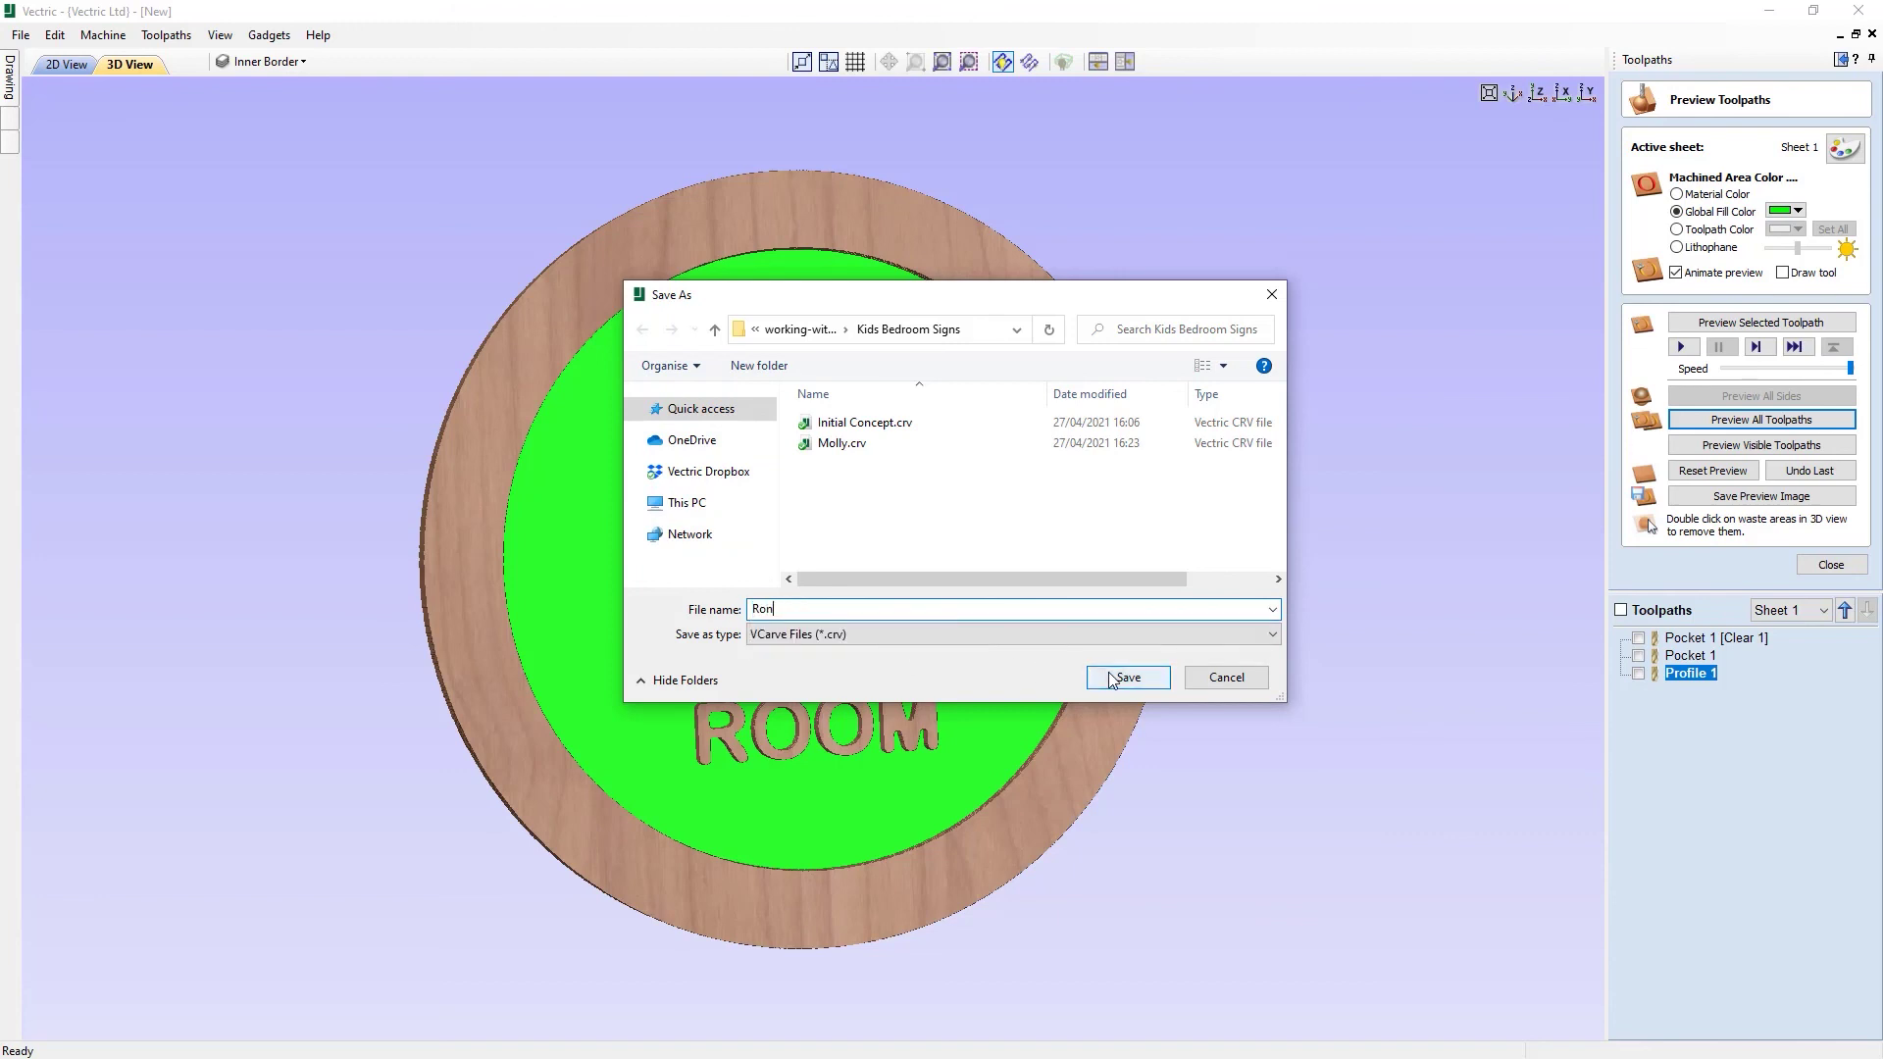